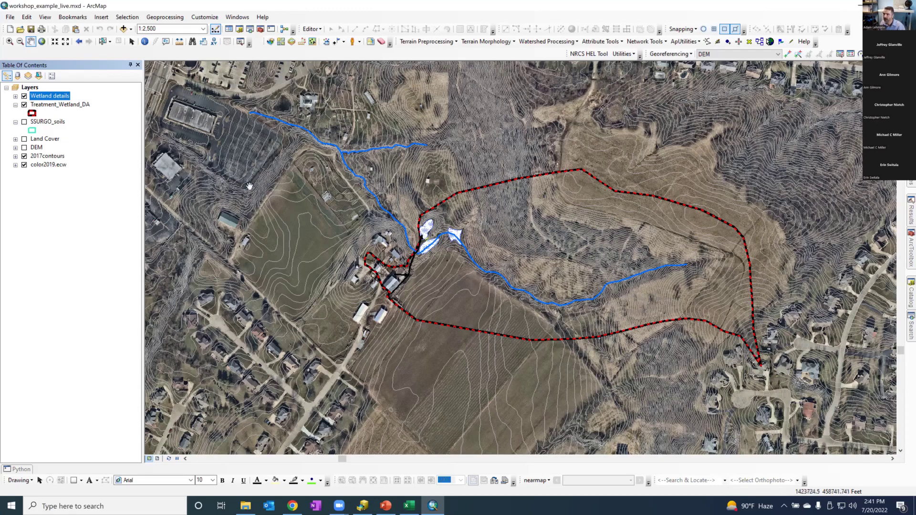
- Expand the Land Cover group and display nlcd_oh_utm17.tif with its legend in place of the wetlands_da_lulc layer
left_click(15, 139)
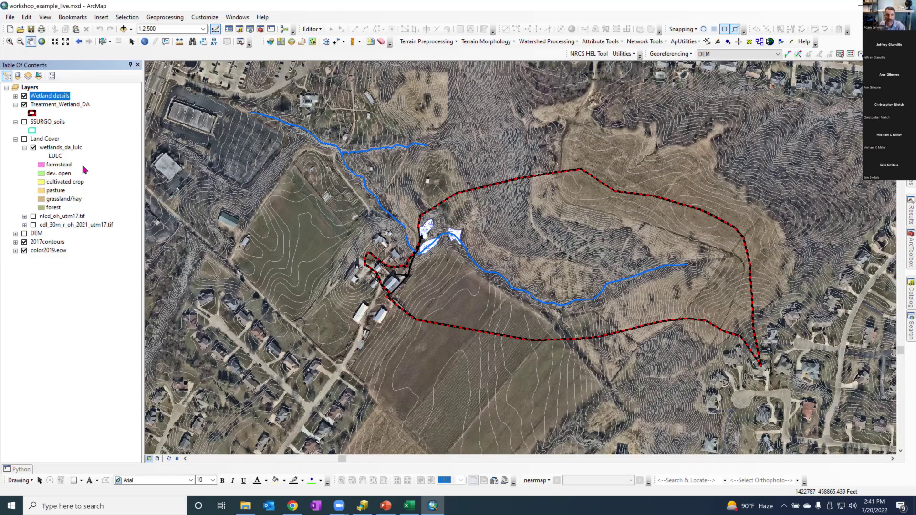
left_click(33, 216)
left_click(25, 216)
left_click(33, 148)
left_click(24, 138)
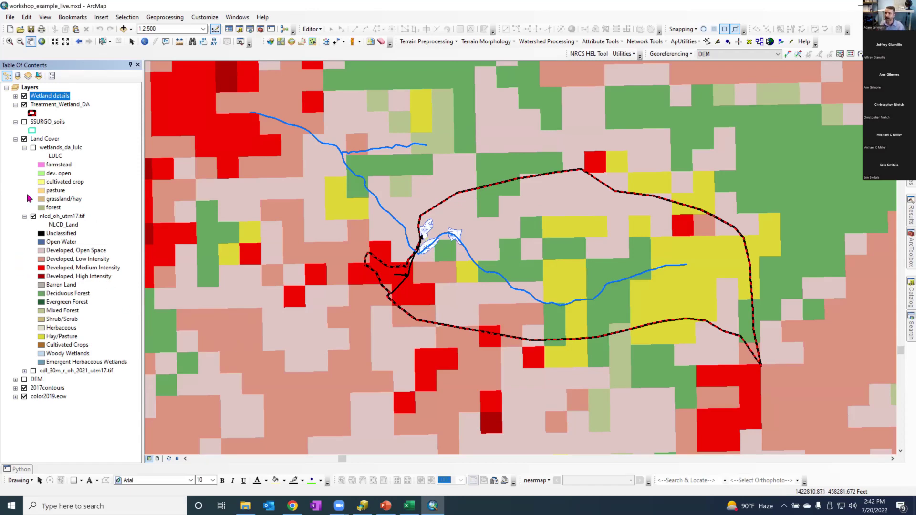
- Toggle the Land Cover group's visibility repeatedly to compare the NLCD classes with the aerial imagery in the drainage area
left_click(24, 139)
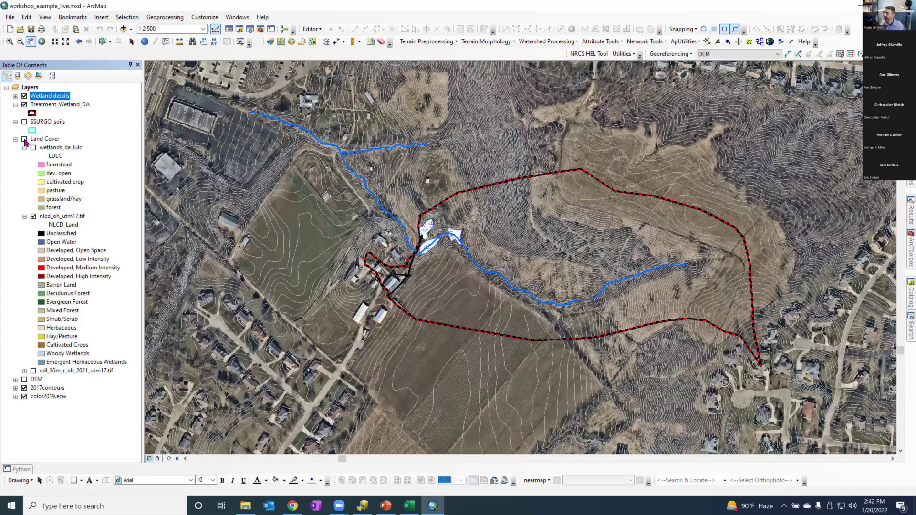
left_click(24, 139)
left_click(25, 140)
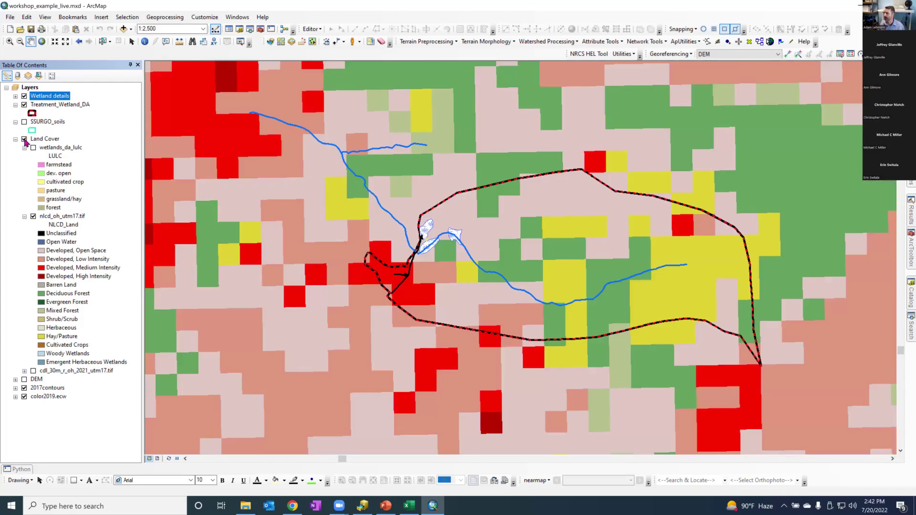
left_click(24, 139)
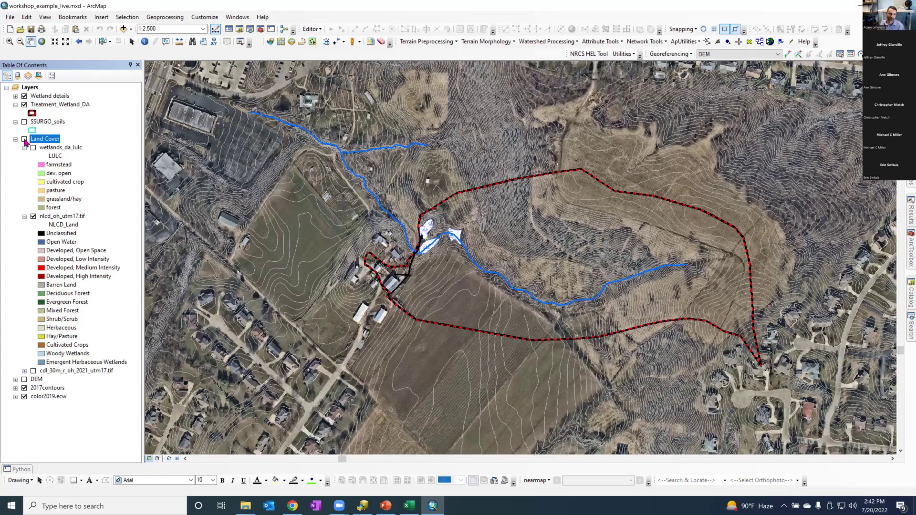
left_click(25, 140)
left_click(25, 140)
- Collapse the NLCD legend and display only the wetlands_da_lulc layer from the Land Cover group, hiding nlcd_oh_utm17.tif
left_click(25, 216)
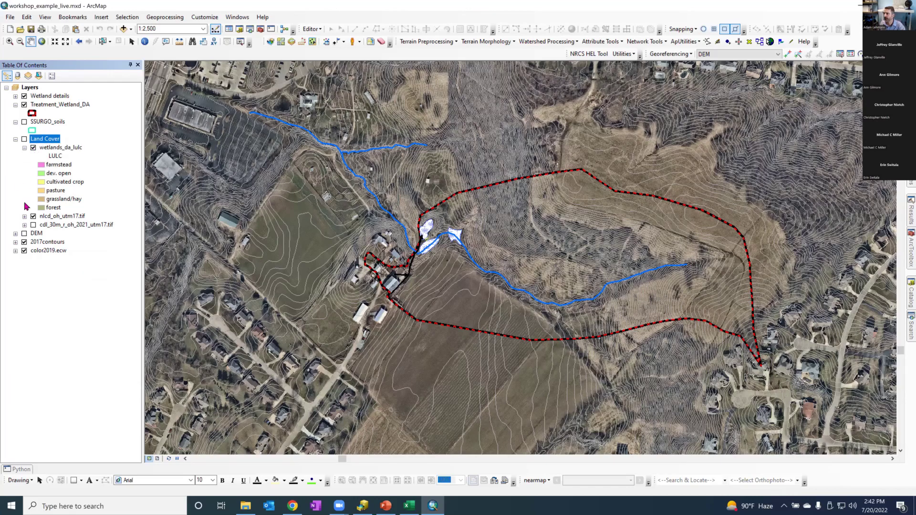
left_click(24, 139)
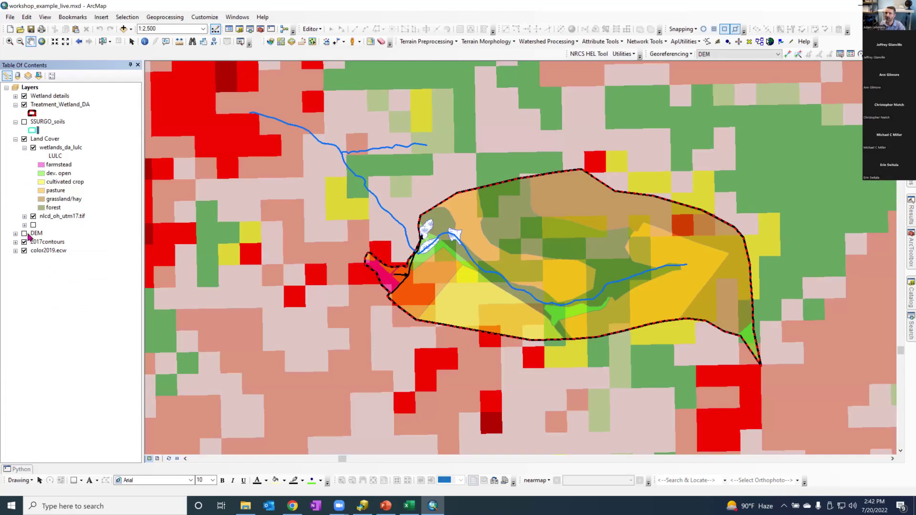
left_click(32, 218)
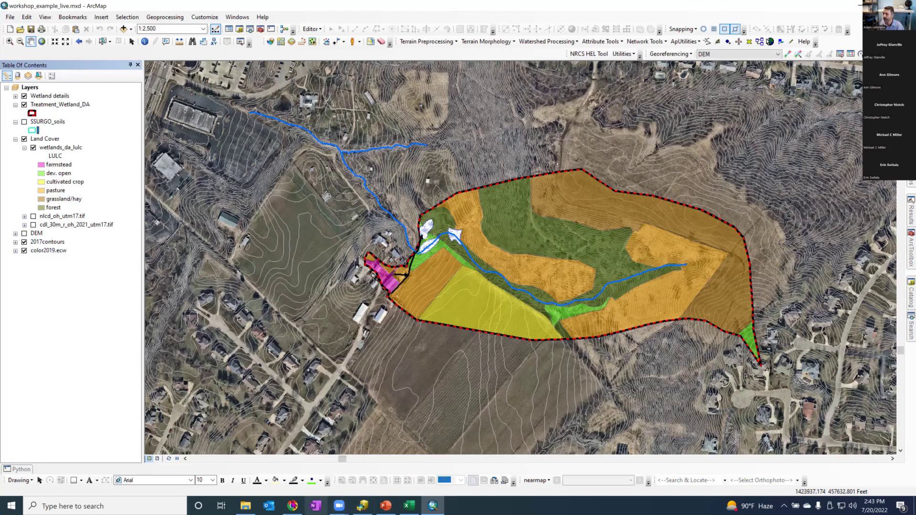
- Switch to the Pollutant Load Estimation Tool in Chrome and review the watershed's land use area inputs by category
mouse_move(292, 504)
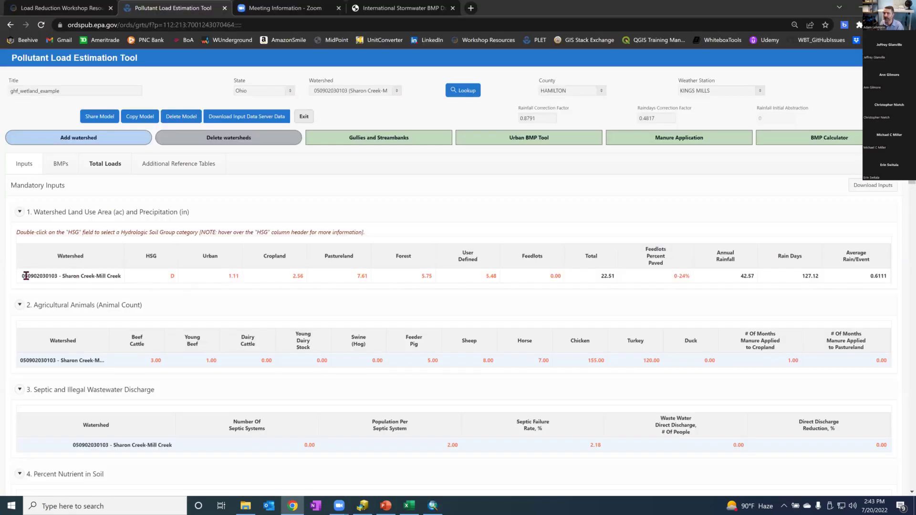
left_click(111, 275)
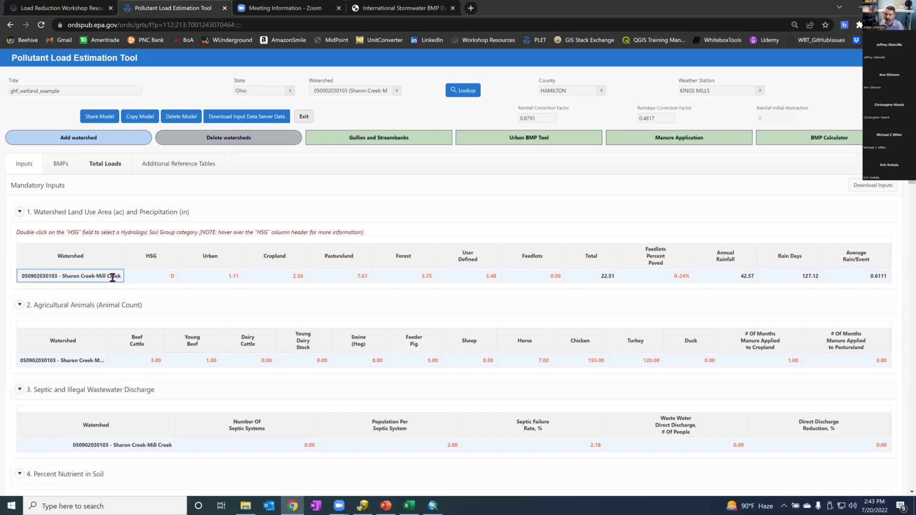
triple_click(94, 276)
double_click(94, 276)
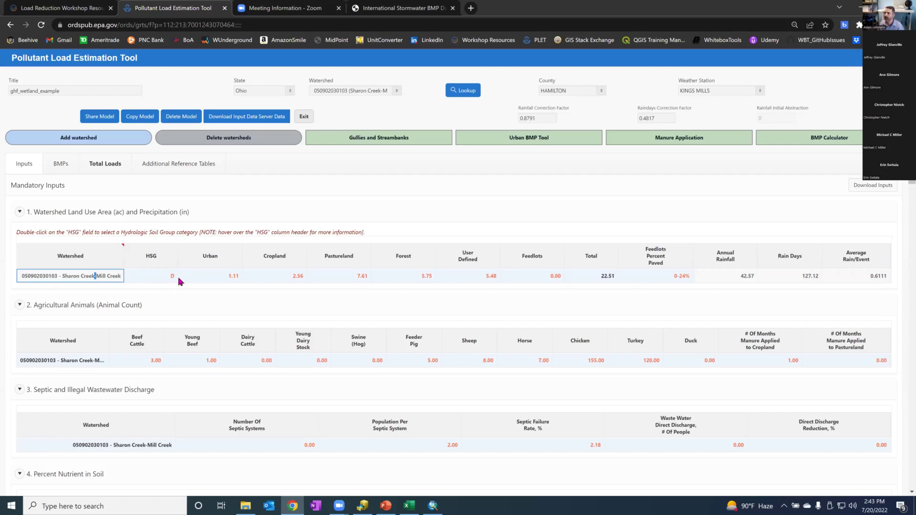
left_click(215, 277)
left_click(262, 281)
left_click(322, 283)
left_click(401, 284)
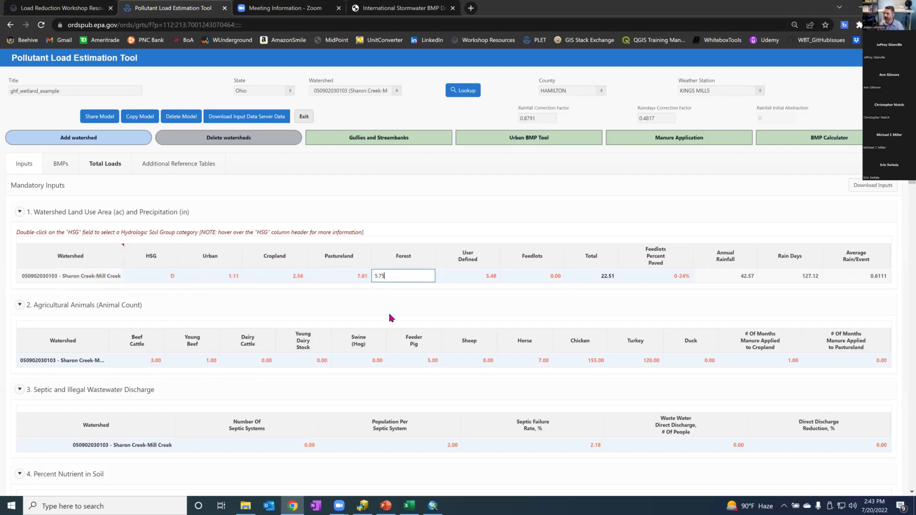
- Switch back to ArcMap, open the attribute table of wetlands_da_lulc and widen it to show all its fields
left_click(432, 505)
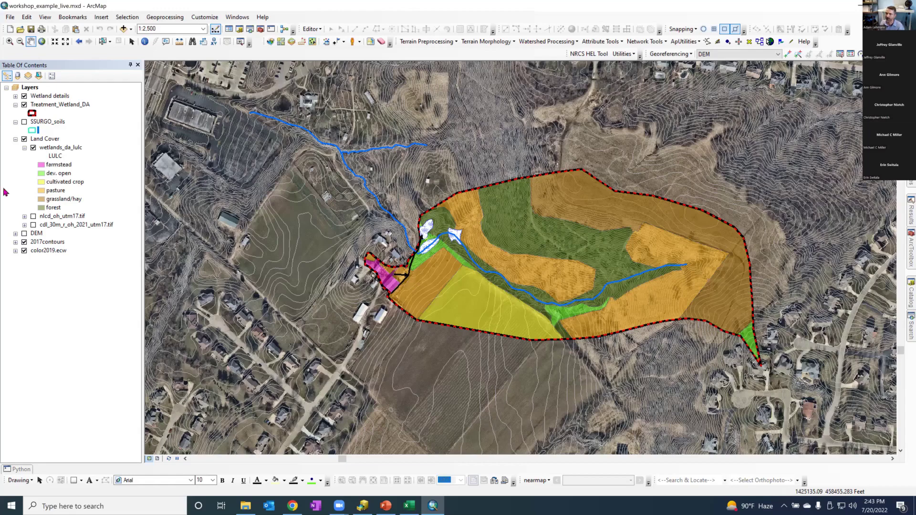
right_click(72, 148)
left_click(148, 177)
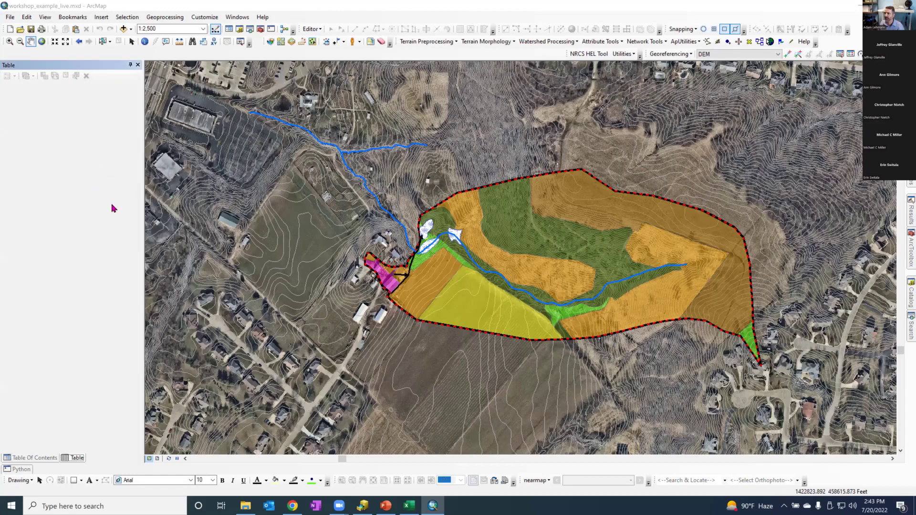
left_click_drag(143, 210, 257, 200)
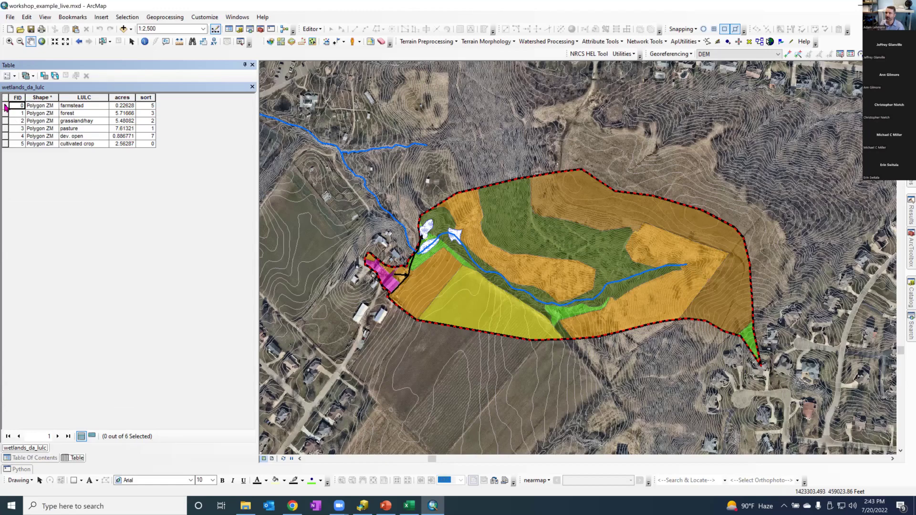
- Sort the wetlands_da_lulc table ascending by the sort field, then select and copy all its records
double_click(151, 97)
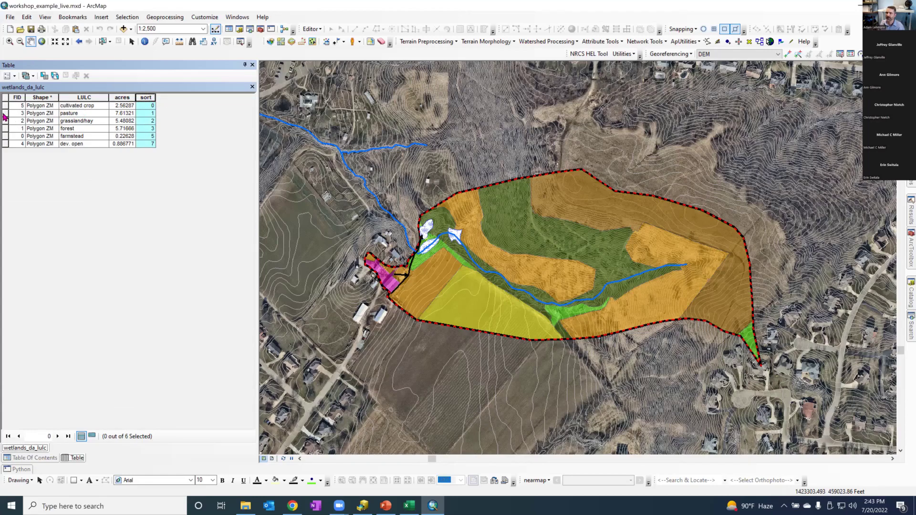
left_click(5, 144, "shift")
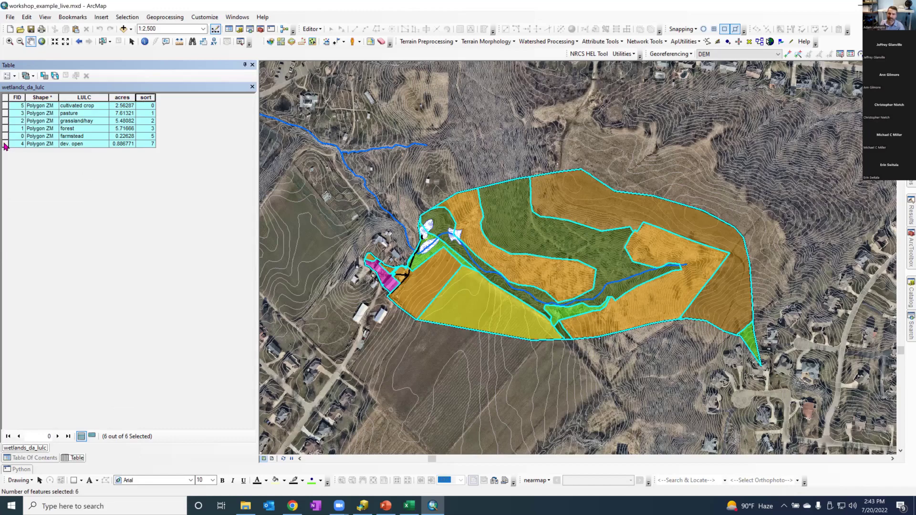
left_click(7, 105)
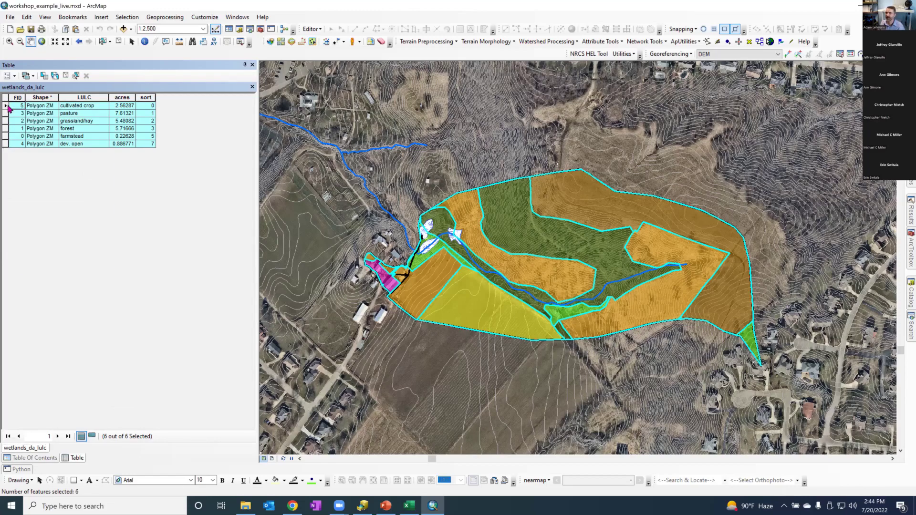
right_click(7, 106)
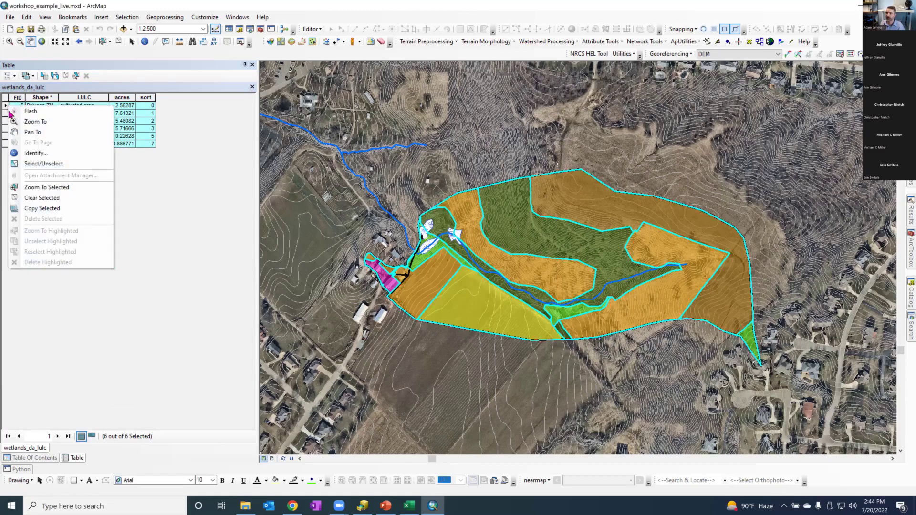
left_click(42, 209)
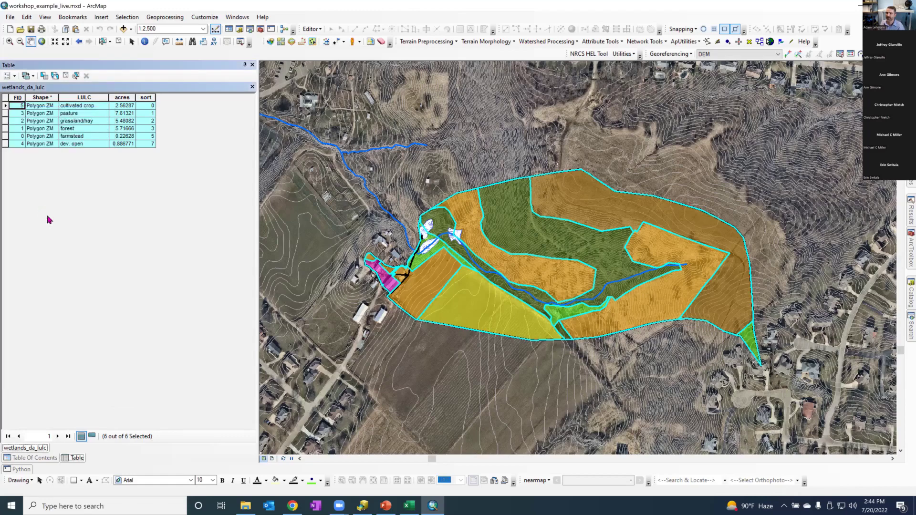
- Switch to the ghf_parameter_calcs.xlsx workbook in Excel and paste the copied land use records at cell A16 of the LULC sheet
left_click(406, 505)
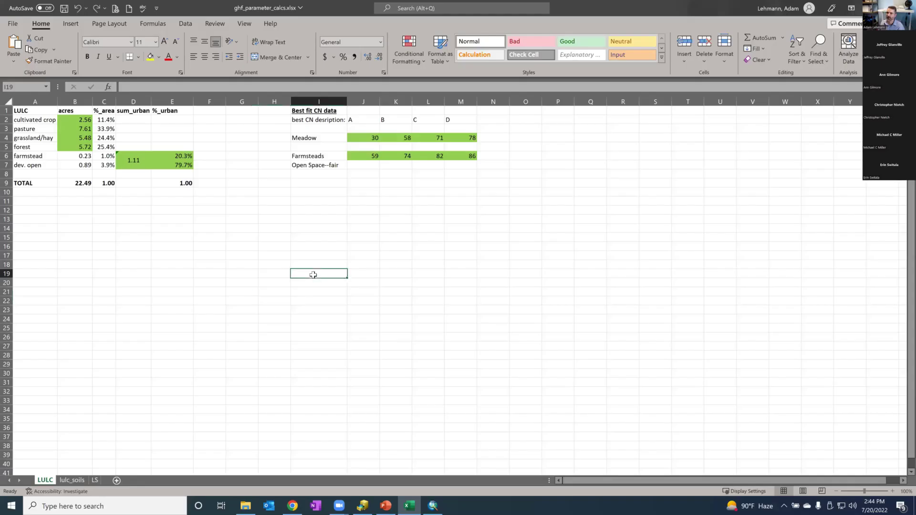
left_click(21, 248)
key("ctrl+v")
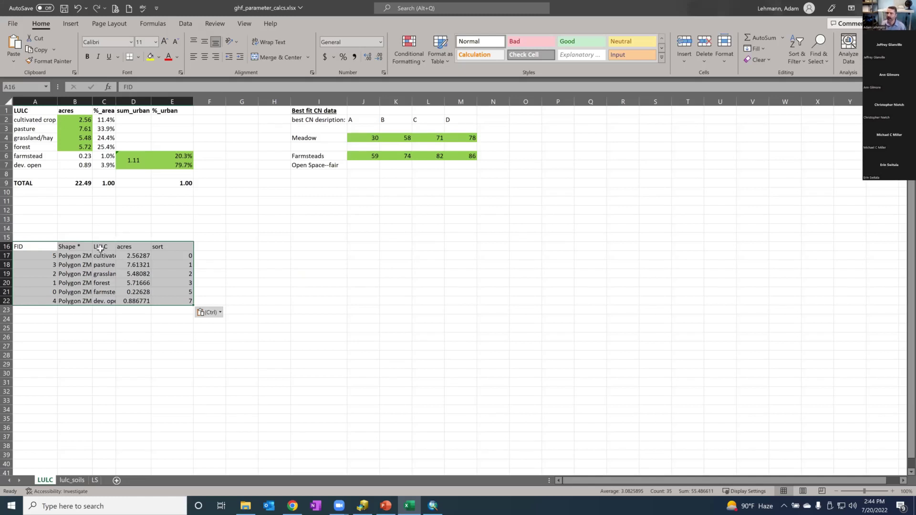
- Clear the FID, Shape and sort columns from the pasted land use records
left_click_drag(76, 246, 39, 300)
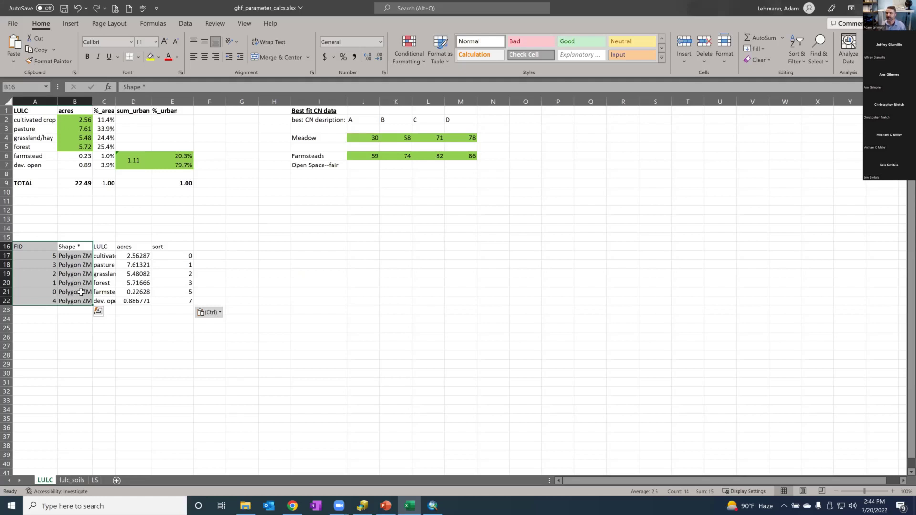
key("Delete")
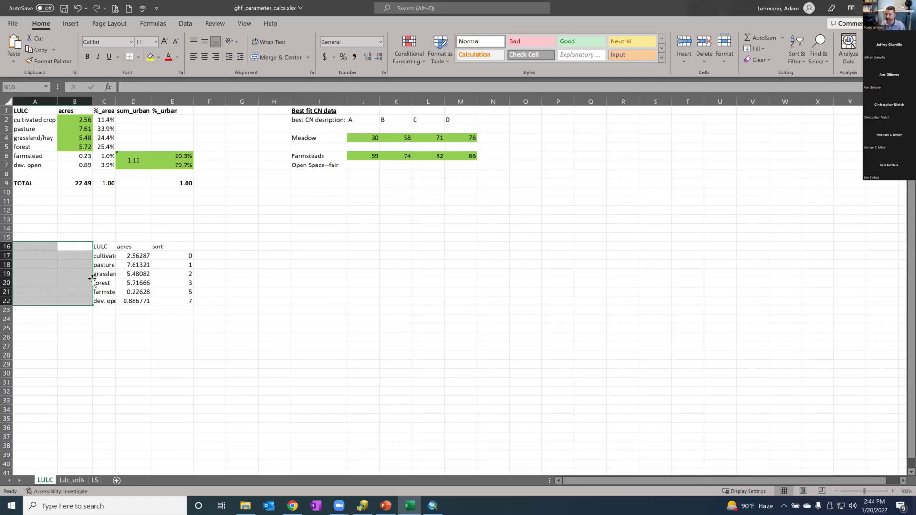
left_click(168, 246)
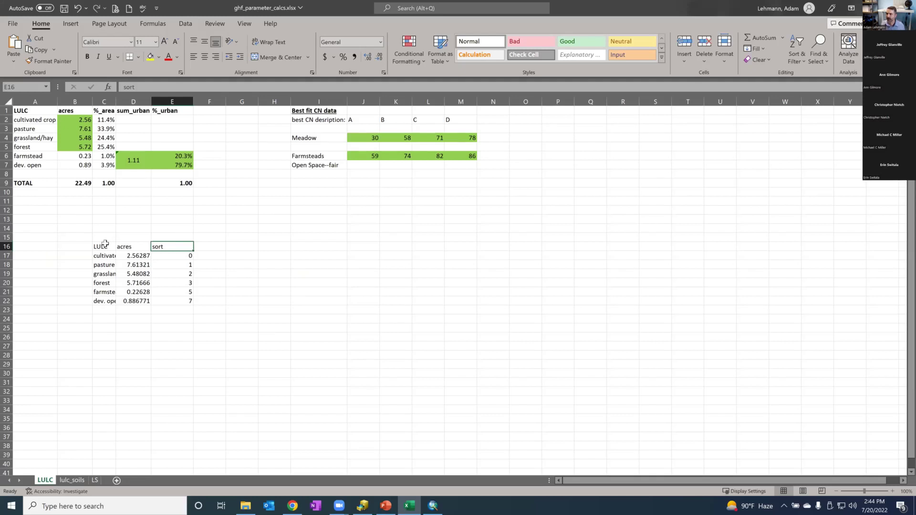
left_click(178, 301, "shift")
key("Delete")
- Move the remaining LULC and acres block from C16:D22 to cell A15
left_click_drag(99, 246, 136, 301)
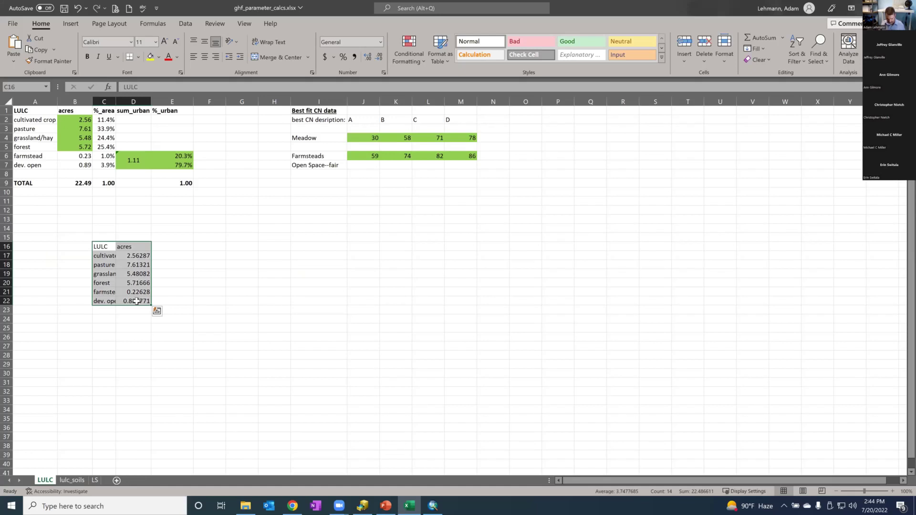
key("ctrl+c")
left_click(30, 235)
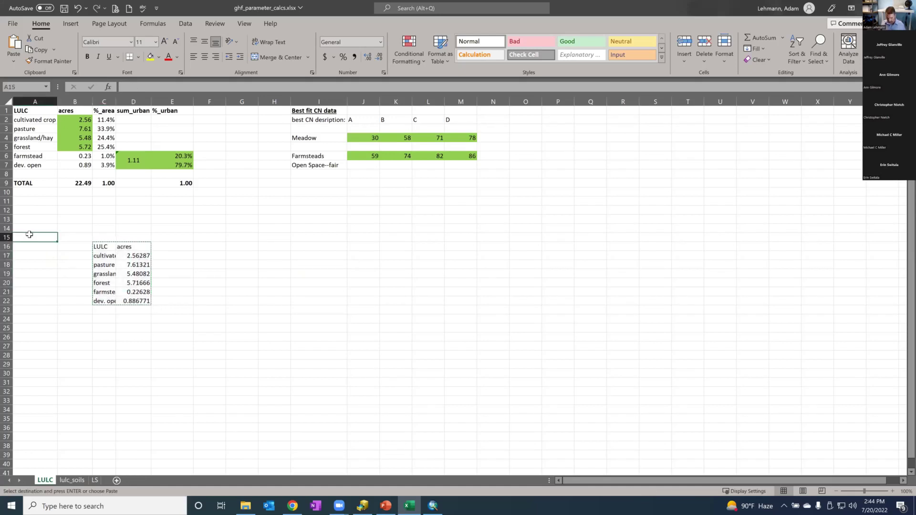
key("ctrl+v")
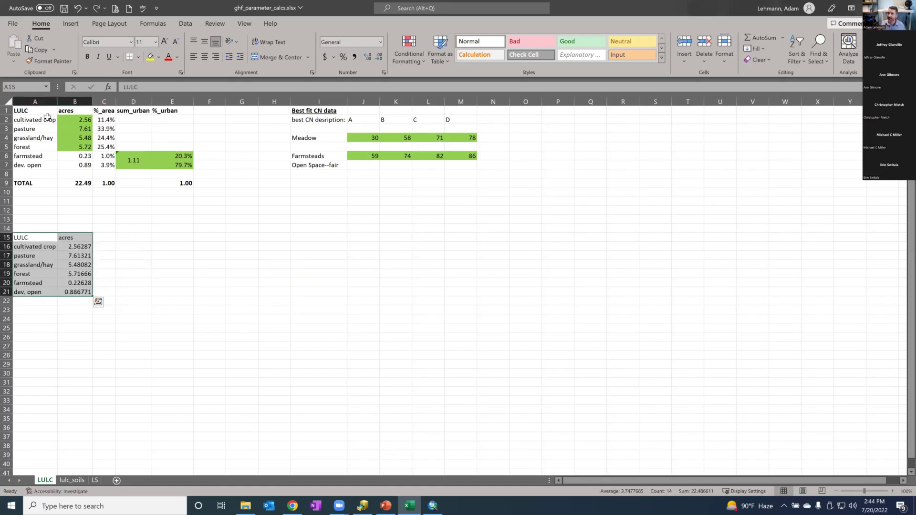
- Format the pasted acres values in B16:B21 as Number with two decimal places
left_click(68, 120)
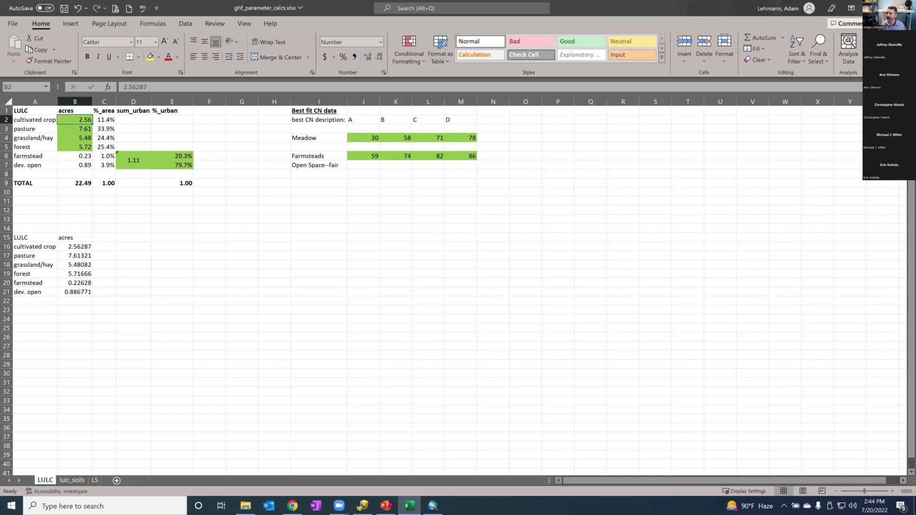
left_click(293, 505)
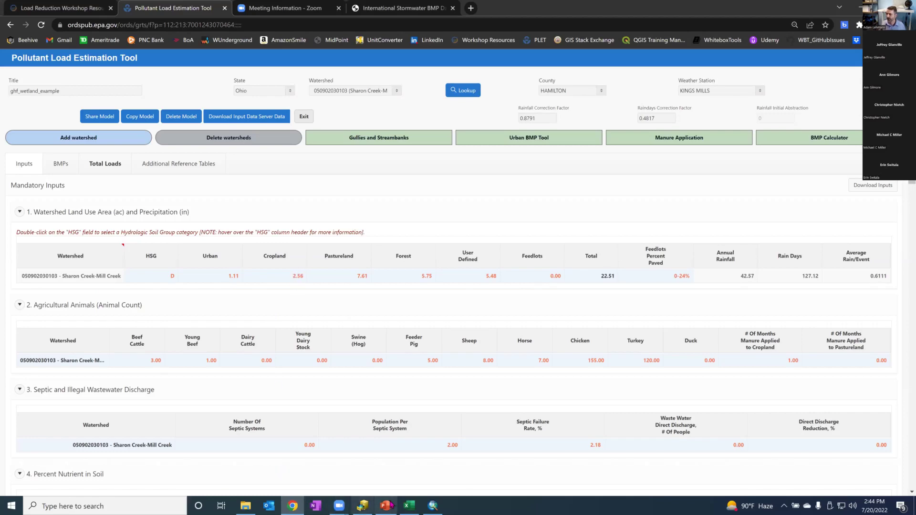
left_click(410, 505)
left_click_drag(79, 247, 78, 292)
right_click(82, 292)
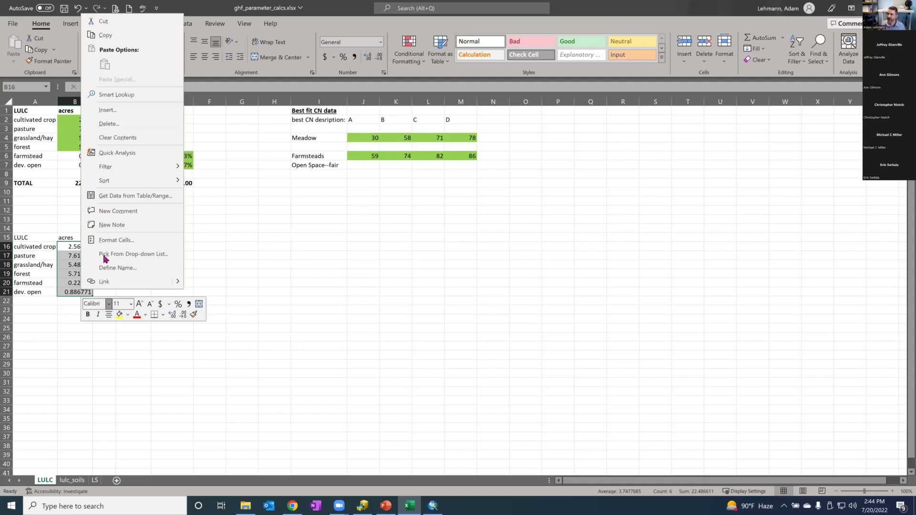
left_click(114, 240)
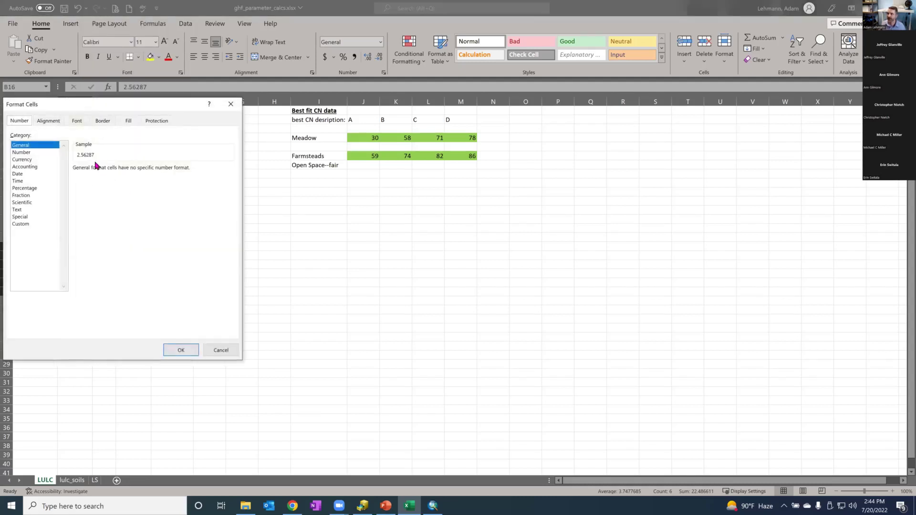
left_click(23, 152)
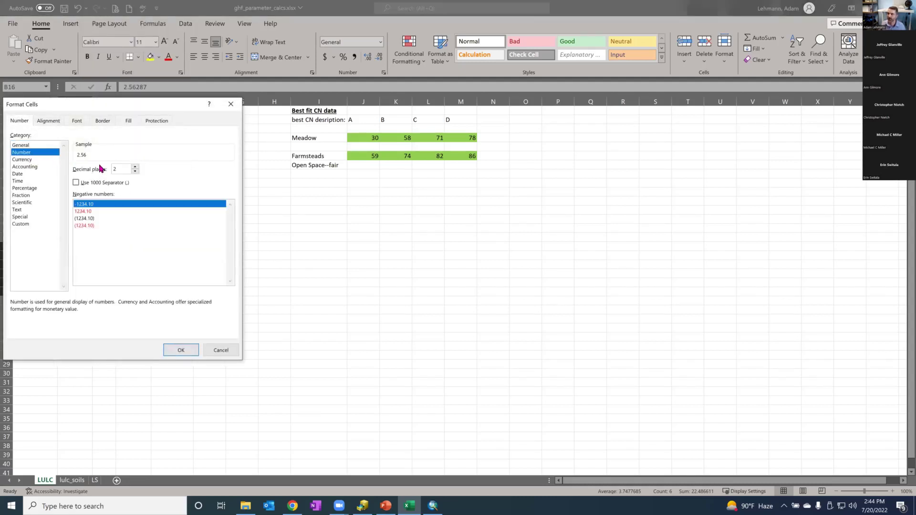
left_click(176, 350)
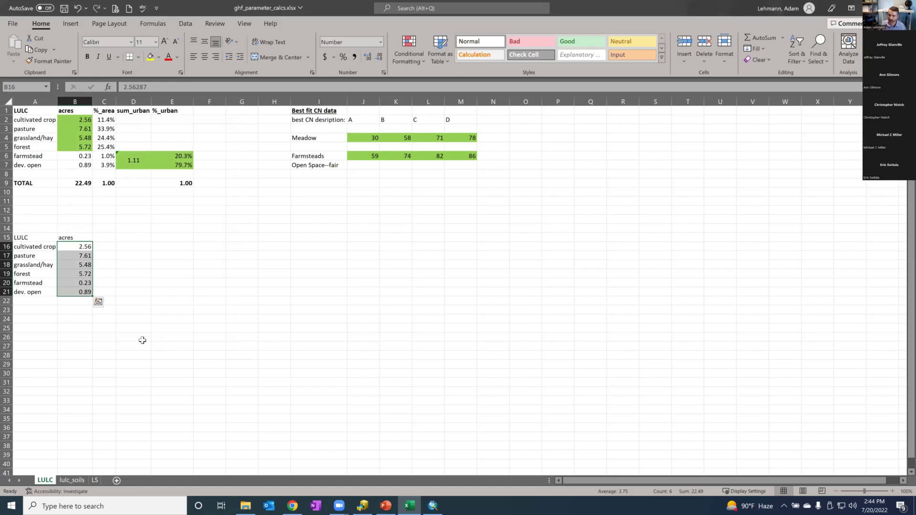
left_click(142, 340)
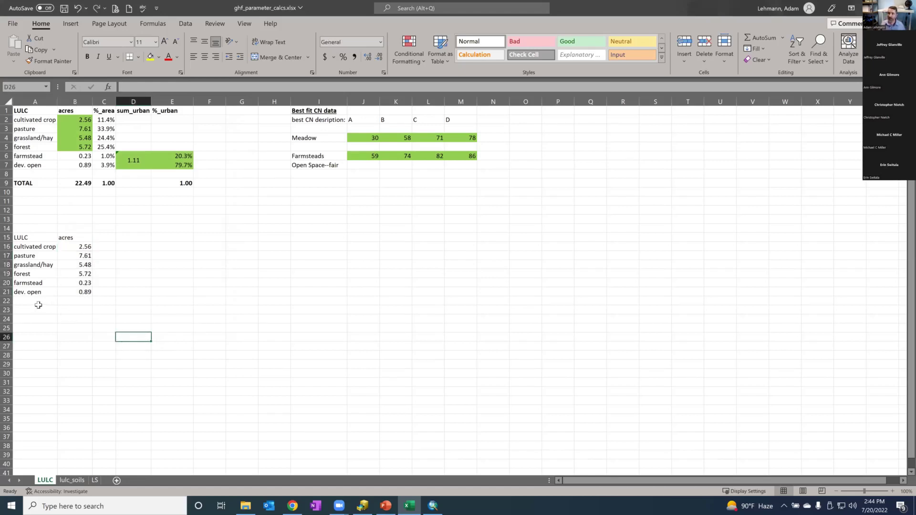
- Compare the cultivated crop acres in B16 with the Cropland area in the Pollutant Load Estimation Tool in Chrome
left_click(78, 245)
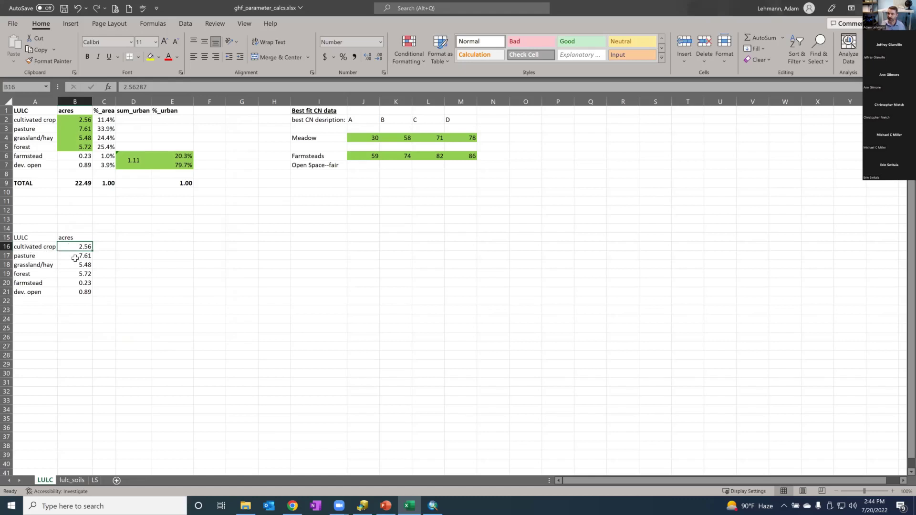
left_click(293, 506)
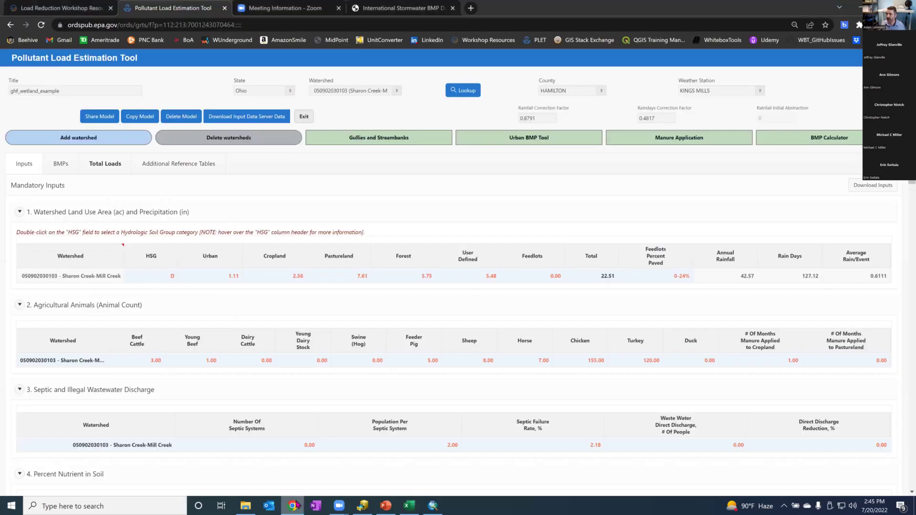
left_click(275, 276)
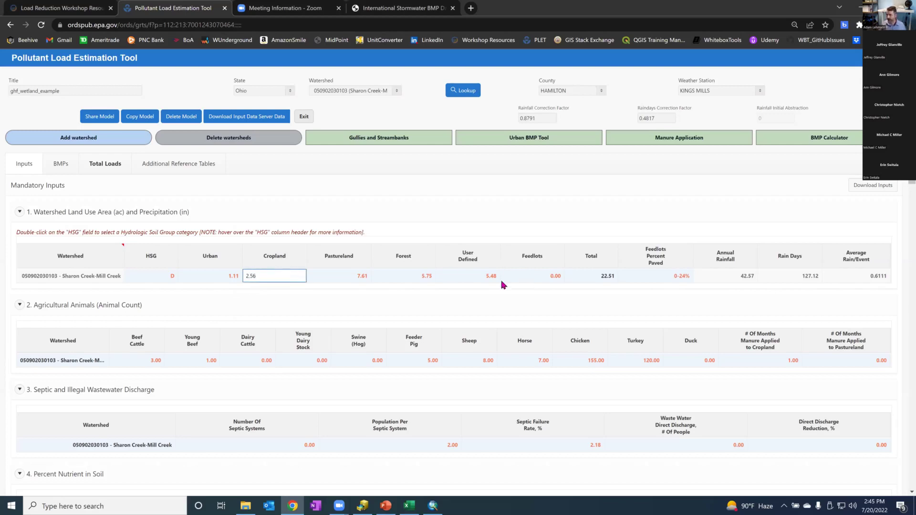
left_click(395, 278)
left_click(395, 298)
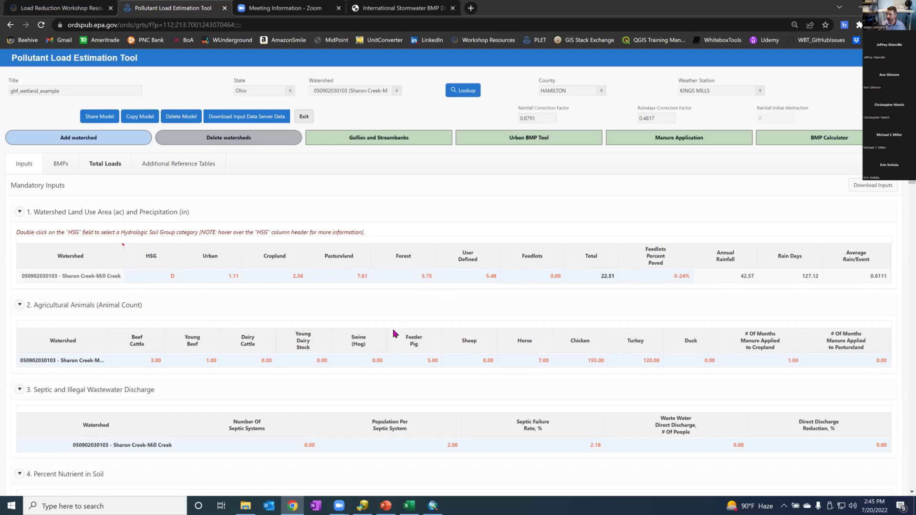
- Check the pasted pasture and grassland/hay acres in Excel, then compare the grassland/hay value with the tool's User Defined area in Chrome
left_click(409, 506)
left_click(83, 258)
left_click(84, 265)
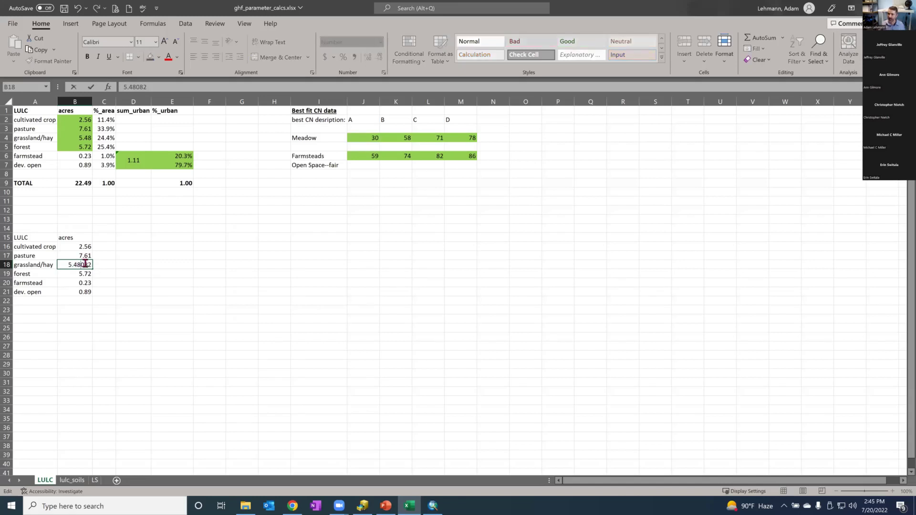
left_click(136, 264)
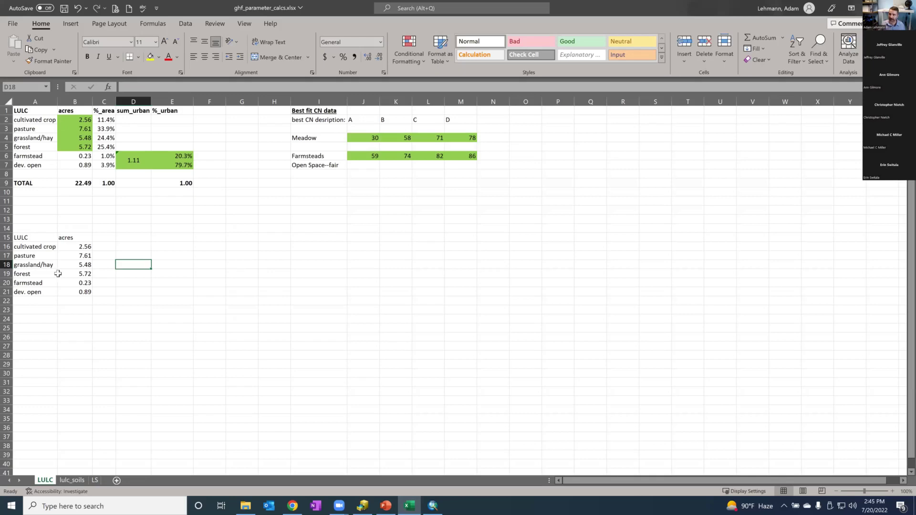
left_click(417, 505)
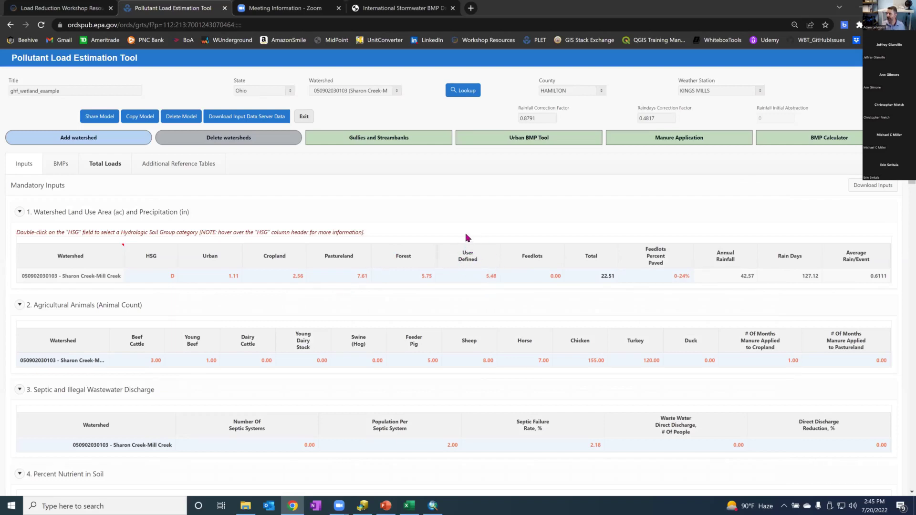
double_click(477, 277)
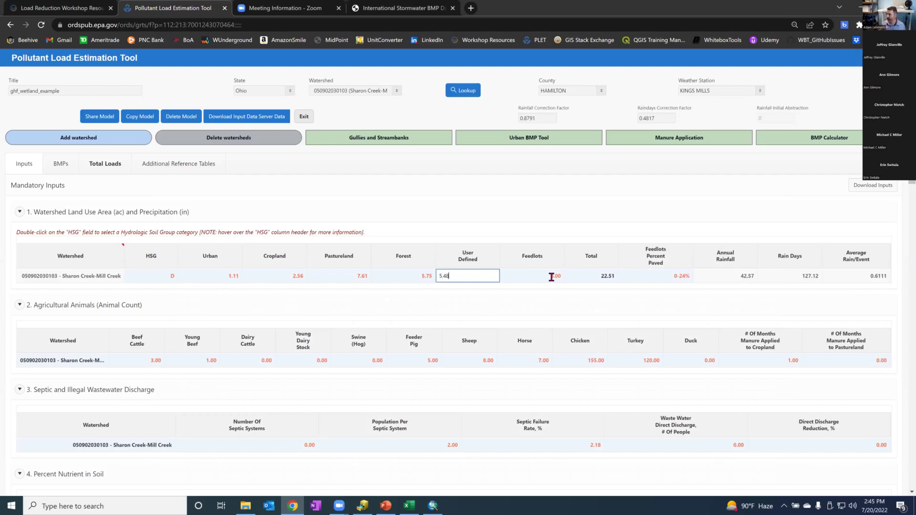
left_click(528, 311)
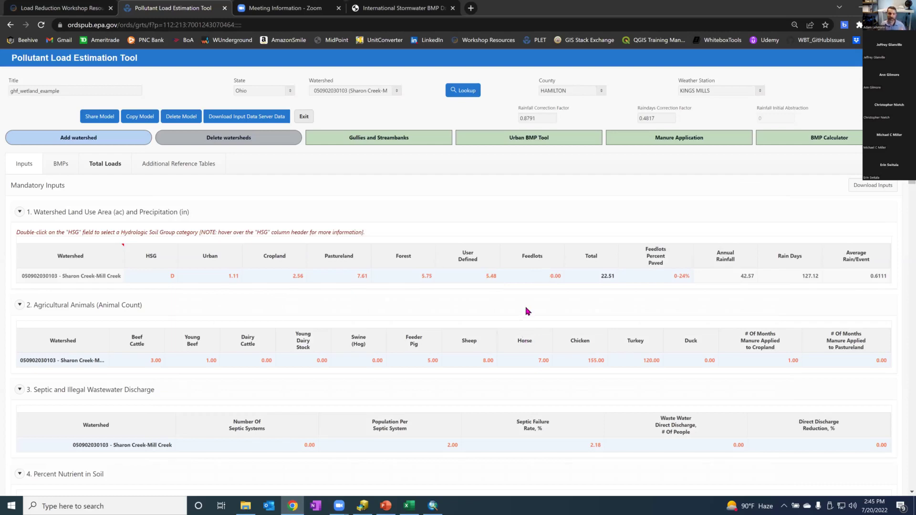
- Examine the User Defined row of the Reference Runoff Curve Number table among the tool's optional inputs
scroll(528, 311, "down", 5)
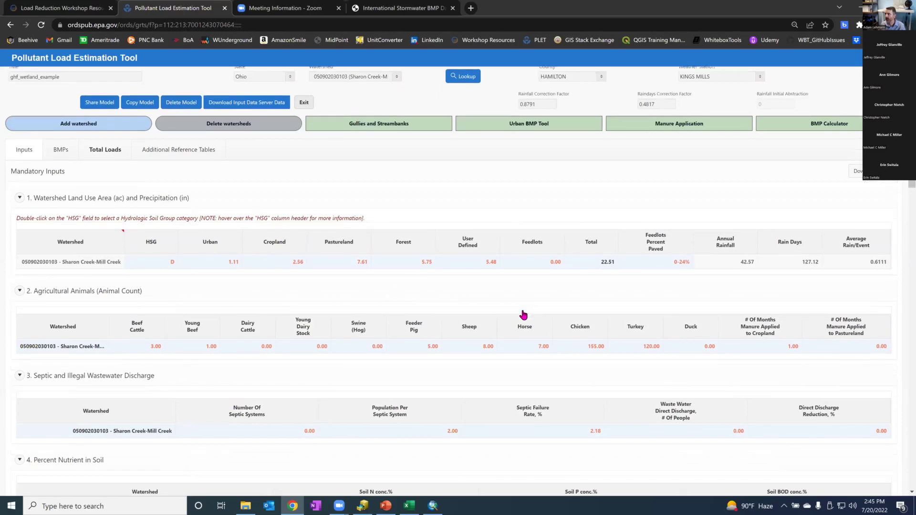
scroll(524, 315, "down", 6)
scroll(522, 313, "down", 2)
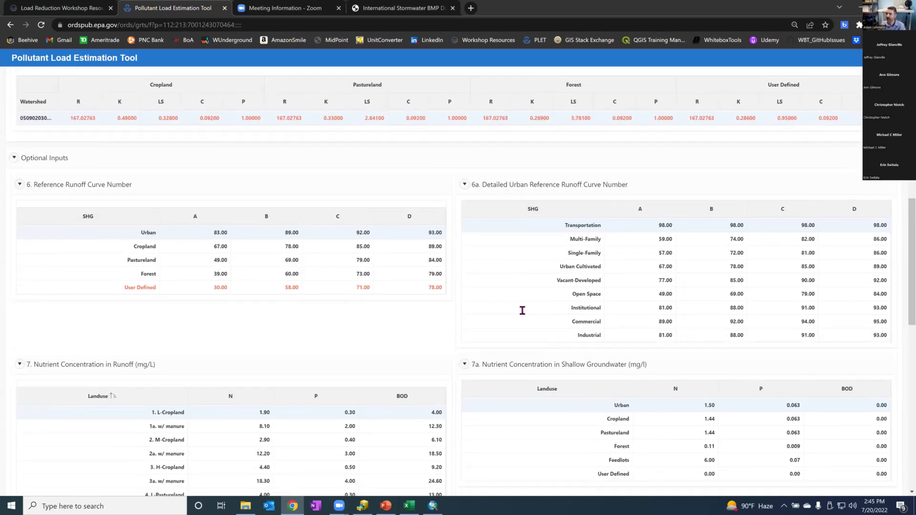
left_click(102, 216)
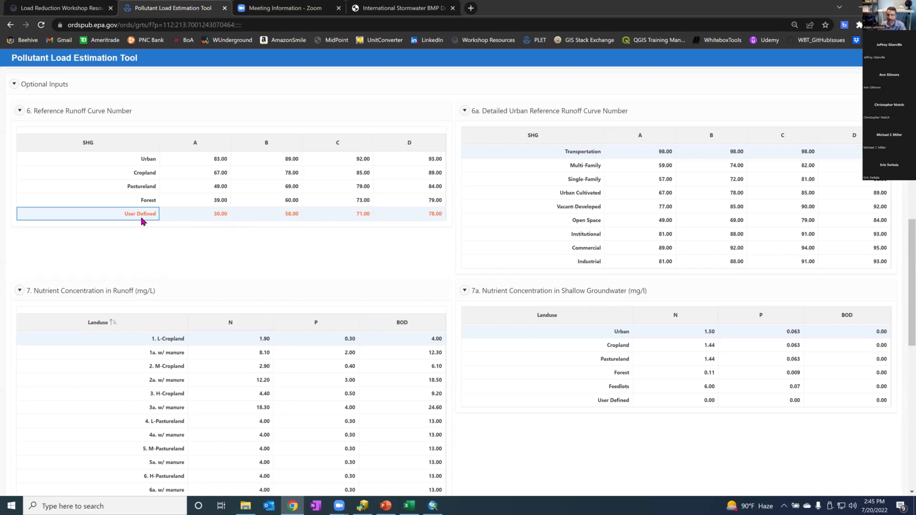
- Switch to the Excel workbook and review the Farmsteads and Meadow curve numbers for soil groups A to D under Best fit CN data
mouse_move(373, 505)
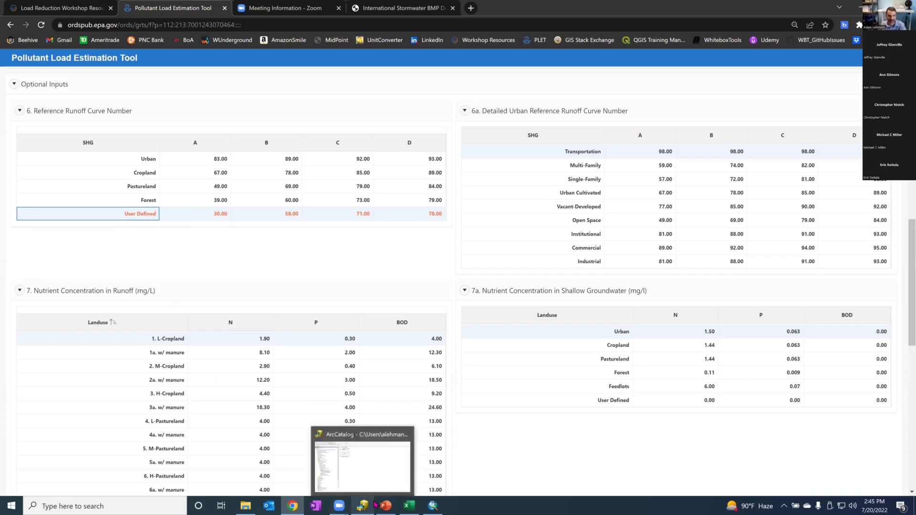
mouse_move(406, 504)
left_click(406, 504)
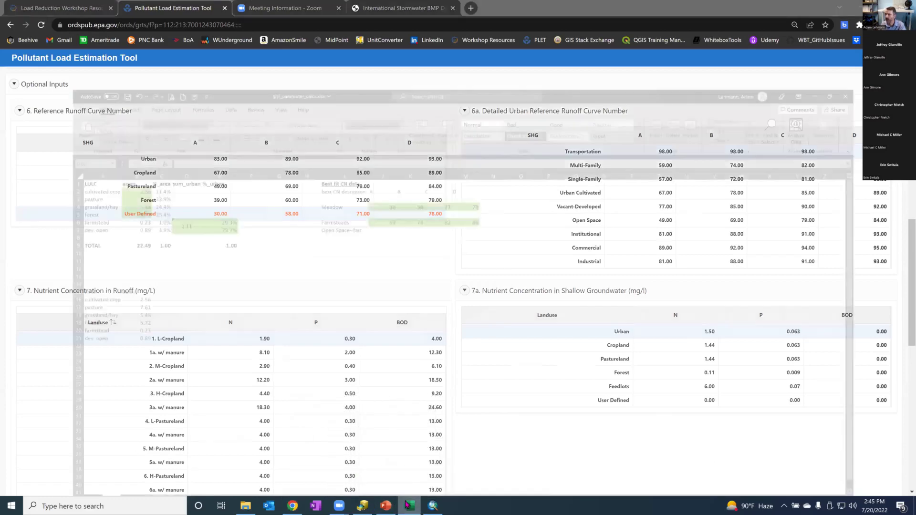
left_click(365, 327)
left_click(363, 168)
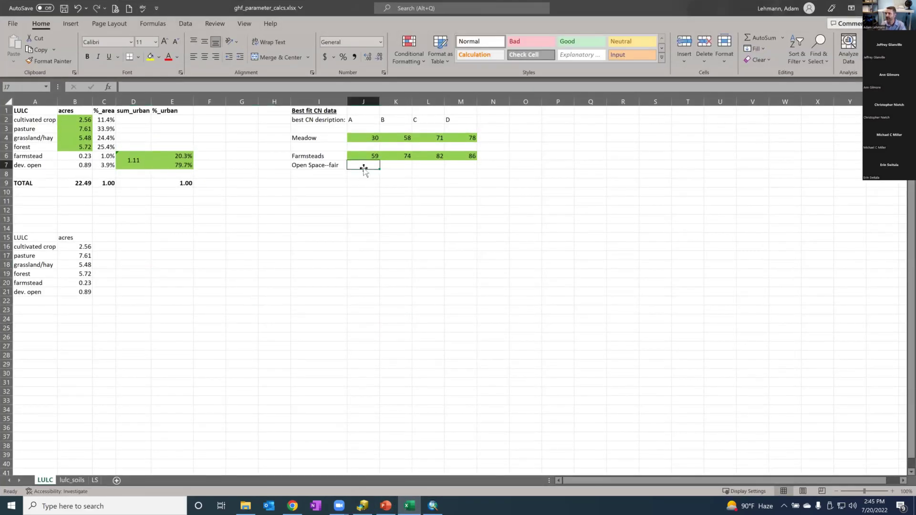
left_click_drag(359, 155, 480, 158)
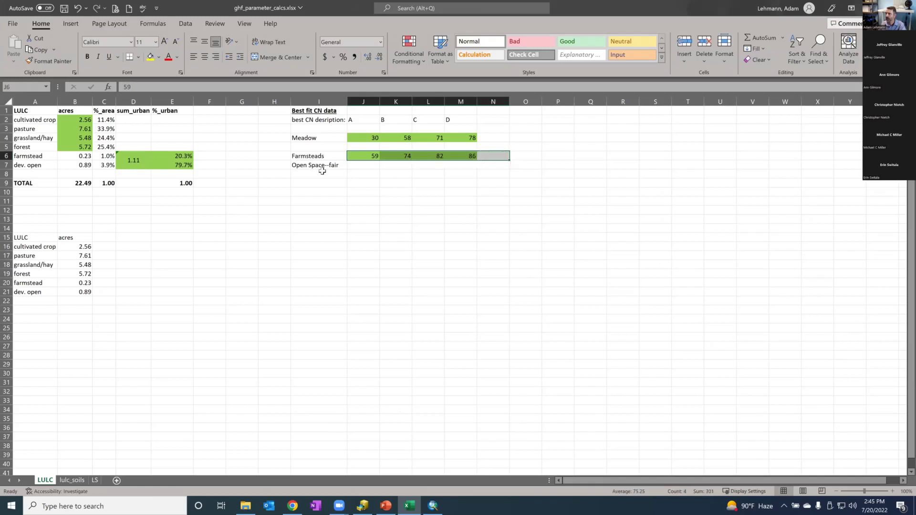
left_click(353, 154)
left_click_drag(357, 138, 465, 139)
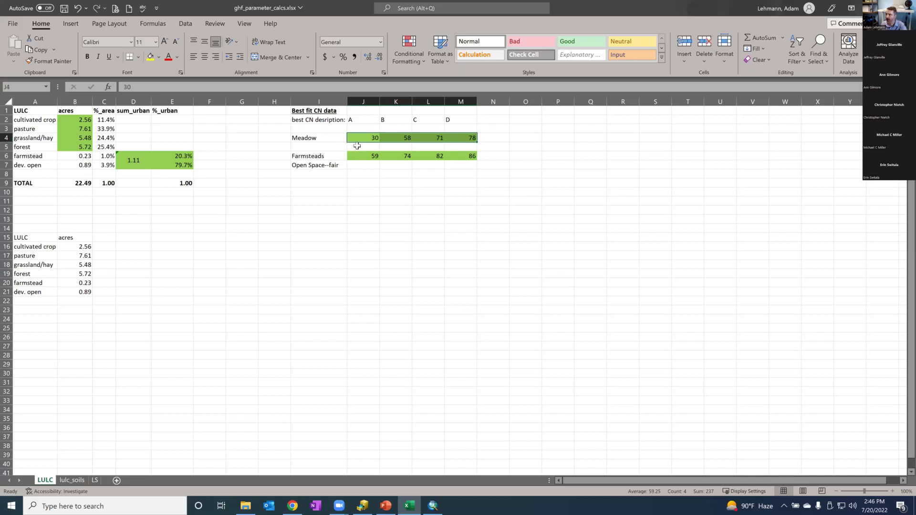
left_click(361, 138)
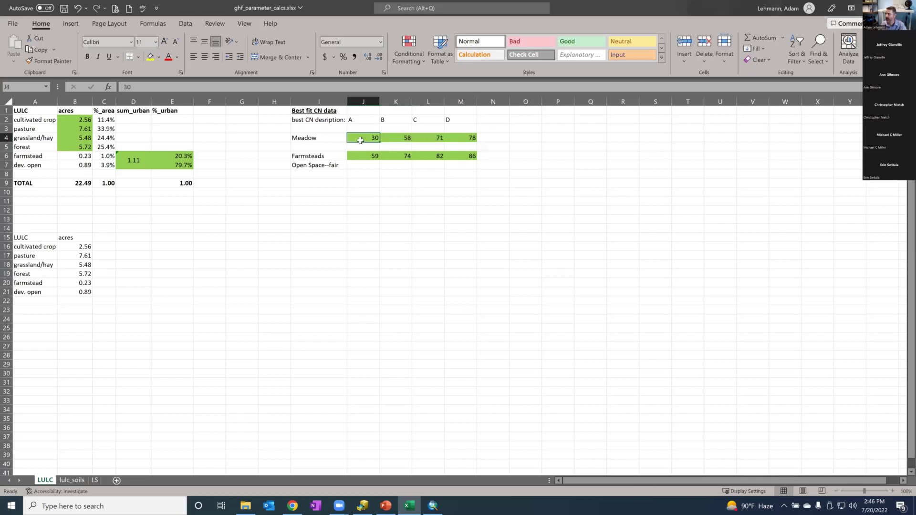
left_click(388, 139)
left_click(451, 138)
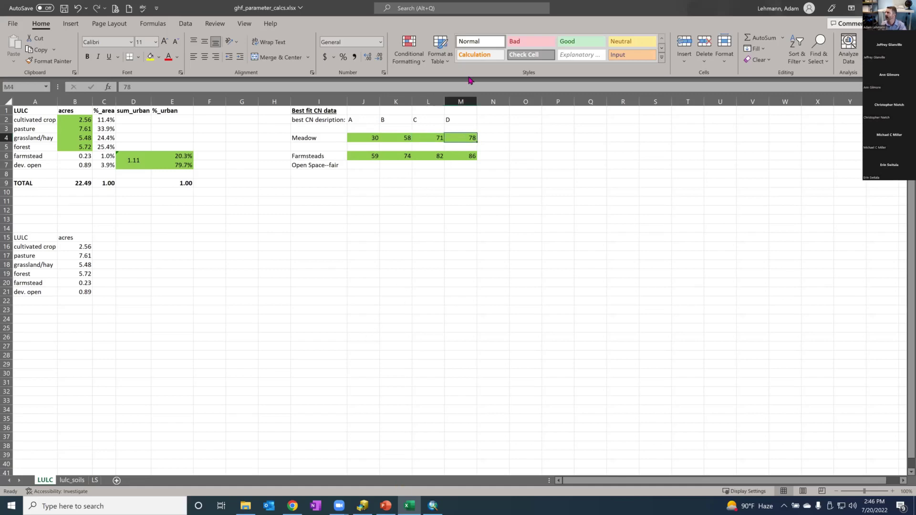
- Restore the workbook to a smaller floating window and place it over the Pollutant Load Estimation Tool page
left_click_drag(542, 23, 776, 180)
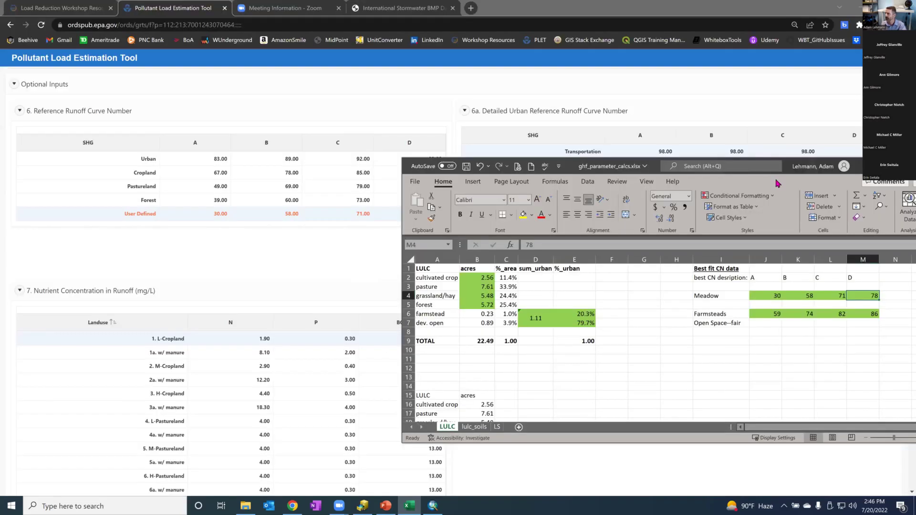
left_click_drag(776, 183, 646, 256)
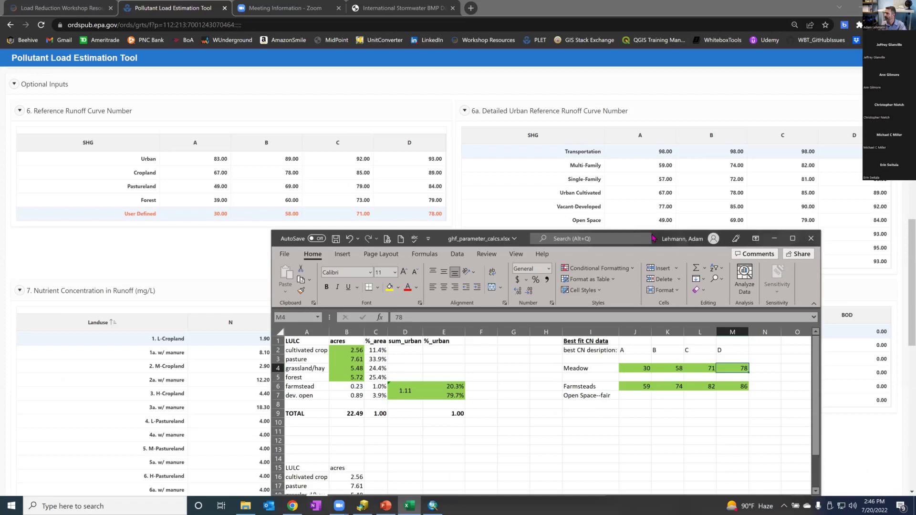
left_click_drag(649, 237, 592, 134)
- Check the farmstead acres in row 20, then switch to ArcMap and inspect the farmstead polygon and its surroundings on the map
scroll(337, 321, "down", 2)
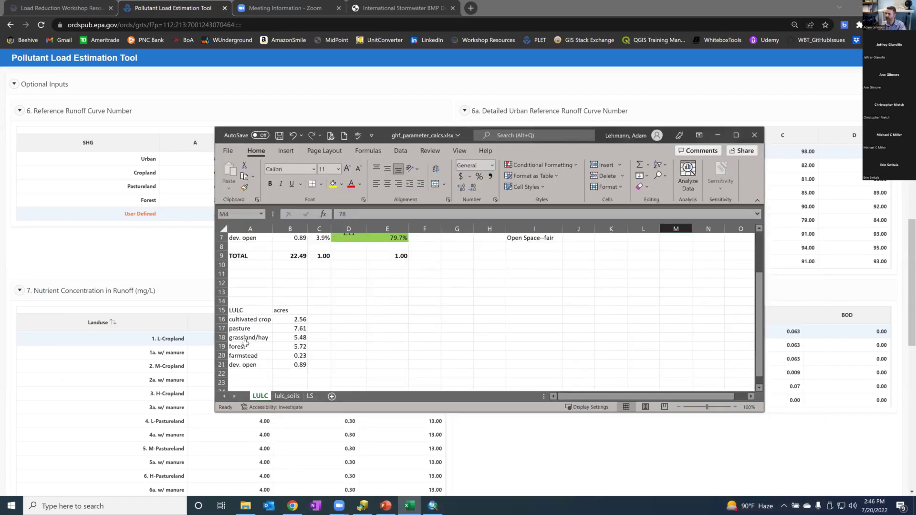
left_click_drag(243, 356, 289, 356)
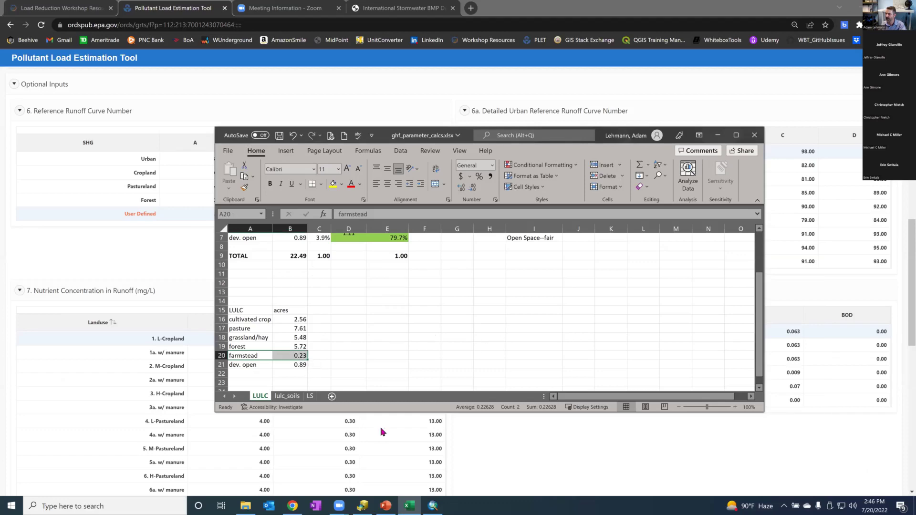
left_click(432, 505)
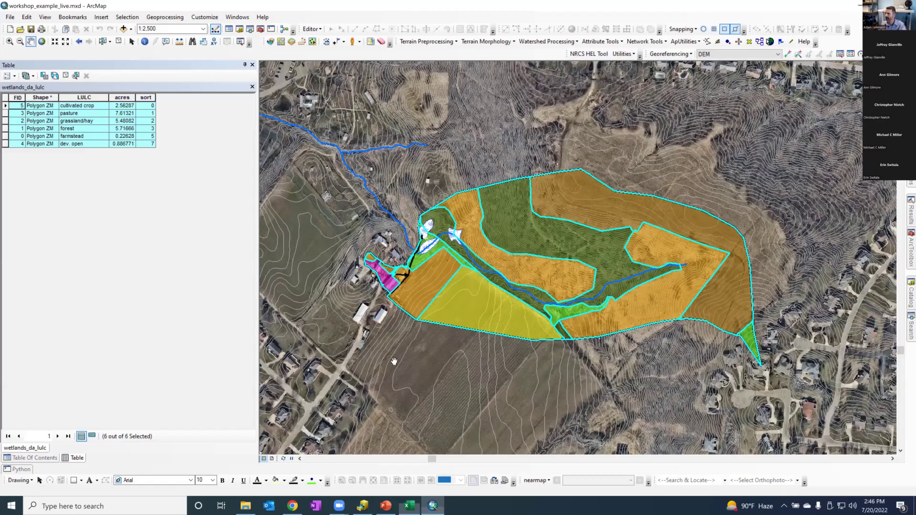
left_click_drag(368, 303, 565, 222)
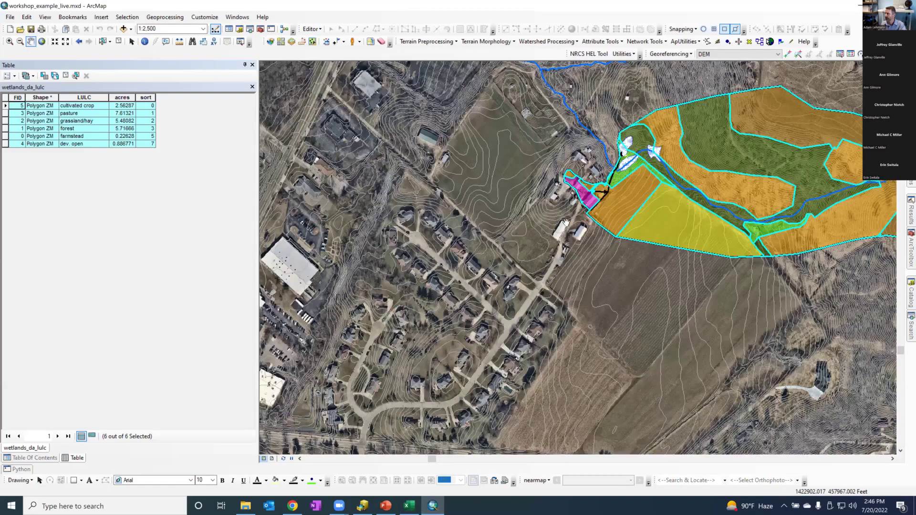
scroll(587, 201, "up", 3)
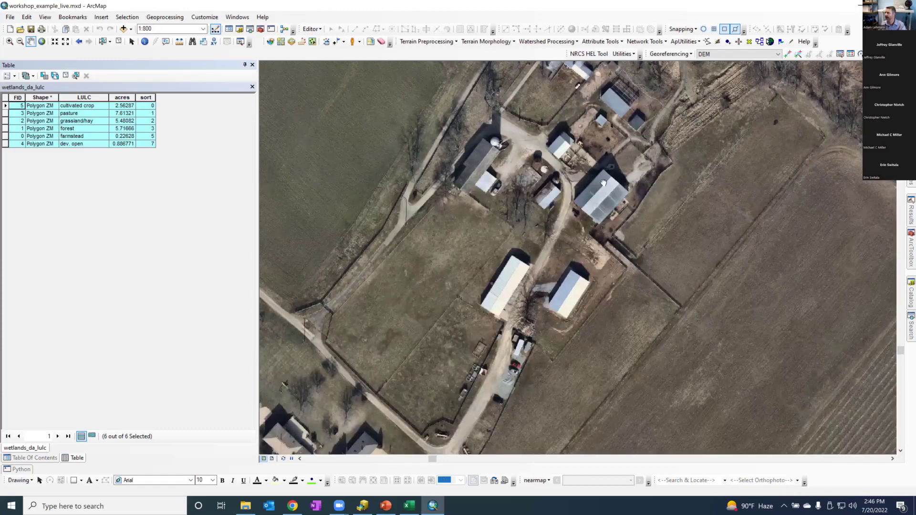
left_click_drag(603, 183, 473, 249)
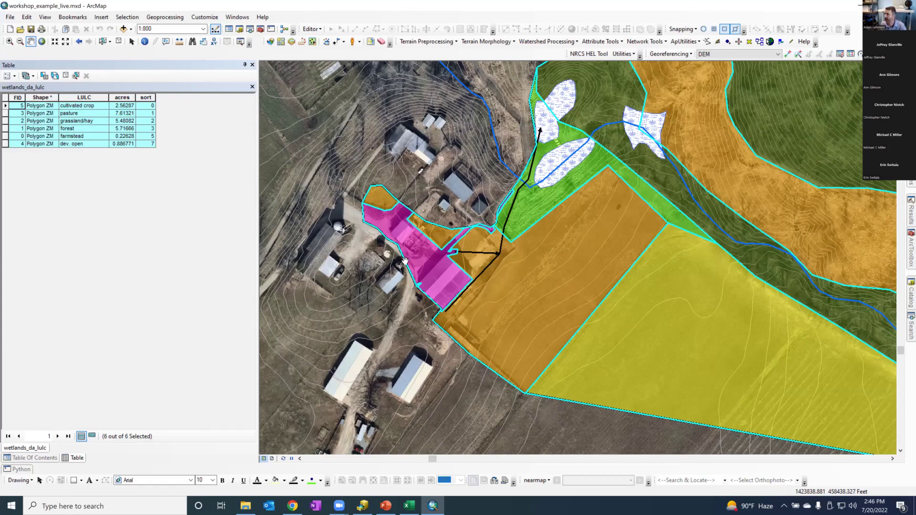
scroll(457, 266, "down", 1)
scroll(457, 265, "down", 6)
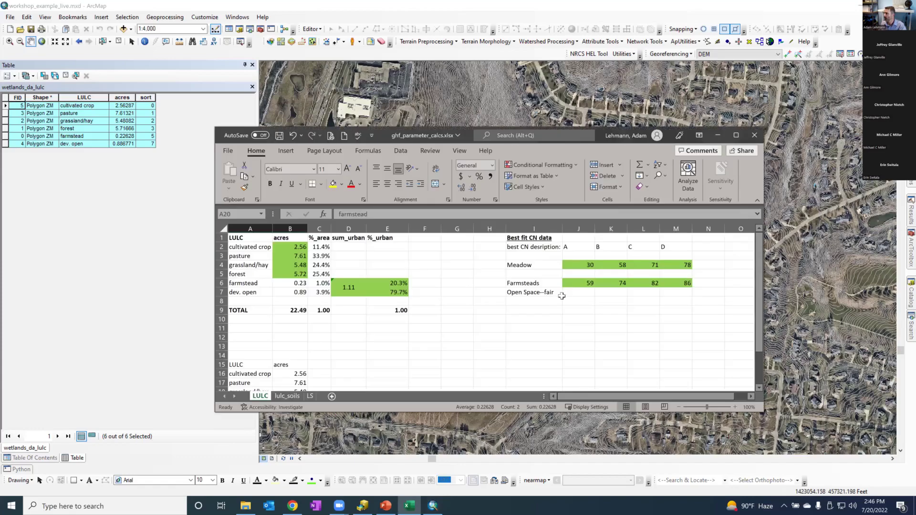
- Compare the workbook's Farmsteads curve numbers in J6:M6 with the tool's Detailed Urban Reference Runoff Curve Number table in Chrome
key("alt+Tab")
left_click_drag(580, 284, 671, 285)
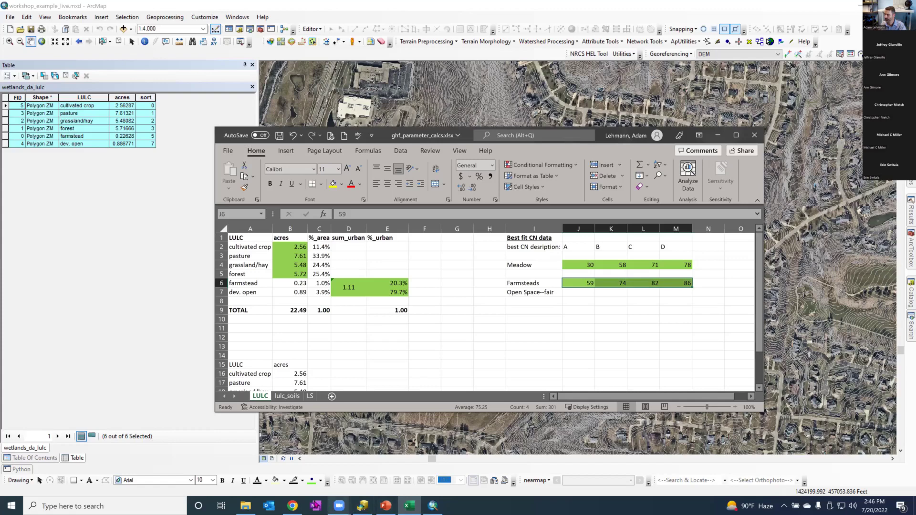
left_click(293, 504)
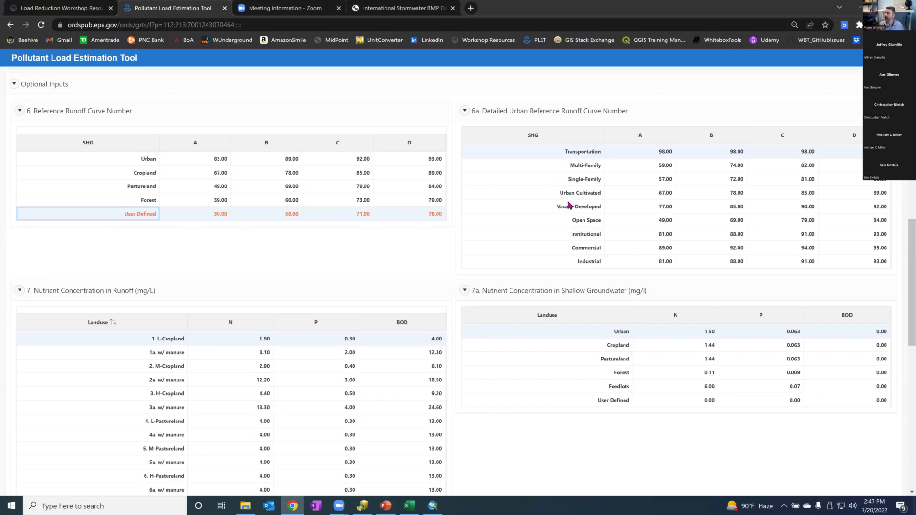
- Compare the tool's Urban Land Use Distribution with the farmstead and dev. open urban percentages in E6 and E7 of the Excel workbook
scroll(560, 272, "down", 7)
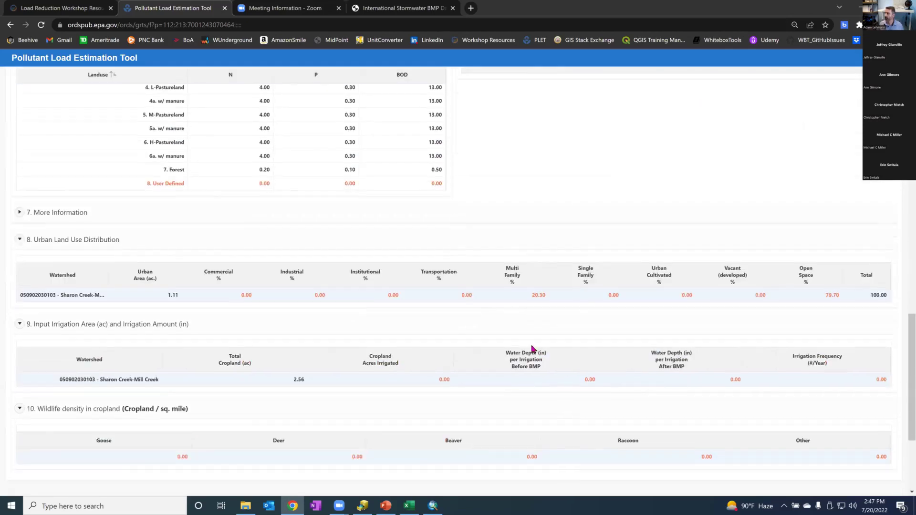
left_click(408, 505)
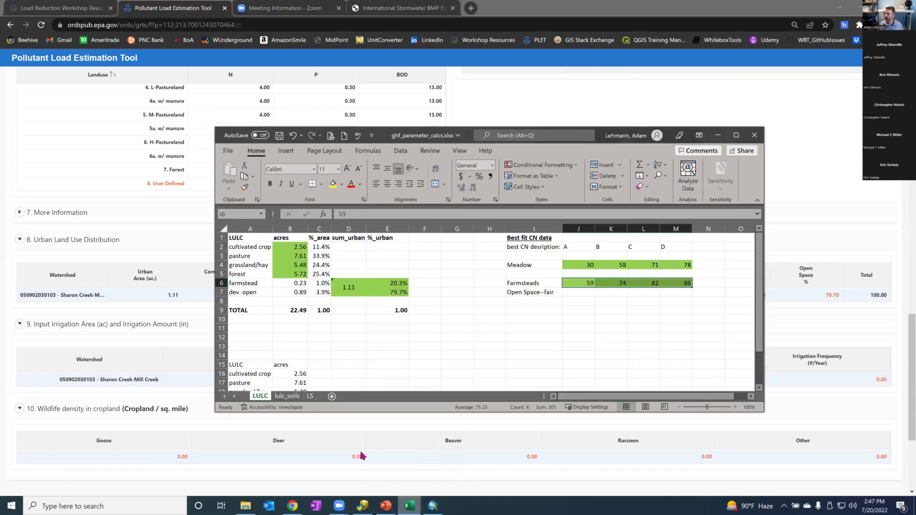
left_click(233, 282)
left_click_drag(234, 282, 240, 295)
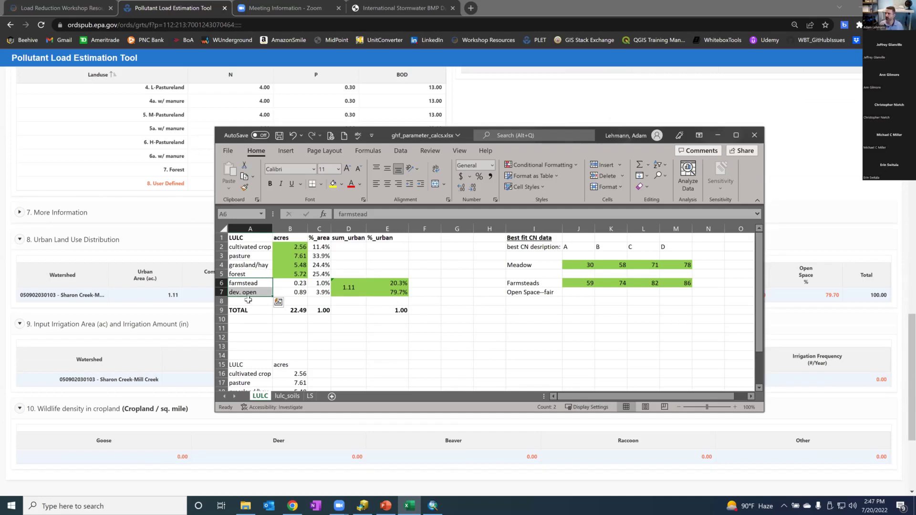
left_click(384, 282)
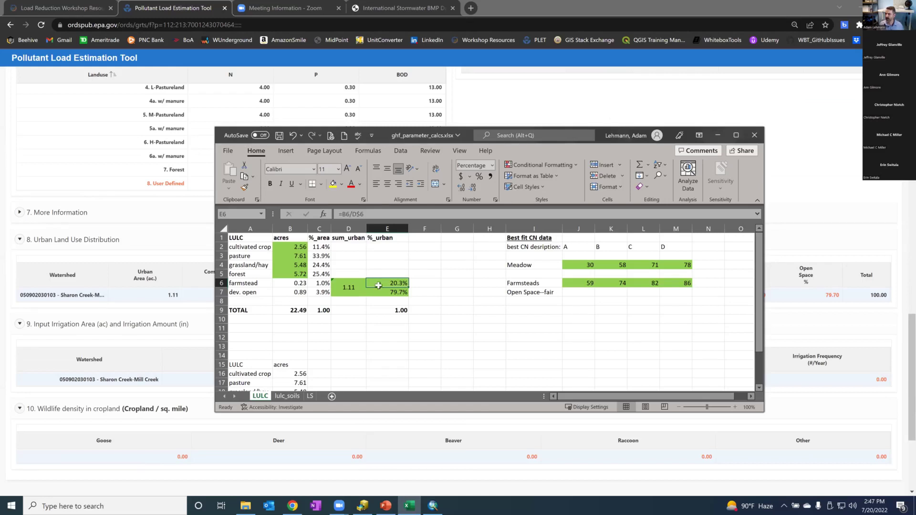
left_click(379, 292)
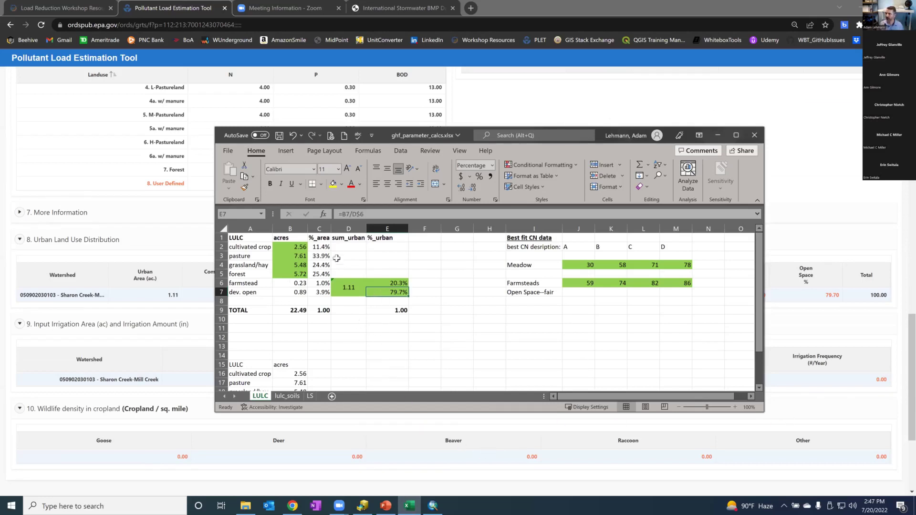
- Compare the Multi Family percentage in Urban Land Use Distribution with the Multi-Family row of the Detailed Urban Reference Runoff Curve Number table
left_click(872, 328)
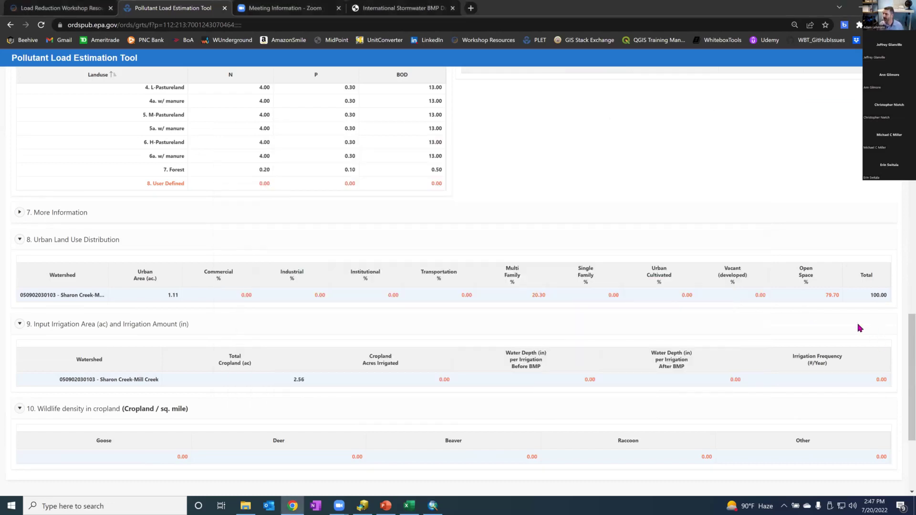
left_click(512, 298)
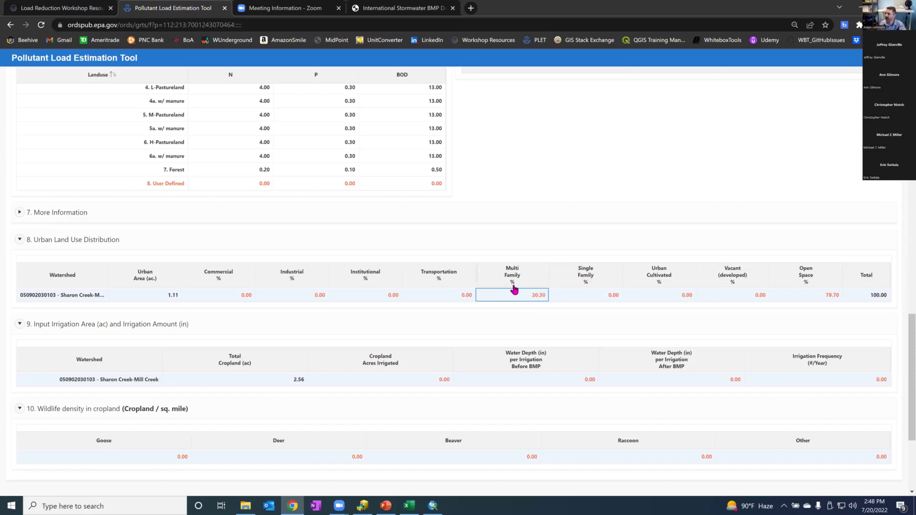
scroll(513, 289, "up", 1)
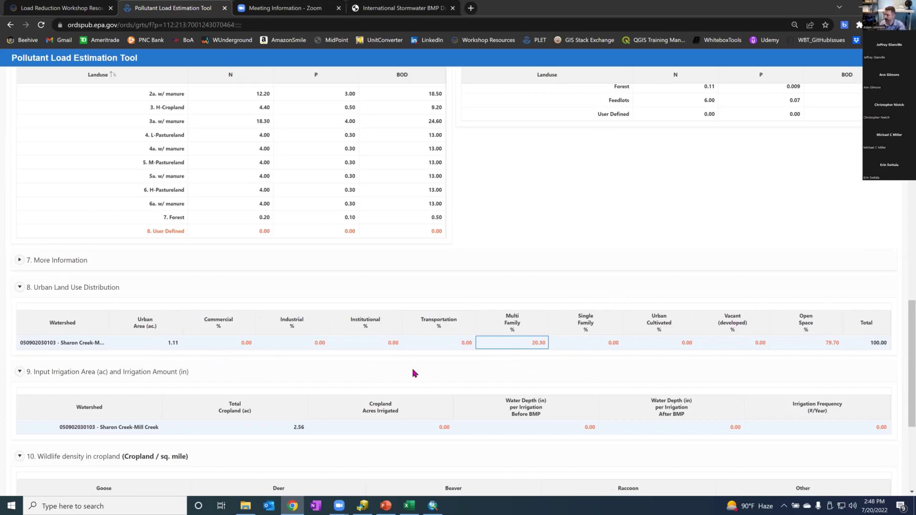
left_click(515, 318)
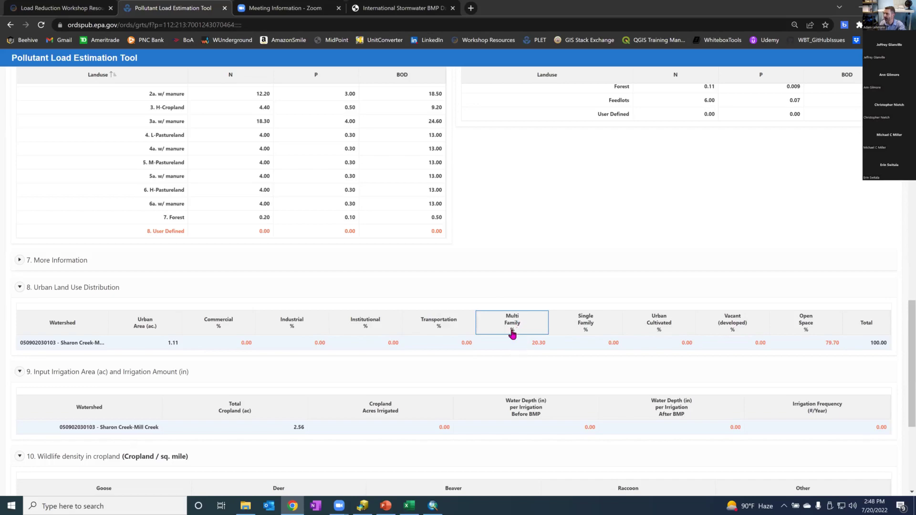
scroll(542, 317, "up", 5)
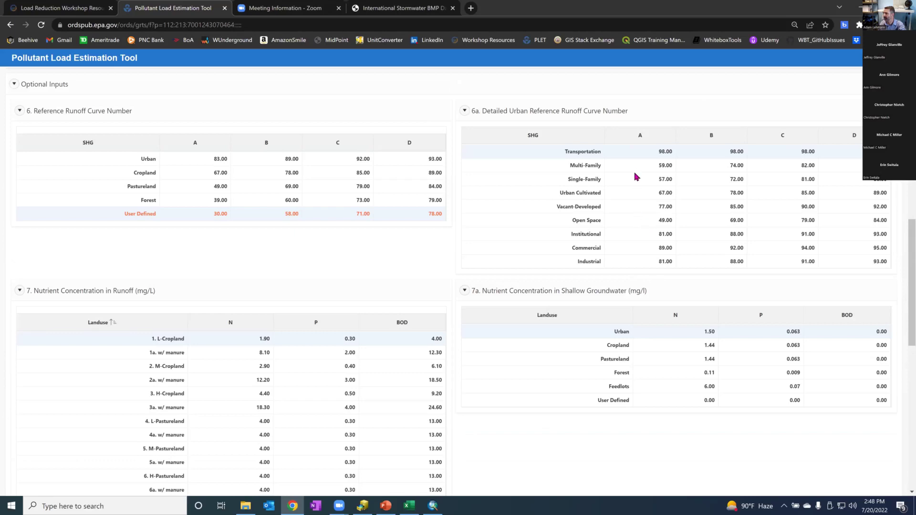
left_click(553, 164)
left_click(553, 164)
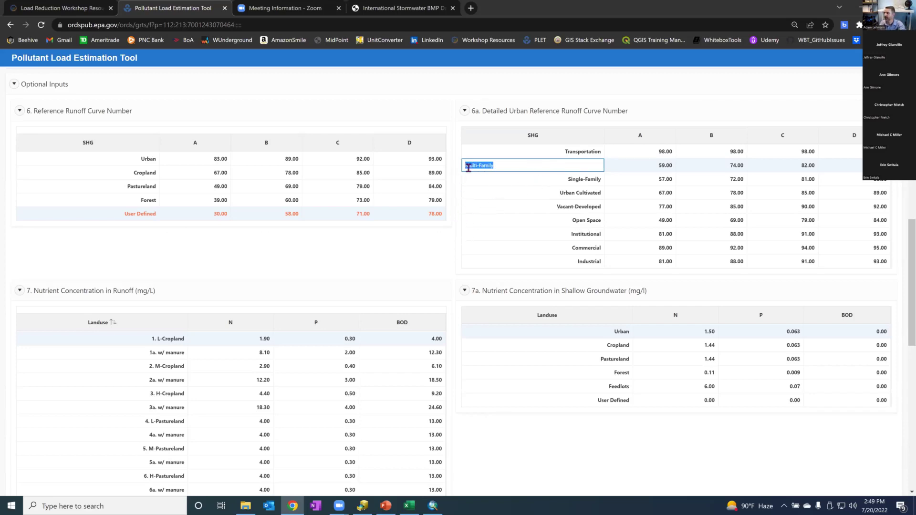
left_click(442, 239)
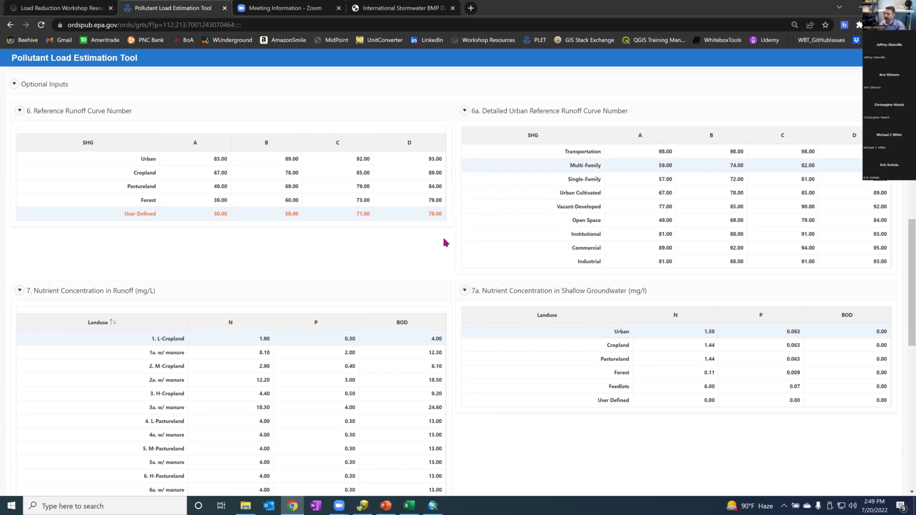
scroll(424, 387, "up", 10)
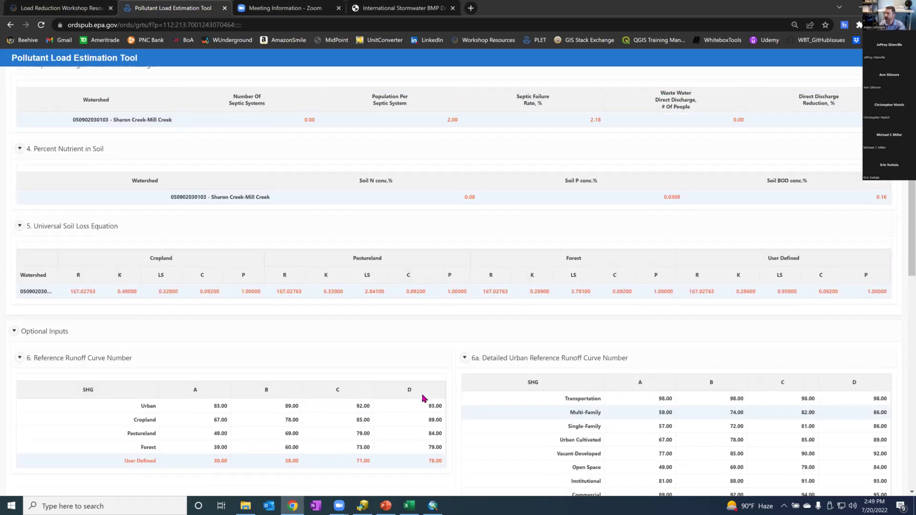
- Switch to the ghf_parameter_calcs workbook in Excel and maximize its window
left_click(409, 506)
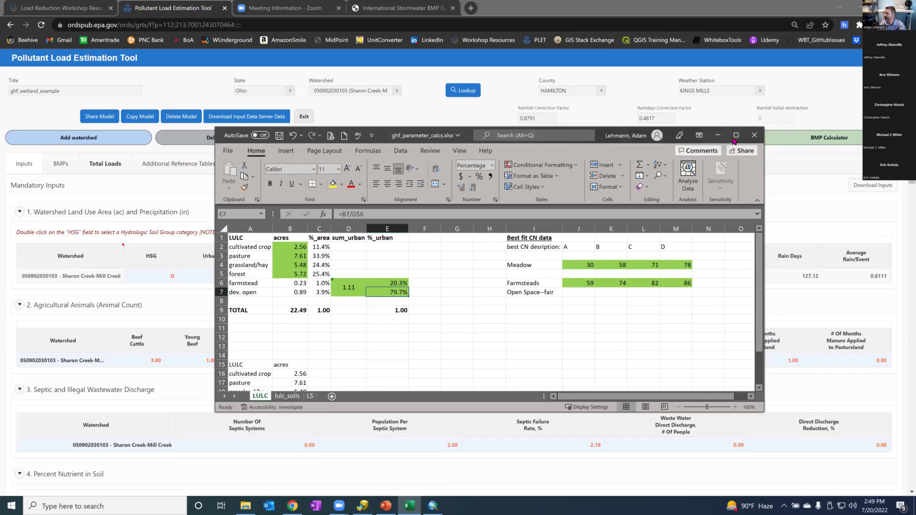
left_click(735, 136)
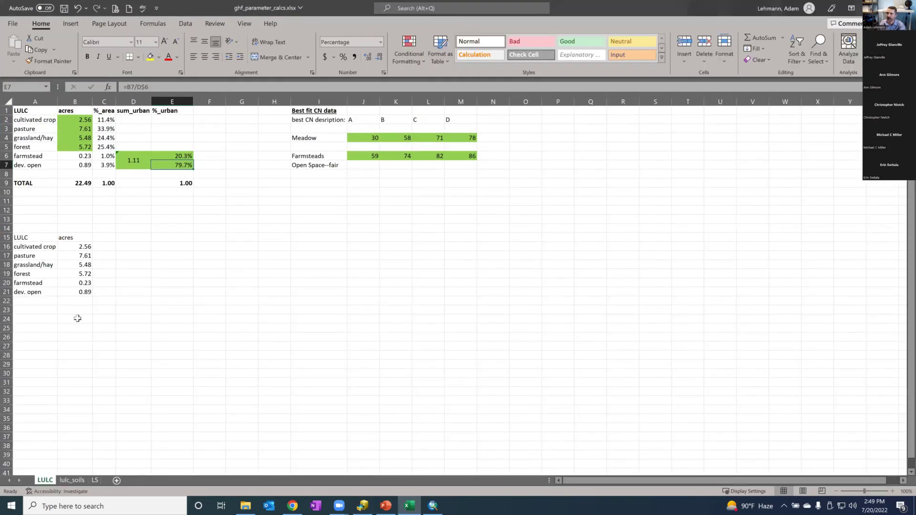
left_click(109, 246)
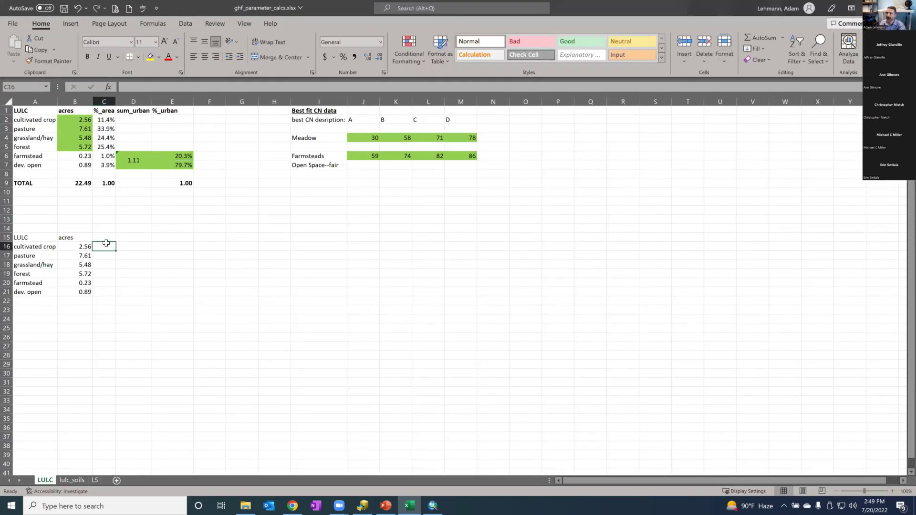
- Add a Total row in row 23 that sums the land use acres B16:B21 in B23
left_click(42, 312)
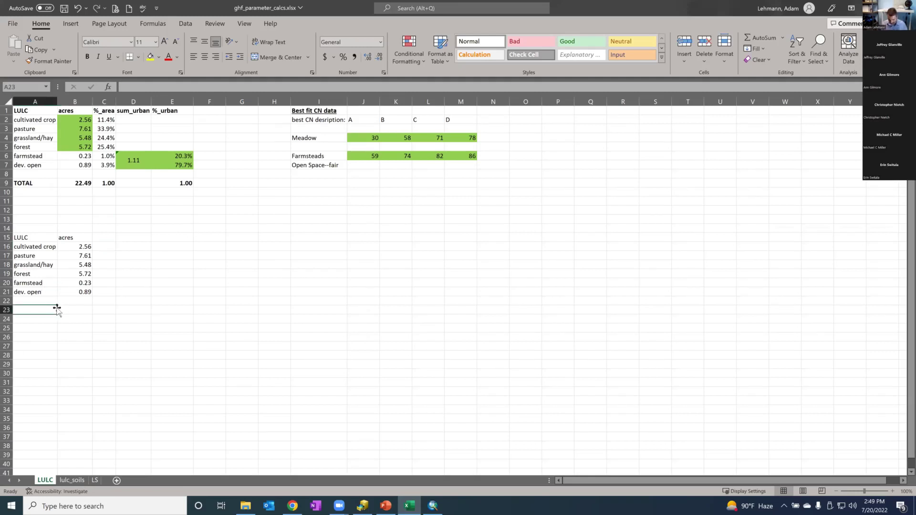
type("Total")
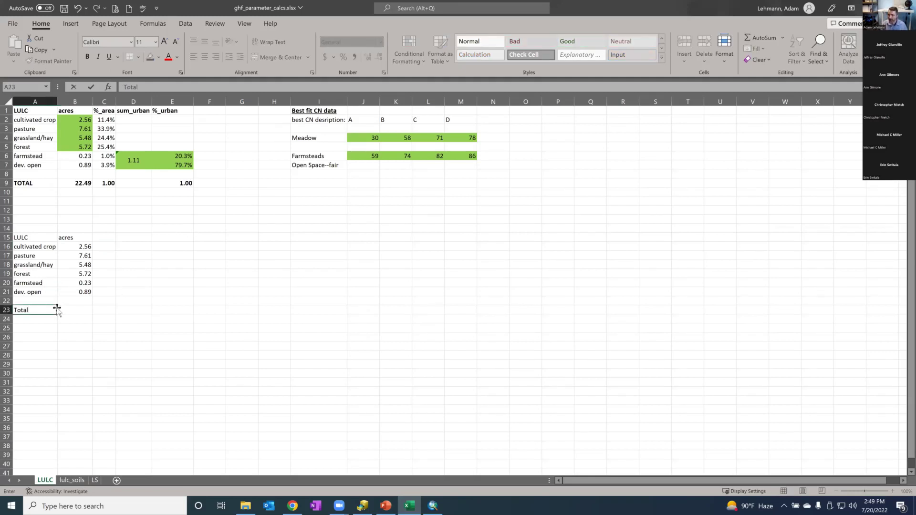
key("Tab")
type("=")
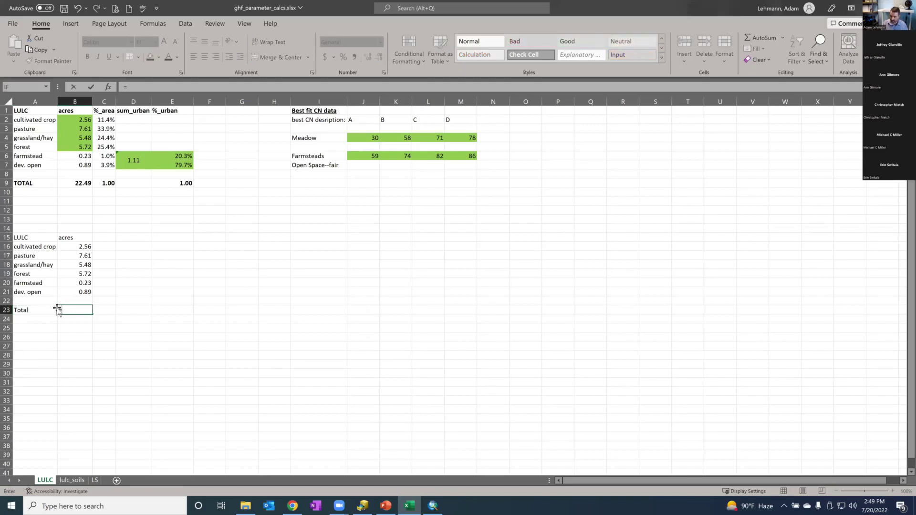
type("=s")
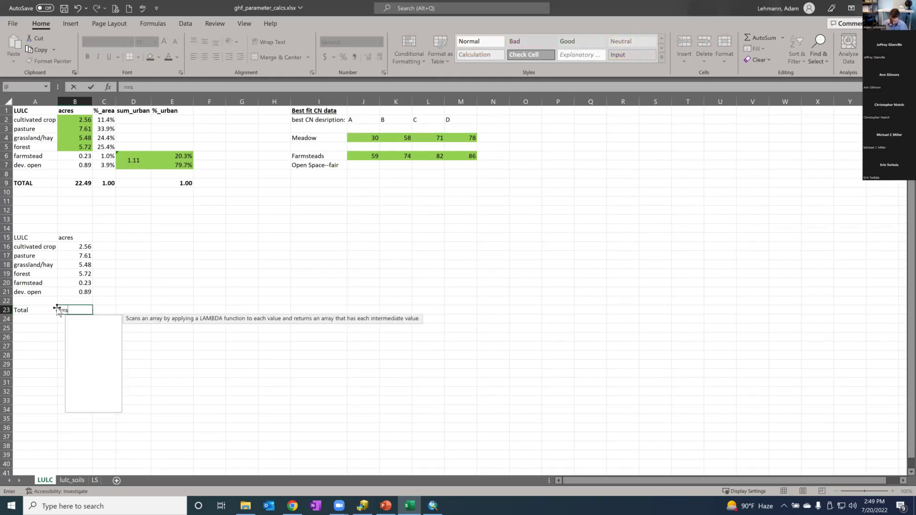
type("um(")
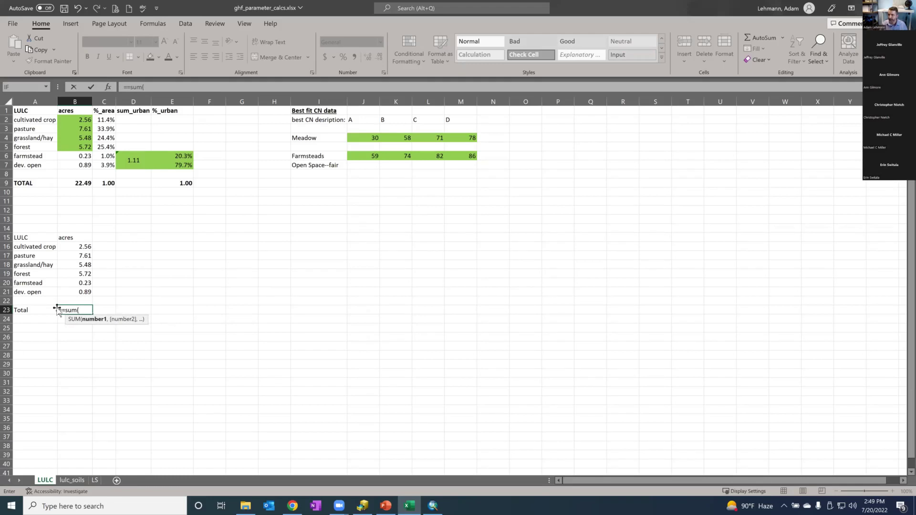
left_click_drag(69, 267, 75, 291)
key("Return")
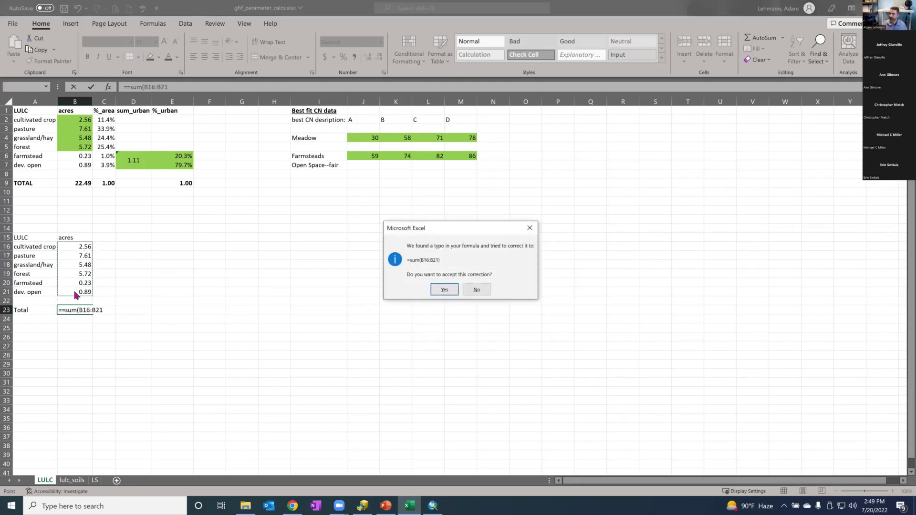
key("Return")
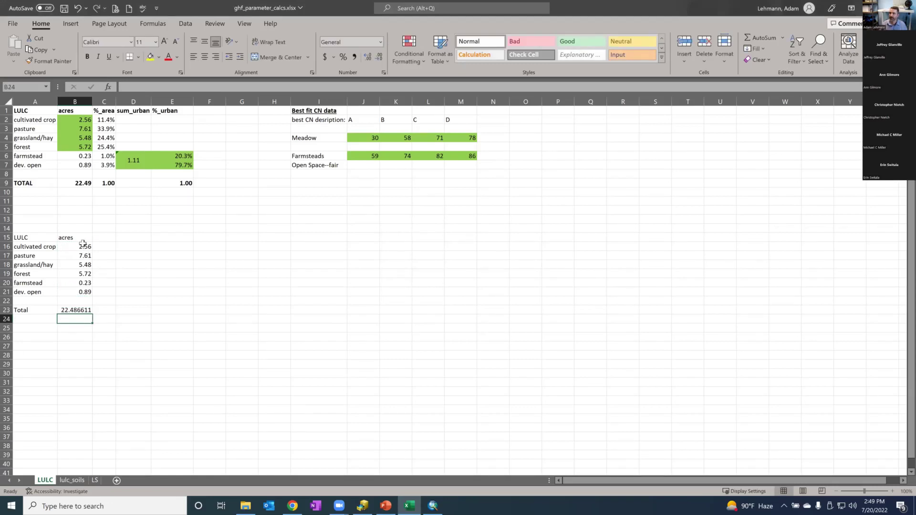
- Review the acreage total formula in B9, the %_area column and the urban percentages in E6:E7
left_click(83, 182)
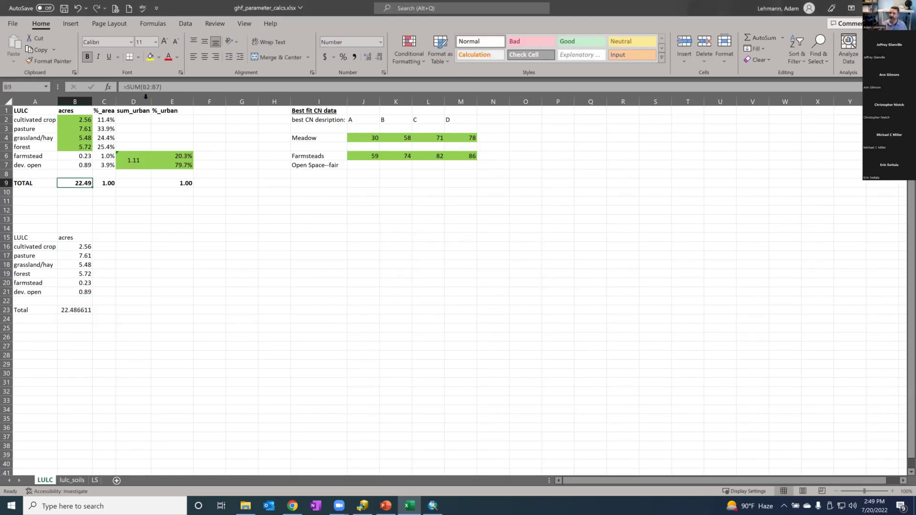
left_click(132, 292)
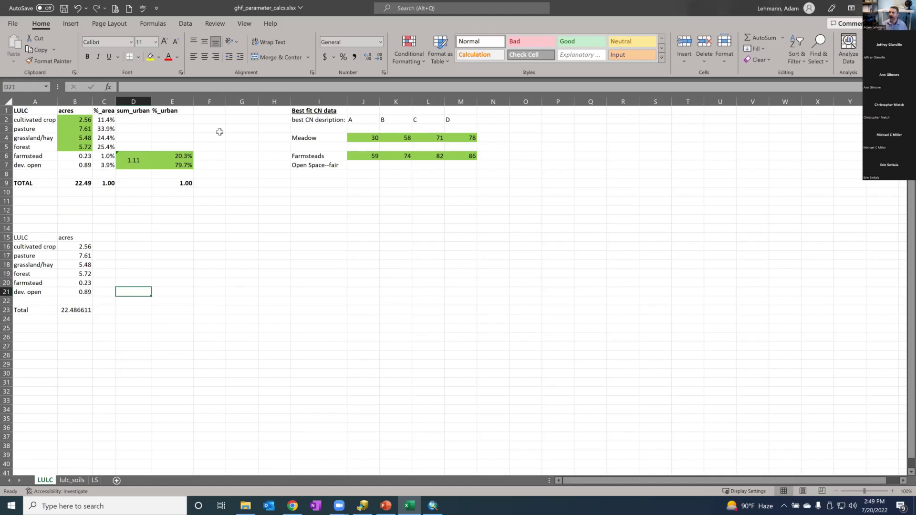
left_click_drag(102, 110, 103, 184)
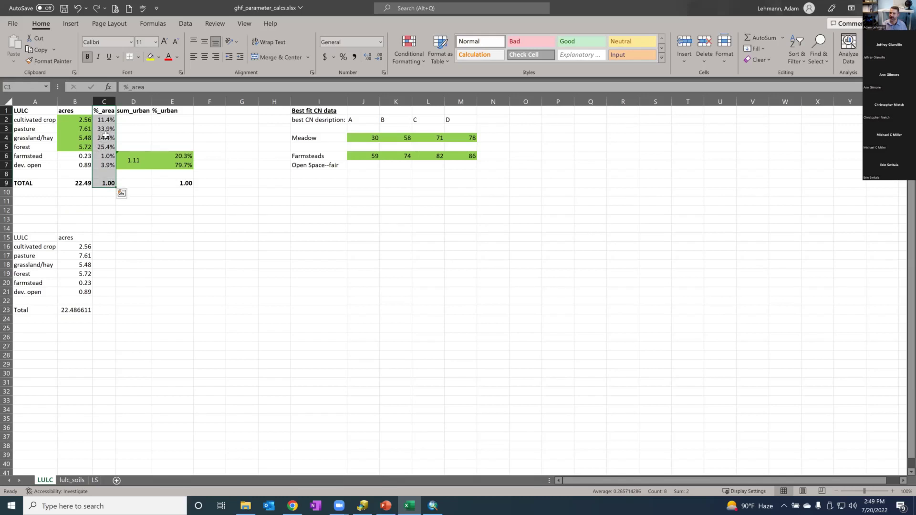
left_click_drag(185, 156, 184, 165)
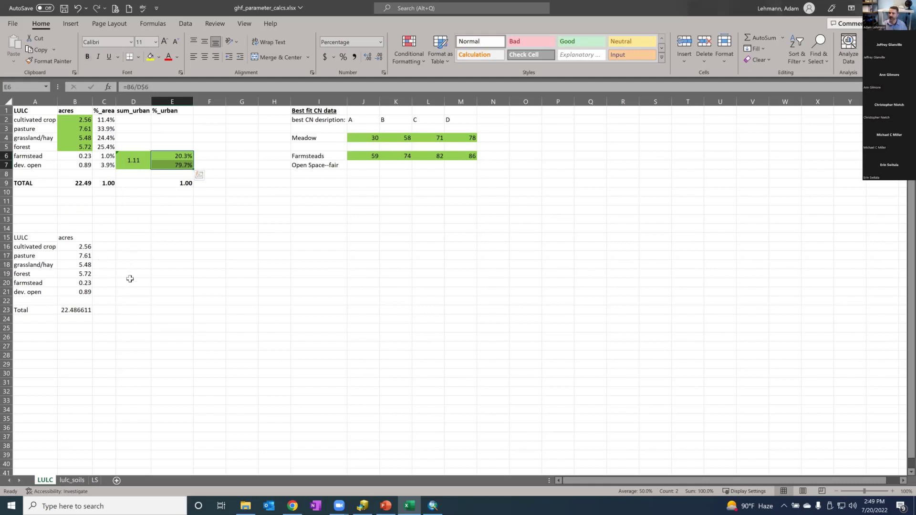
left_click(129, 284)
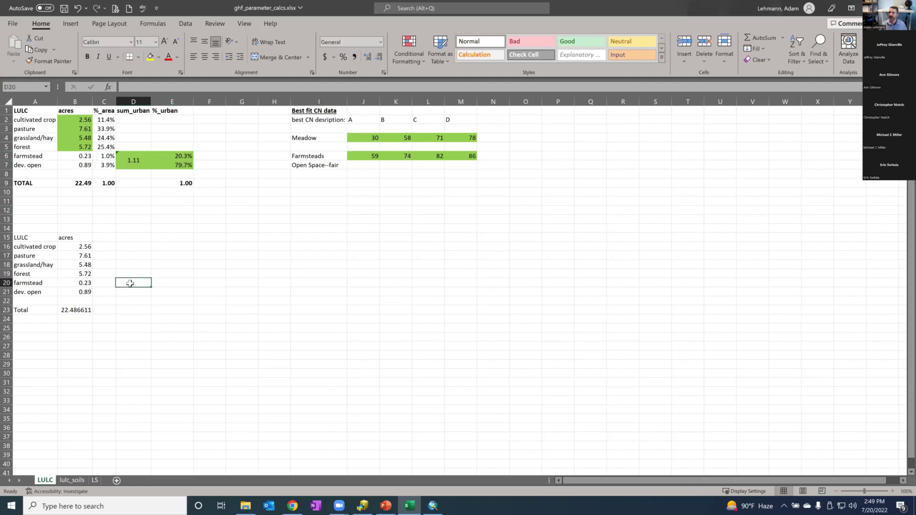
- Copy the sum_urban and %_urban headers from D1:E1 into D15:E15 above the second land use table
left_click_drag(148, 112, 166, 112)
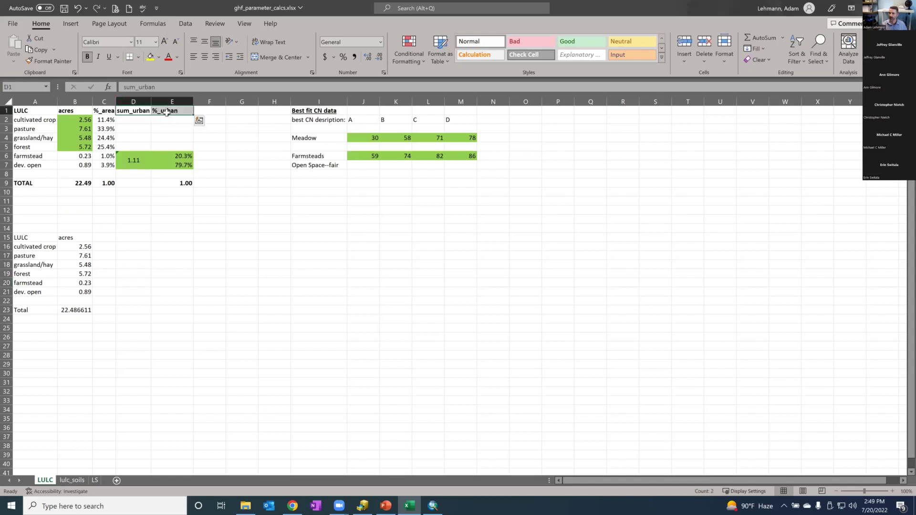
key("ctrl+c")
left_click(126, 237)
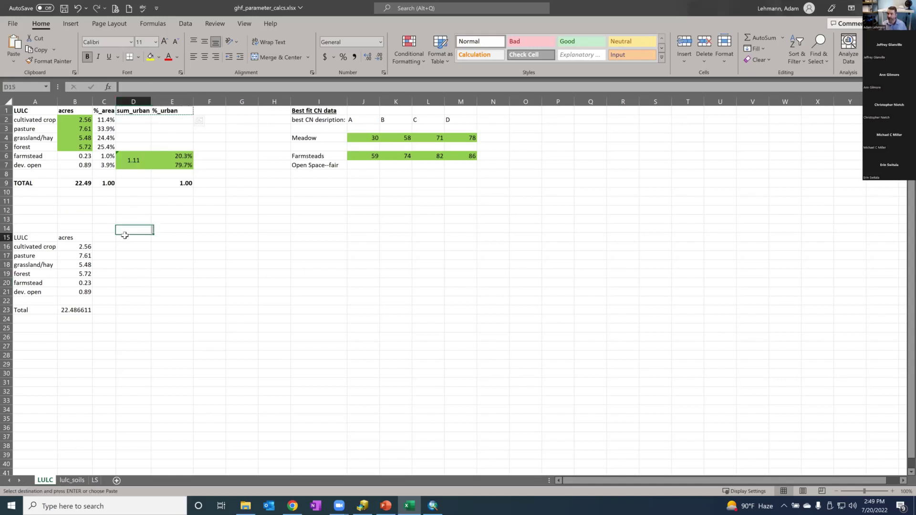
key("ctrl+v")
- Sum the farmstead and dev. open acres B20:B21 in D20 under sum_urban
left_click_drag(127, 283, 125, 289)
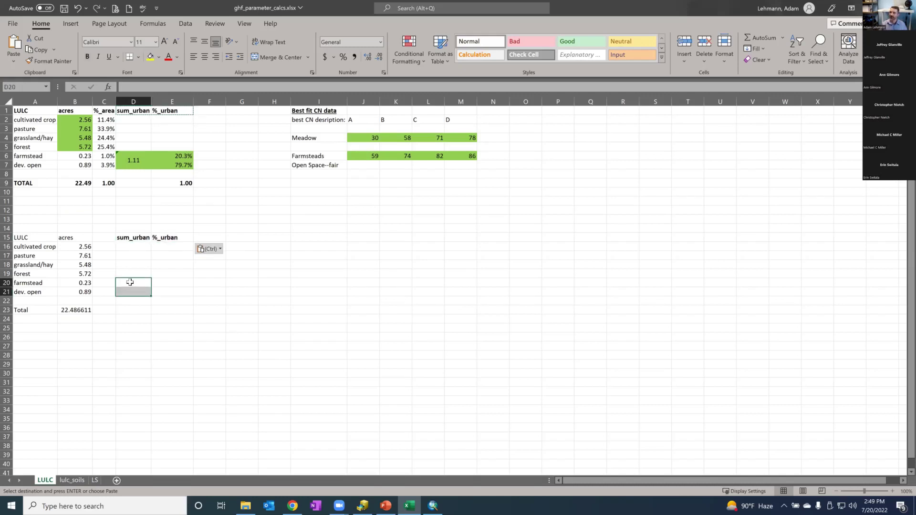
left_click(129, 282)
type("=sum(")
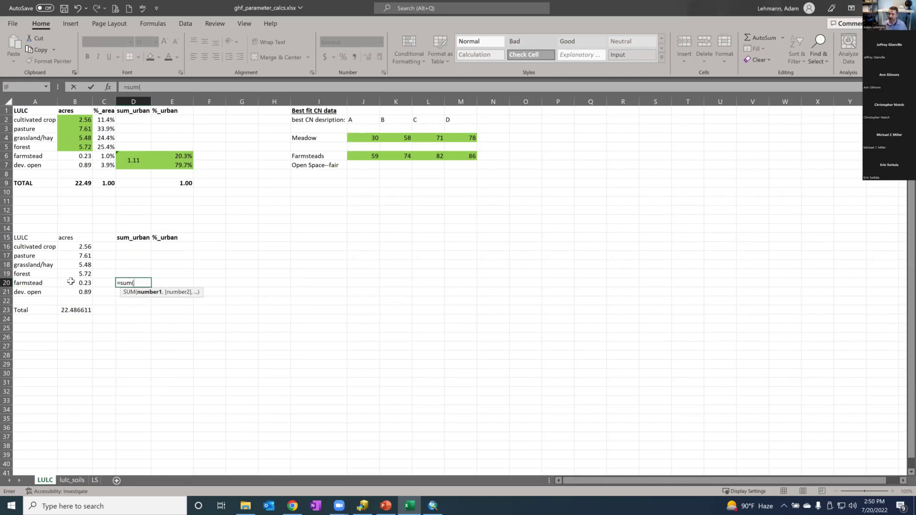
left_click_drag(71, 283, 70, 292)
key("Return")
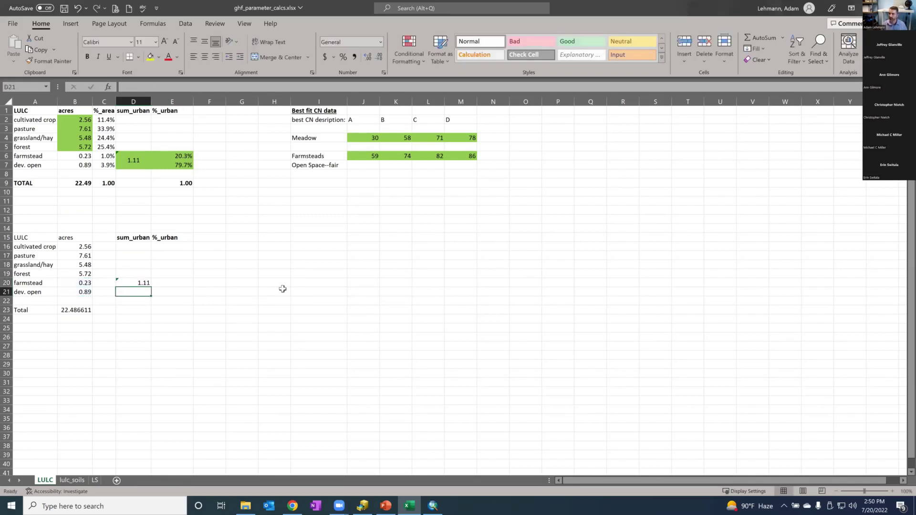
- Merge and center D20:D21 and align the urban sum vertically in the middle
key("Up")
key("Down")
key("Up")
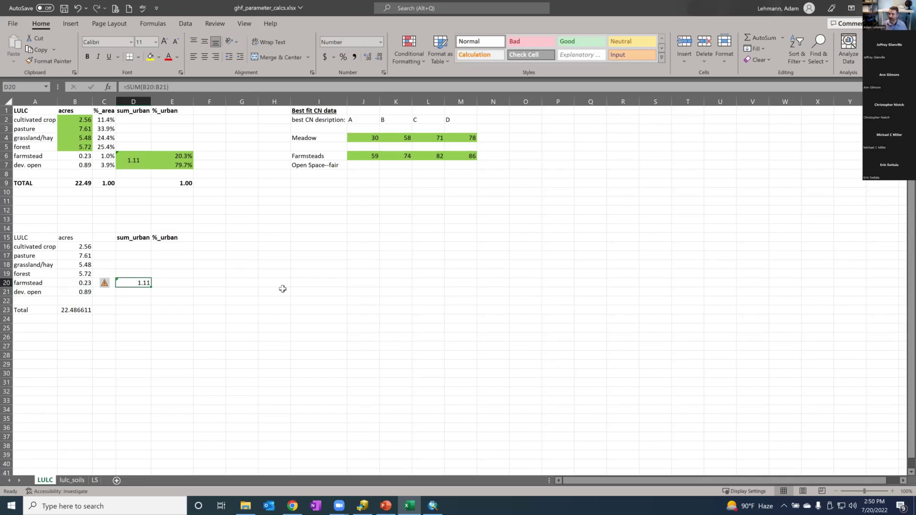
key("Right")
key("Left")
key("shift+Down")
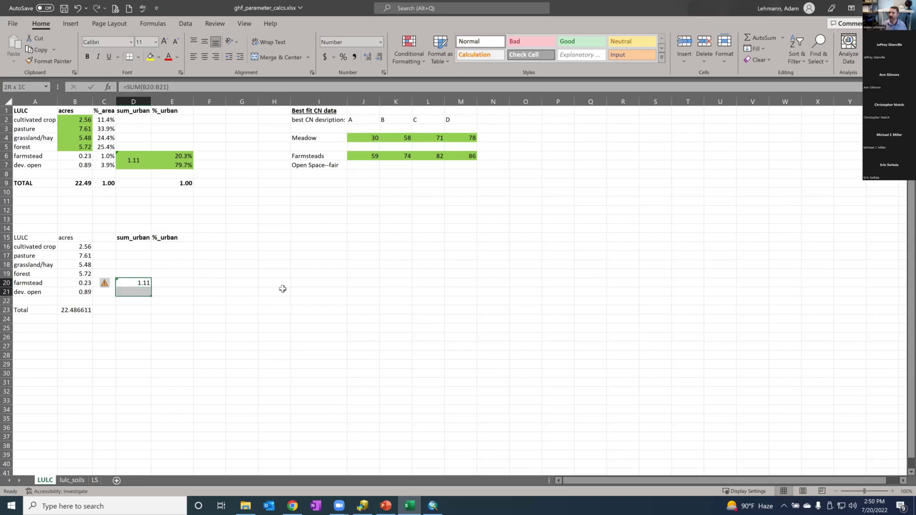
left_click(282, 57)
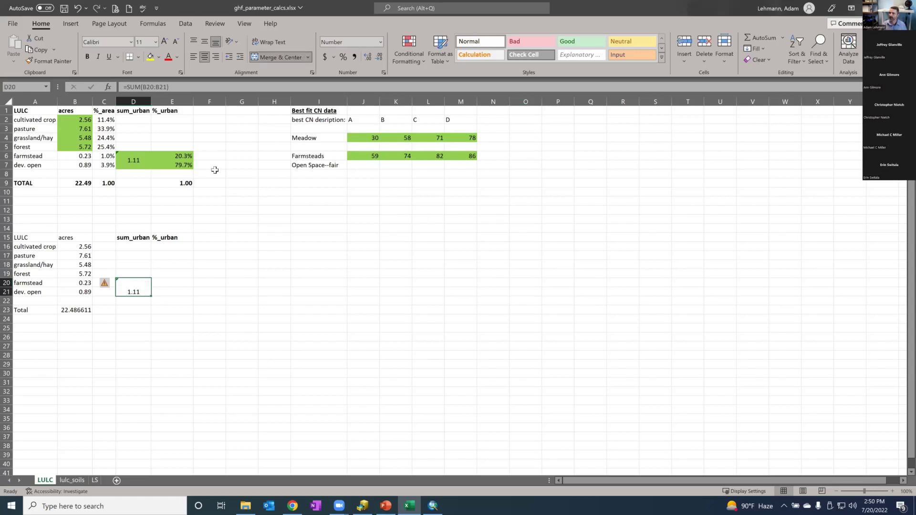
left_click(205, 43)
left_click(202, 299)
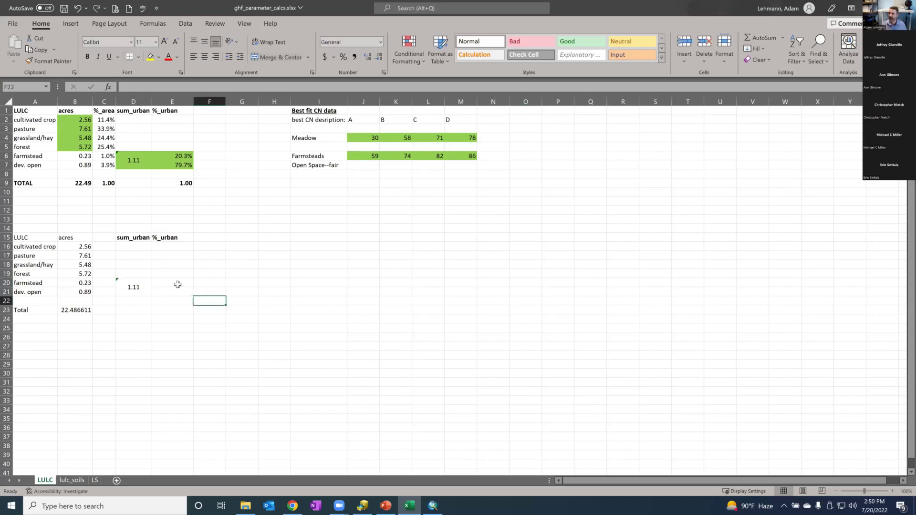
- Calculate the farmstead share of the urban acres in E20 with =B20/D$20 and fill the formula down to E21
left_click(178, 284)
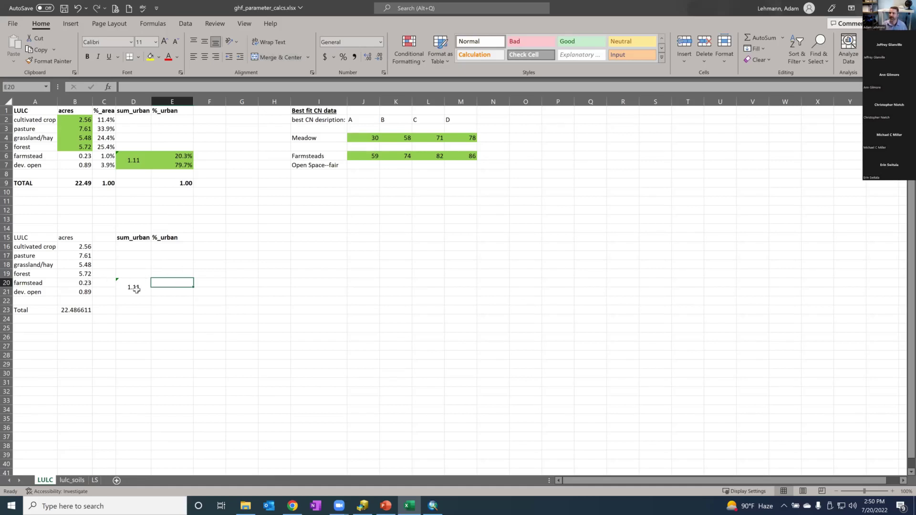
left_click(136, 289)
left_click(70, 283)
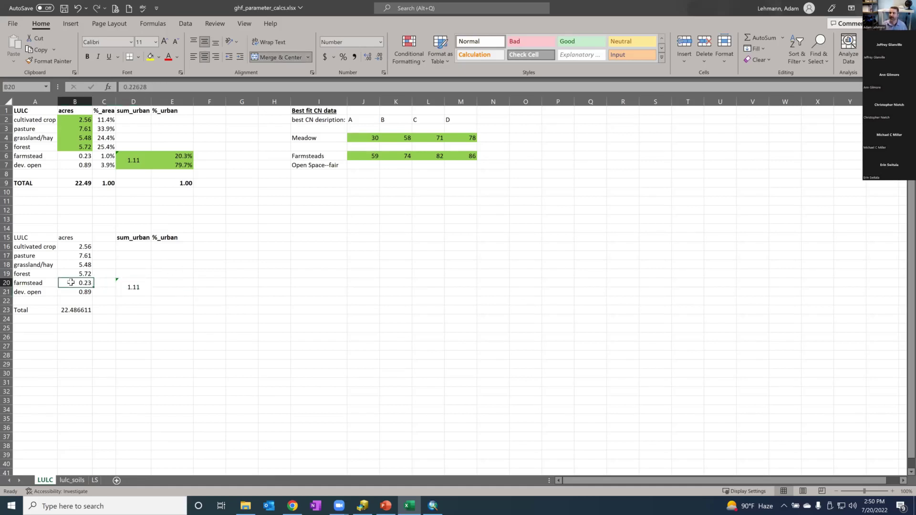
left_click(71, 292)
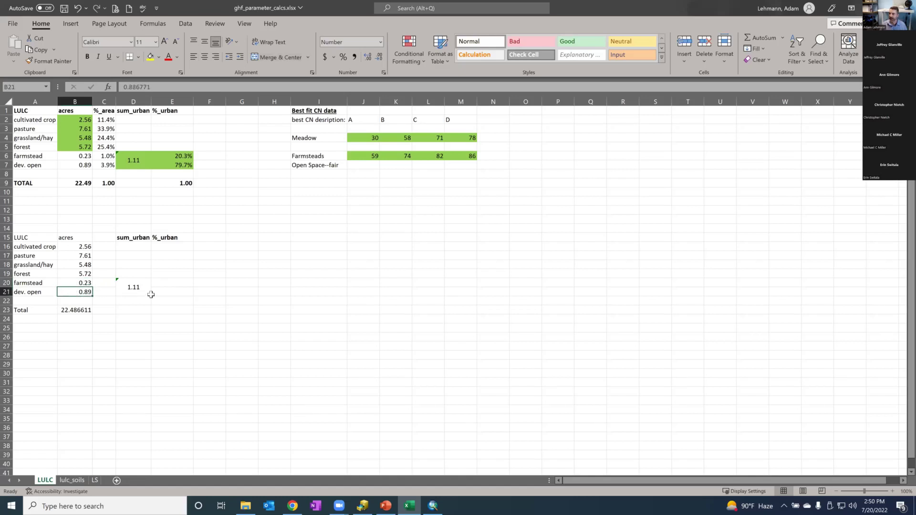
left_click(173, 283)
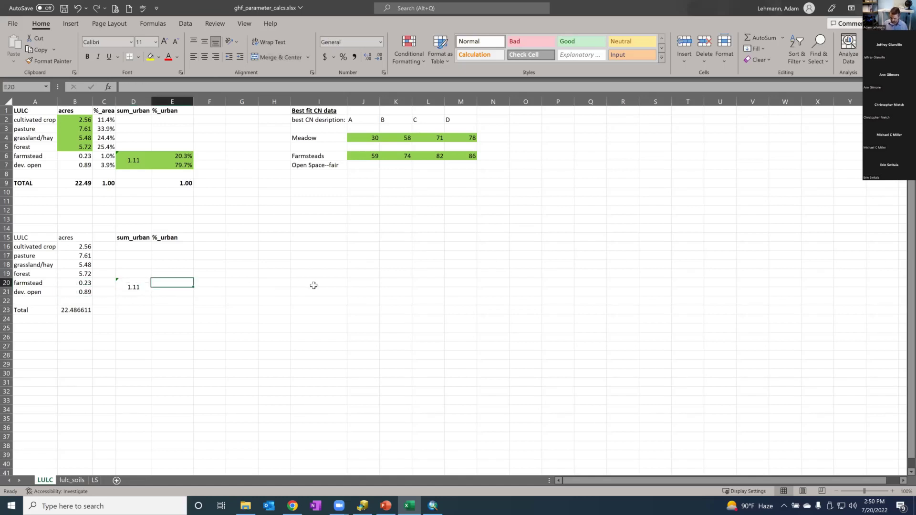
type("=")
left_click(74, 281)
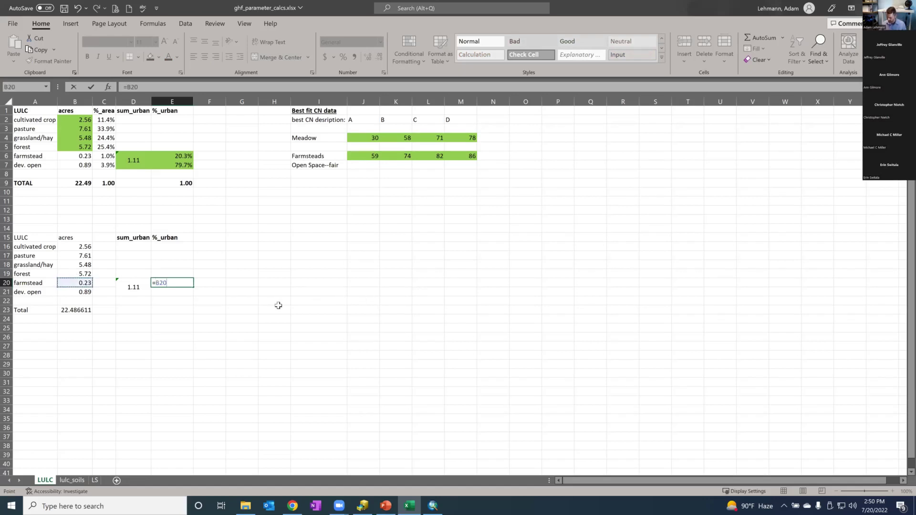
type("/")
left_click(137, 289)
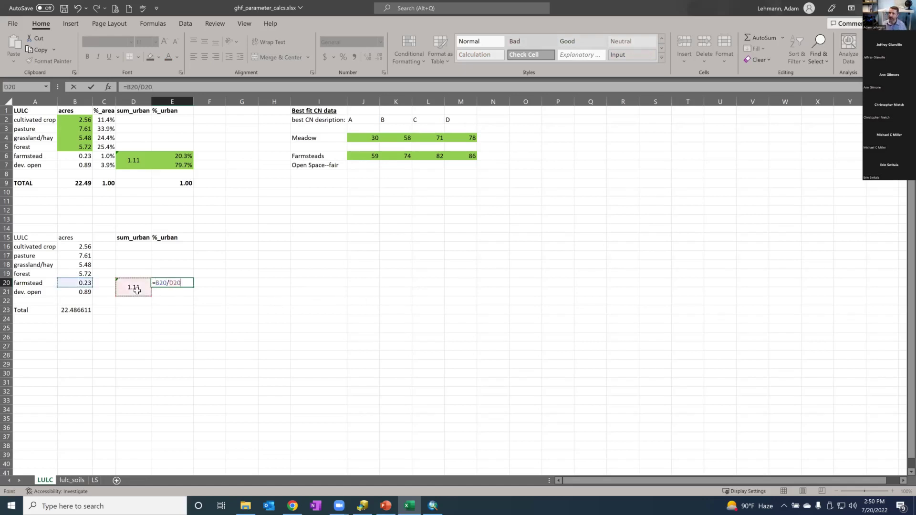
left_click(145, 84)
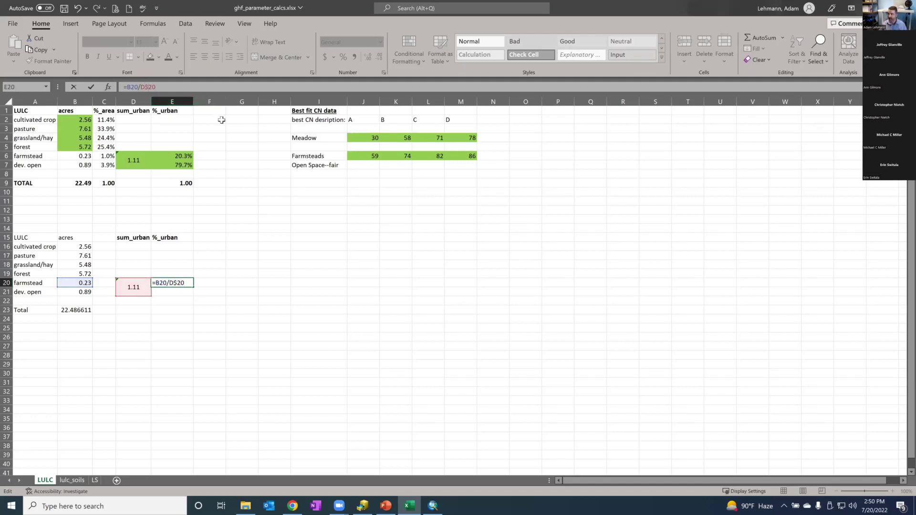
key("Return")
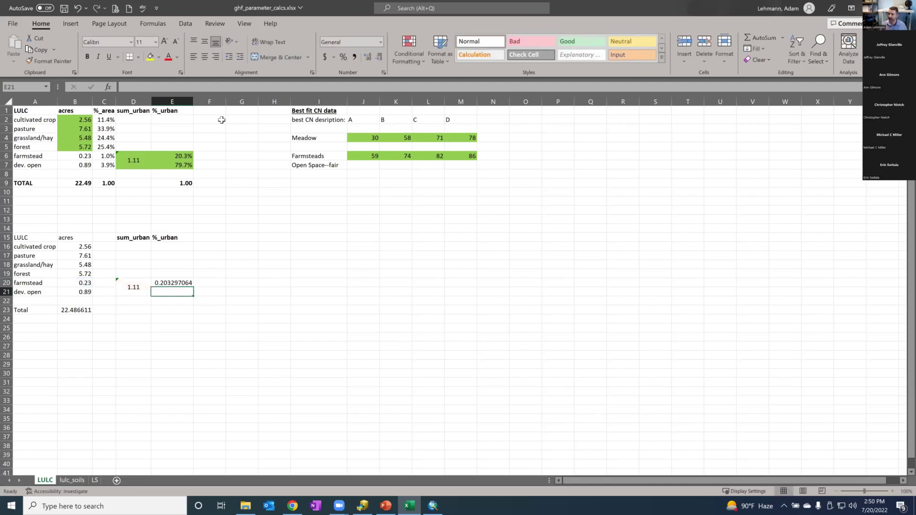
left_click(184, 284)
left_click_drag(191, 288, 193, 296)
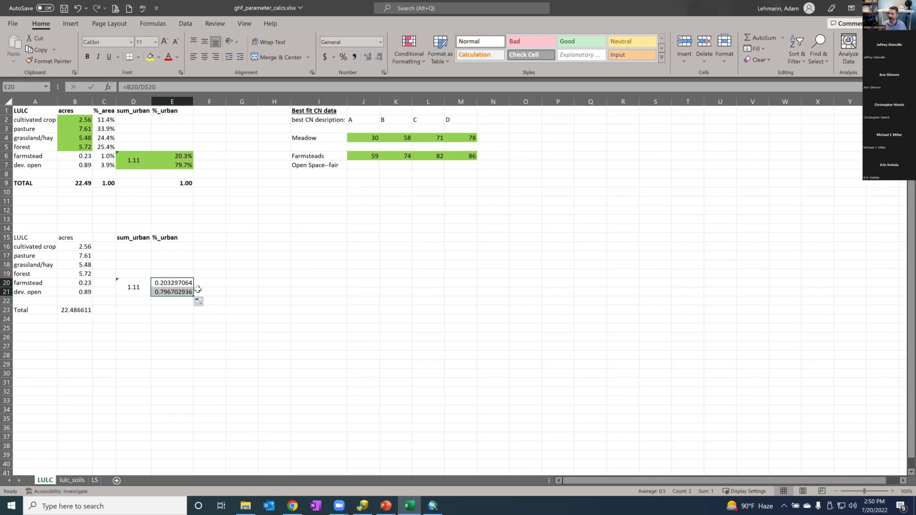
- Check the Urban Land Use Distribution inputs of the Pollutant Load Estimation Tool in Chrome and return to the Excel workbook
left_click(294, 505)
scroll(468, 308, "down", 5)
scroll(469, 310, "down", 12)
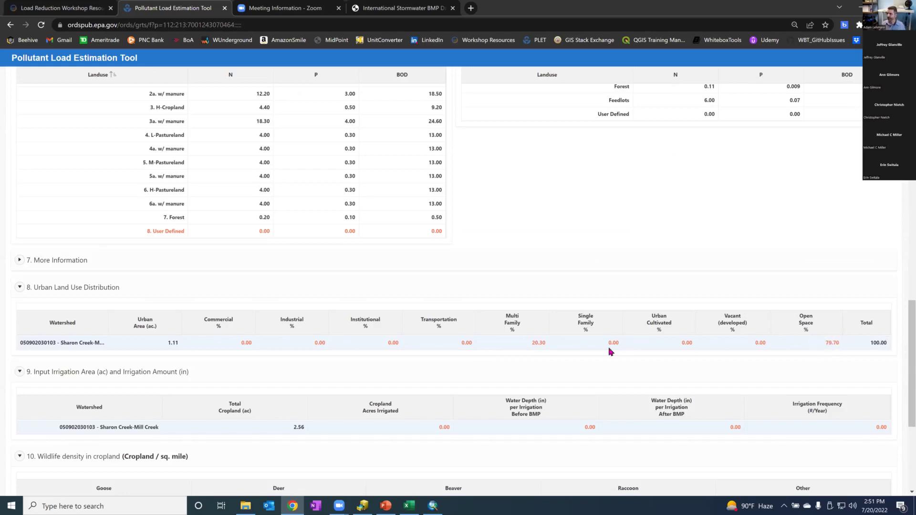
scroll(609, 348, "up", 8)
left_click(411, 505)
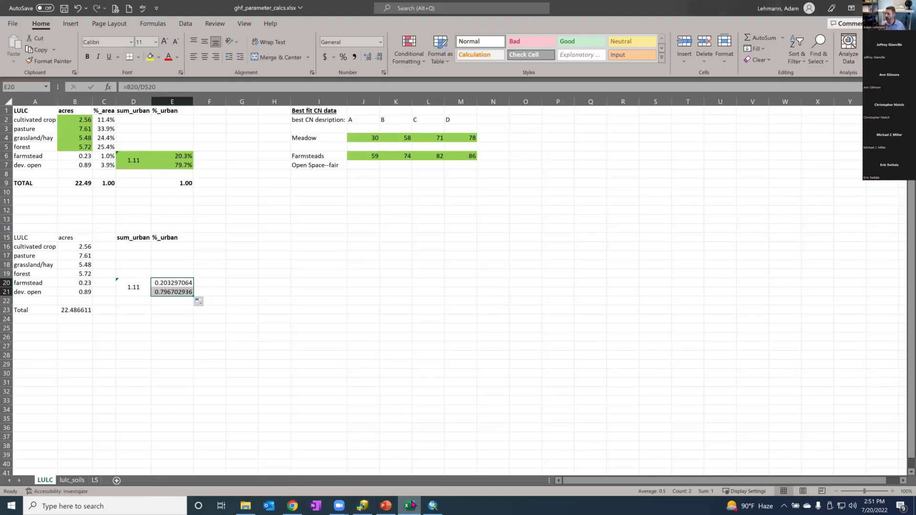
left_click(194, 326)
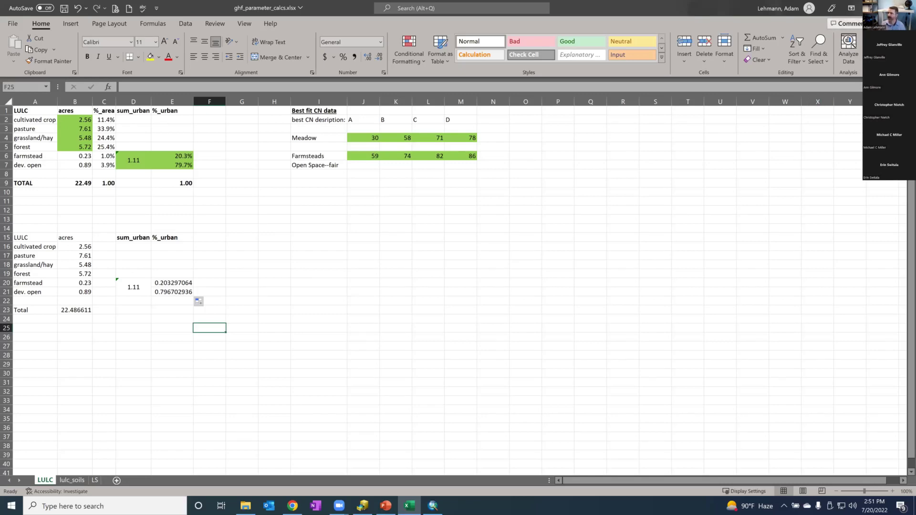
- Switch to ArcMap and clear the selection of the wetlands_da_lulc features
left_click(434, 505)
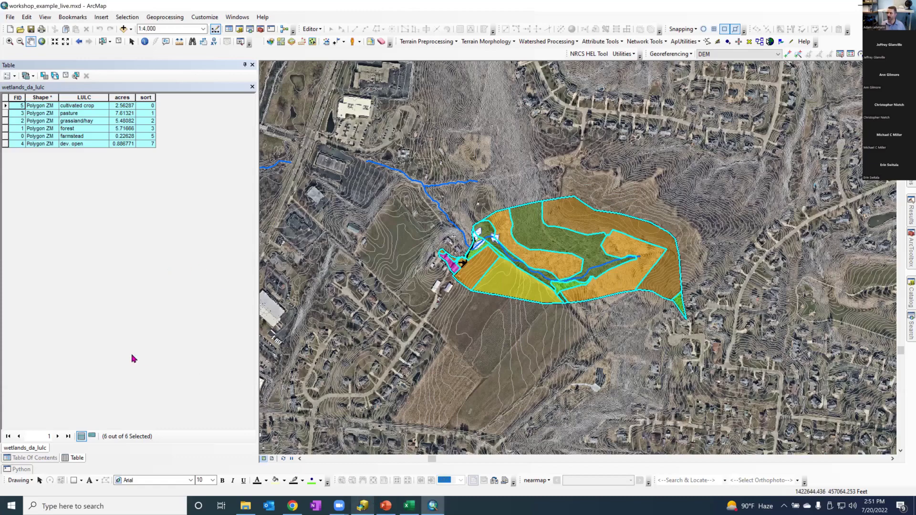
key("alt+Tab")
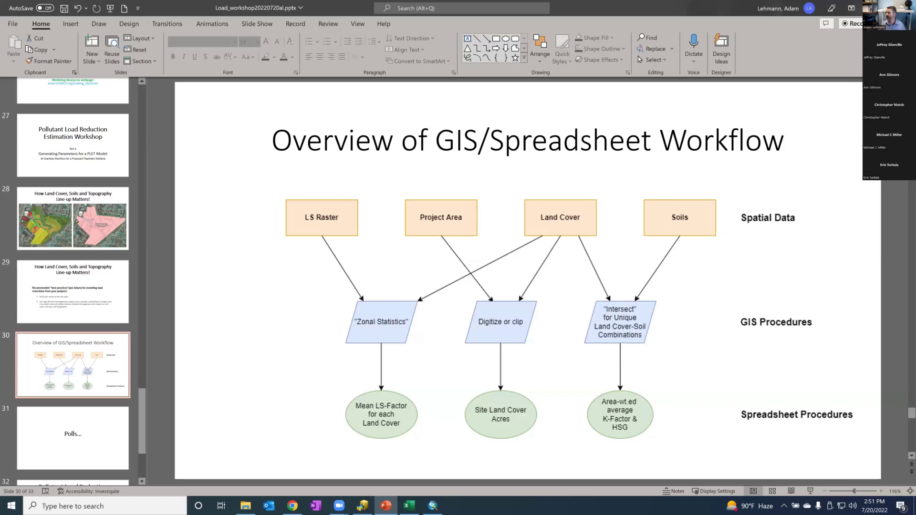
left_click(433, 505)
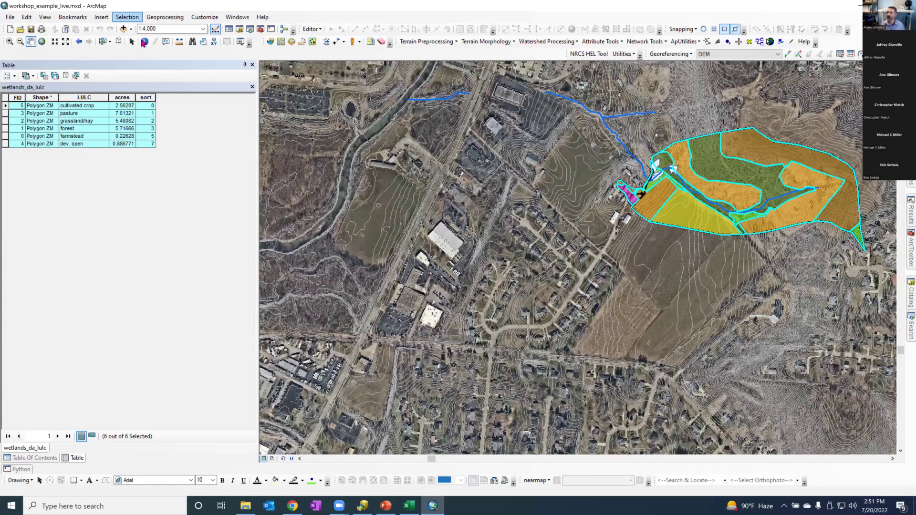
left_click(119, 42)
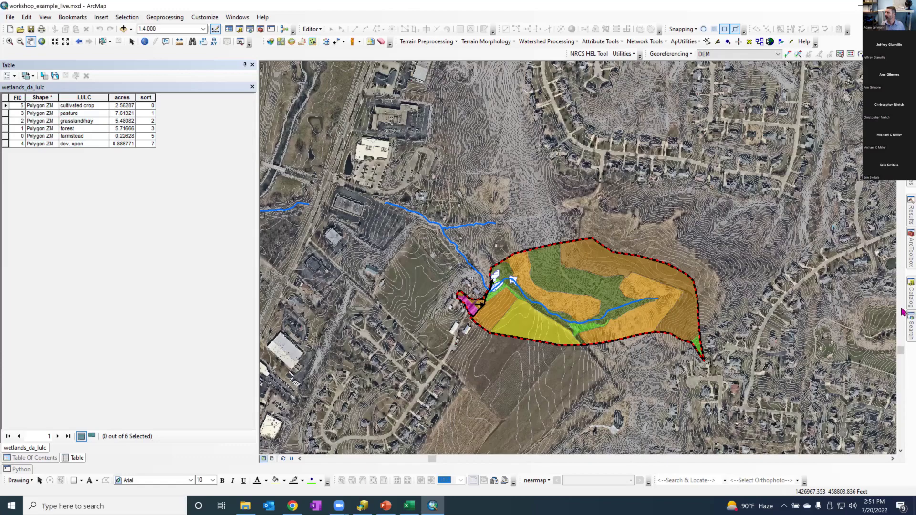
key("ctrl+f")
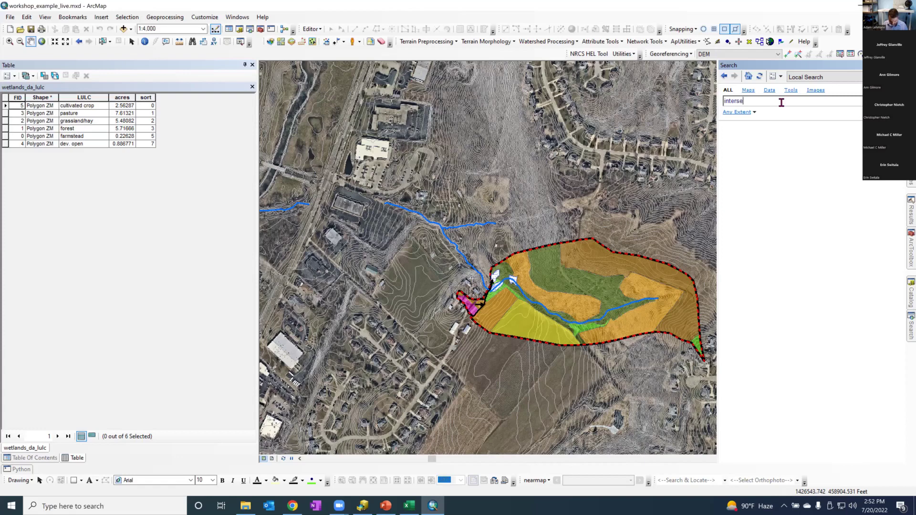
key("Return")
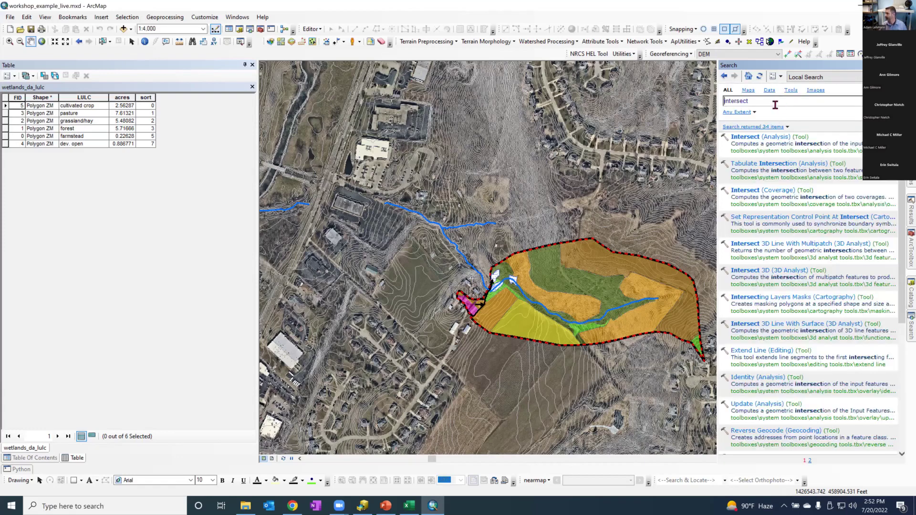
left_click(767, 139)
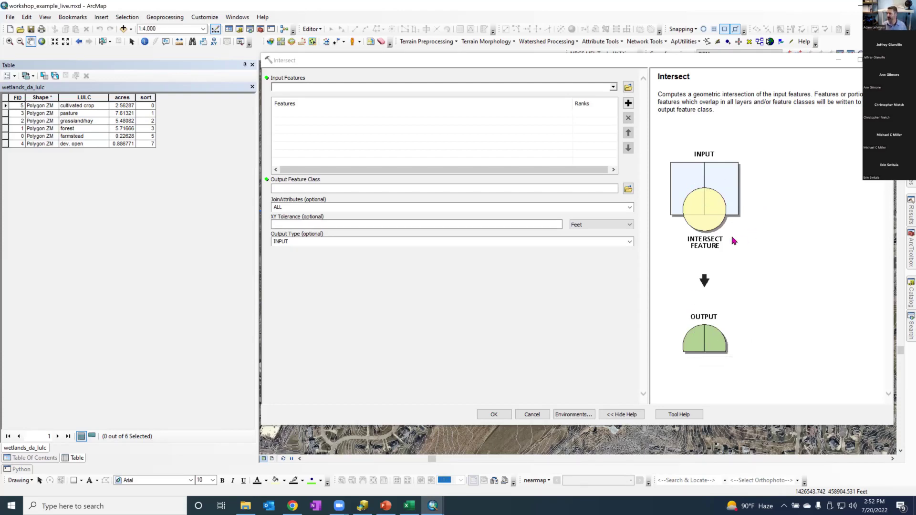
left_click(246, 69)
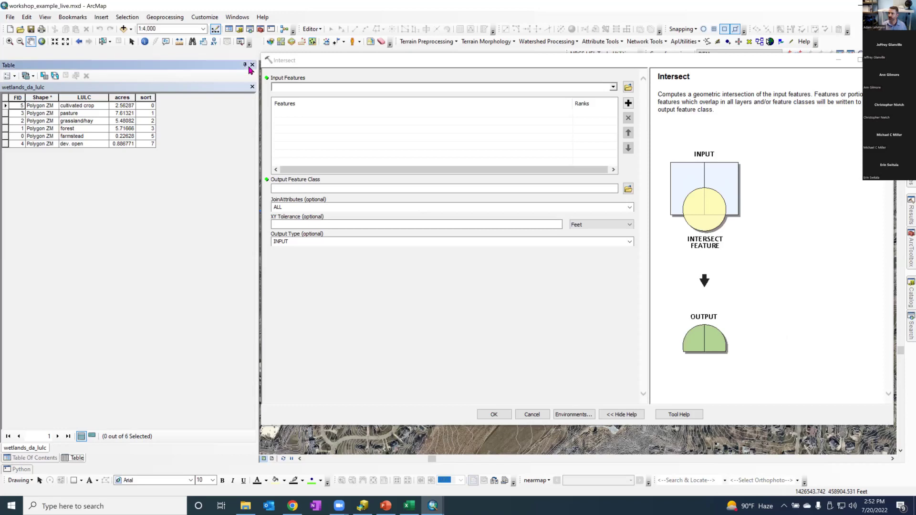
left_click(253, 64)
left_click_drag(72, 146, 339, 119)
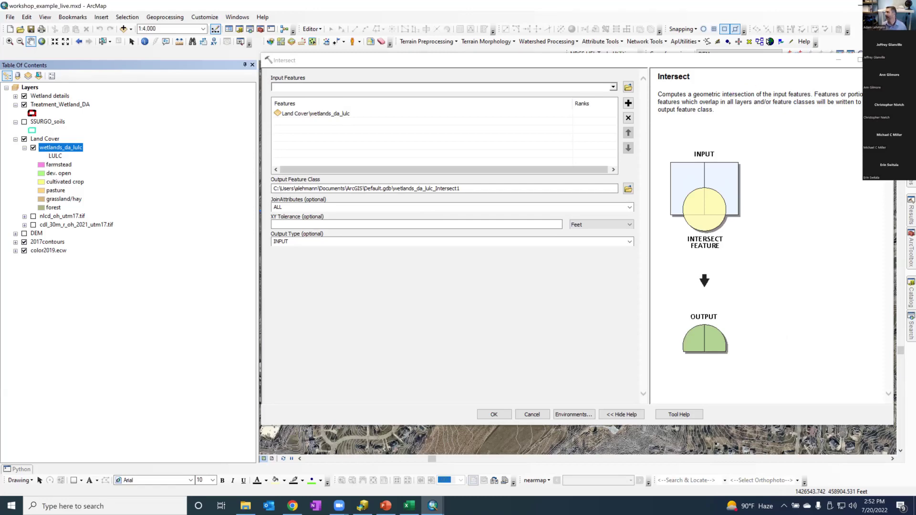
left_click(881, 60)
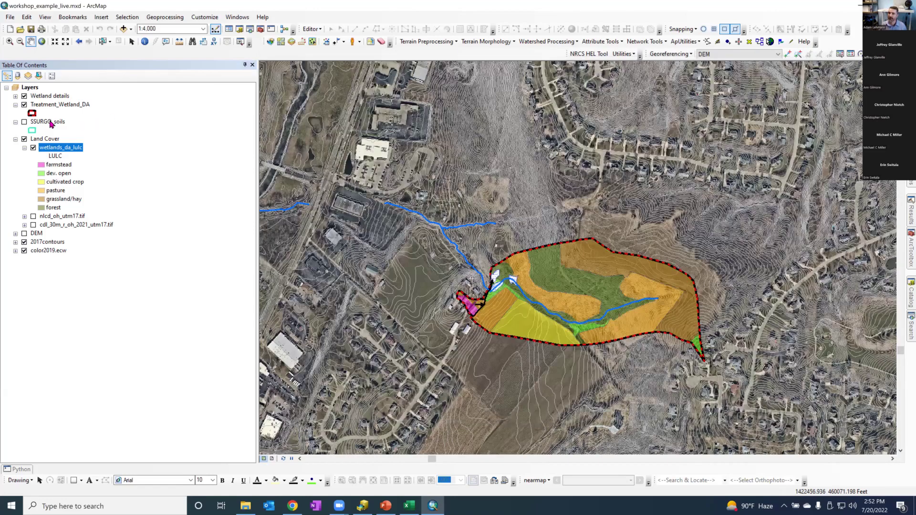
- Start an attribute join on the SSURGO_soils layer and load Sheet1$ from SDA_query_results.xls as the join table
left_click(23, 122)
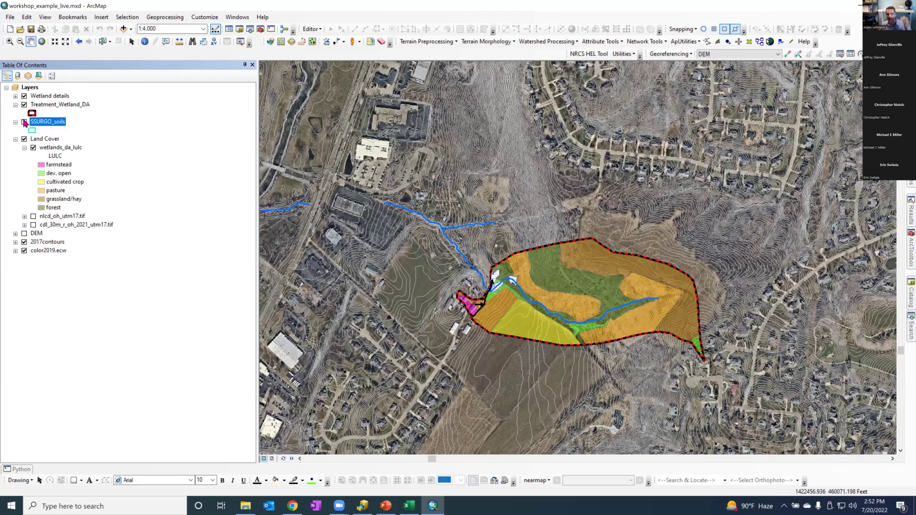
right_click(47, 123)
mouse_move(101, 160)
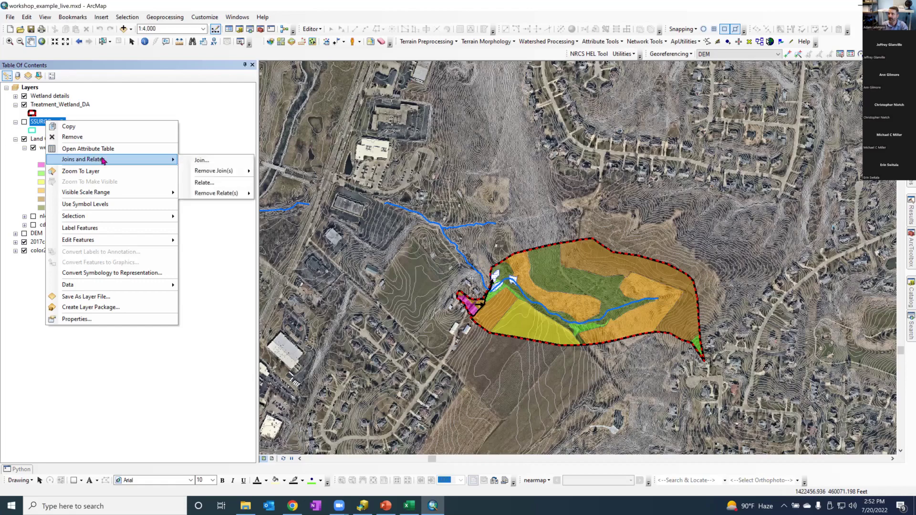
left_click(200, 161)
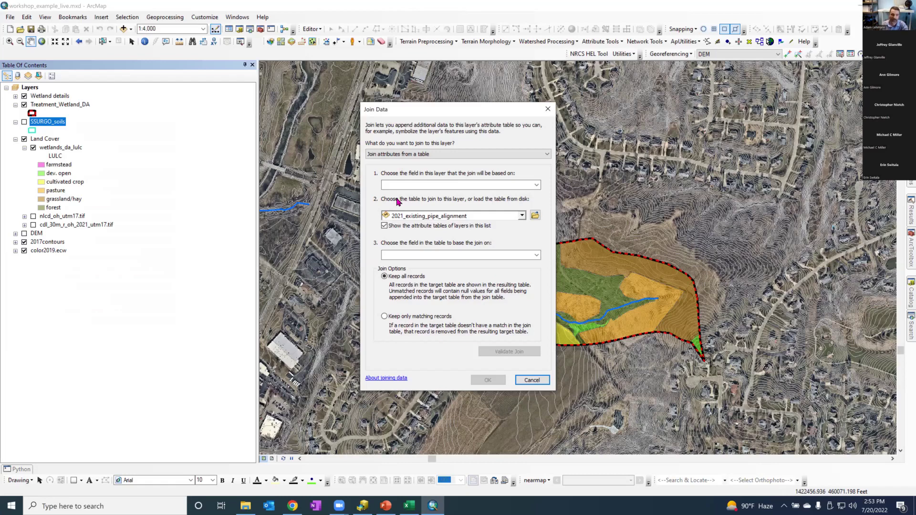
left_click(536, 216)
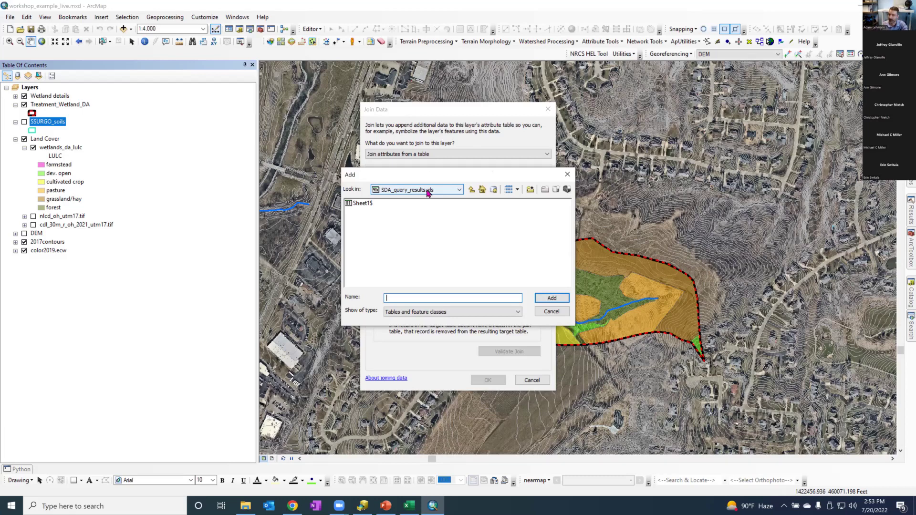
left_click(363, 205)
left_click(551, 299)
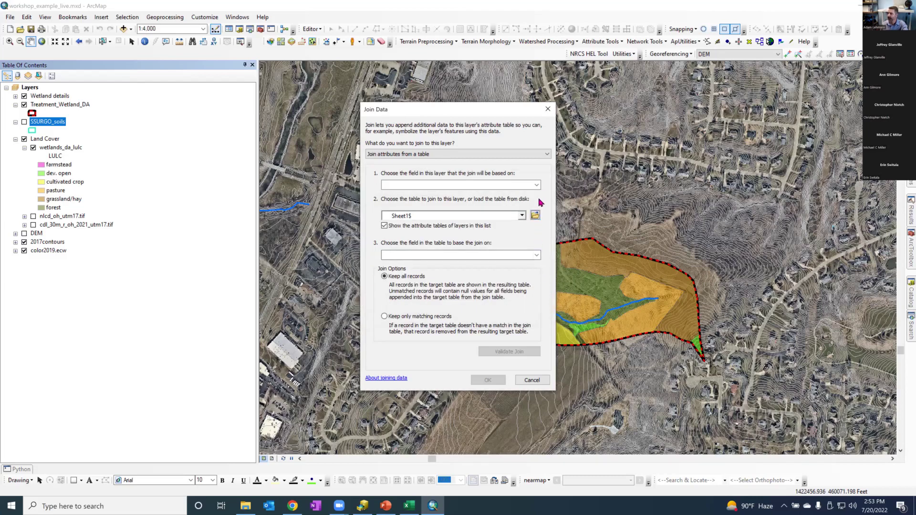
left_click(537, 186)
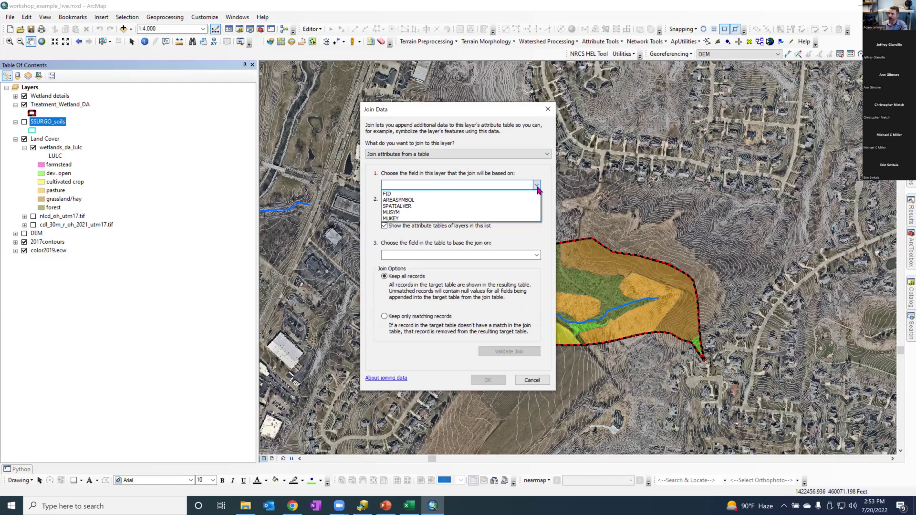
left_click(401, 219)
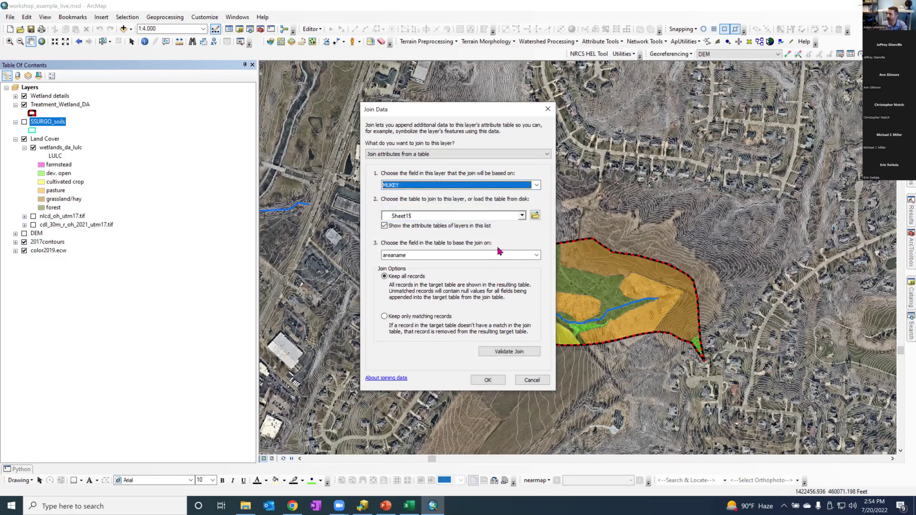
left_click(536, 255)
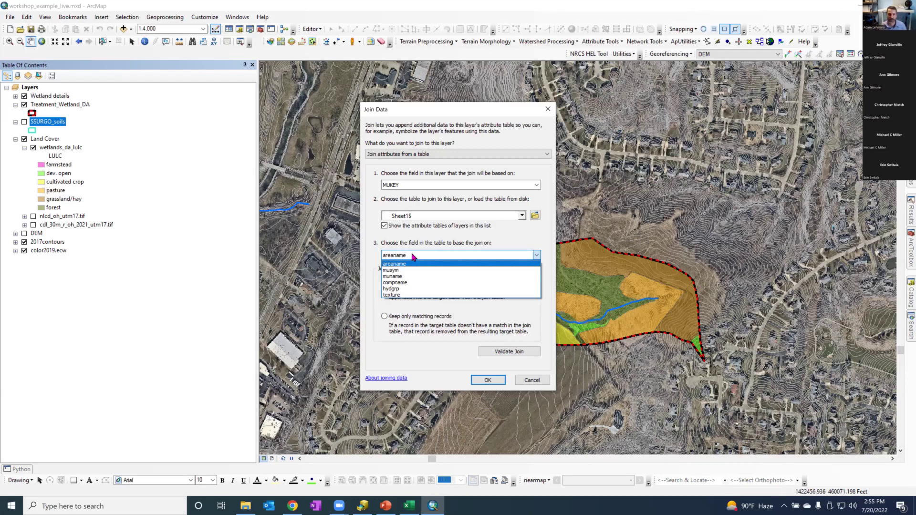
left_click(493, 238)
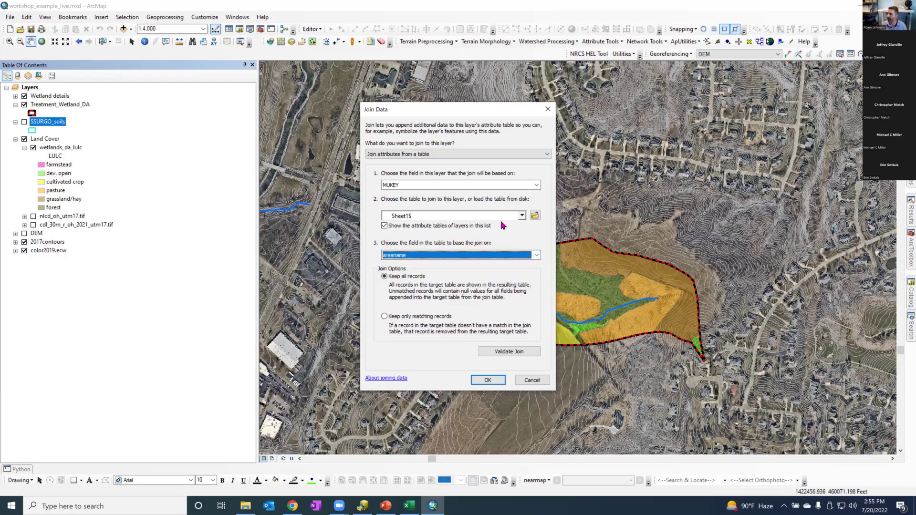
- Base the join on the layer field MUSYM and the table field musym, and apply it
left_click(536, 184)
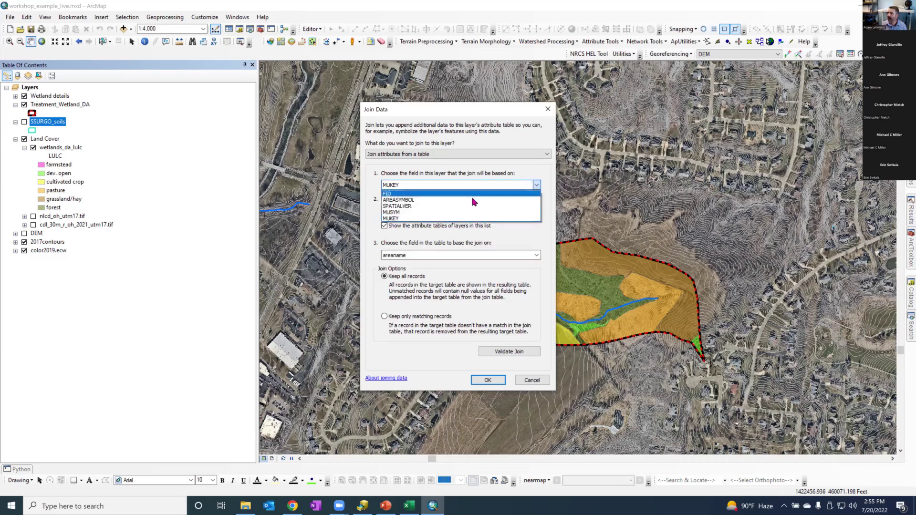
left_click(404, 213)
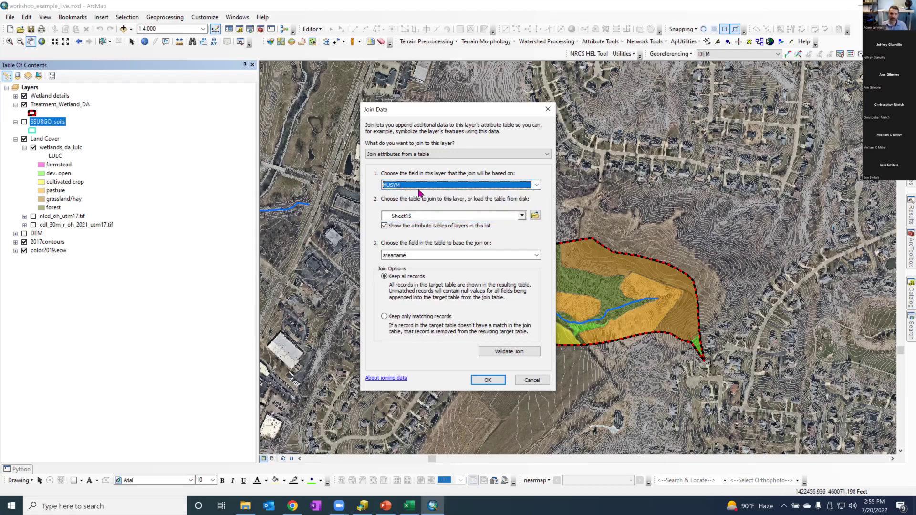
left_click(536, 255)
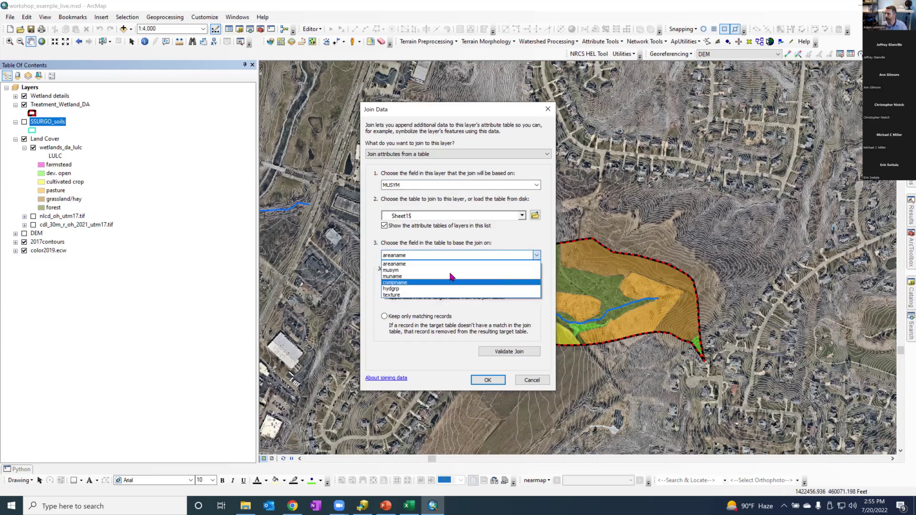
left_click(483, 380)
left_click(482, 379)
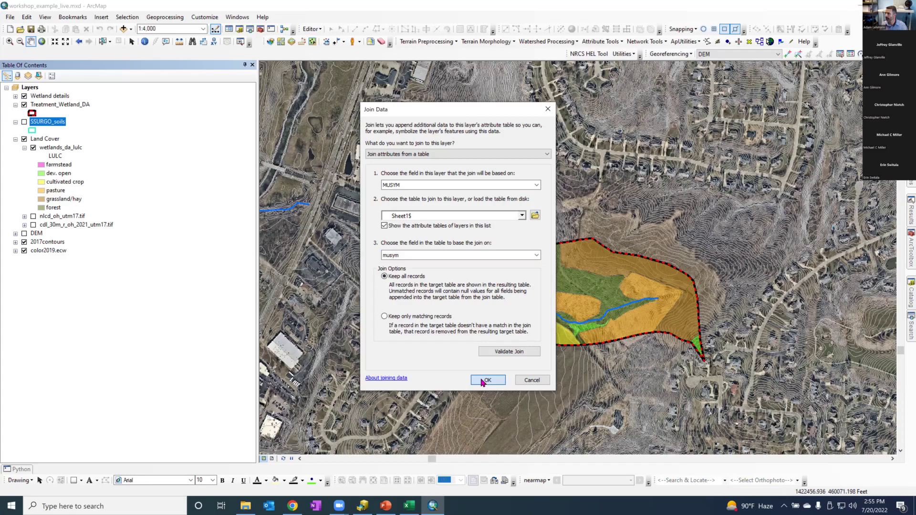
- Examine the joined soil fields in the SSURGO_soils attribute table, including hydgrp, kwfact and the unmatched UrUXC record
right_click(40, 122)
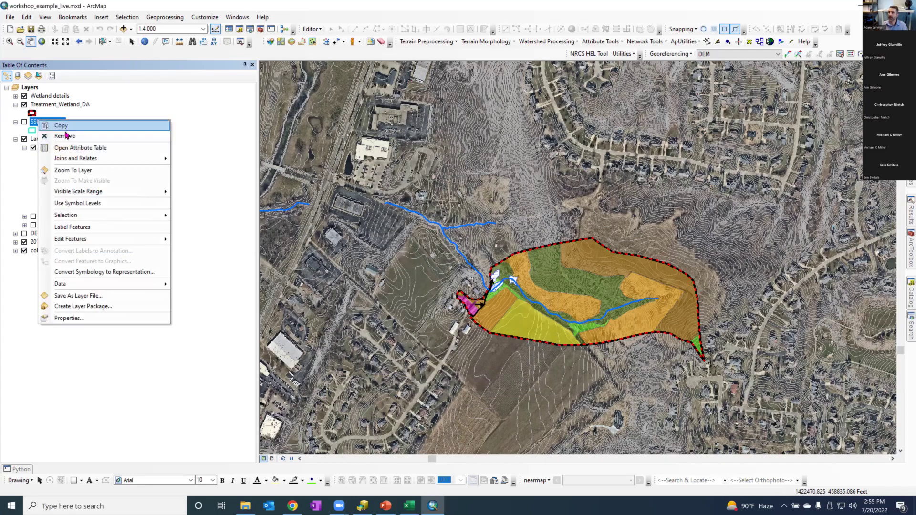
left_click(76, 147)
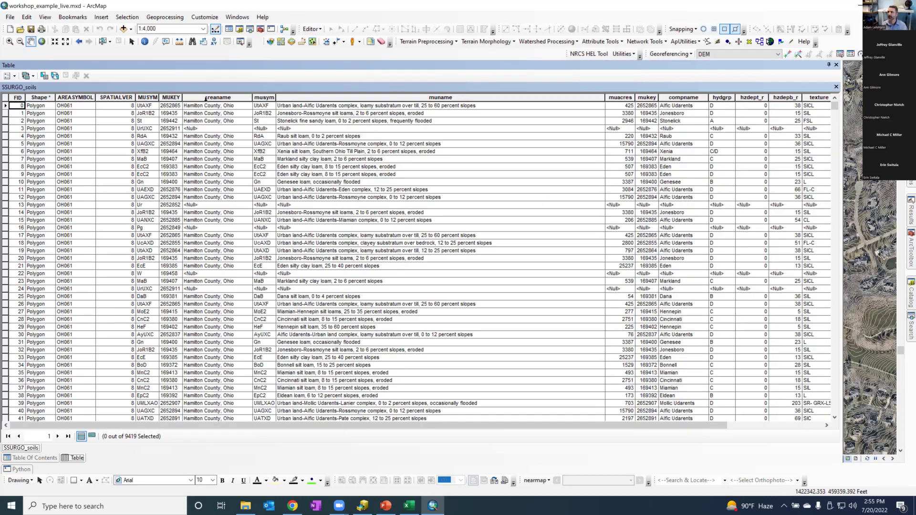
left_click_drag(195, 99, 813, 101)
left_click_drag(704, 426, 808, 428)
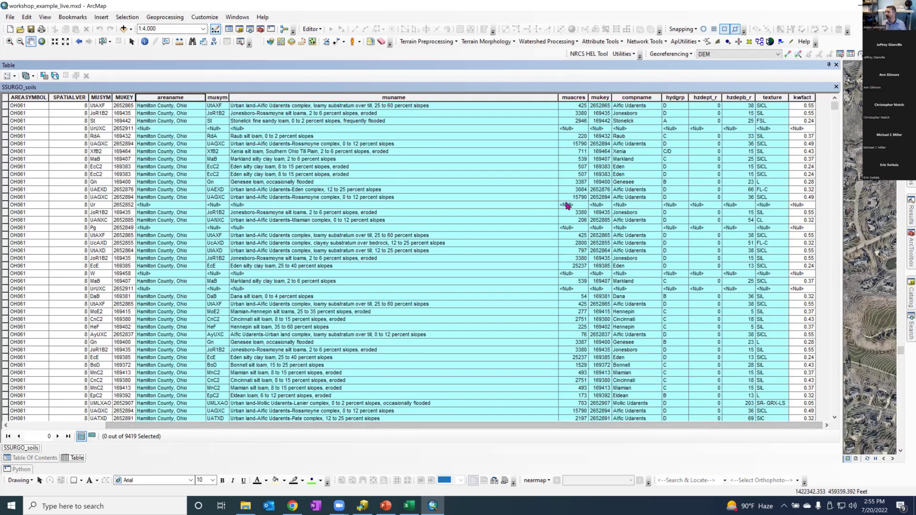
left_click(673, 98)
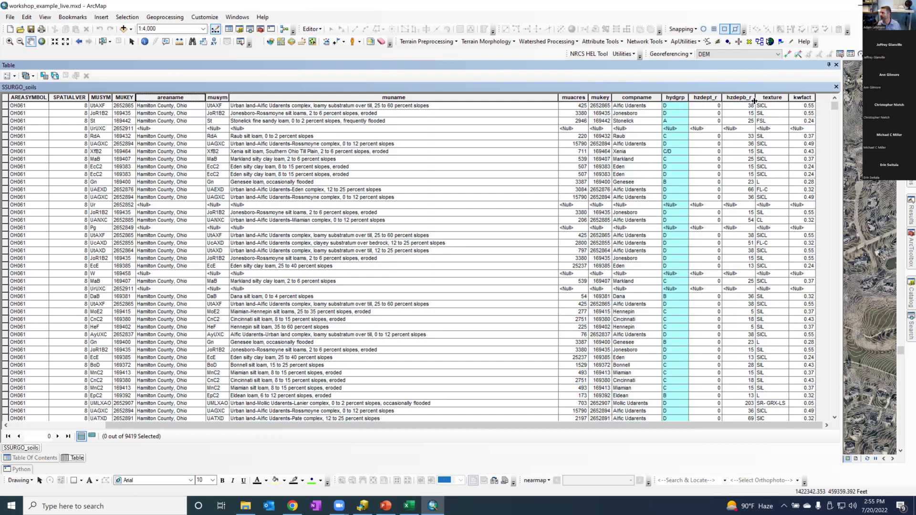
left_click(800, 98)
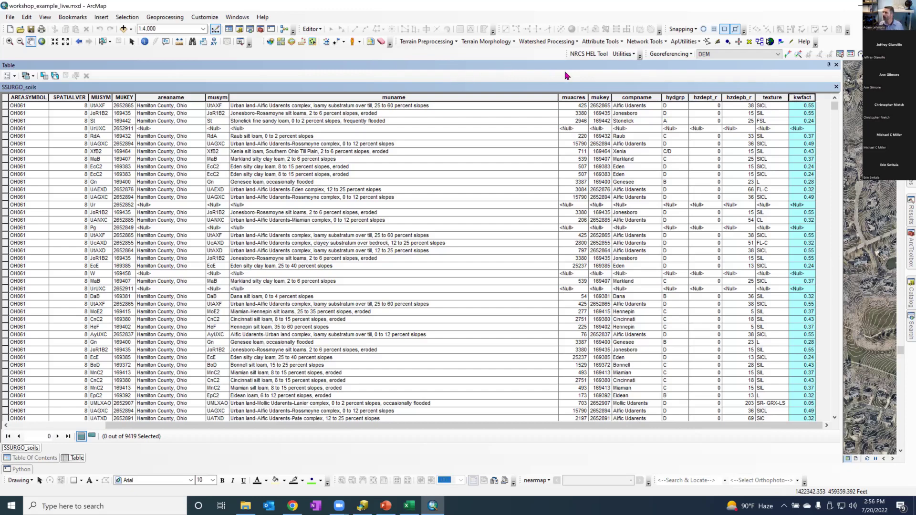
left_click(6, 128)
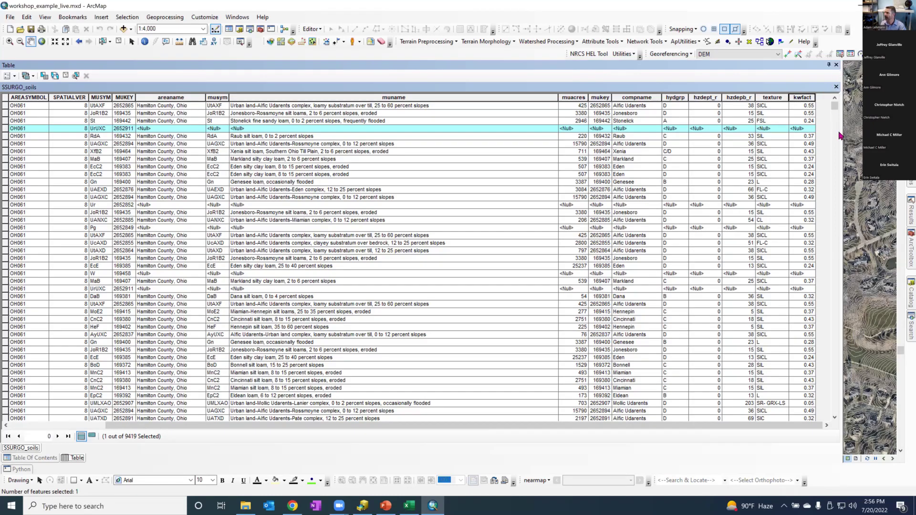
left_click_drag(247, 148, 248, 146)
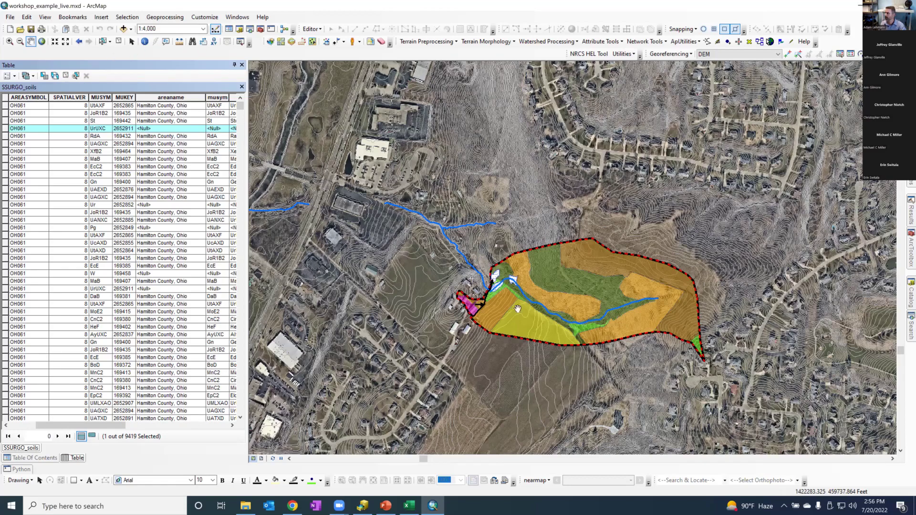
- Start the Intersect analysis tool and add wetlands_da_lulc and SSURGO_soils as its input features
mouse_move(905, 322)
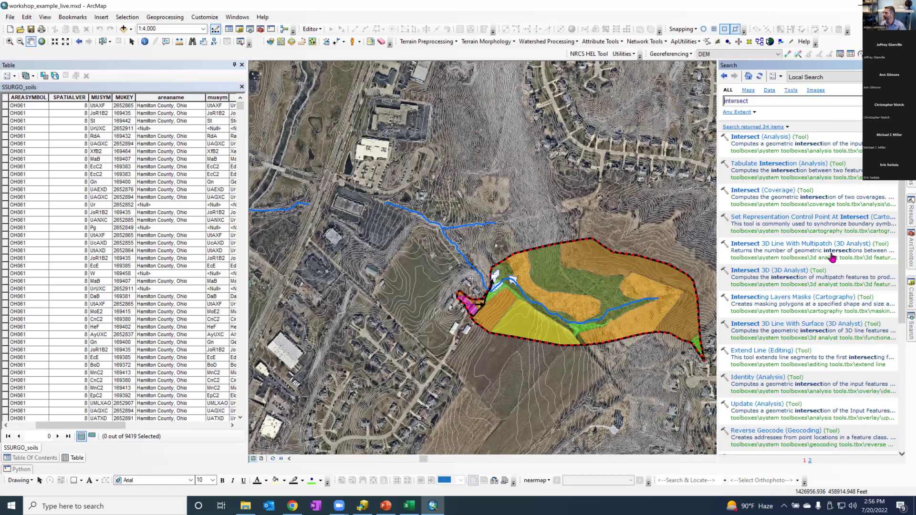
left_click(753, 137)
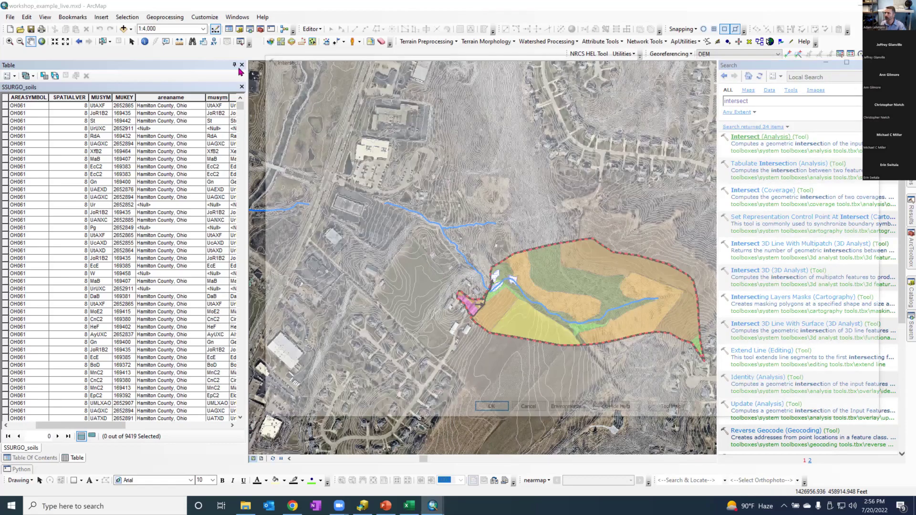
left_click(241, 66)
left_click_drag(46, 149, 318, 119)
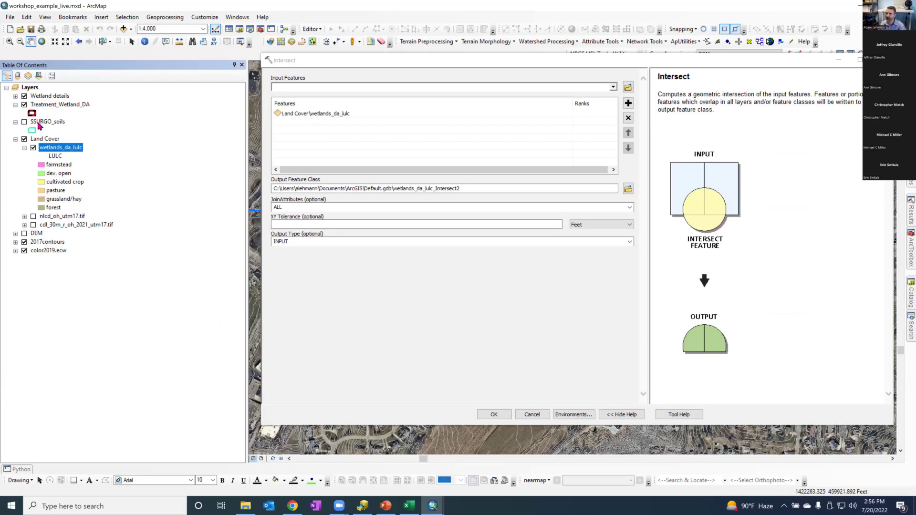
left_click_drag(40, 124, 314, 133)
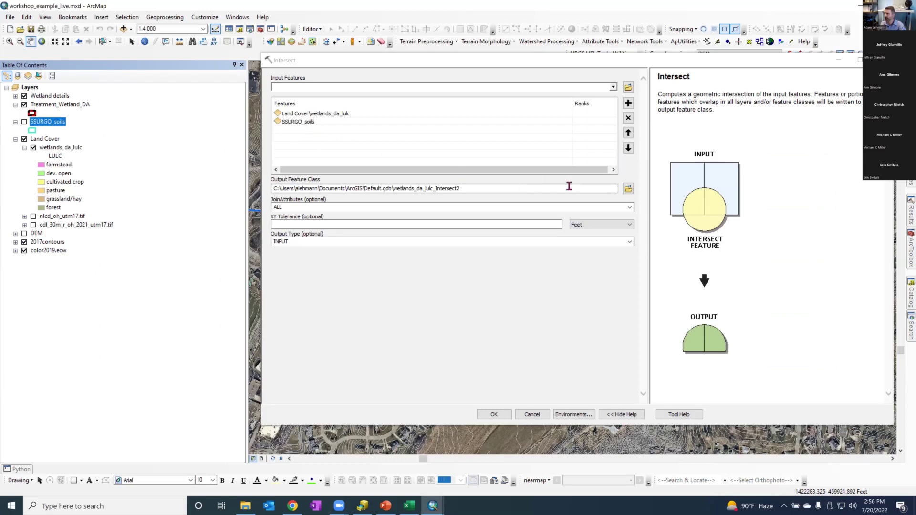
- Set the Intersect output feature class to lulc_soils in the processed_data folder of ghf_wetland_example (2)
left_click(629, 190)
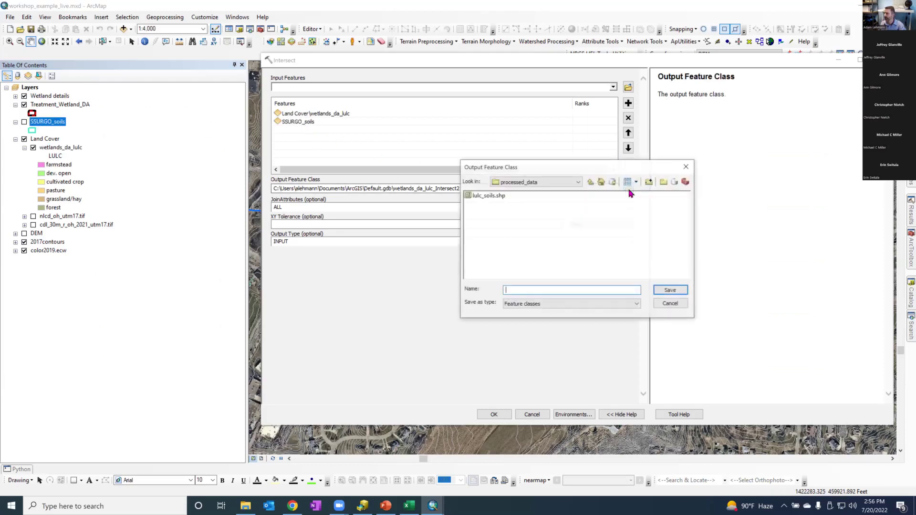
left_click(576, 184)
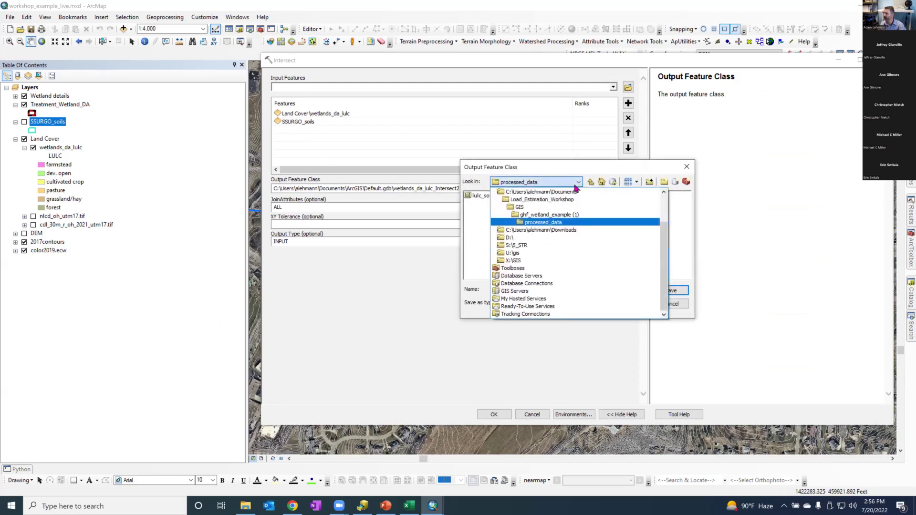
left_click(523, 207)
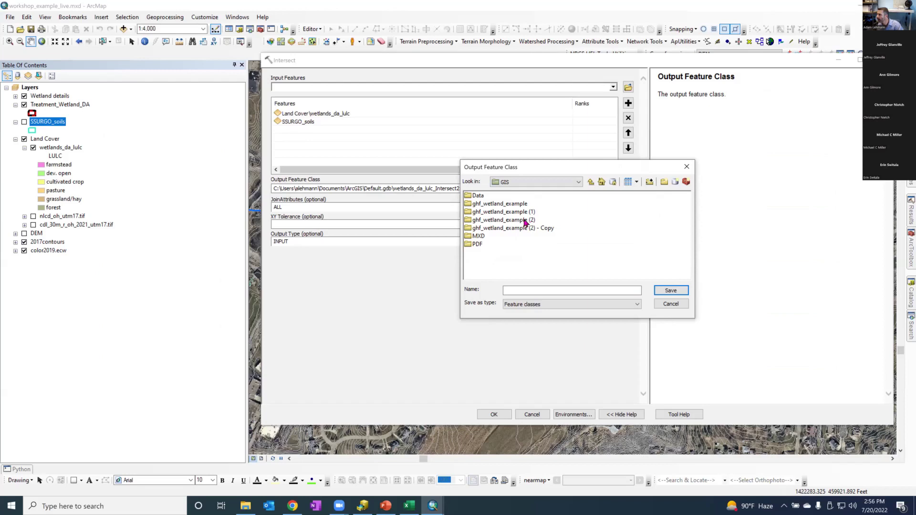
double_click(525, 221)
double_click(486, 205)
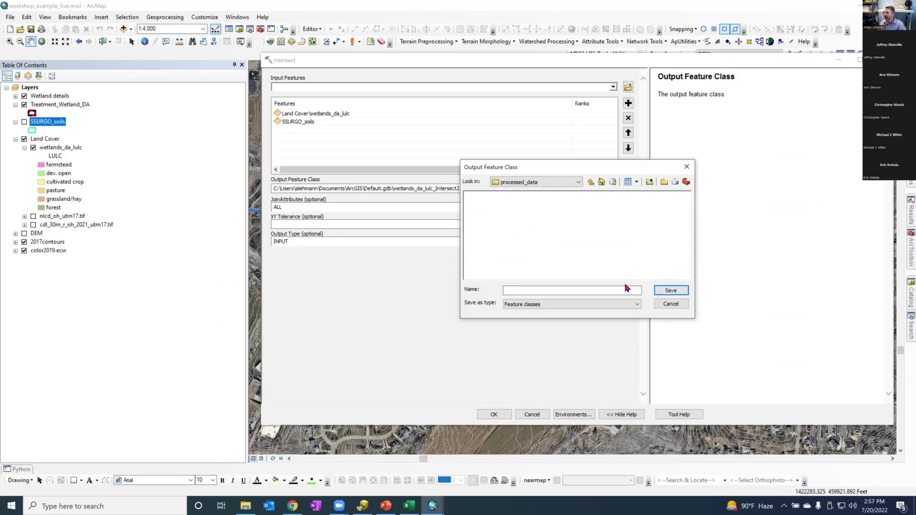
left_click(591, 182)
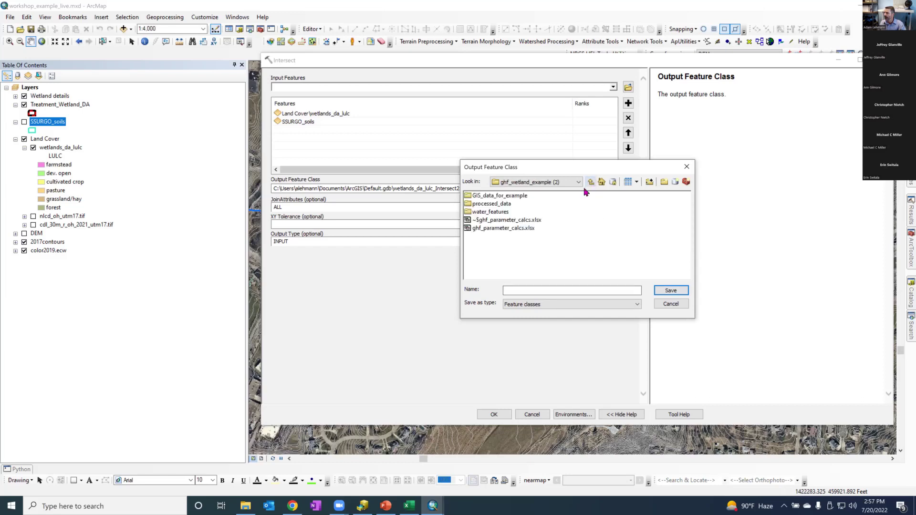
double_click(489, 204)
left_click(527, 288)
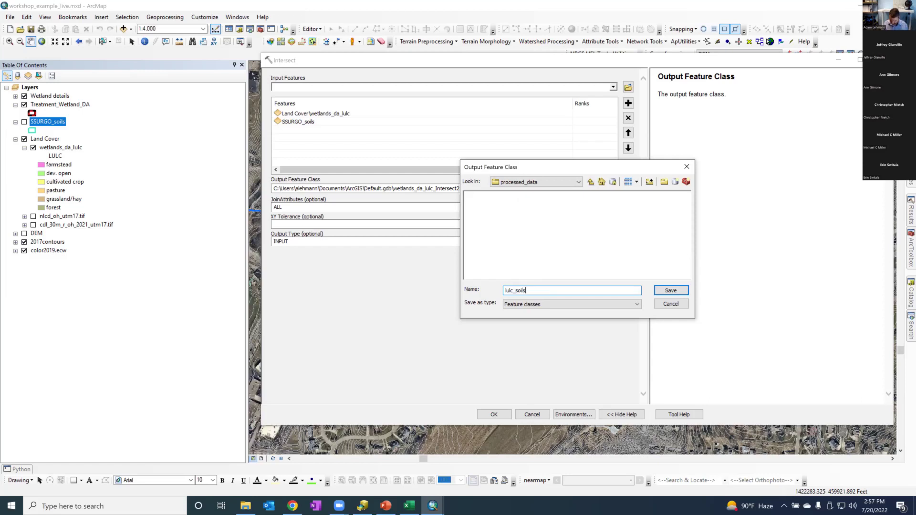
type("p")
key("Return")
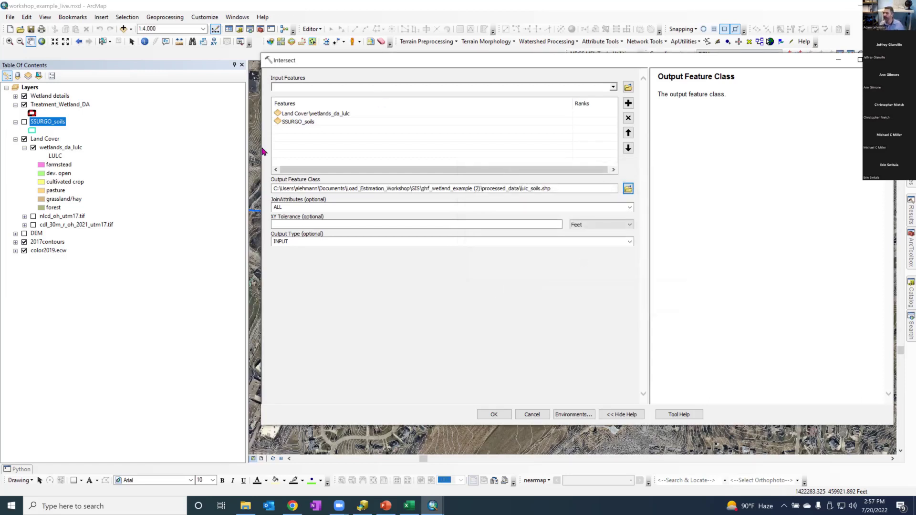
- Set the Intersect tool's JoinAttributes option to NO_FID and run it
left_click(629, 208)
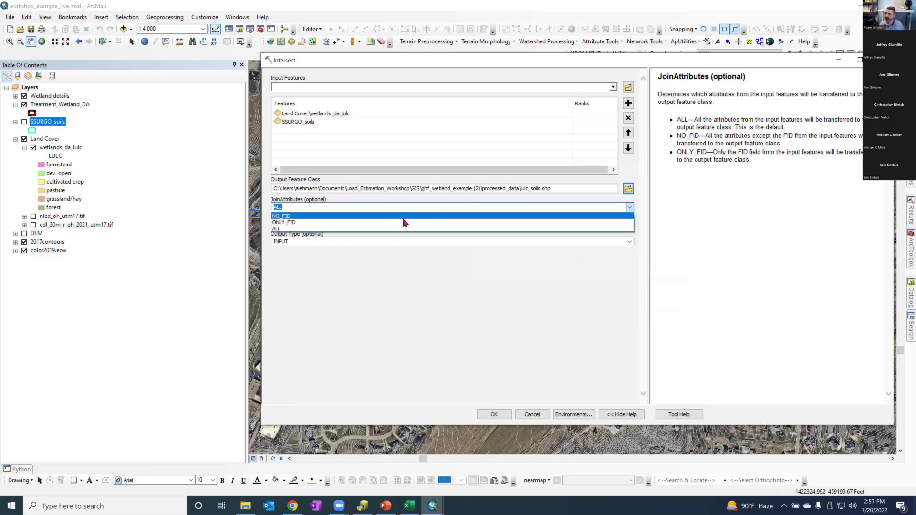
left_click(288, 217)
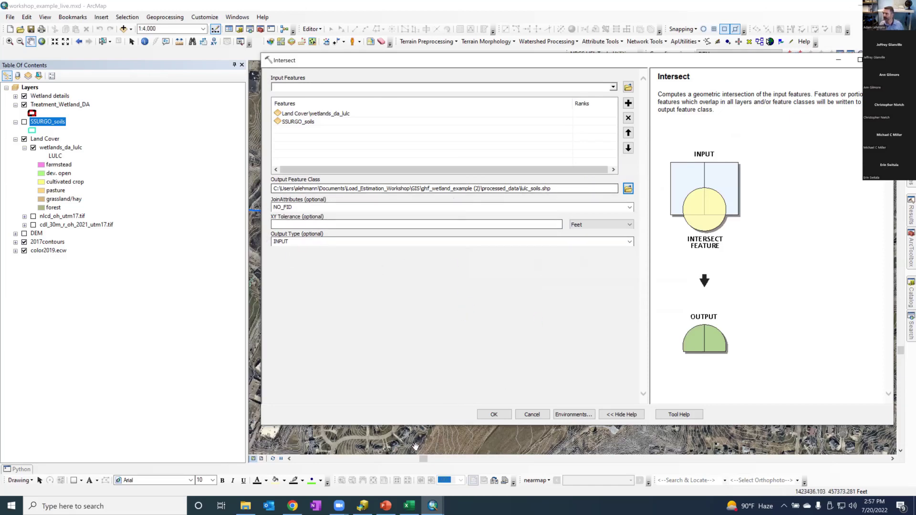
left_click(495, 415)
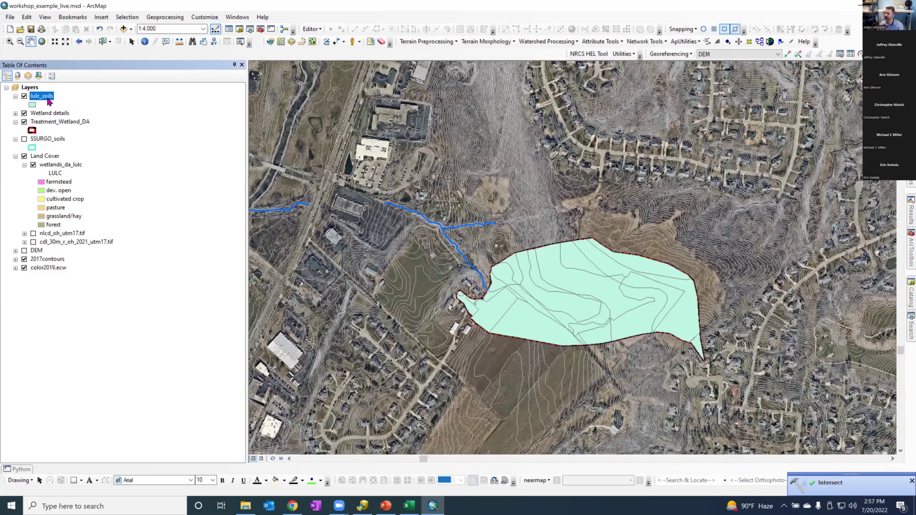
- Open the lulc_soils attribute table and review its land use, acres and joined soil fields
right_click(43, 98)
left_click(83, 123)
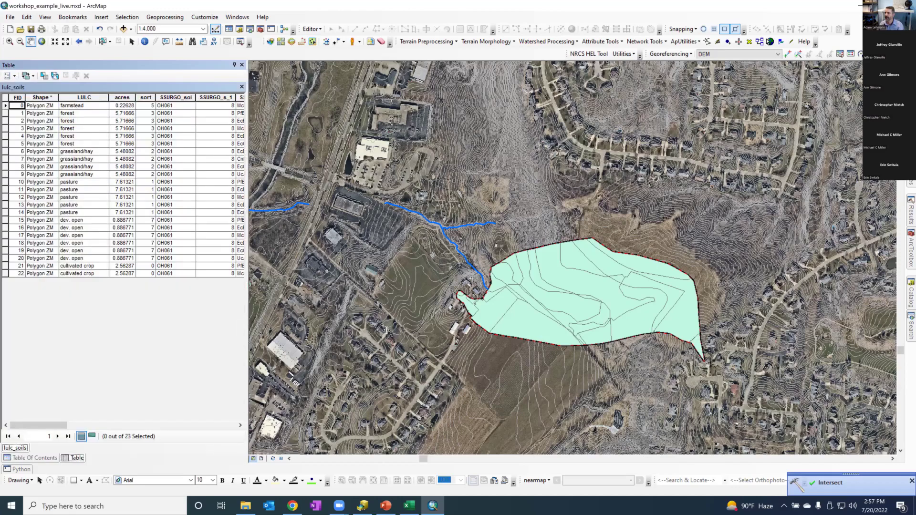
left_click_drag(749, 331, 847, 317)
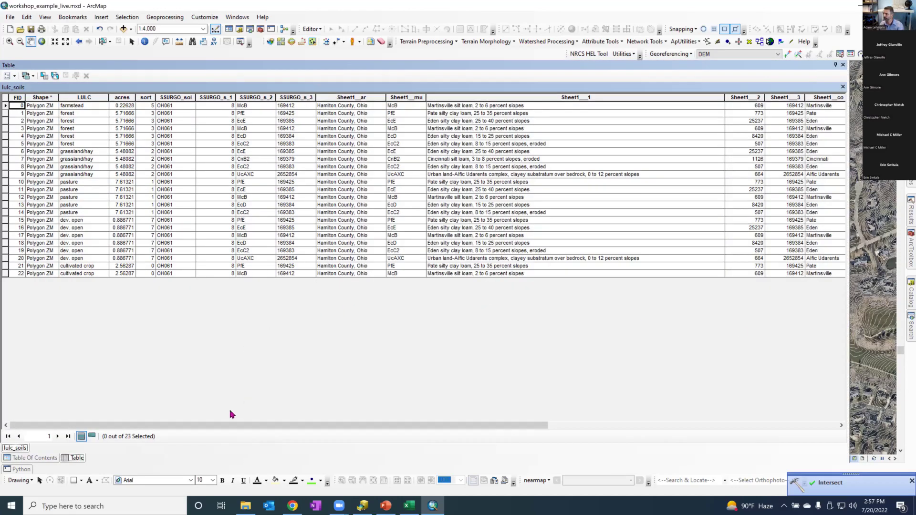
left_click_drag(247, 426, 542, 430)
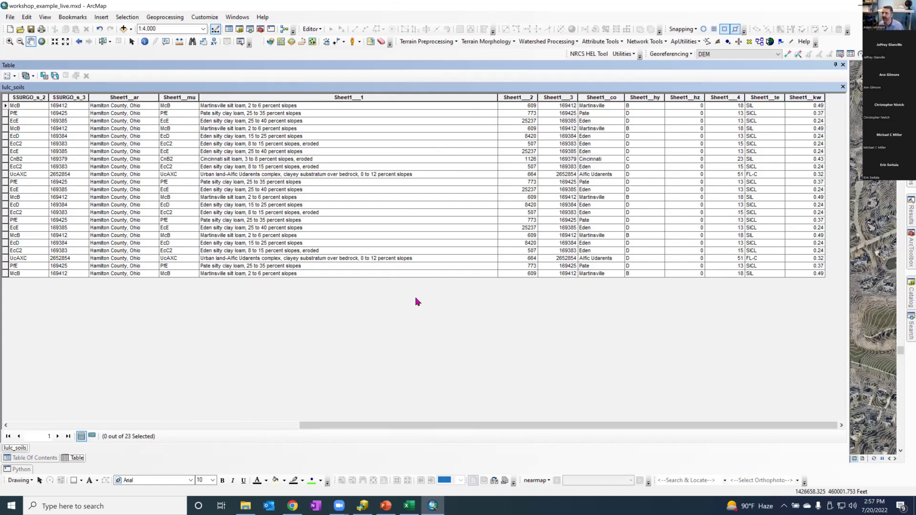
left_click_drag(493, 430, 174, 320)
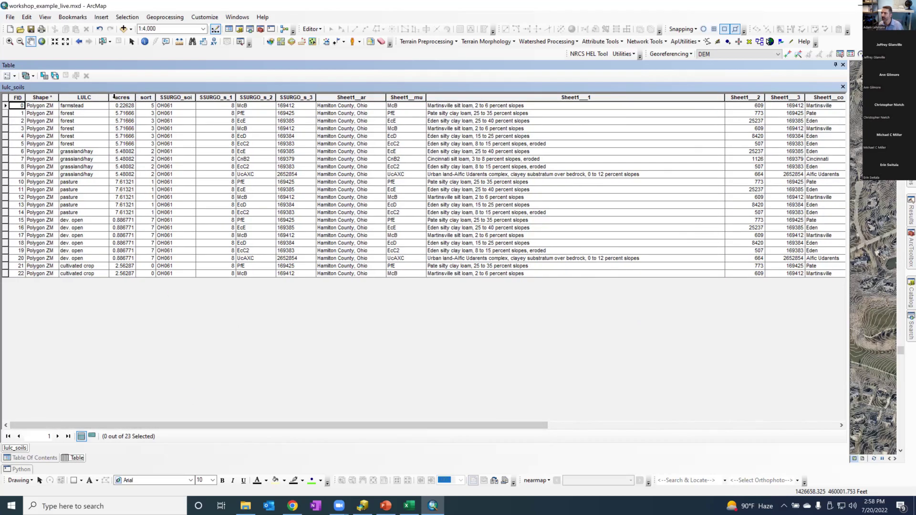
- Recalculate the acres field of lulc_soils as polygon area in US acres, using the data source's coordinate system
left_click(116, 97)
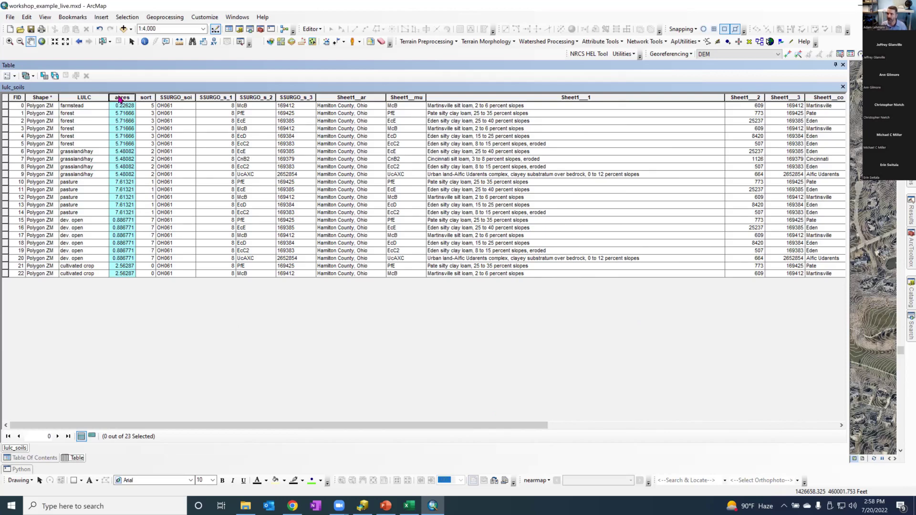
right_click(120, 98)
left_click(145, 167)
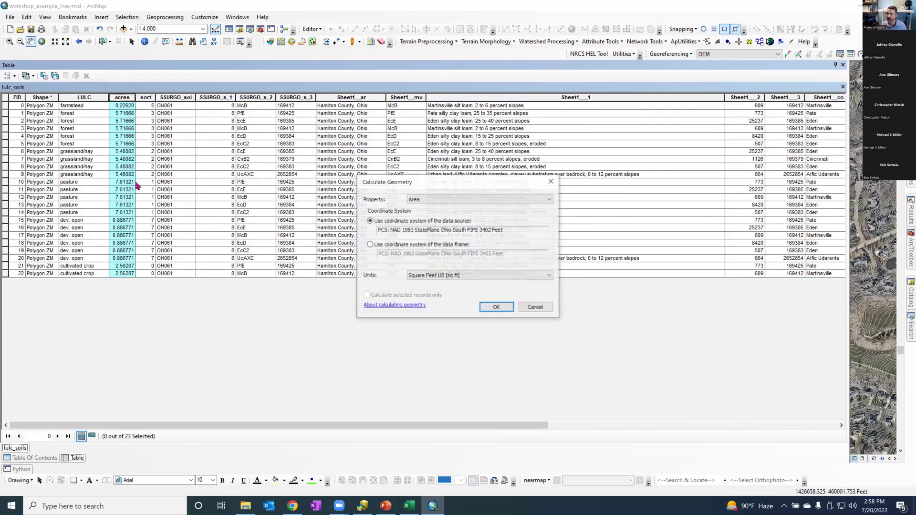
left_click(435, 276)
left_click(434, 285)
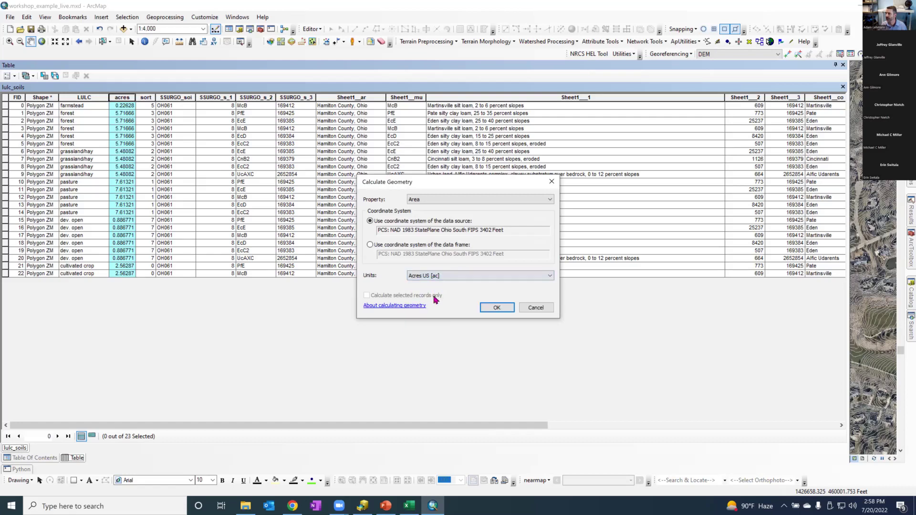
left_click(485, 308)
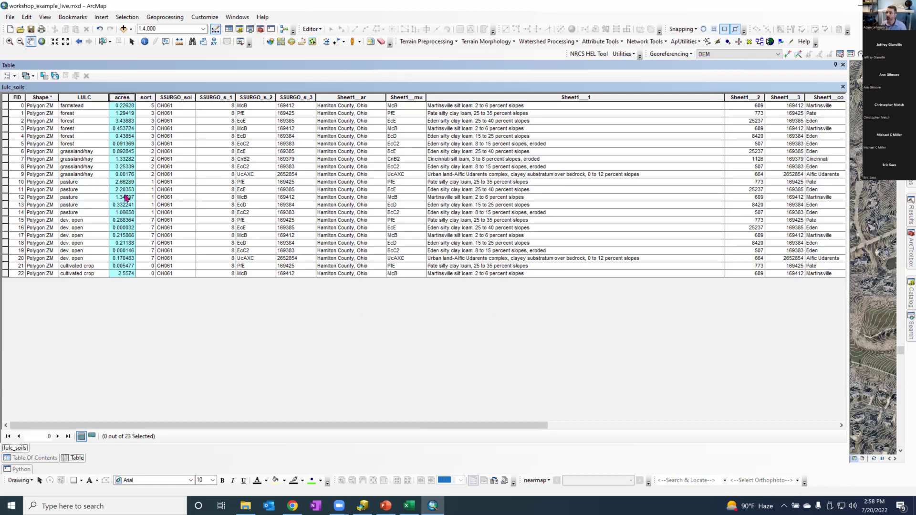
- Select every record in the lulc_soils attribute table and try pasting into cell S1 of the lulc_soils sheet in Excel's ghf_parameter_calcs.xlsx
left_click_drag(6, 107, 6, 276)
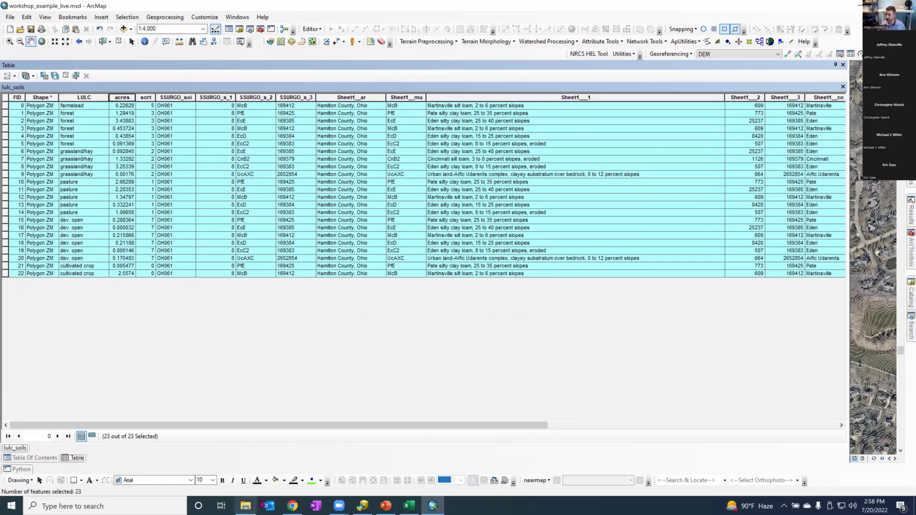
left_click(410, 506)
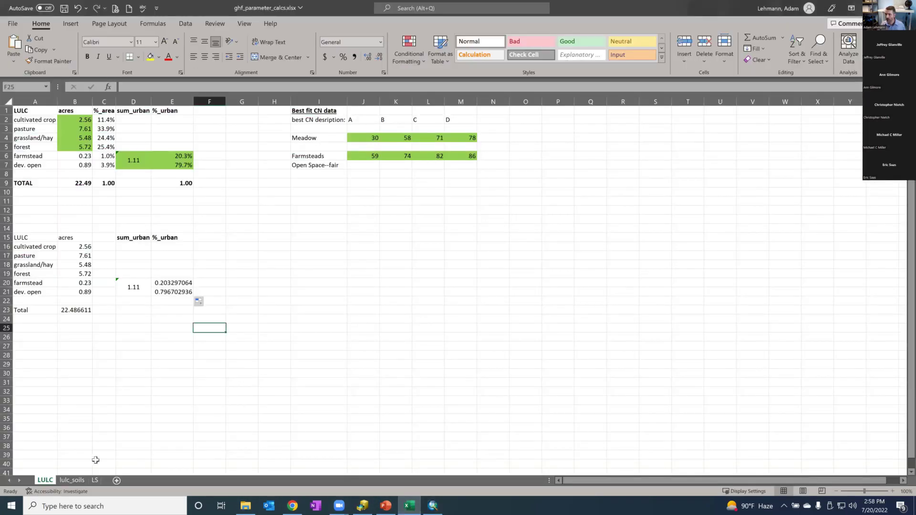
left_click(76, 480)
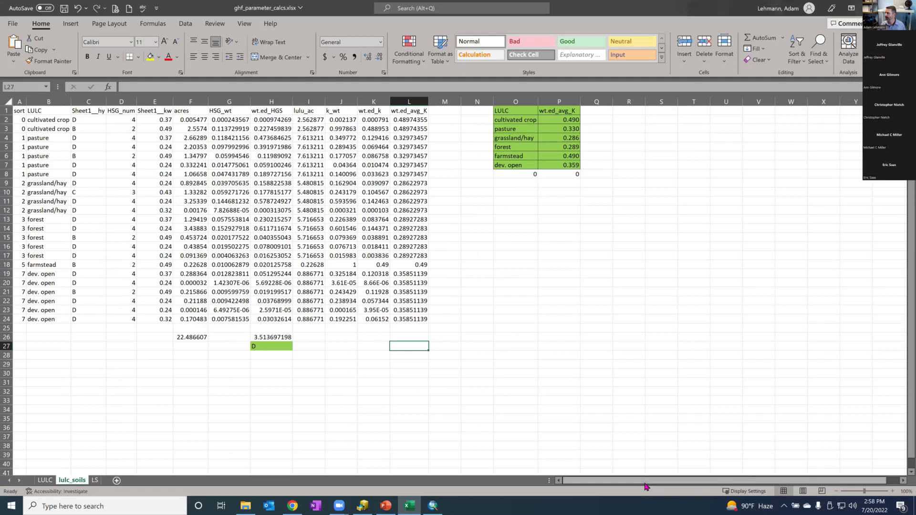
left_click(902, 479)
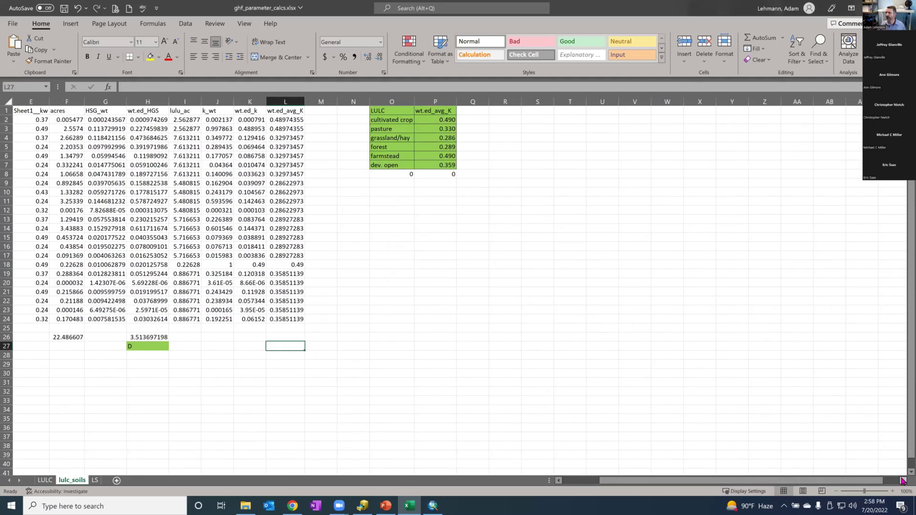
left_click(341, 110)
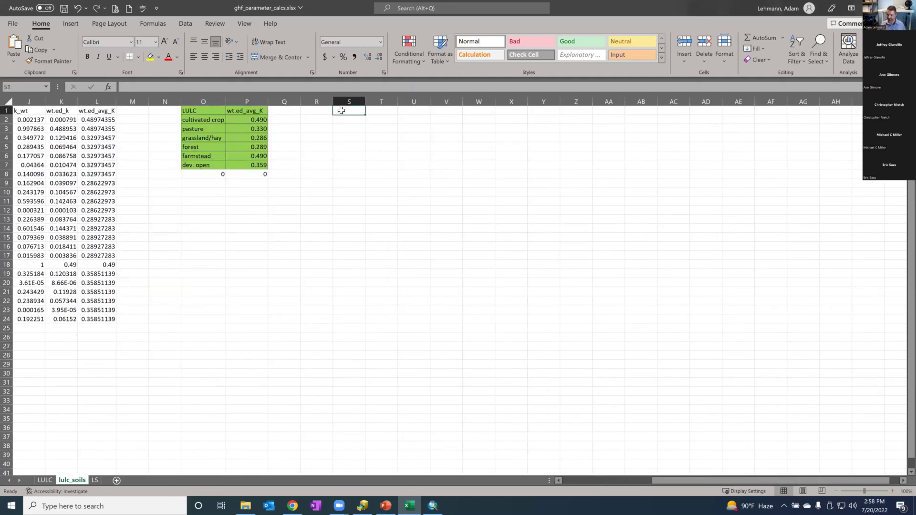
type("acres")
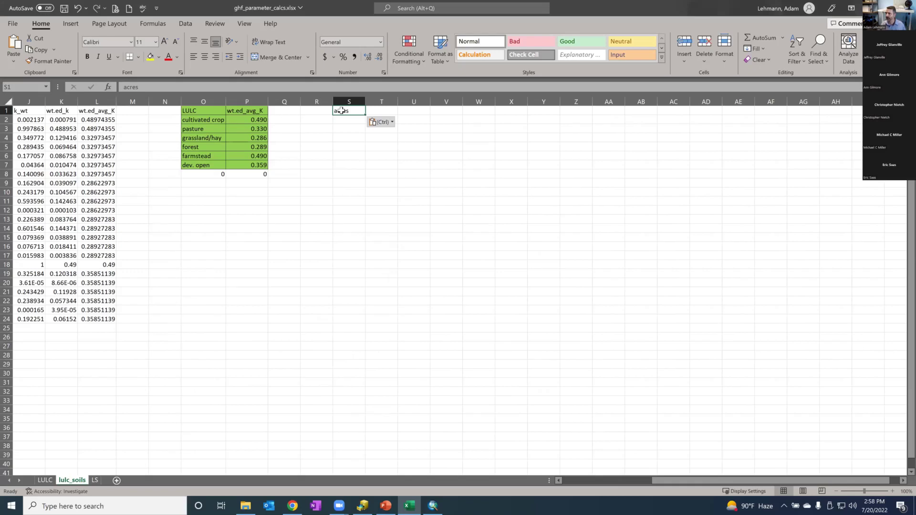
- Switch back to ArcMap and copy all selected records of the lulc_soils attribute table
left_click(433, 506)
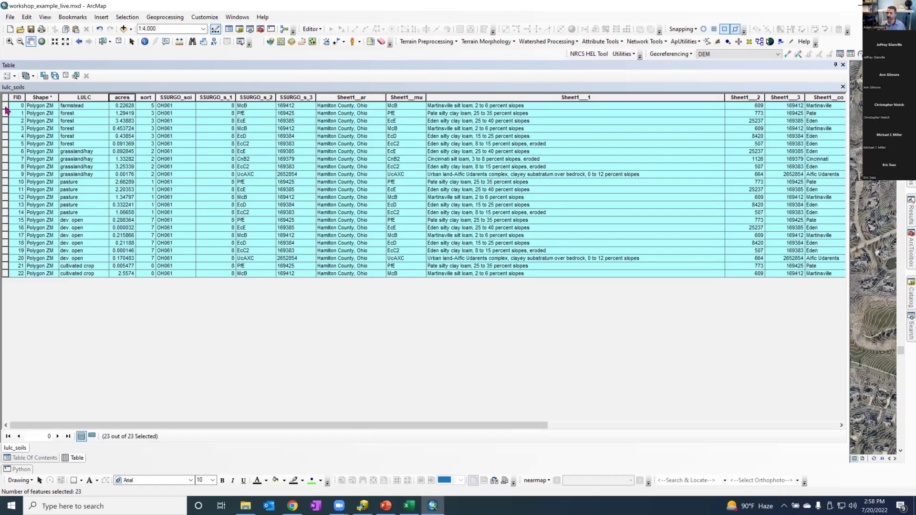
right_click(10, 151)
left_click(29, 210)
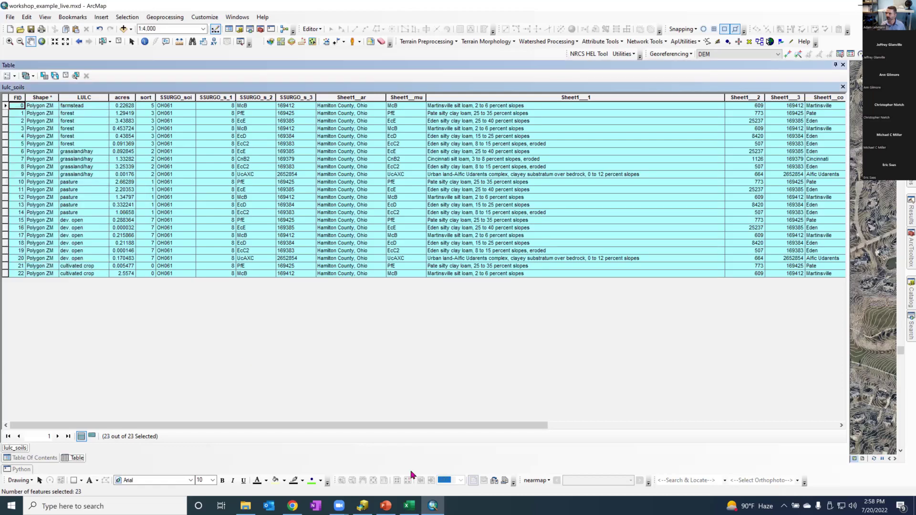
- Switch to Excel and paste the copied lulc_soils records starting at cell S1, replacing the text acres
left_click(409, 505)
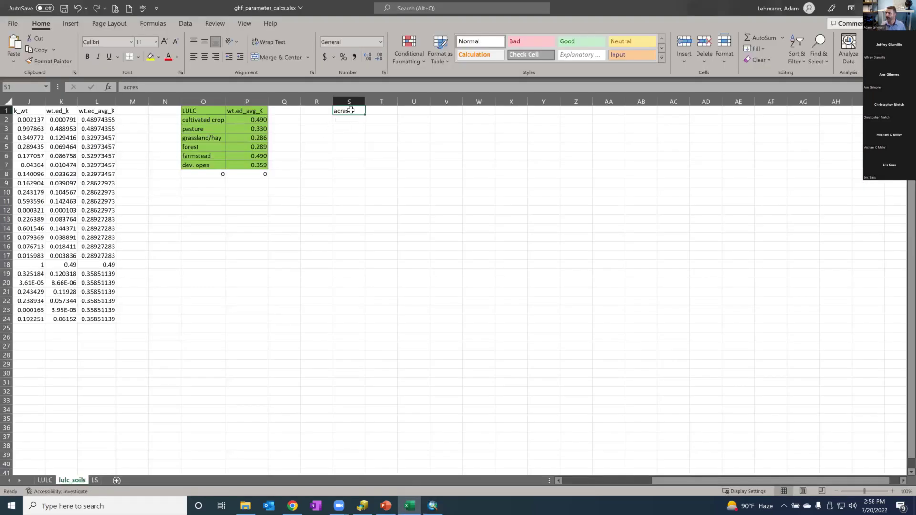
double_click(350, 111)
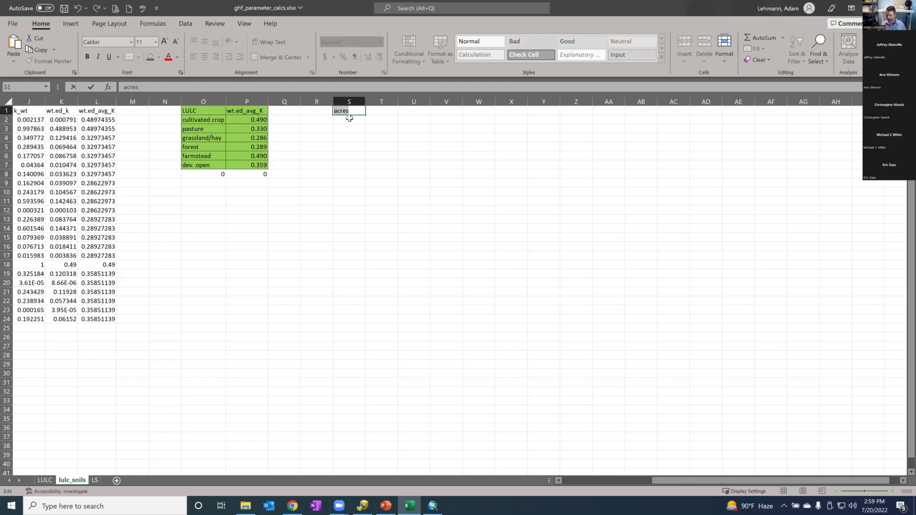
left_click(381, 173)
key("Up")
key("Up")
key("Up")
key("Up")
key("Up")
key("Up")
key("Up")
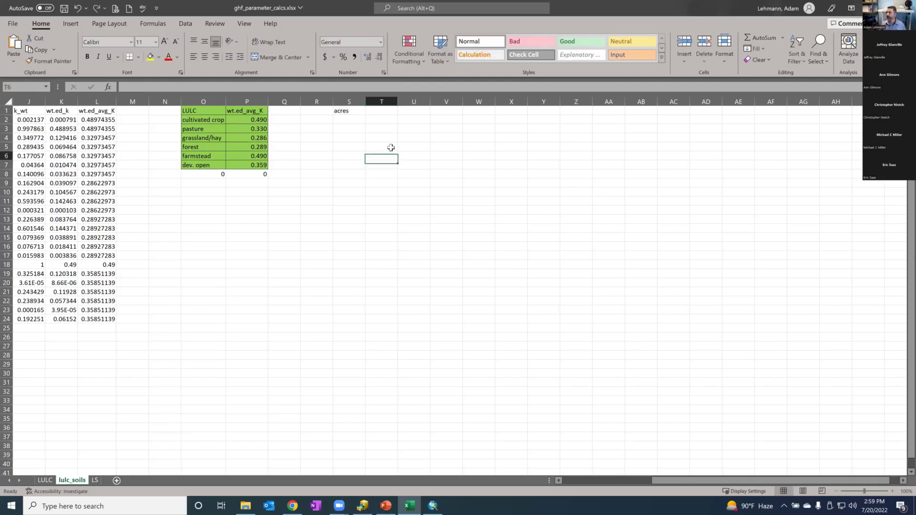
key("Left")
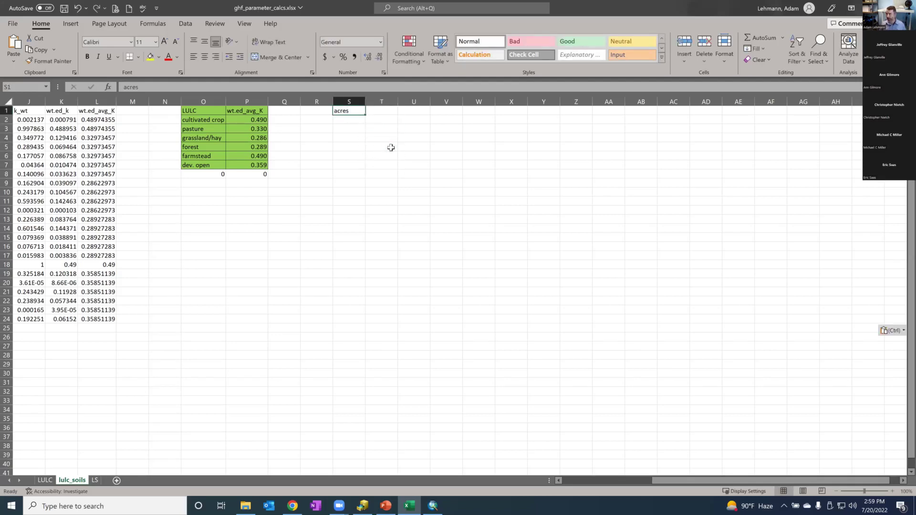
key("ctrl+v")
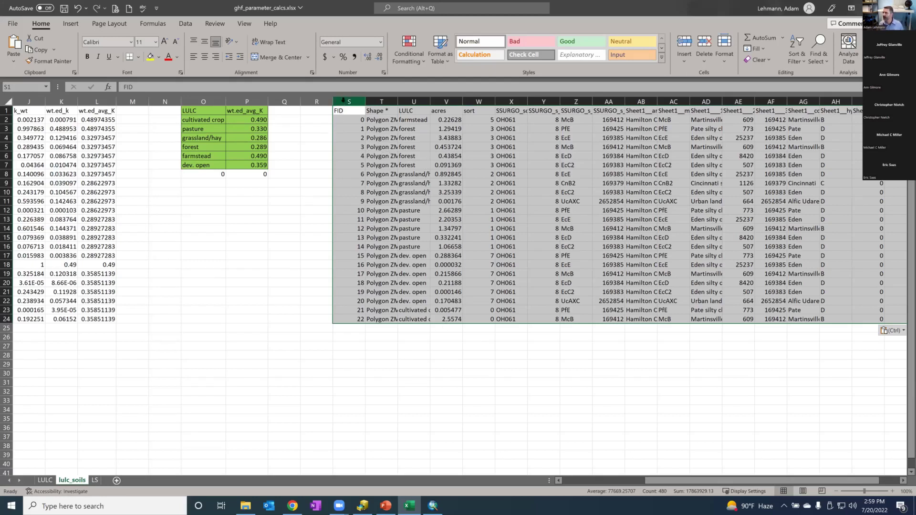
- Delete the pasted FID and Shape columns and the columns from SSURGO_soi through Sheet1__co, declining to send the Zoom crash report
left_click_drag(342, 100, 393, 98)
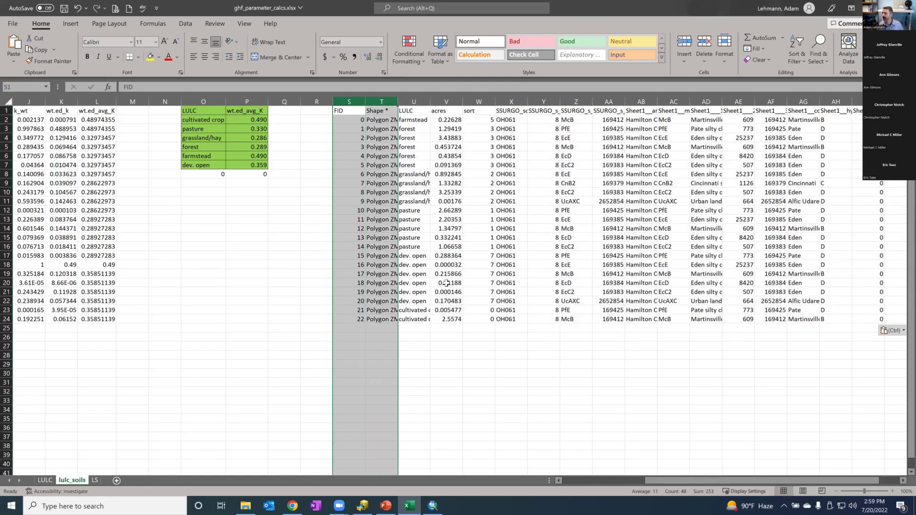
right_click(375, 101)
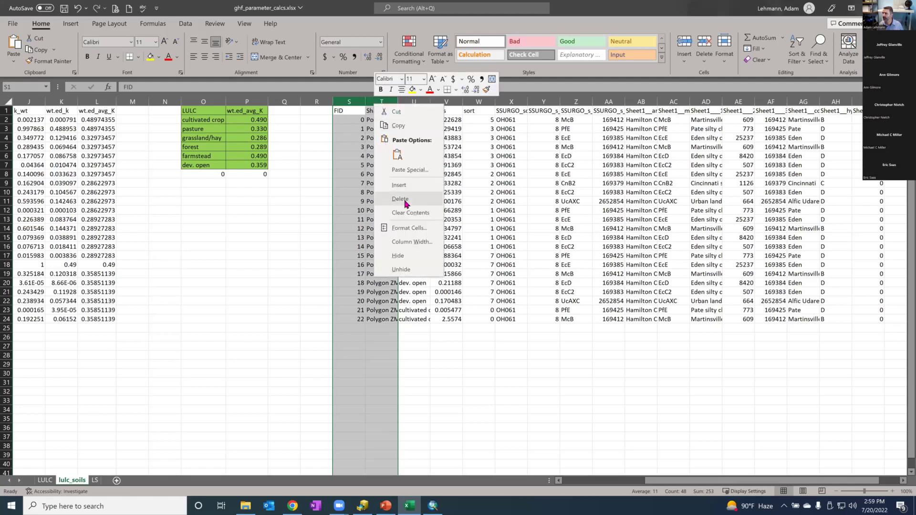
left_click(405, 199)
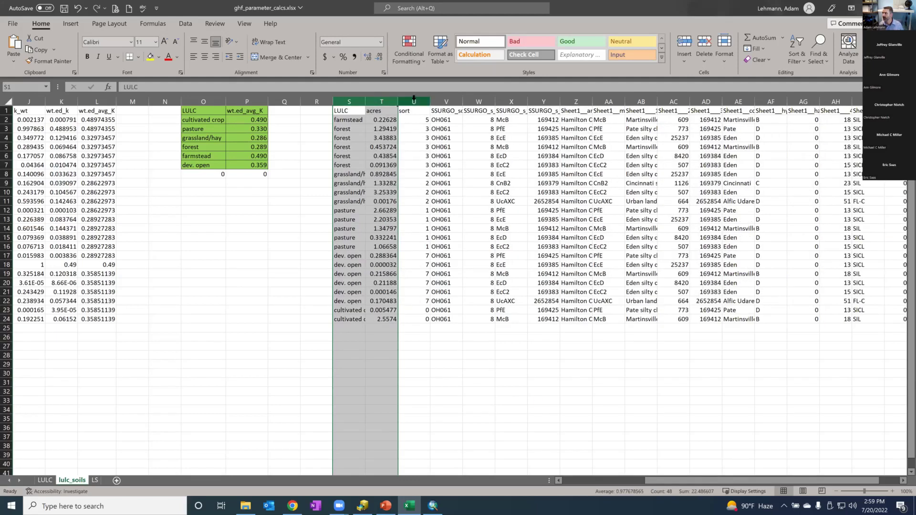
left_click_drag(451, 104, 715, 101)
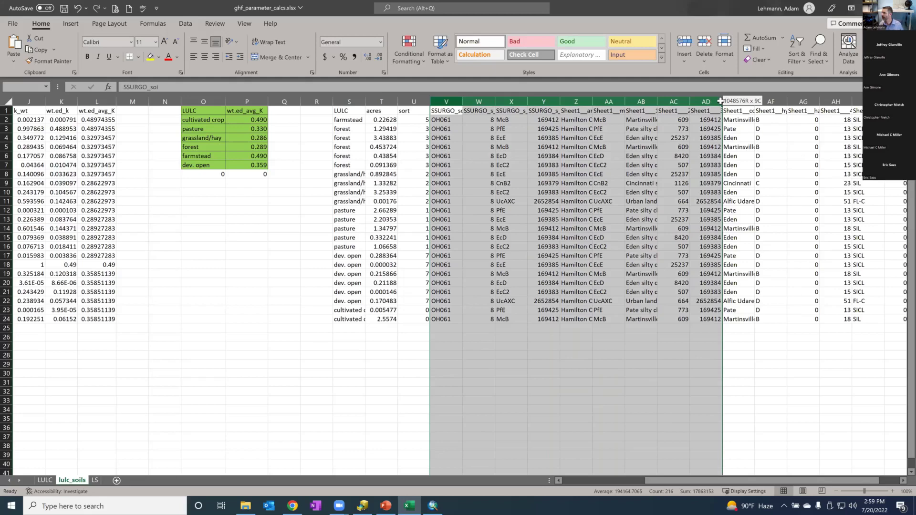
left_click_drag(720, 100, 734, 101)
key("ctrl+minus")
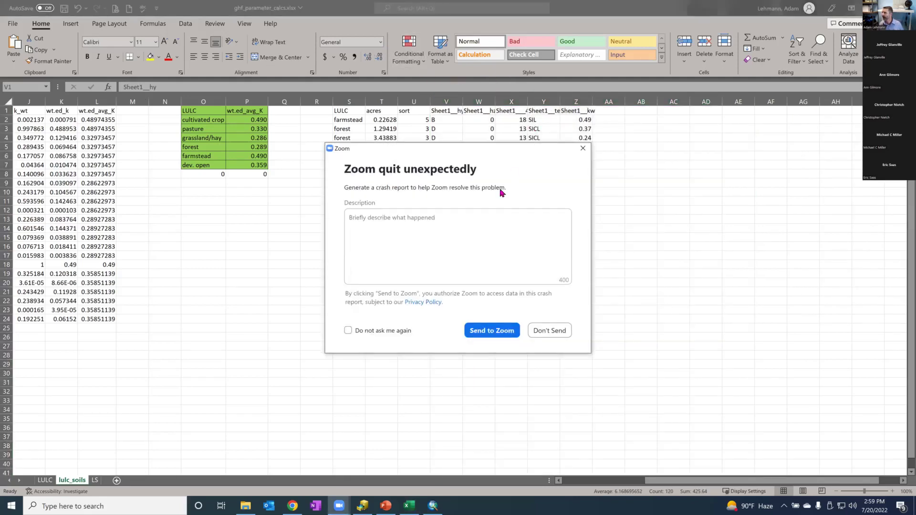
left_click(549, 331)
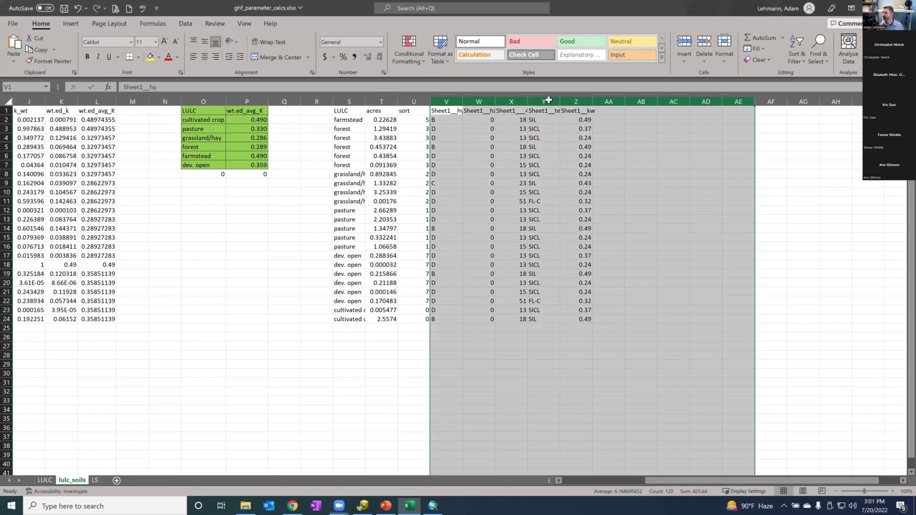
- Delete columns W through Y, between the Sheet1__hy and Sheet1__kw columns of the pasted table
left_click(549, 98)
left_click_drag(511, 103, 482, 98)
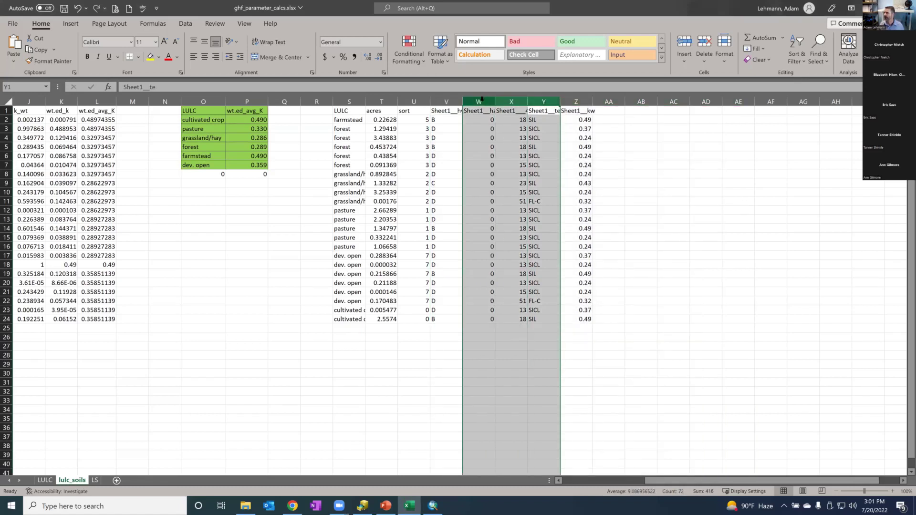
right_click(481, 104)
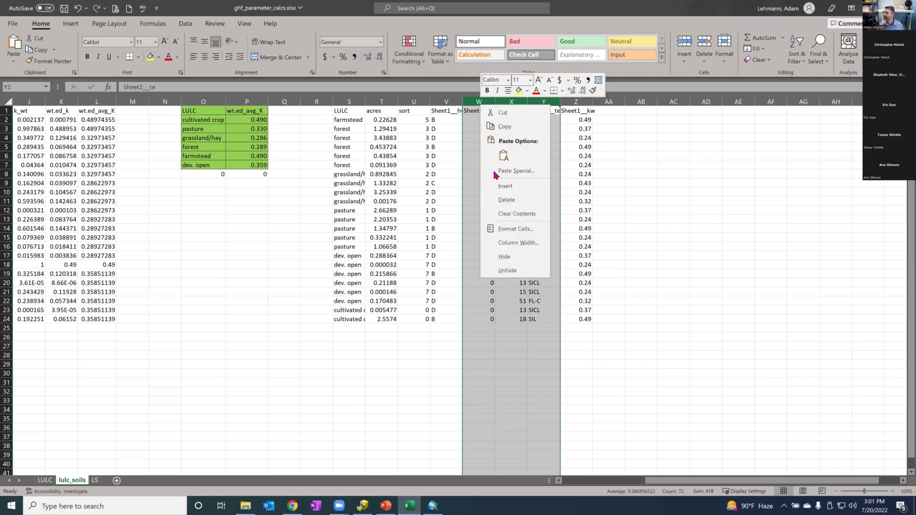
left_click(498, 200)
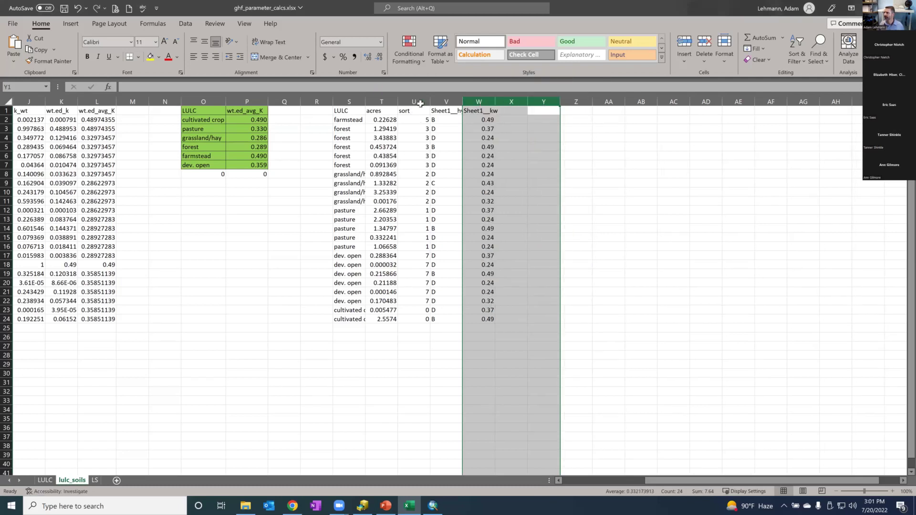
- Move the pasted table's sort column in front of its LULC column
left_click(420, 104)
right_click(420, 103)
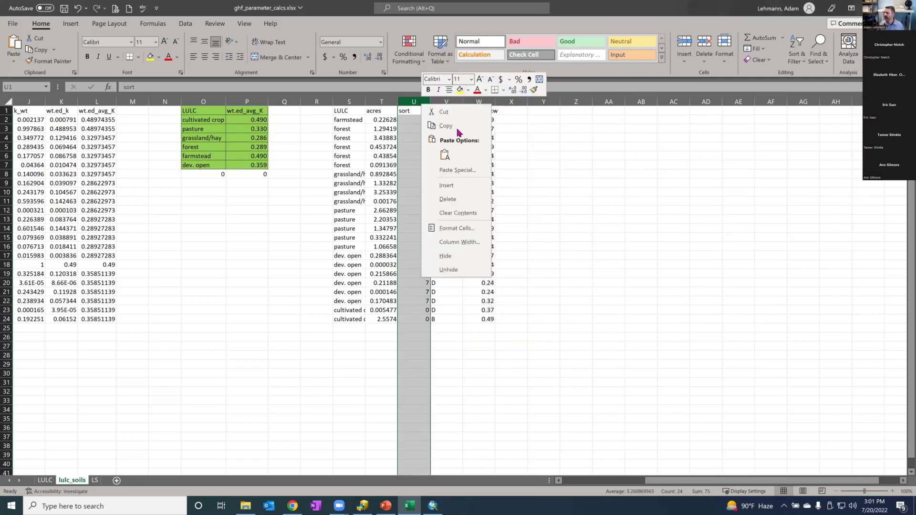
key("ctrl+x")
left_click(344, 101)
right_click(345, 101)
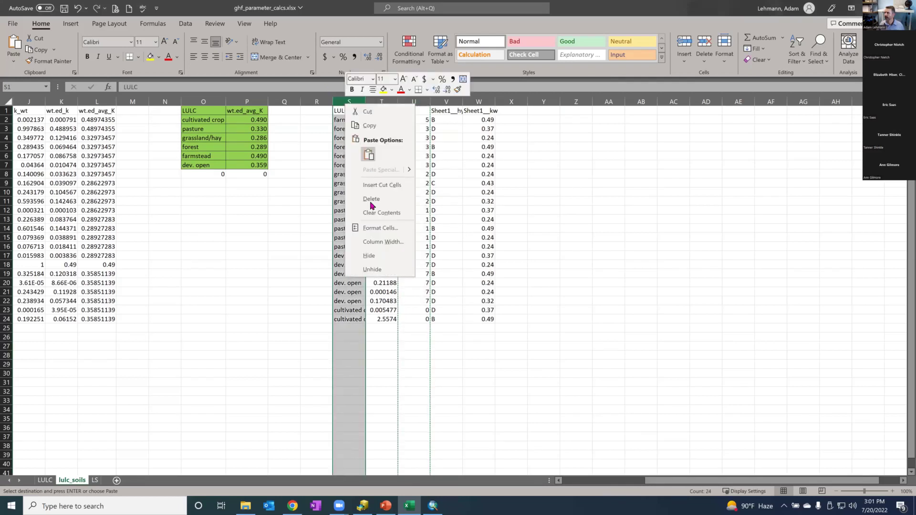
left_click(380, 185)
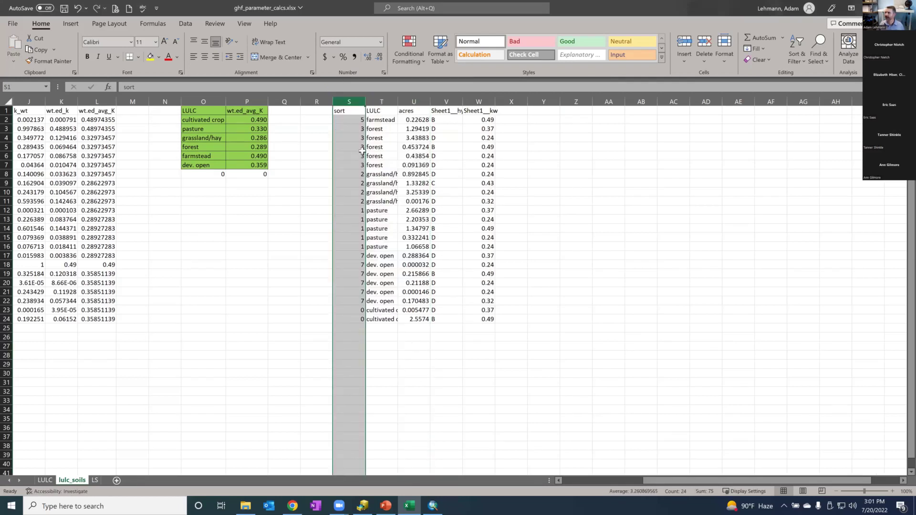
left_click(415, 354)
- Sort the pasted table, treating its first row as headers, by the sort column from smallest to largest
left_click(346, 109)
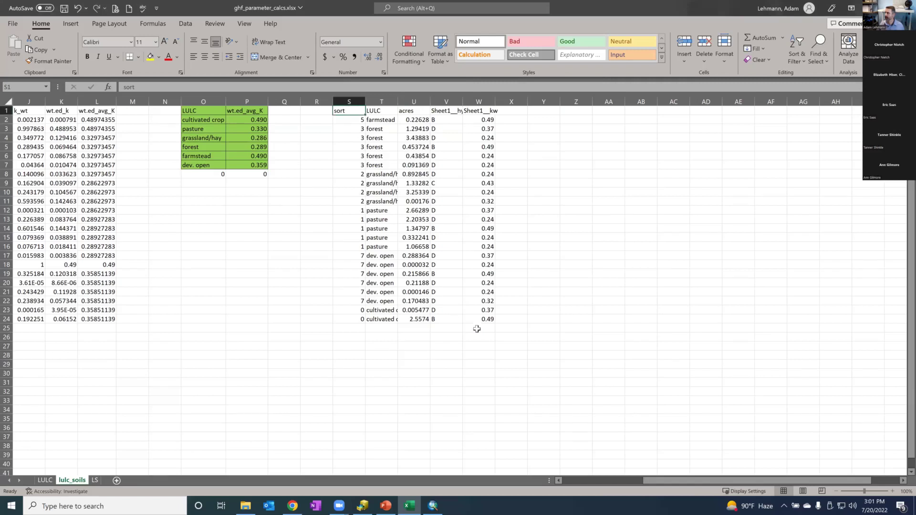
key("ctrl+a")
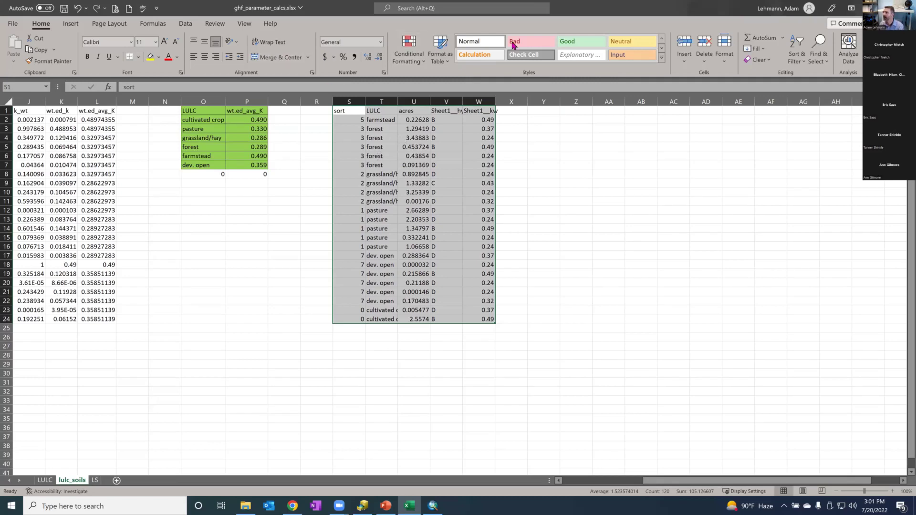
double_click(748, 12)
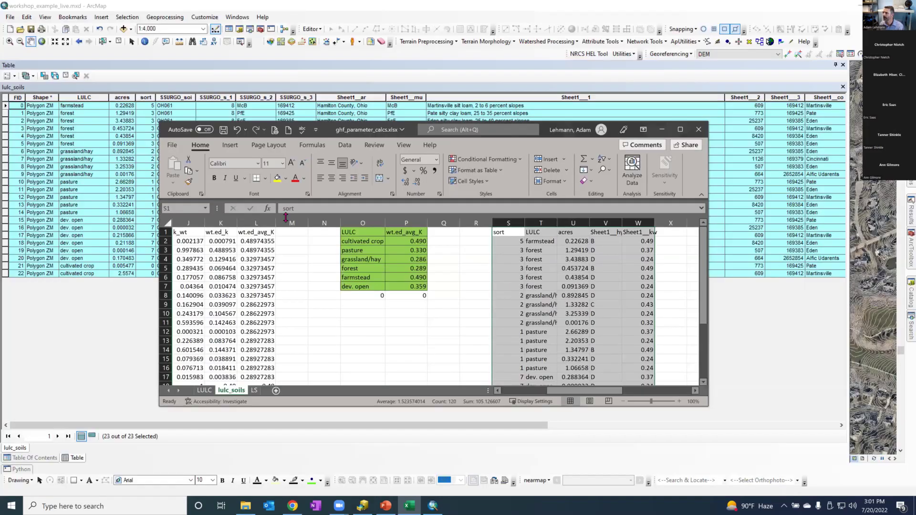
left_click(345, 145)
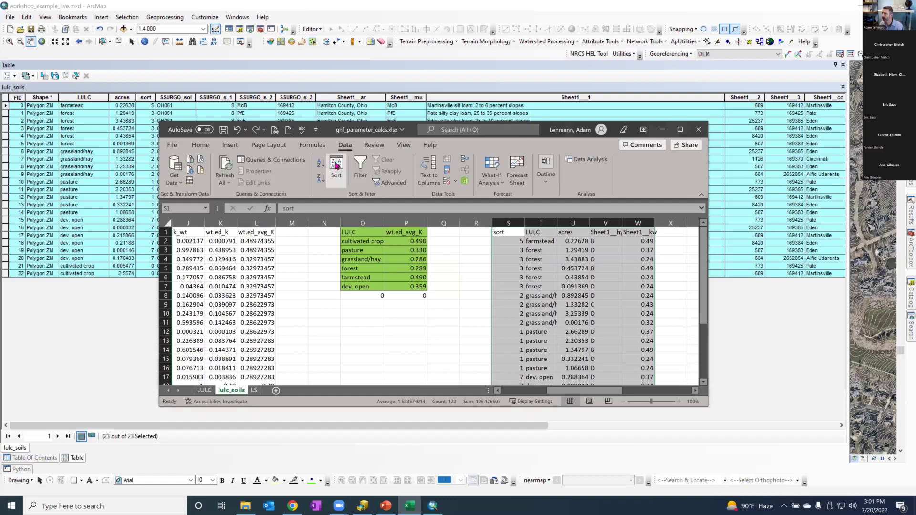
left_click(336, 164)
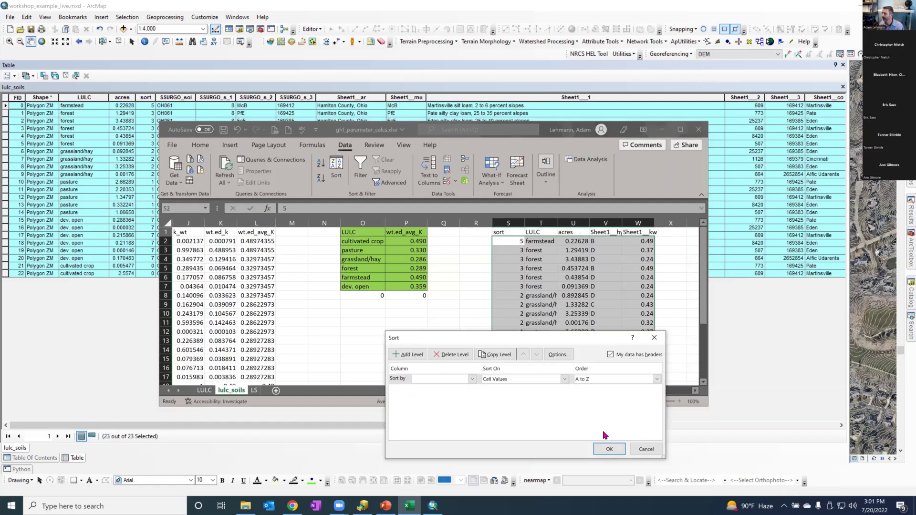
left_click(459, 380)
left_click(455, 389)
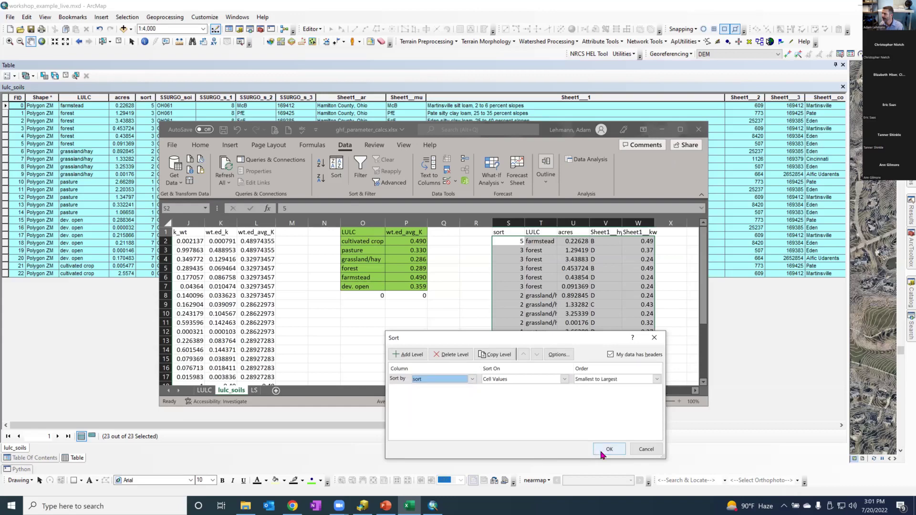
left_click(609, 449)
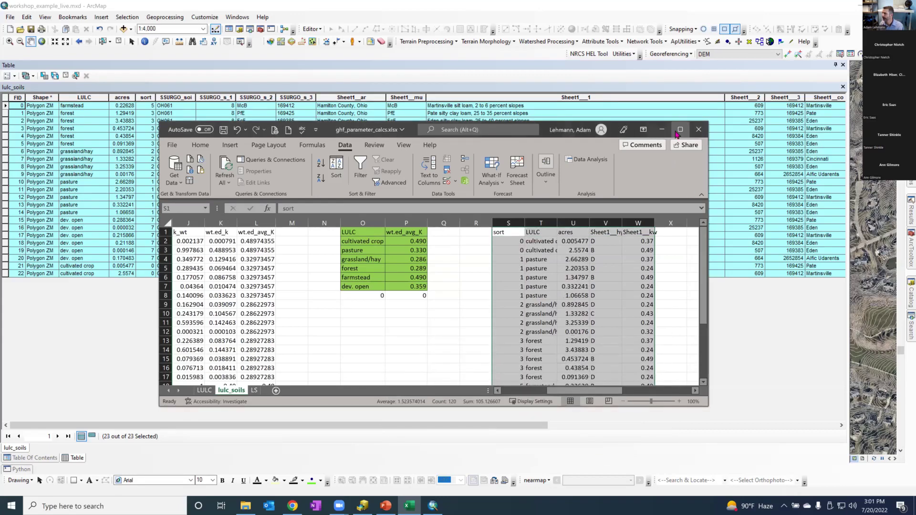
left_click(680, 130)
left_click(599, 221)
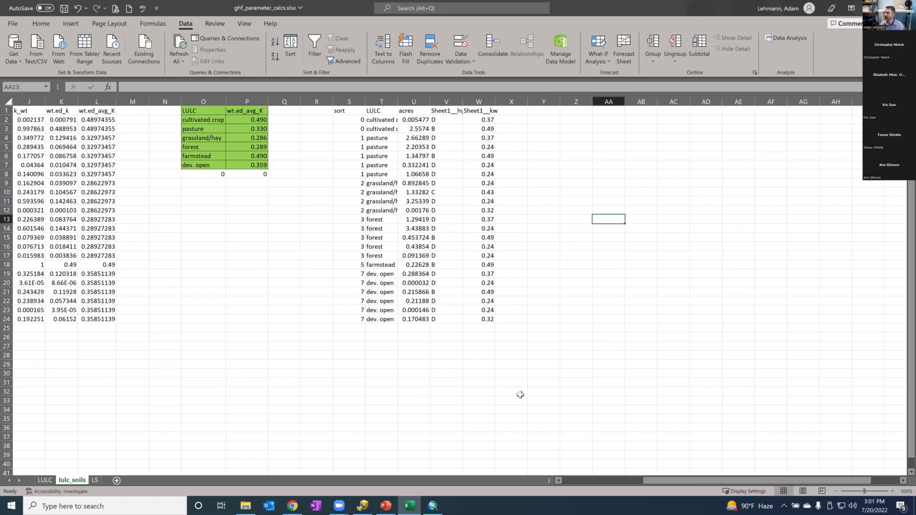
- Compare the sorted table's columns with the existing soil calculation table in columns A to L
left_click_drag(355, 111, 484, 332)
left_click_drag(645, 482, 545, 482)
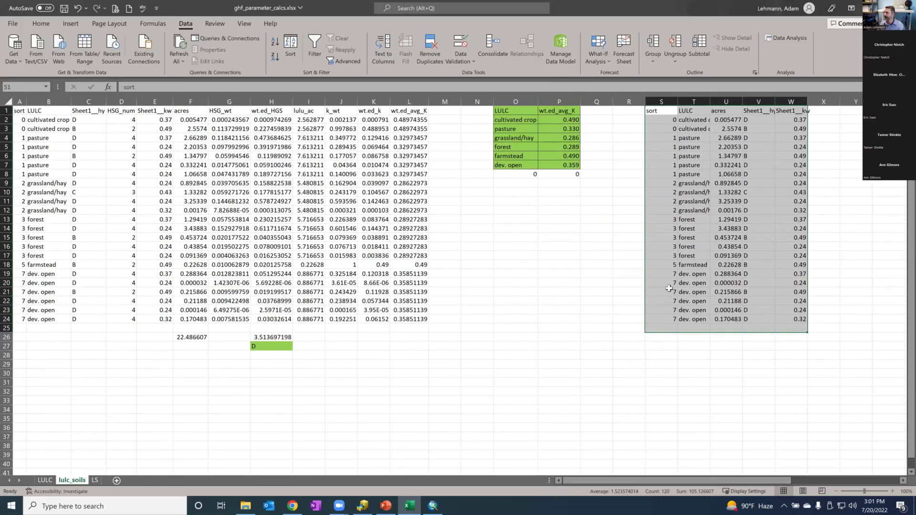
left_click_drag(658, 102, 774, 102)
left_click(823, 119)
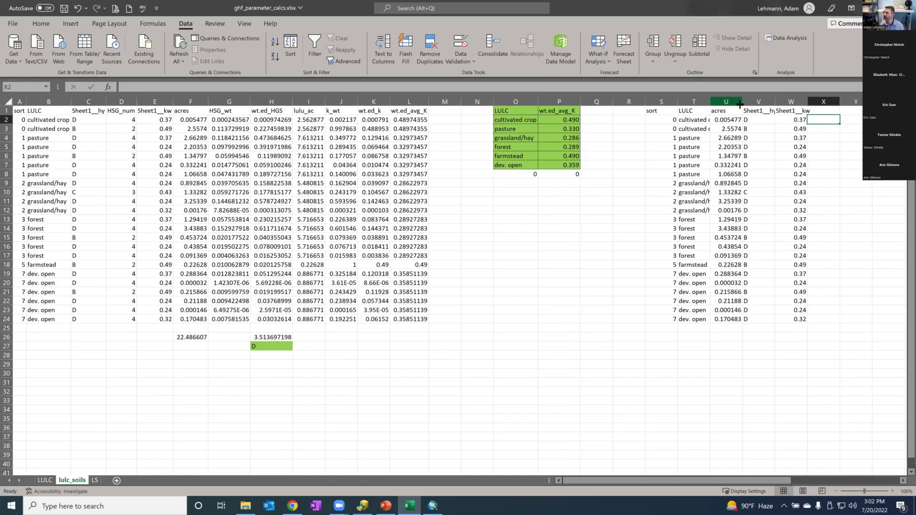
- Move the pasted table's Sheet1__hy and Sheet1__kw columns in front of its acres column
left_click_drag(761, 102, 787, 101)
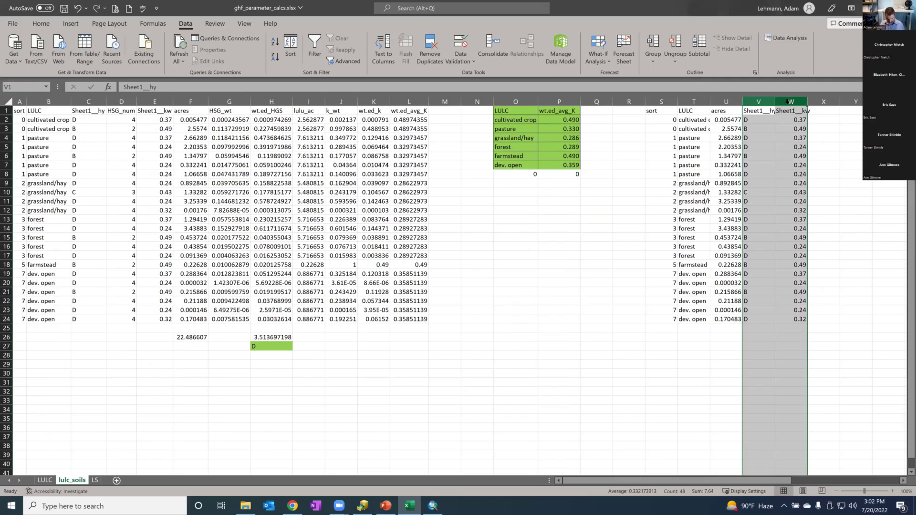
key("ctrl+c")
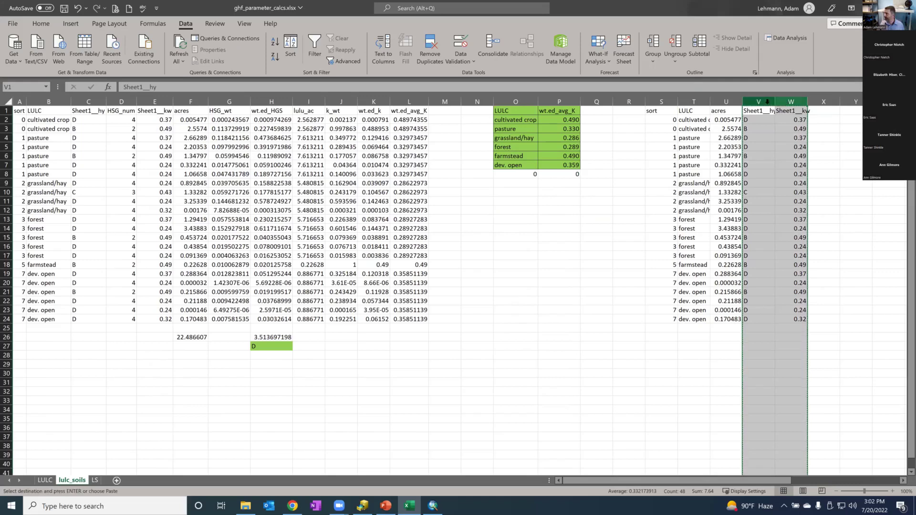
right_click(733, 102)
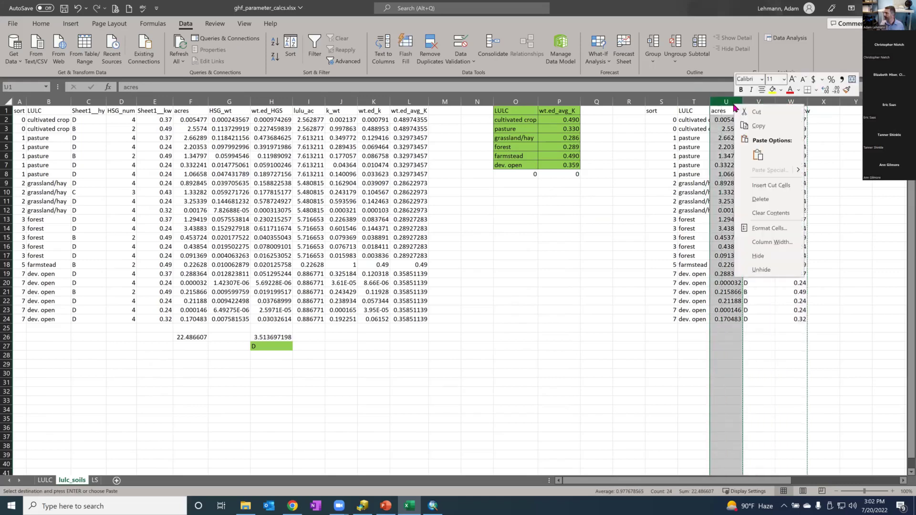
left_click(759, 186)
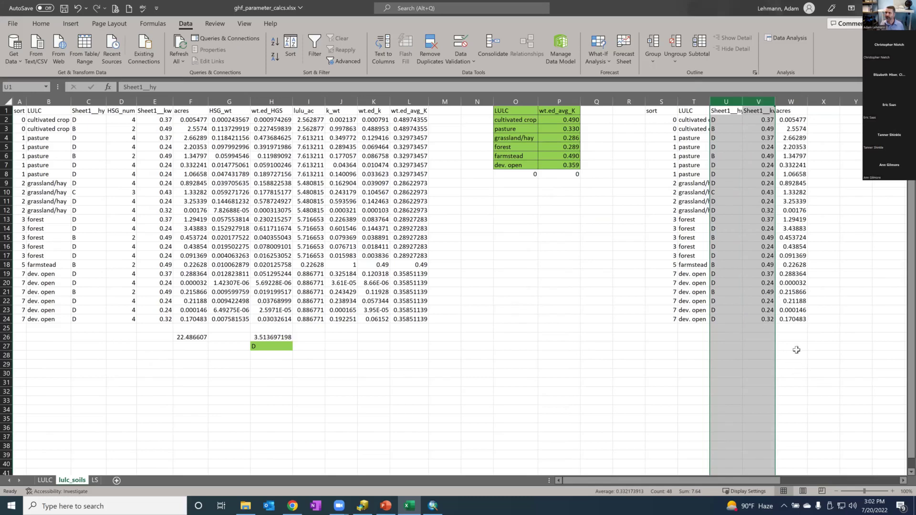
- Look over the rearranged pasted table and its first cultivated crop row, from sort to acres
left_click(666, 117)
left_click(661, 110)
key("ctrl+a")
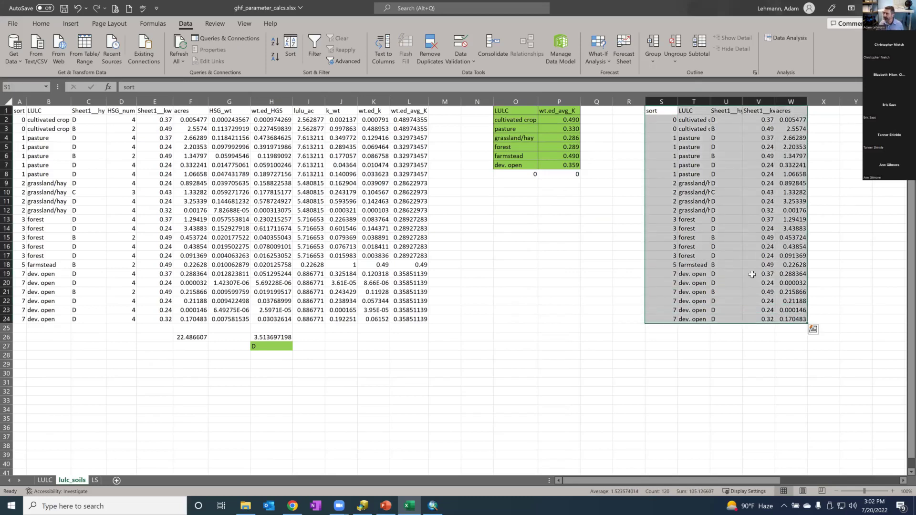
left_click(666, 120)
left_click_drag(667, 119, 788, 123)
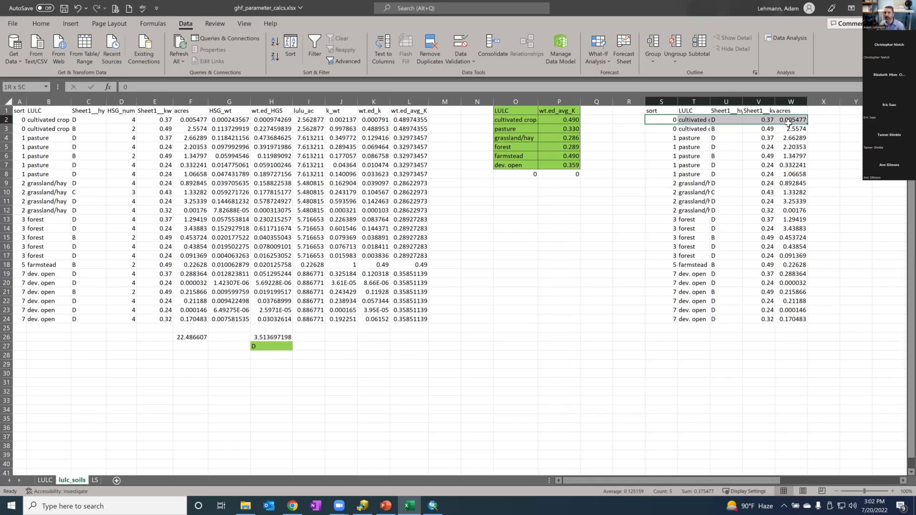
left_click_drag(788, 123, 790, 127)
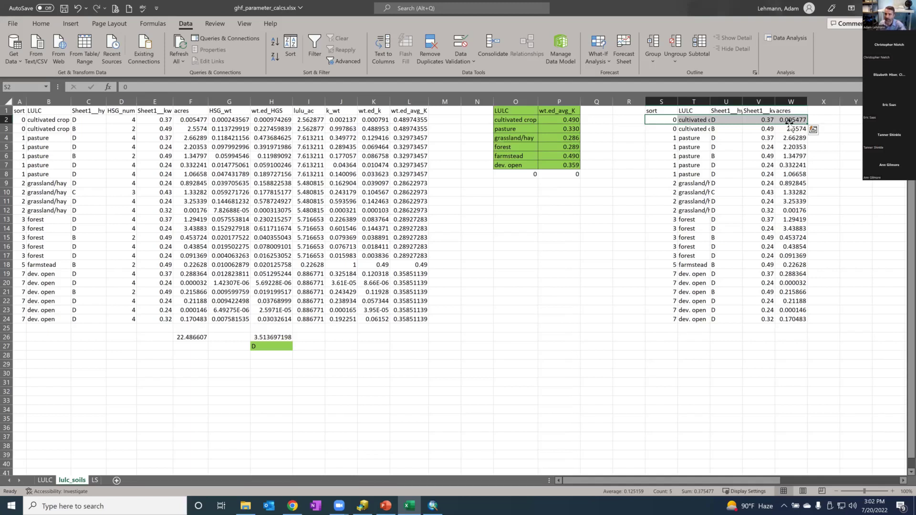
- Switch to ArcMap, narrow the lulc_soils attribute table to reveal the map, and select the forest record with FID 3
left_click(433, 506)
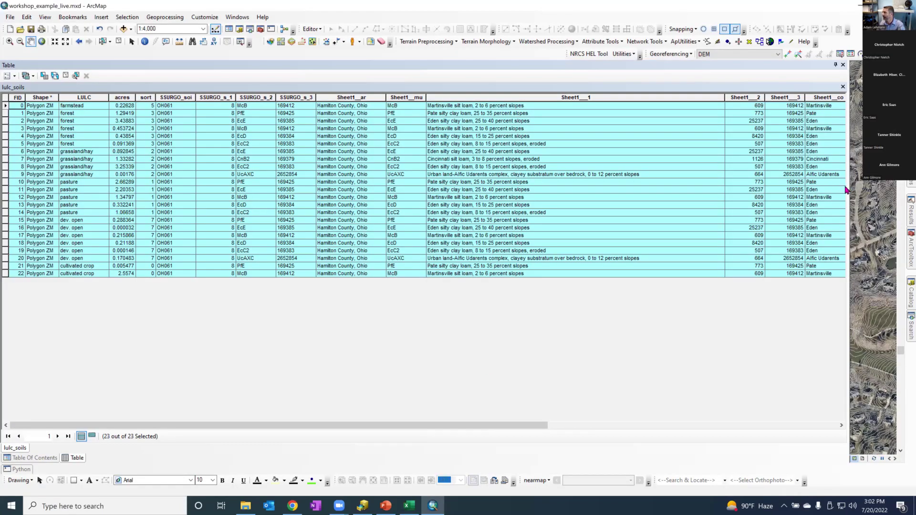
left_click_drag(847, 191, 284, 232)
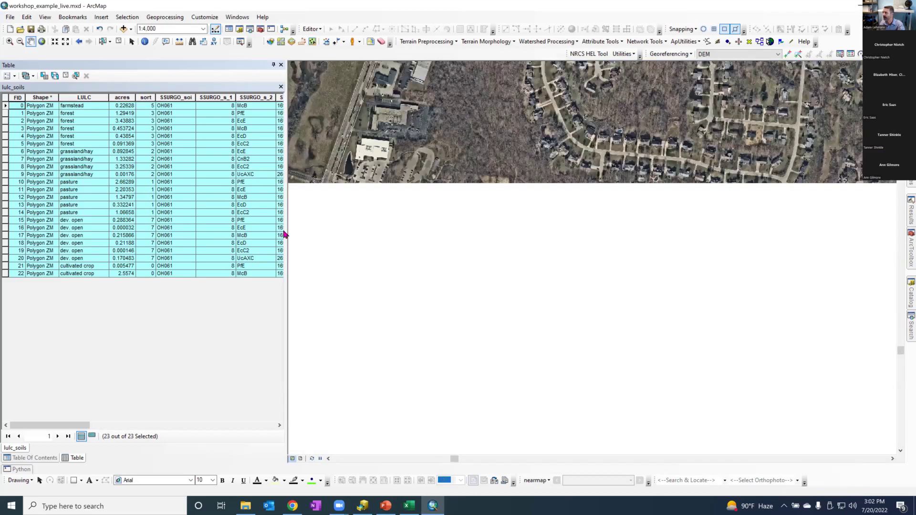
left_click(83, 205)
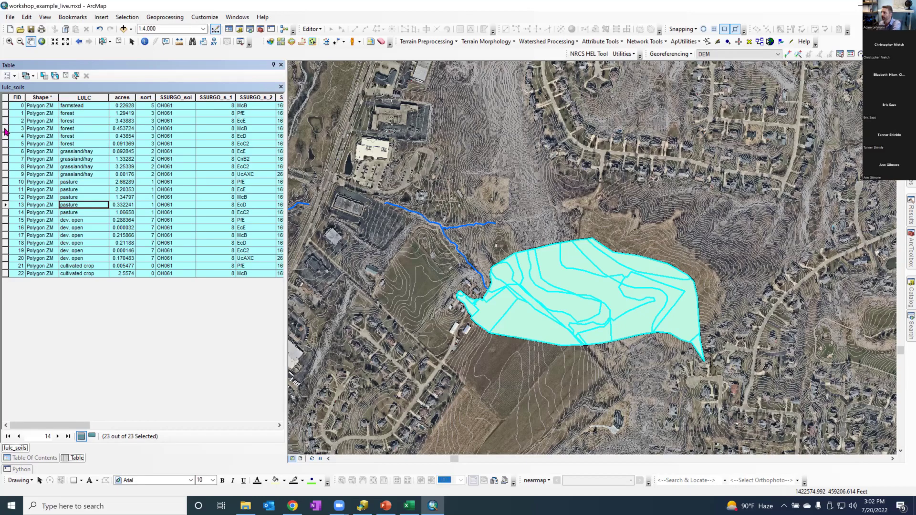
left_click(6, 129)
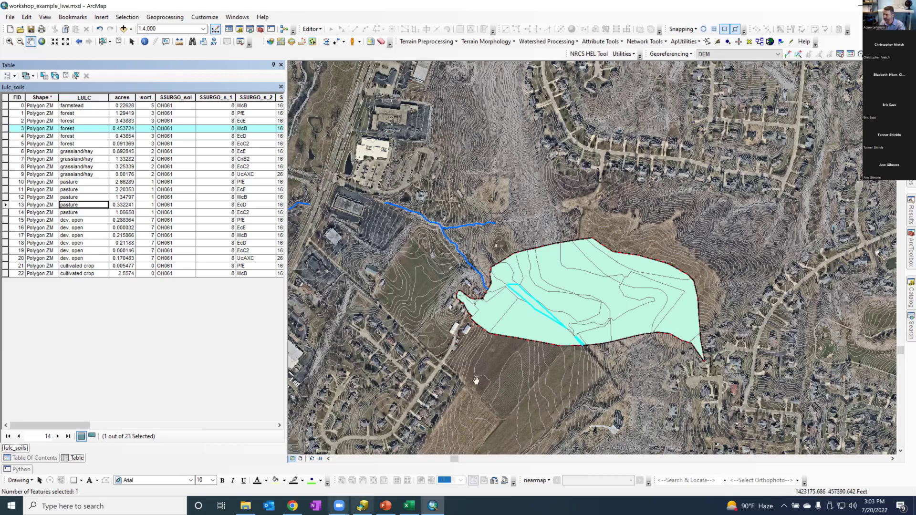
- Switch to the Pollutant Load Estimation Tool in Chrome and review the HSG field and the Universal Soil Loss Equation K inputs
left_click(410, 505)
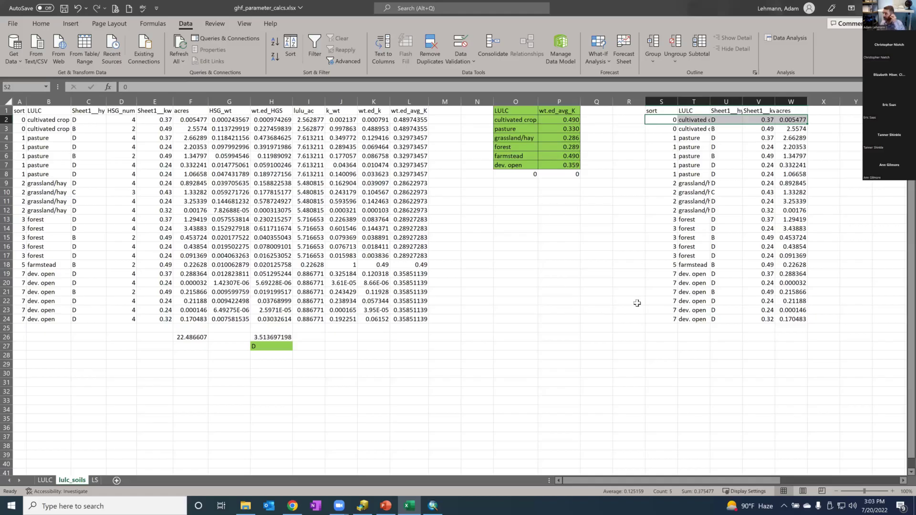
left_click(640, 373)
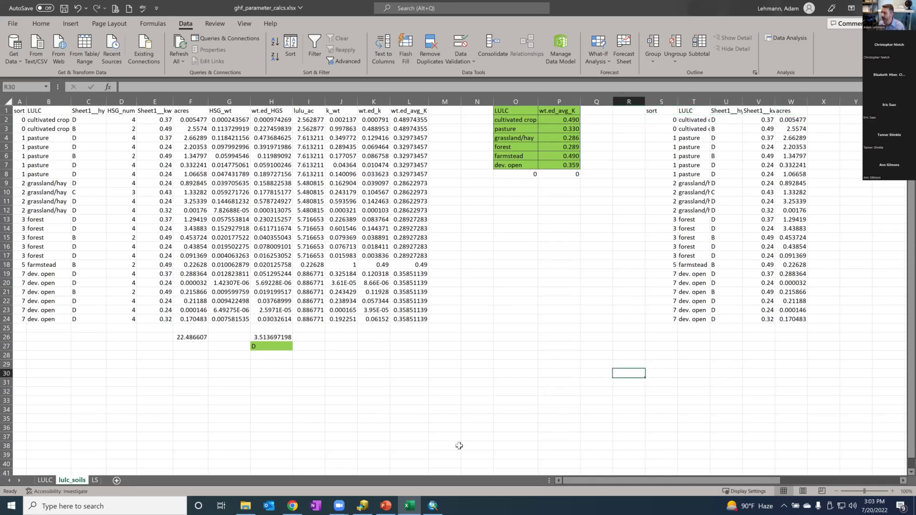
left_click(299, 505)
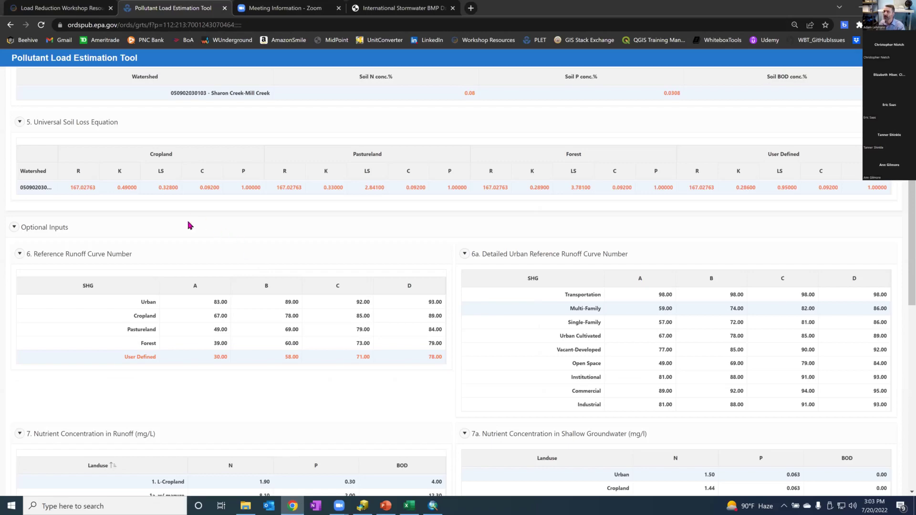
scroll(194, 250, "up", 10)
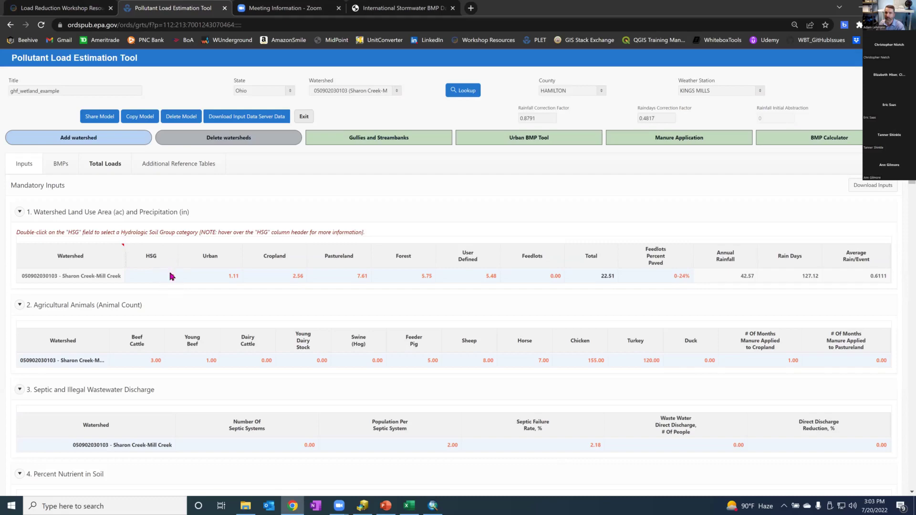
scroll(155, 270, "down", 5)
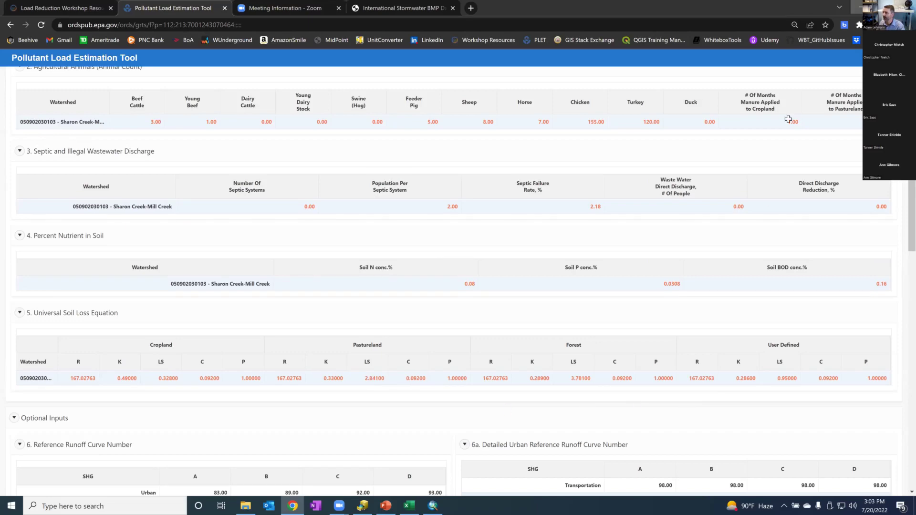
- Return to Excel and examine the weighted HSG result in H26:H27 and the average K values in P2:P7
key("alt+Tab")
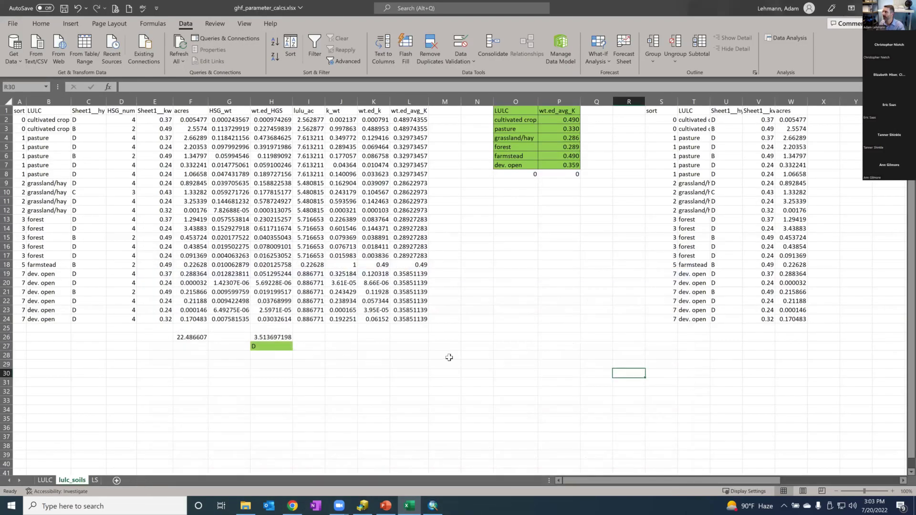
left_click(279, 349)
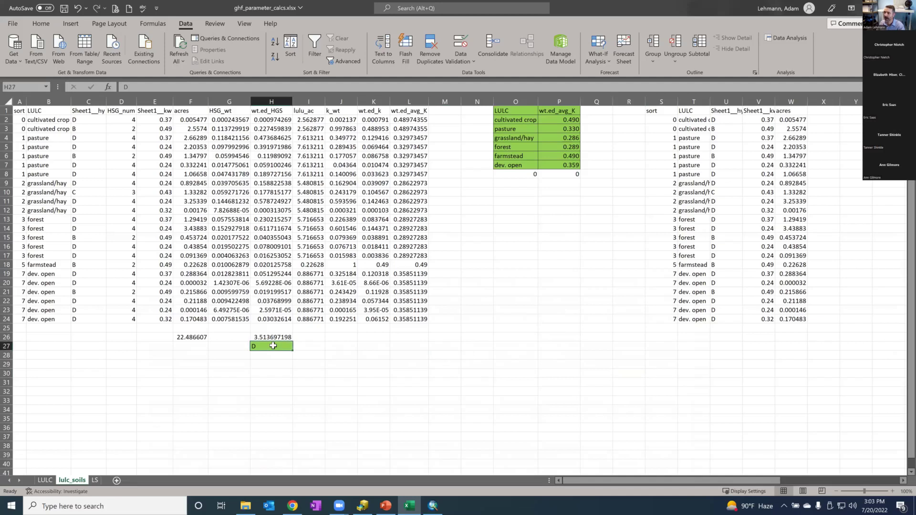
left_click(270, 337)
left_click_drag(270, 337, 274, 348)
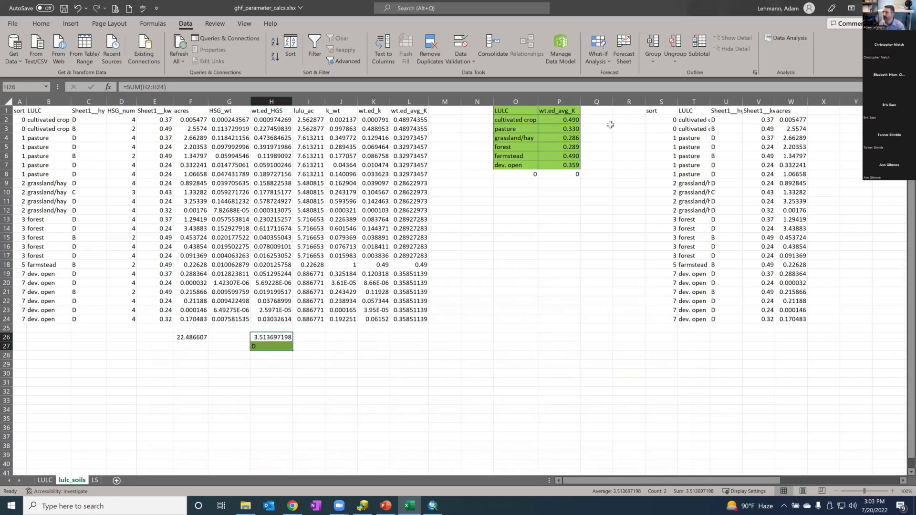
left_click(566, 116)
left_click_drag(565, 116, 566, 163)
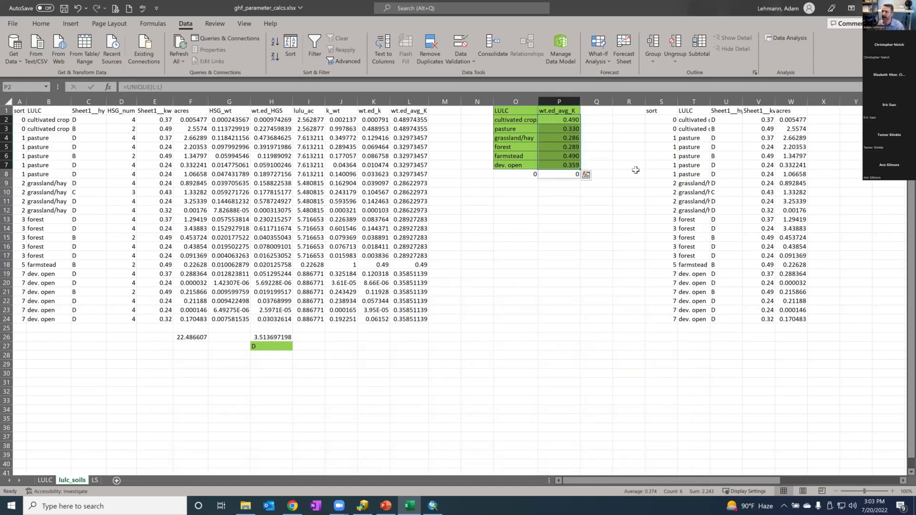
- Insert an empty column before the pasted table's Sheet1__kw column and title it HSG_num
left_click(757, 101)
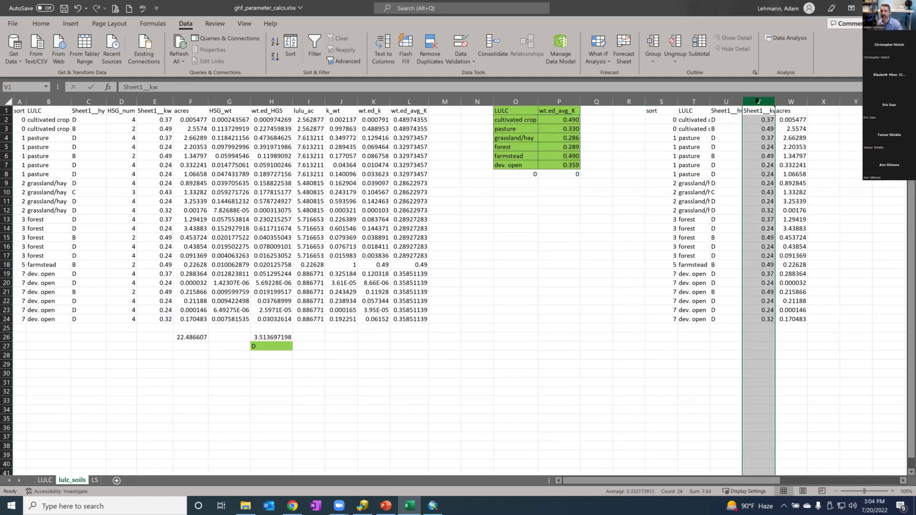
right_click(758, 101)
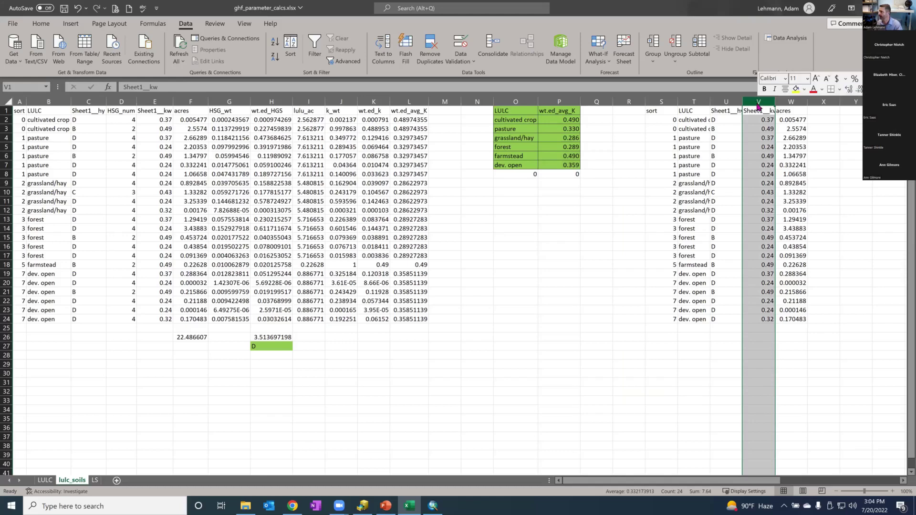
left_click(783, 185)
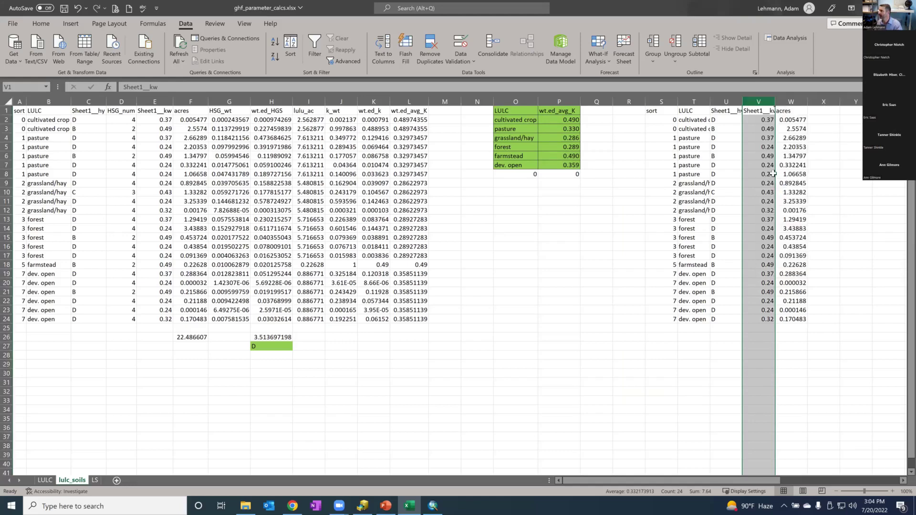
left_click(759, 111)
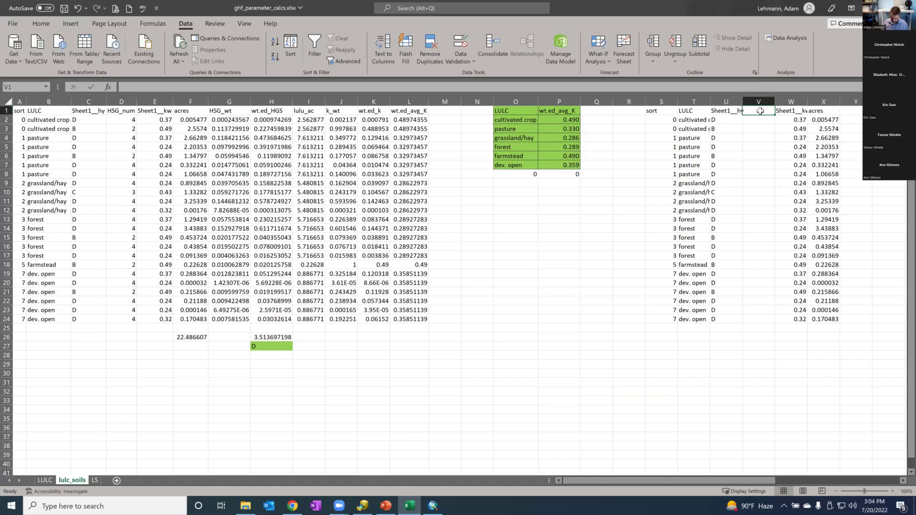
type("H")
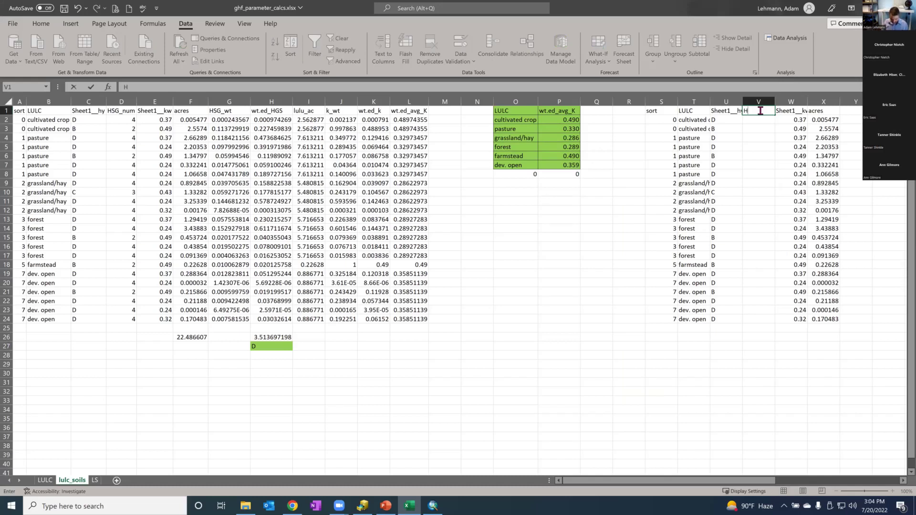
type("SG_num")
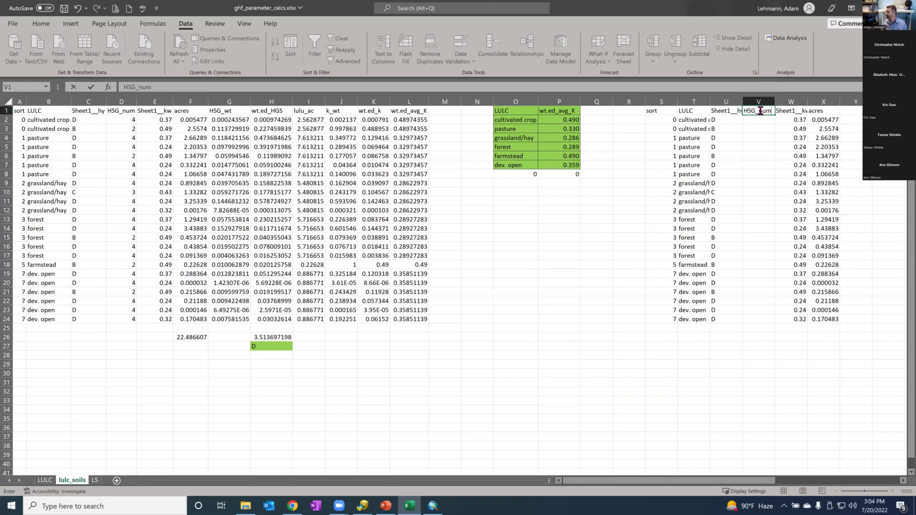
key("Return")
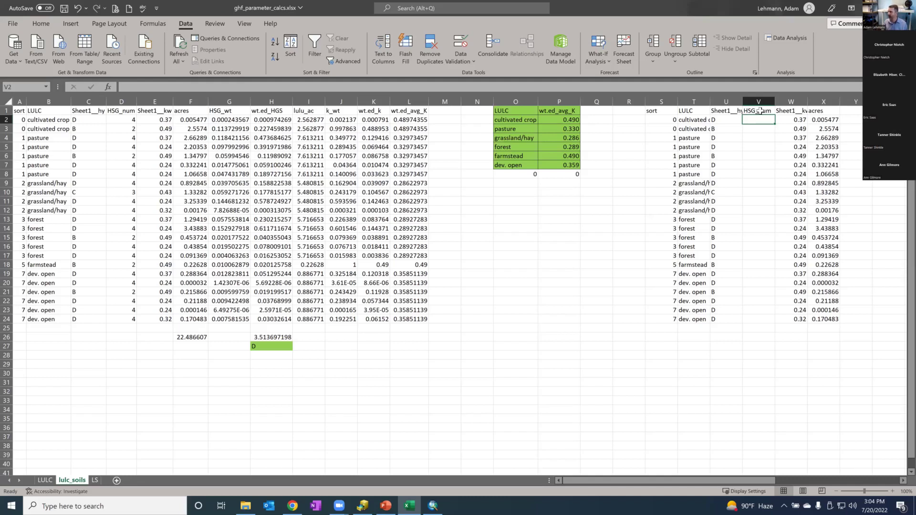
- In V2, start an IF formula that returns 2 when U2 is "b" and otherwise continues with a nested IF
type("=")
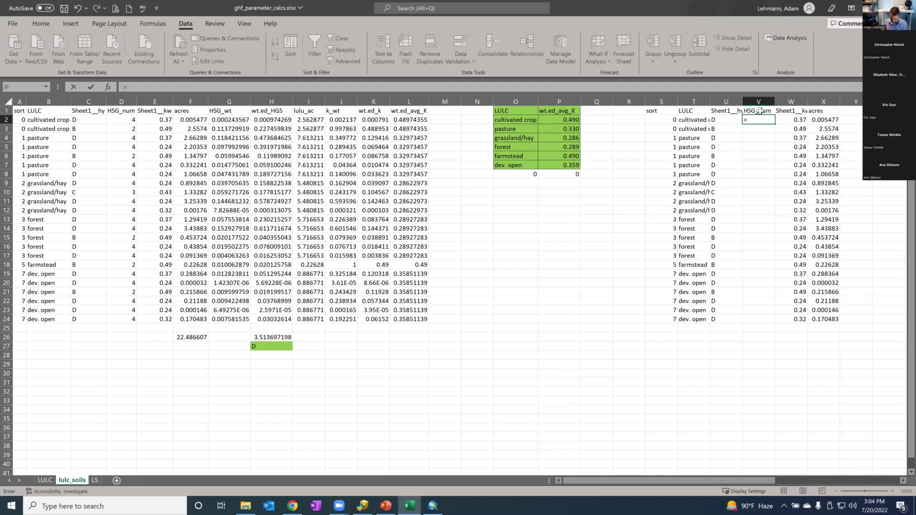
type("if")
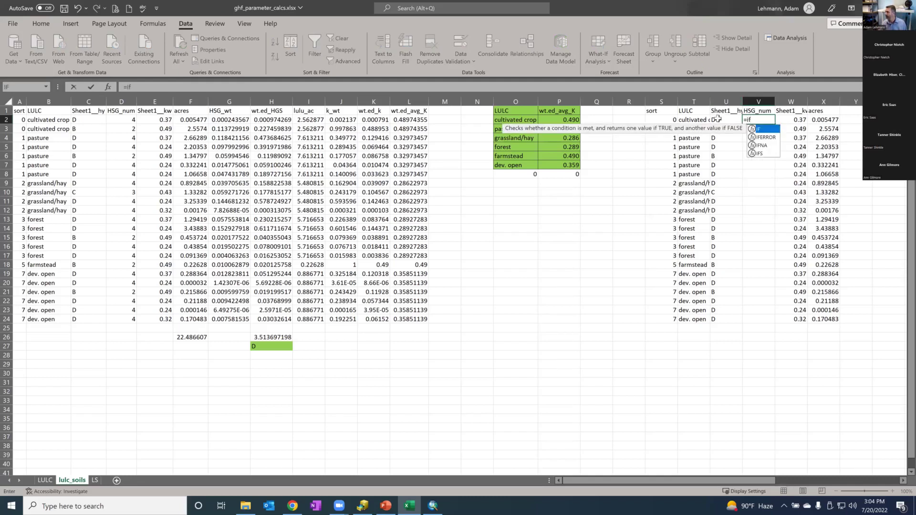
key("ctrl+Return")
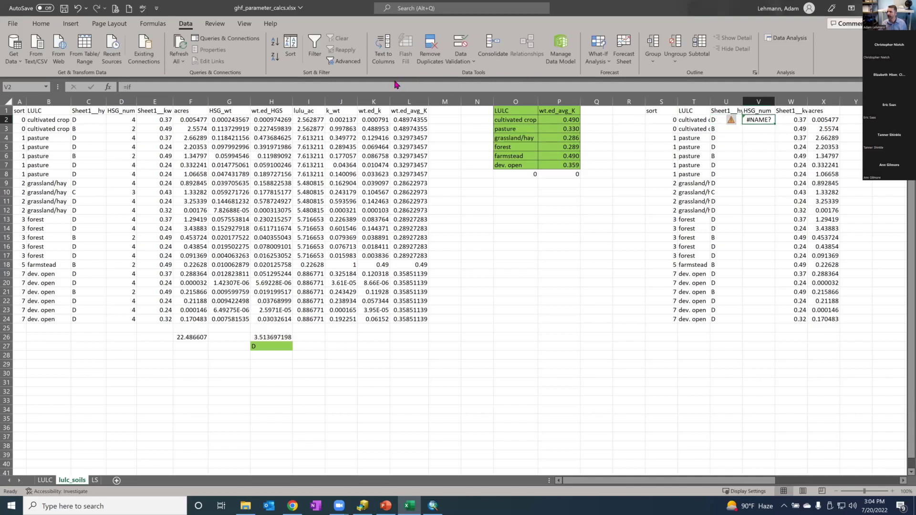
left_click(394, 85)
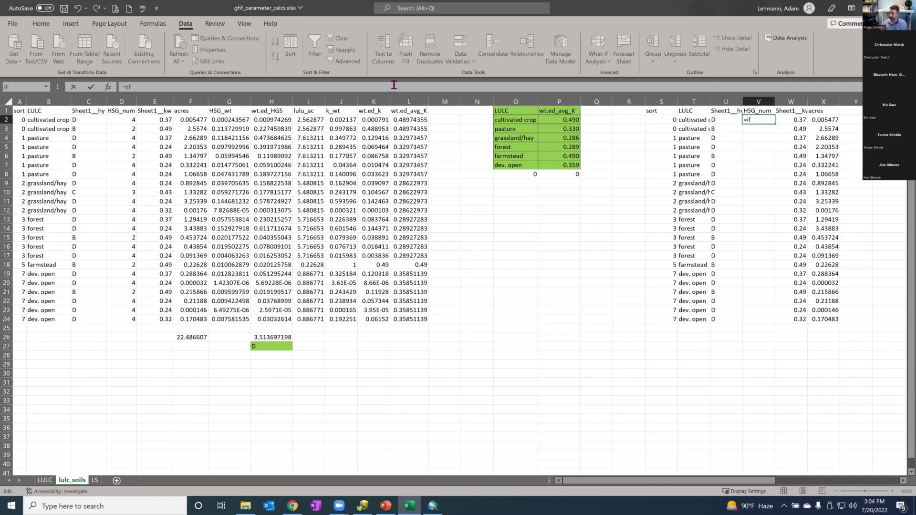
type("(")
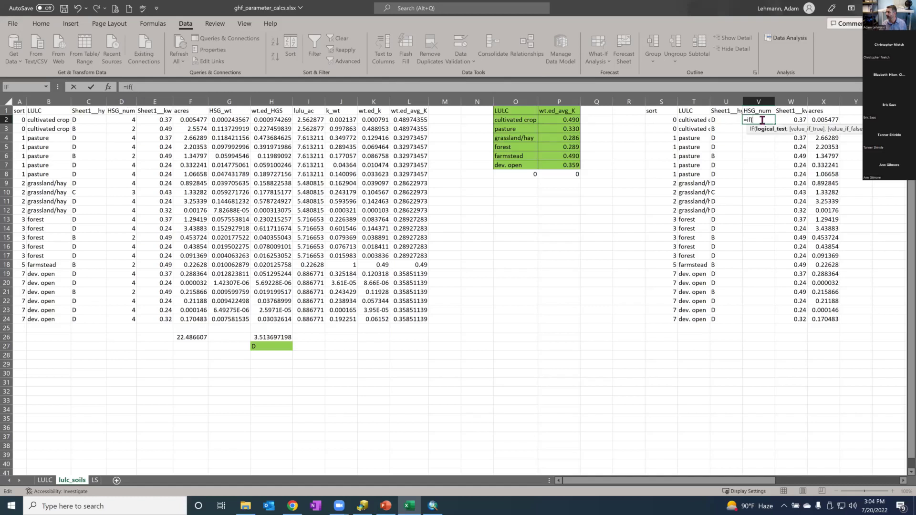
left_click(725, 120)
type("=")
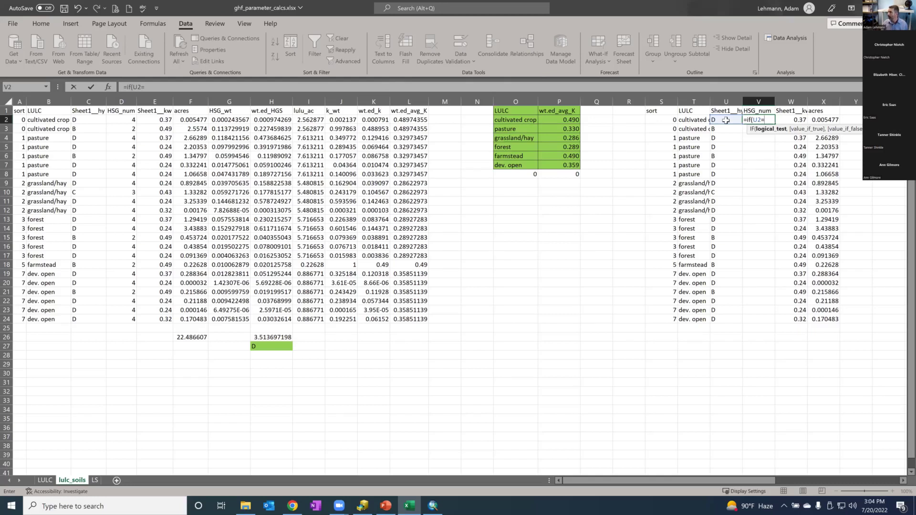
type("=\"b\",")
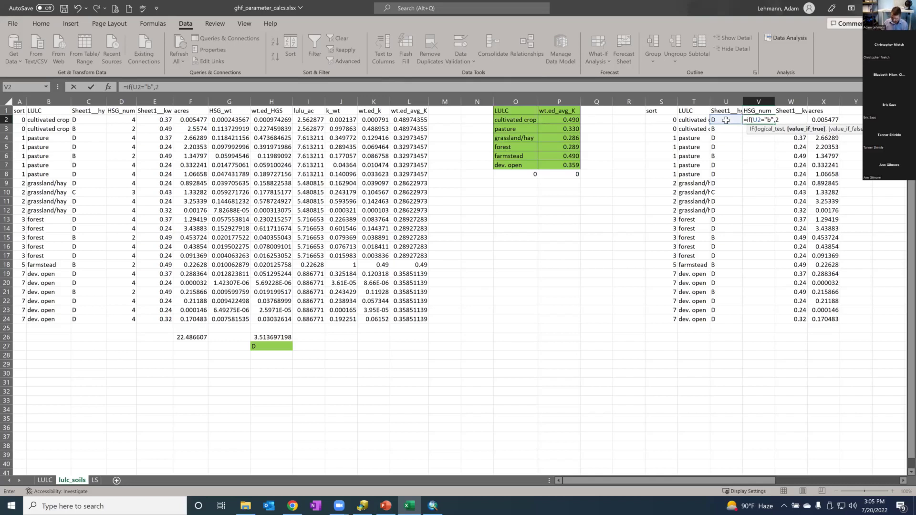
type("2,if(")
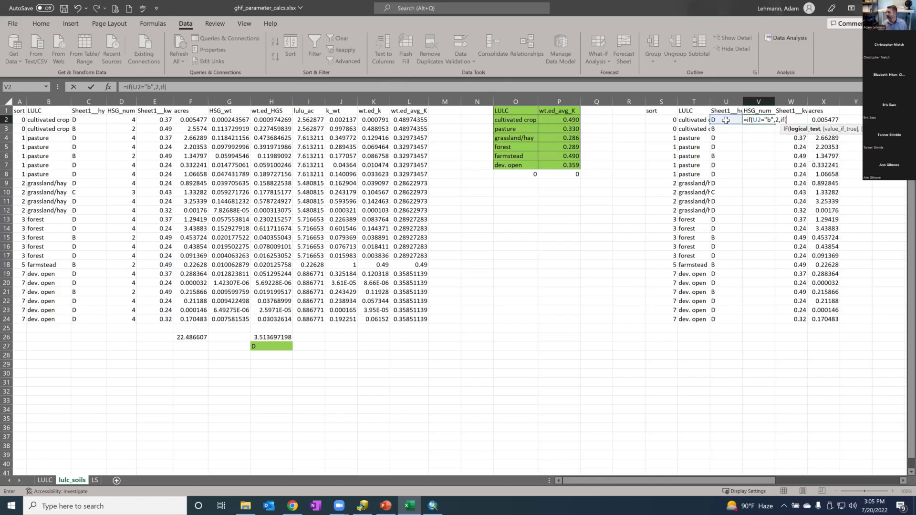
- Extend the V2 formula to return 3 when U2 is "C" and otherwise continue with a third nested IF
left_click(725, 120)
type("=\"C\"")
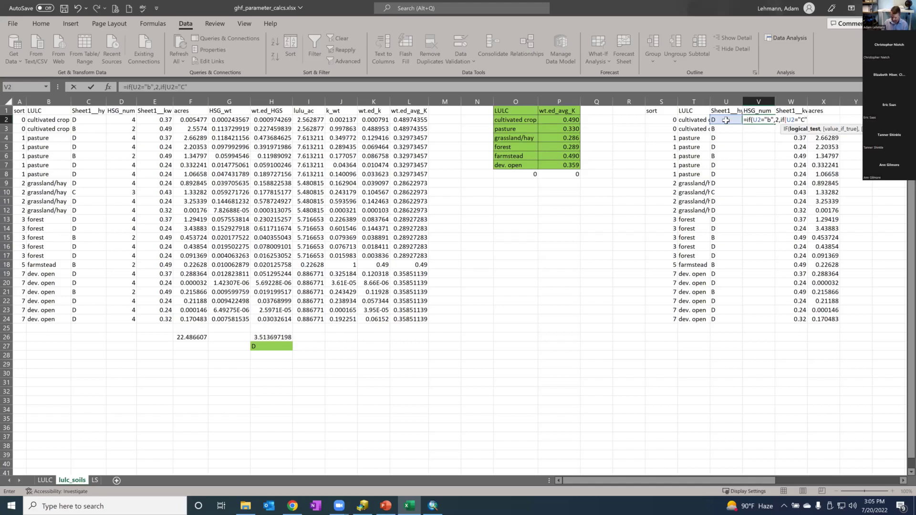
type(",")
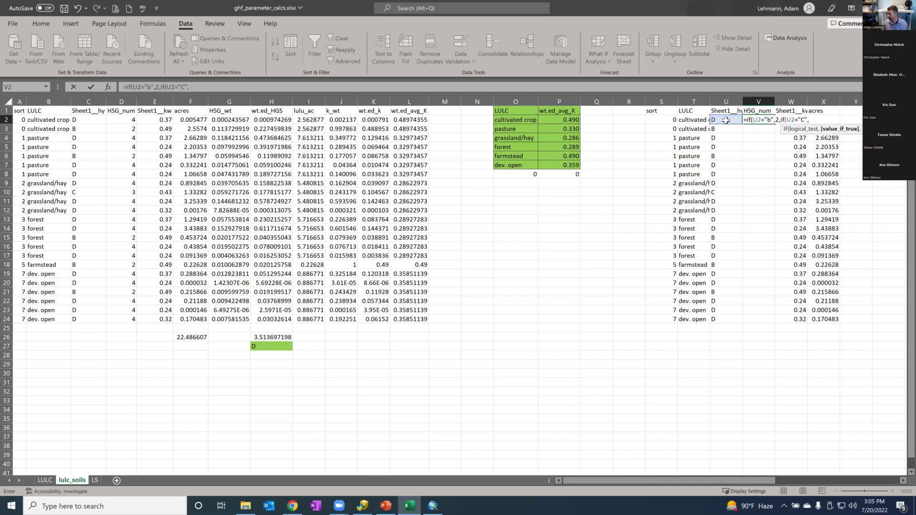
type("2")
key("BackSpace")
type("3, if")
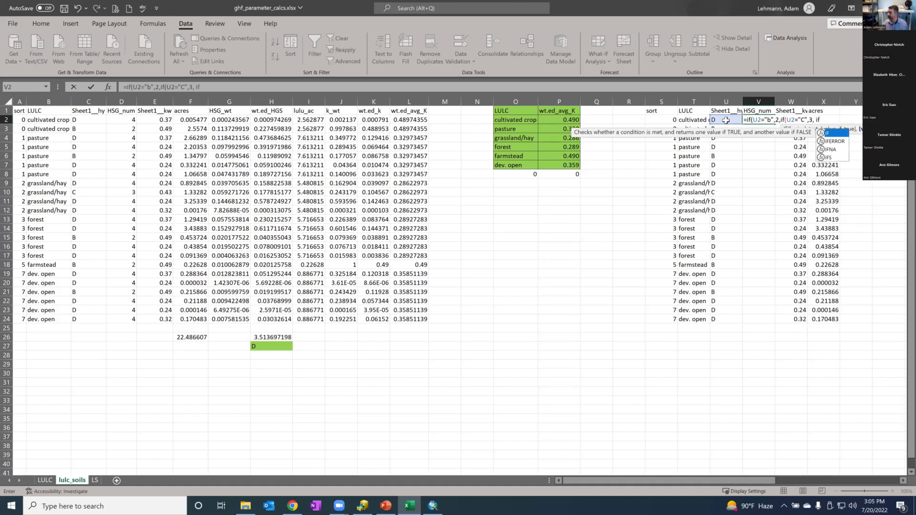
type("(")
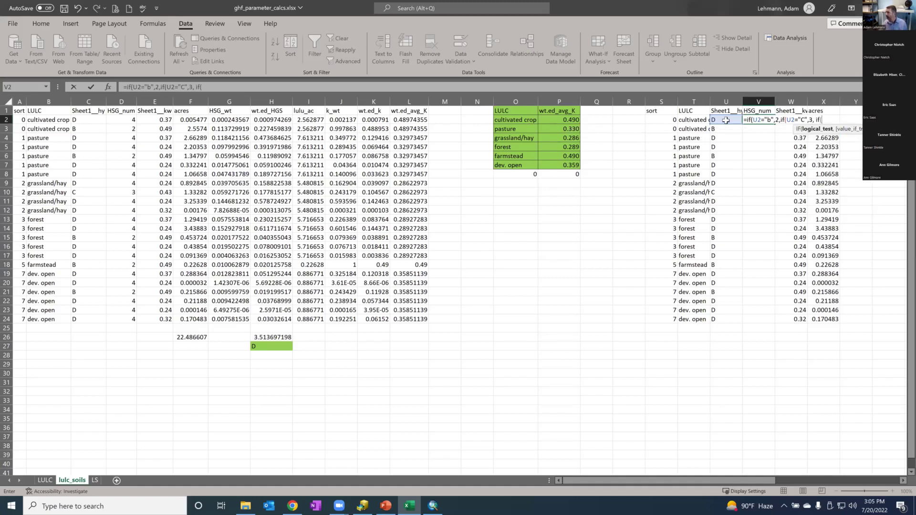
- Finish the V2 formula with 4 when U2 is "D" and "FALSE" otherwise, and fill it down to V24
left_click(725, 120)
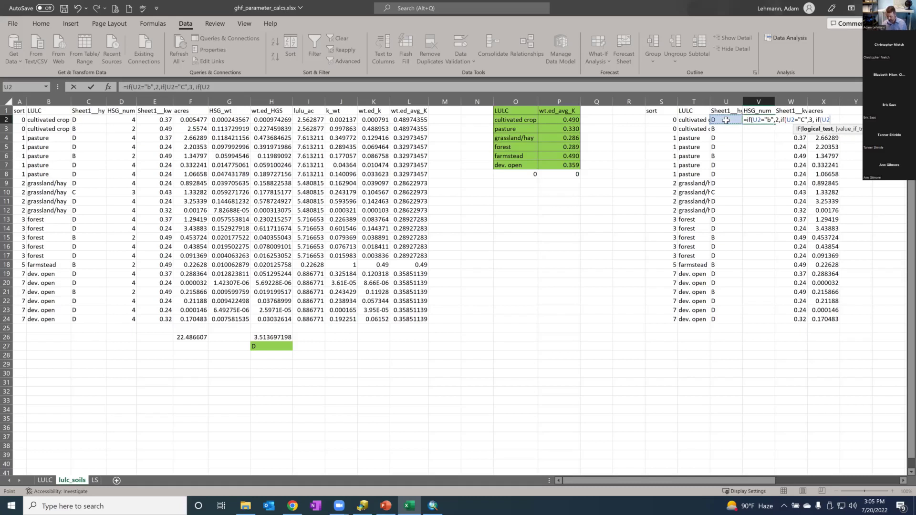
type("=")
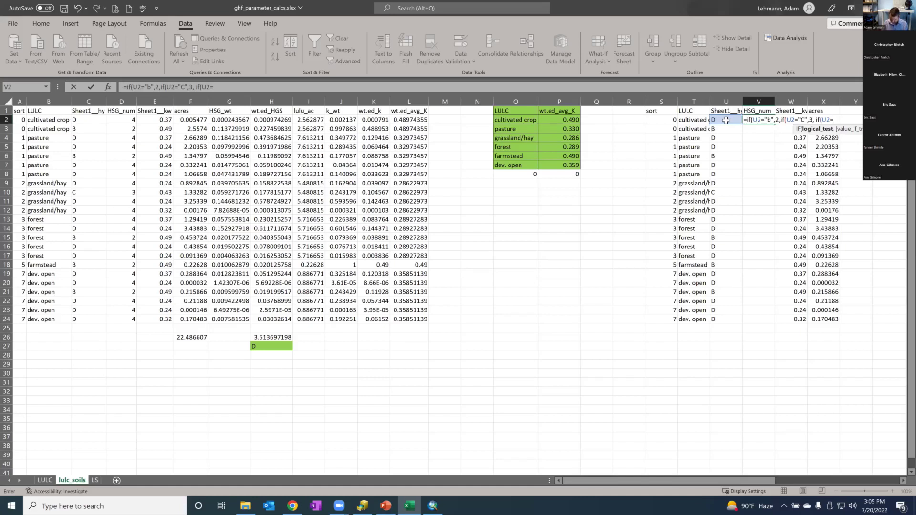
type("\"D\",")
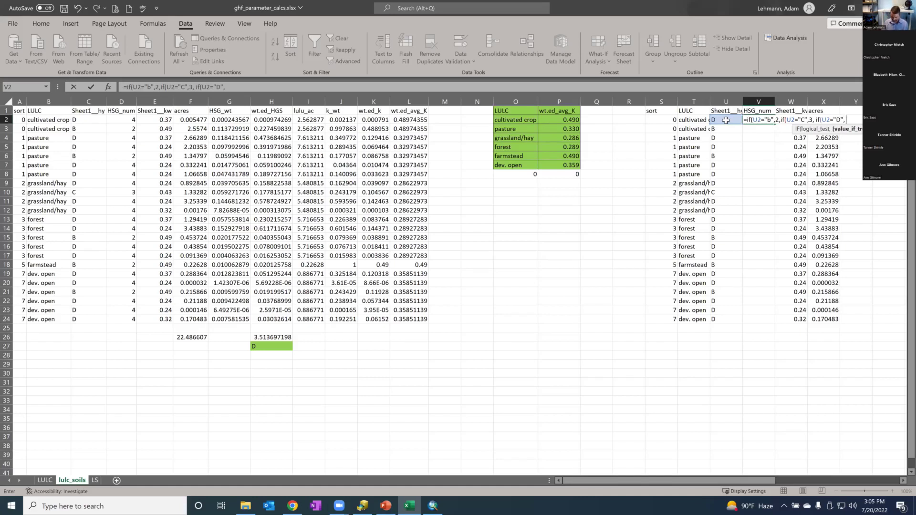
type("4,\"FALSE")
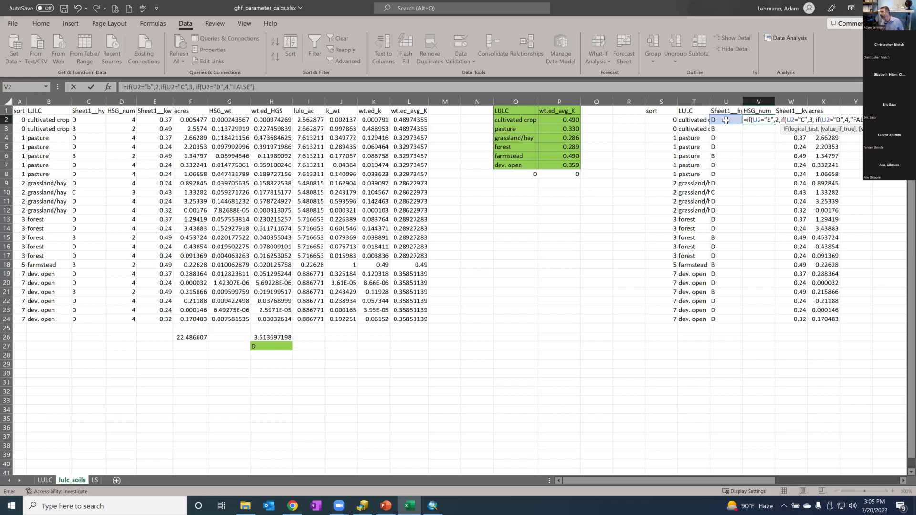
type("\")))")
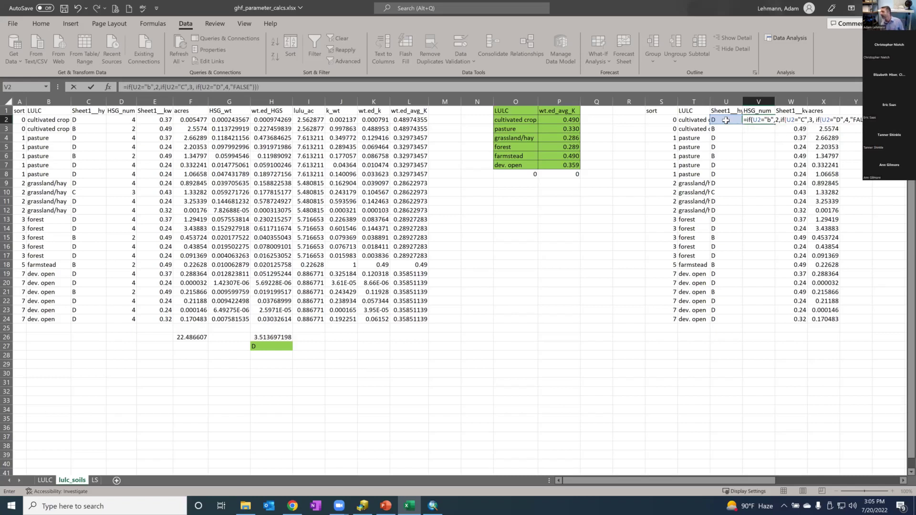
key("Return")
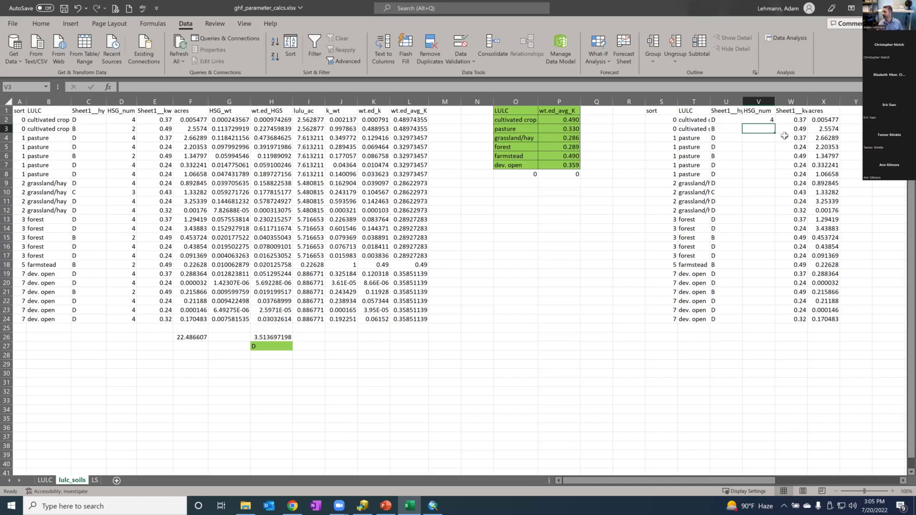
left_click(762, 121)
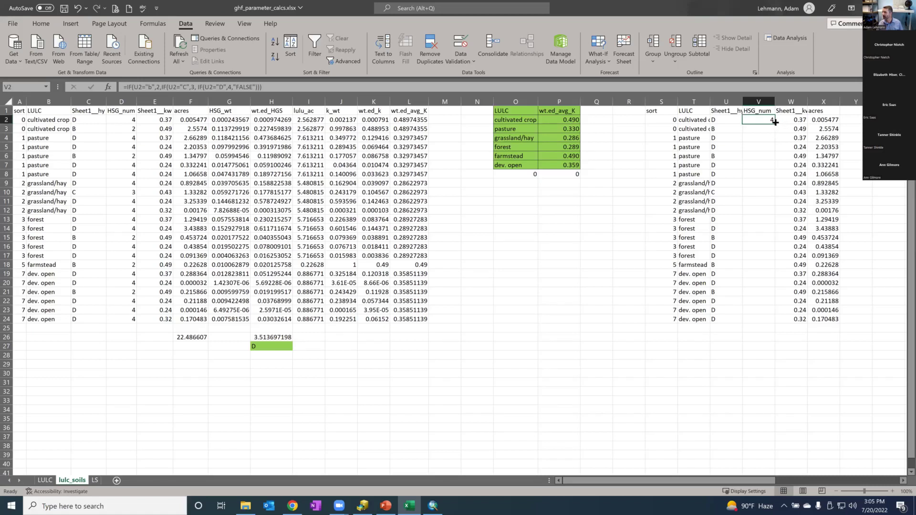
double_click(775, 123)
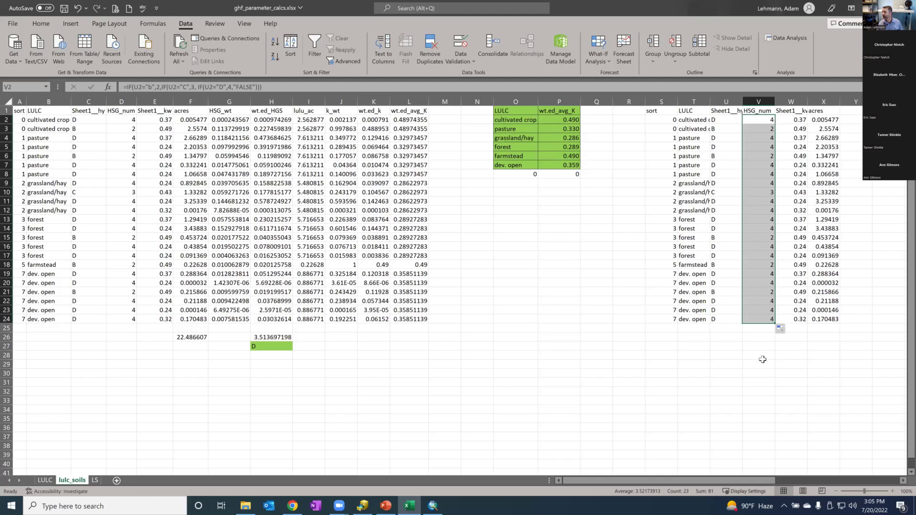
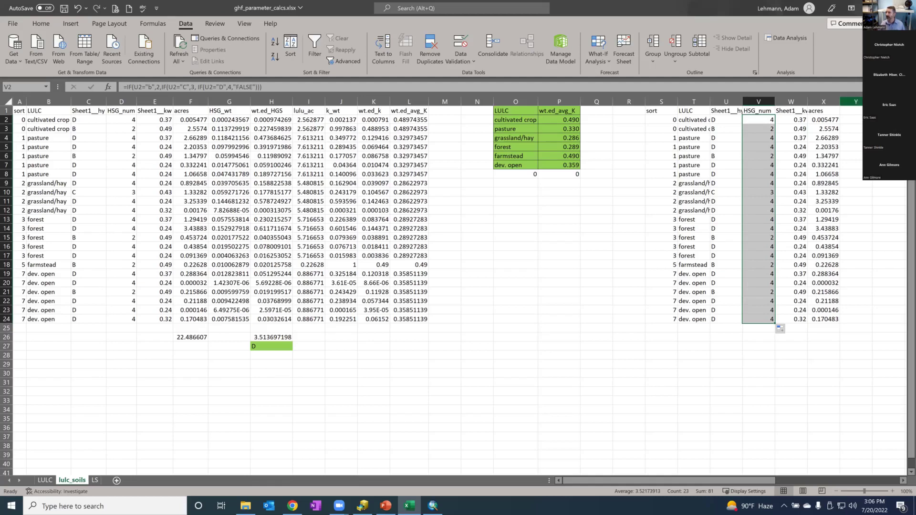
- Title the empty column after the pasted table's acres column HSG_wt
left_click(859, 112)
type("HSG")
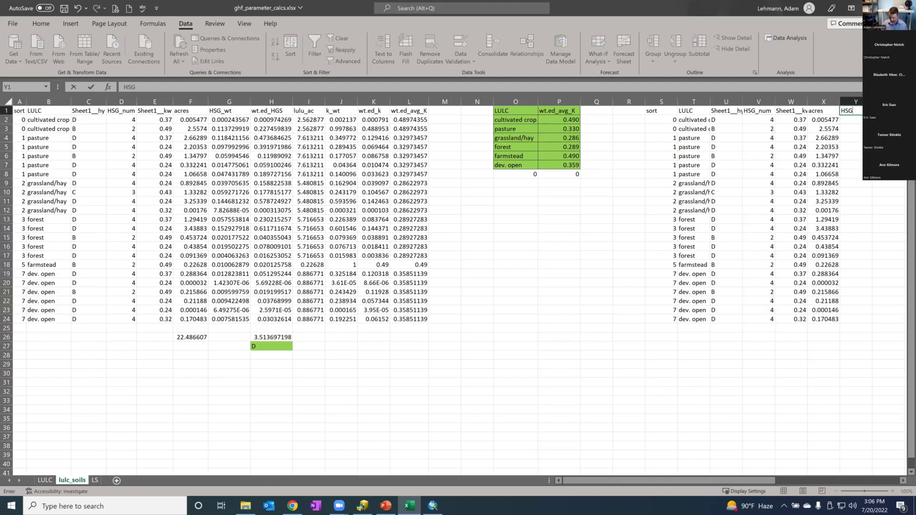
type("_wt")
key("Return")
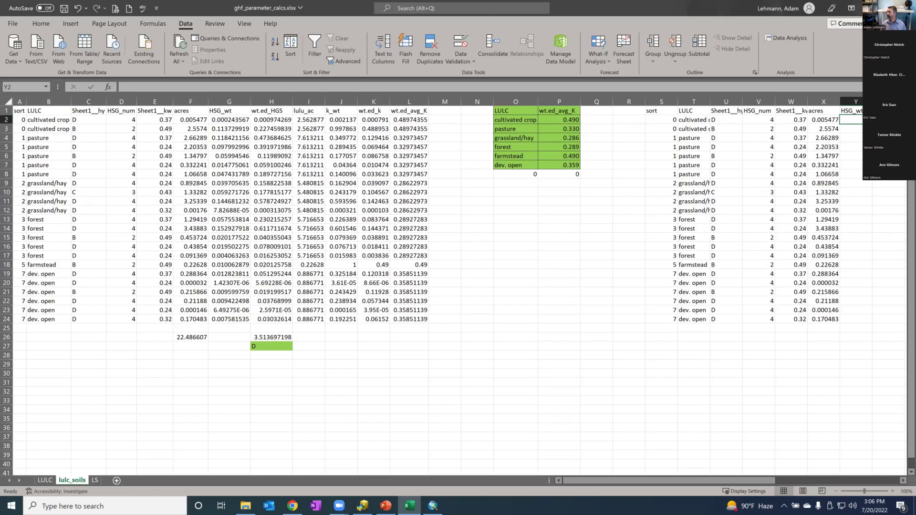
- Total the pasted table's acres in X26 with a SUM formula over X2:X24
left_click(827, 120)
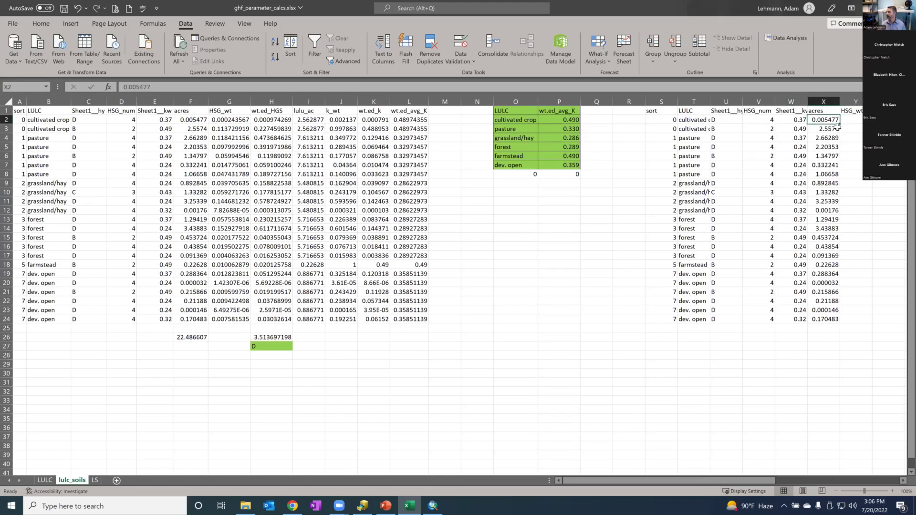
left_click_drag(689, 120, 825, 120)
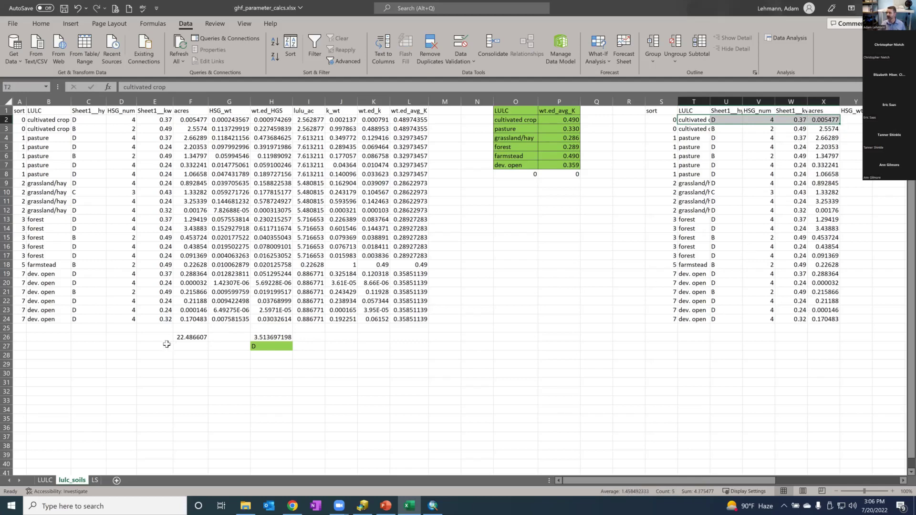
left_click(682, 336)
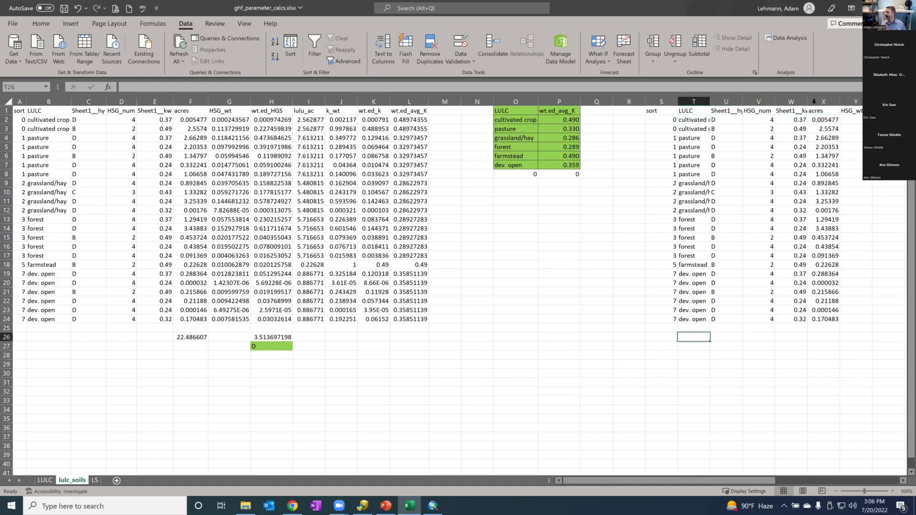
left_click(823, 333)
type("=sum")
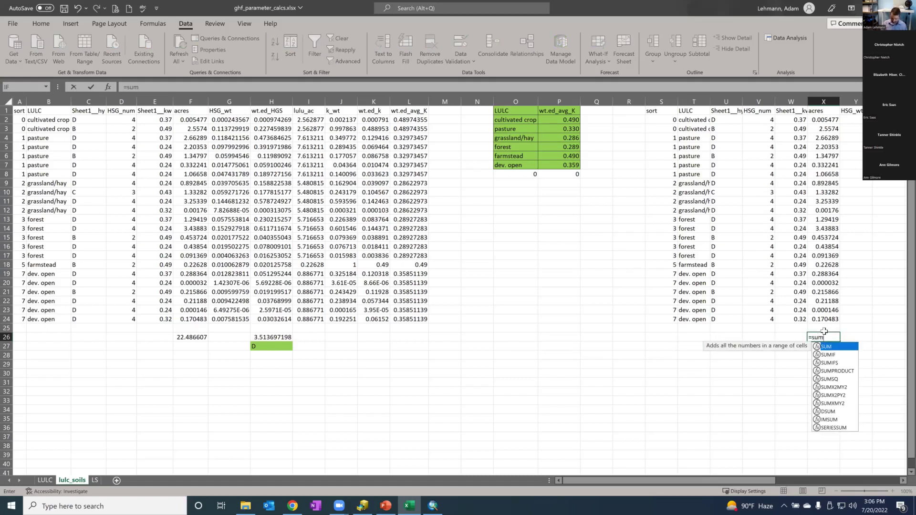
type("(")
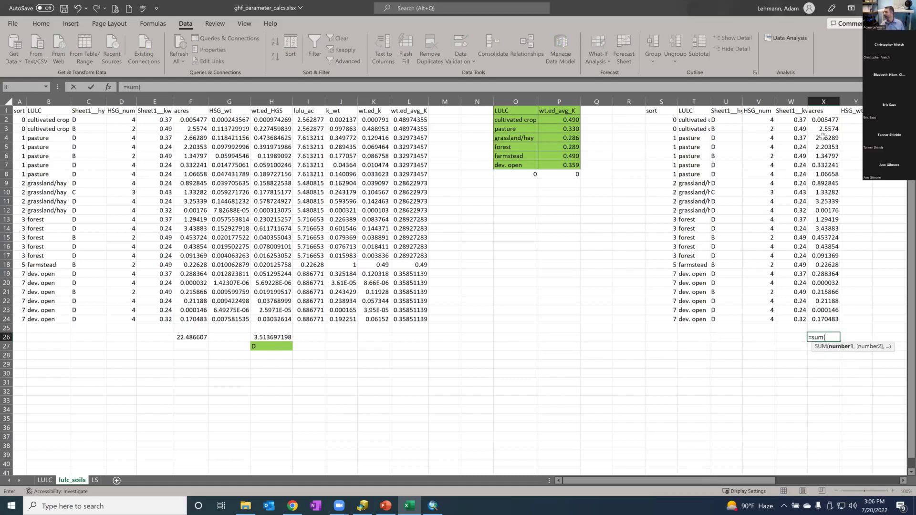
left_click_drag(823, 120, 823, 228)
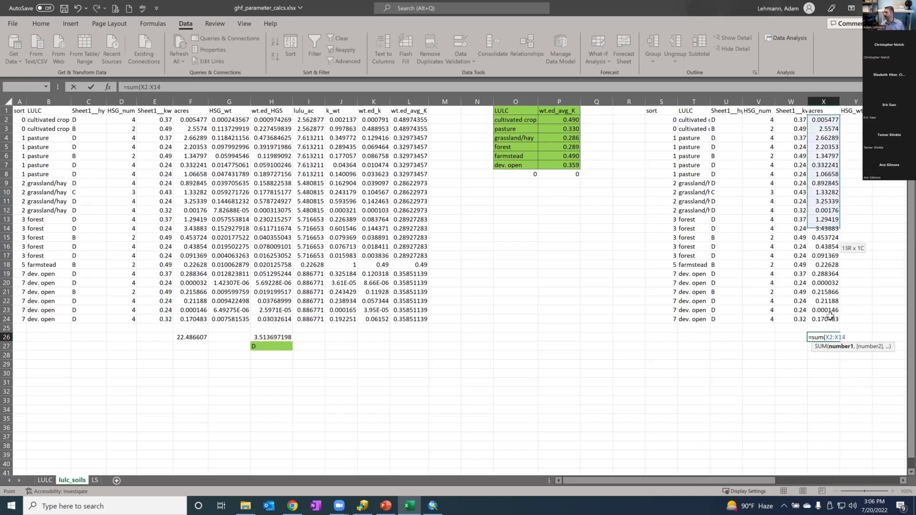
left_click_drag(829, 315, 829, 316)
key("Return")
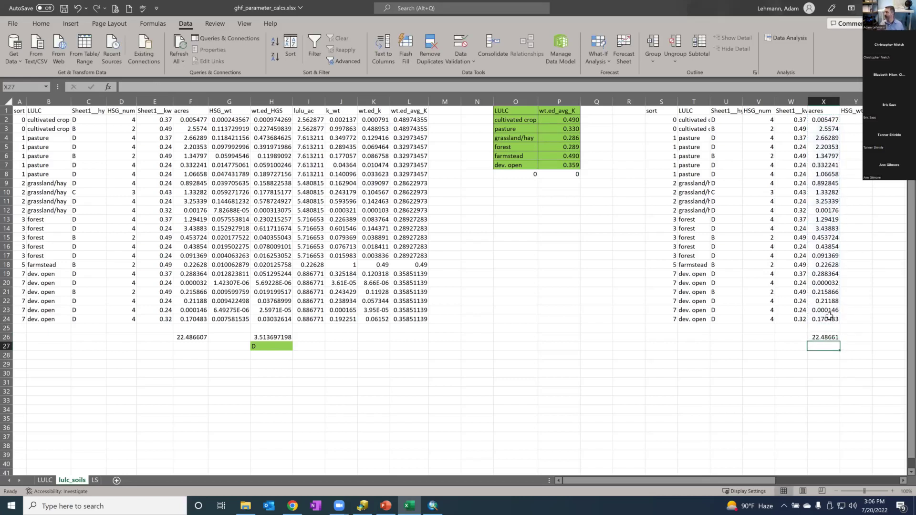
- Compute the first record's HSG_wt in Y2 by dividing its acres by the total acres with =X2/X26
left_click(848, 123)
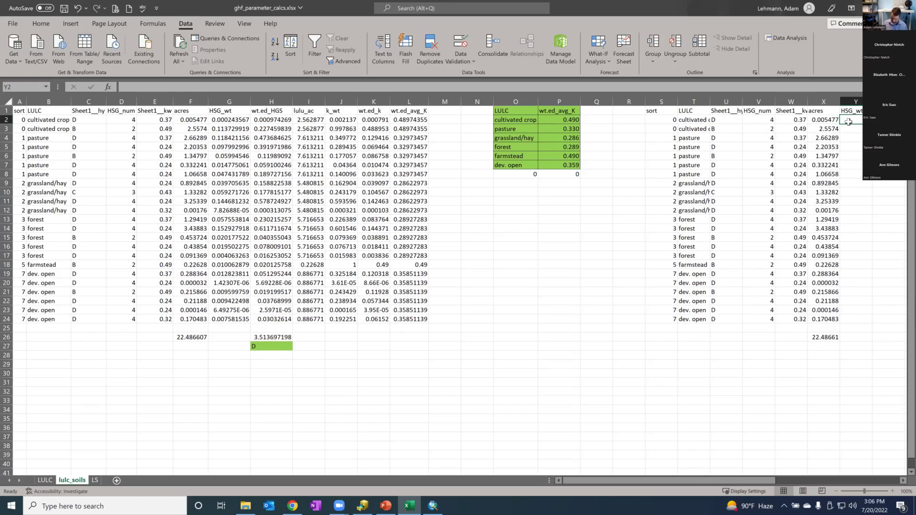
type("=")
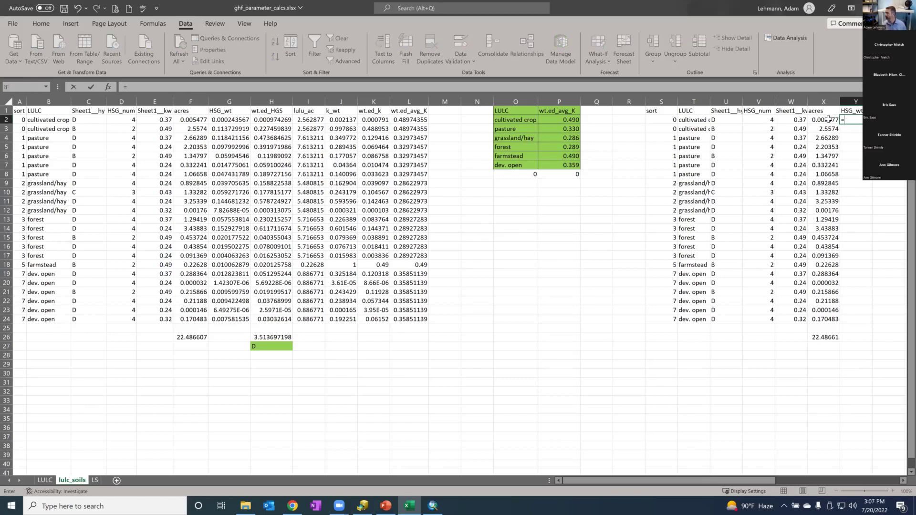
left_click(827, 119)
type("/")
left_click(823, 336)
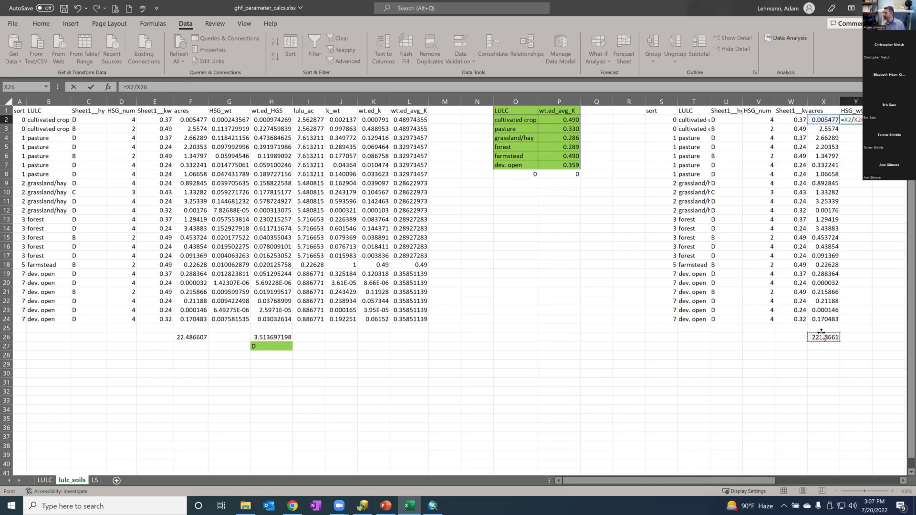
left_click(141, 87)
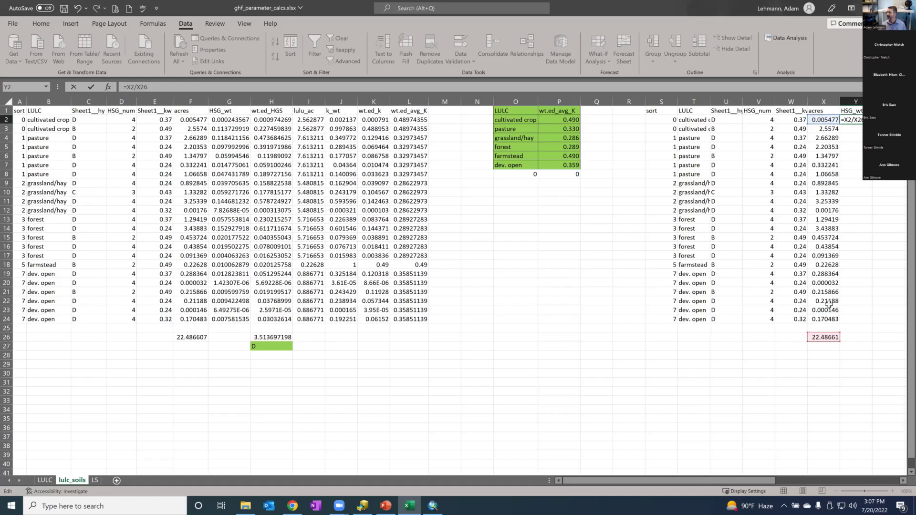
key("Return")
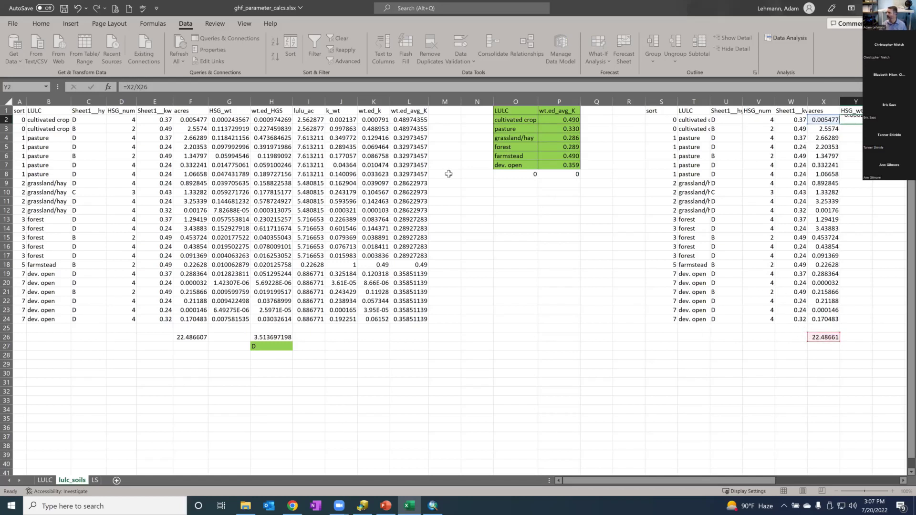
- Try to fill the HSG_wt formula =X2/X26 from Y2 down through Y24
left_click(855, 120)
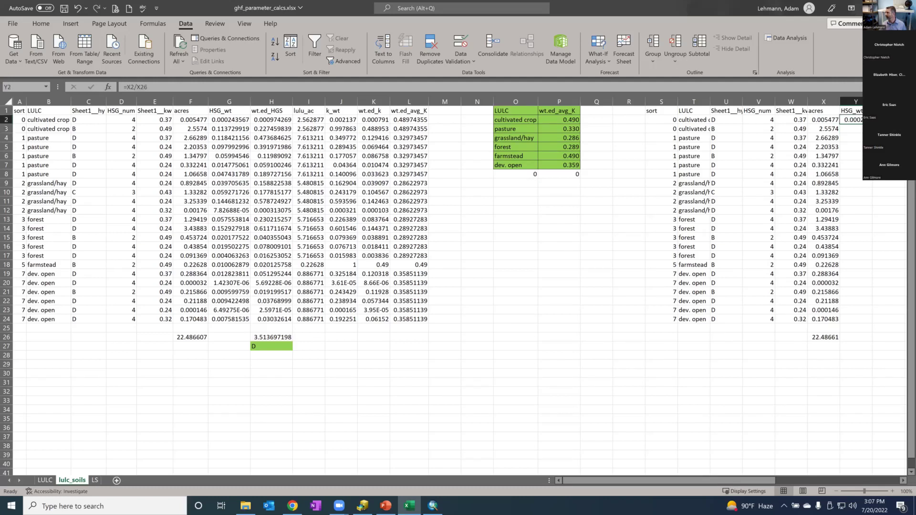
double_click(872, 124)
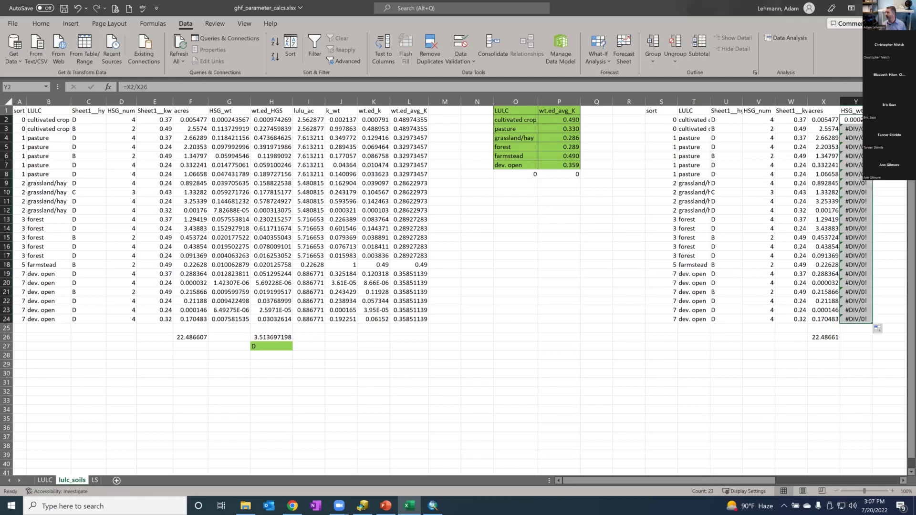
- Lock the total acres row in the Y2 formula as =X2/X$26 and fill it down through Y24
left_click(854, 120)
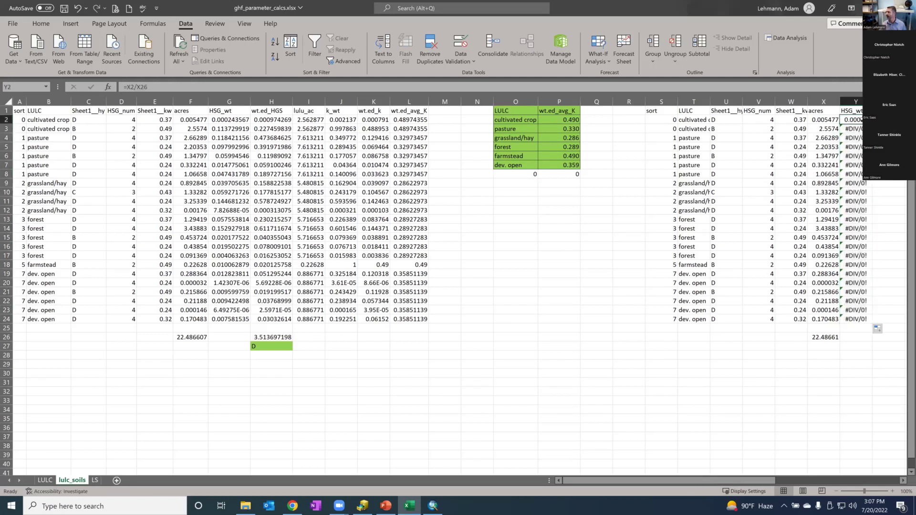
left_click(144, 86)
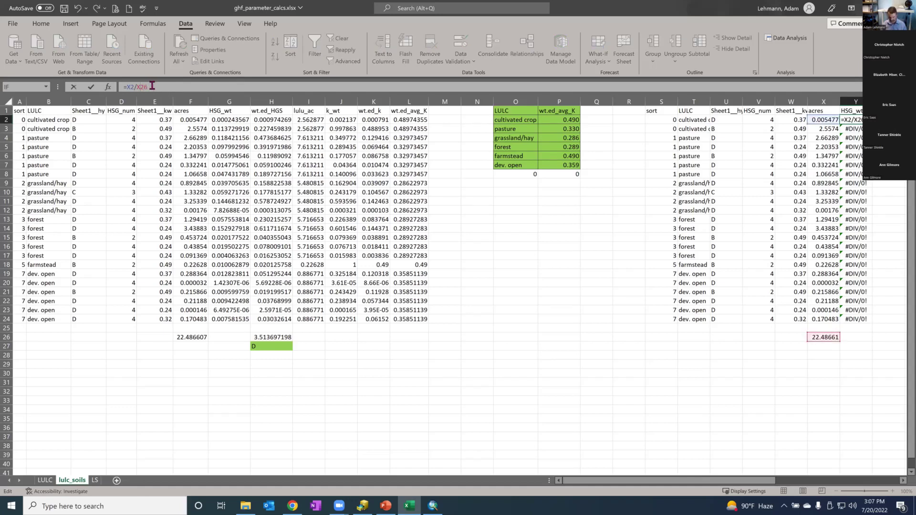
key("Return")
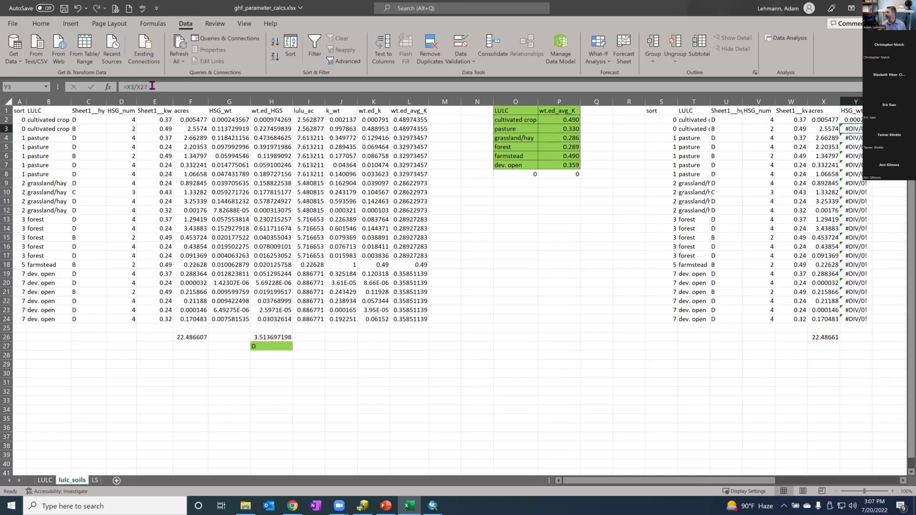
left_click(855, 119)
double_click(871, 125)
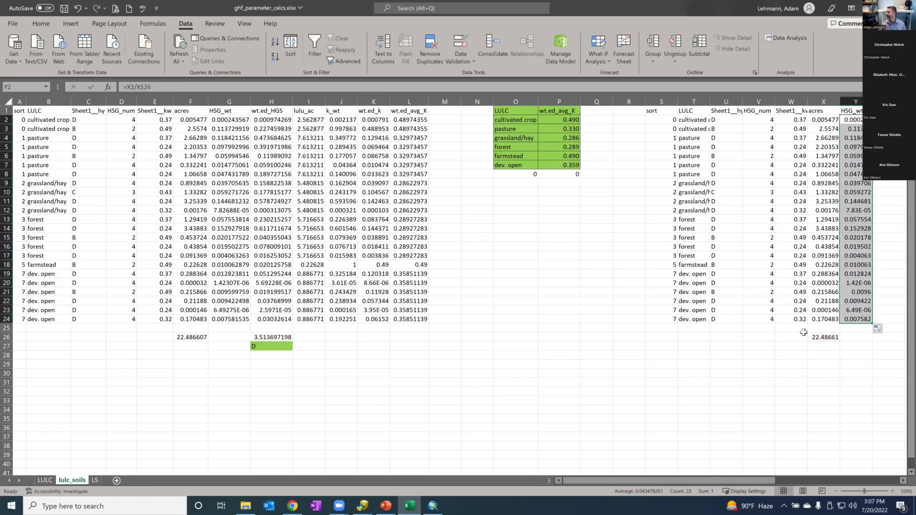
left_click_drag(770, 487, 786, 485)
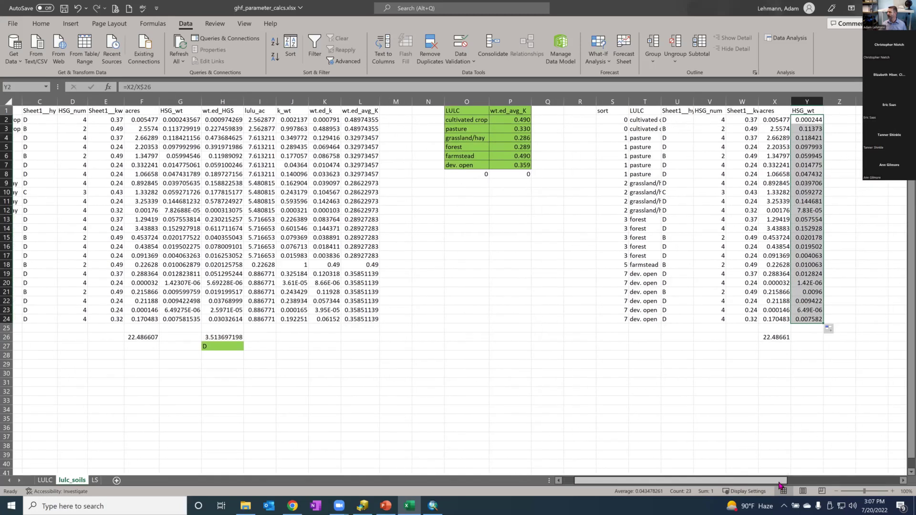
- Enter the column header wt.ed_HSG in cell Z1, beside the HSG_wt column
left_click(842, 111)
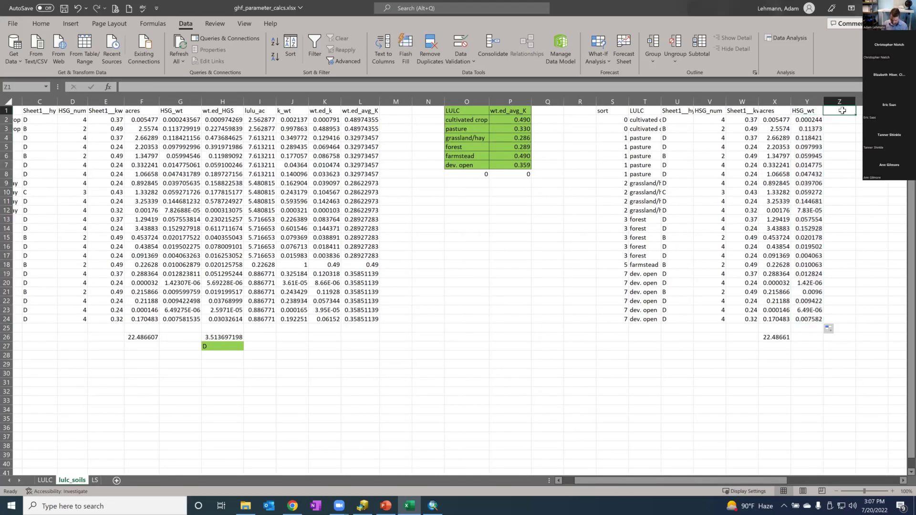
type("wt.")
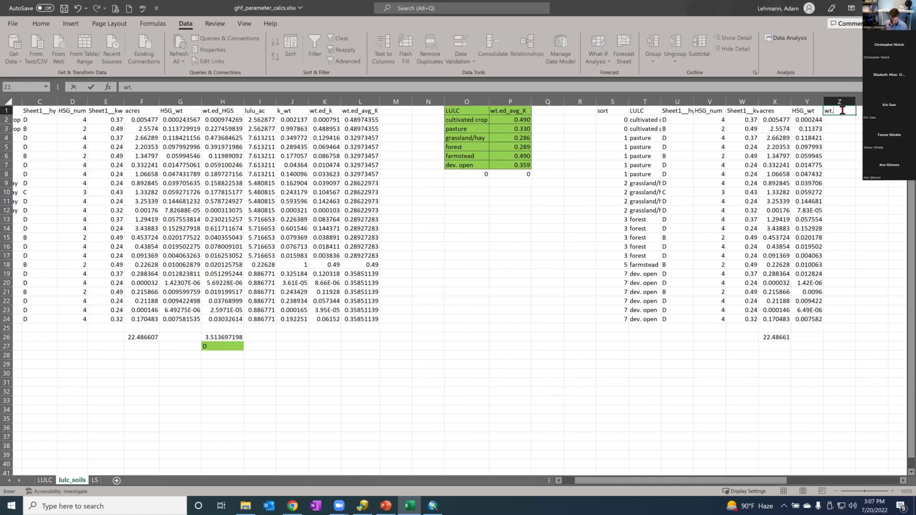
type("ed_HSG")
key("Return")
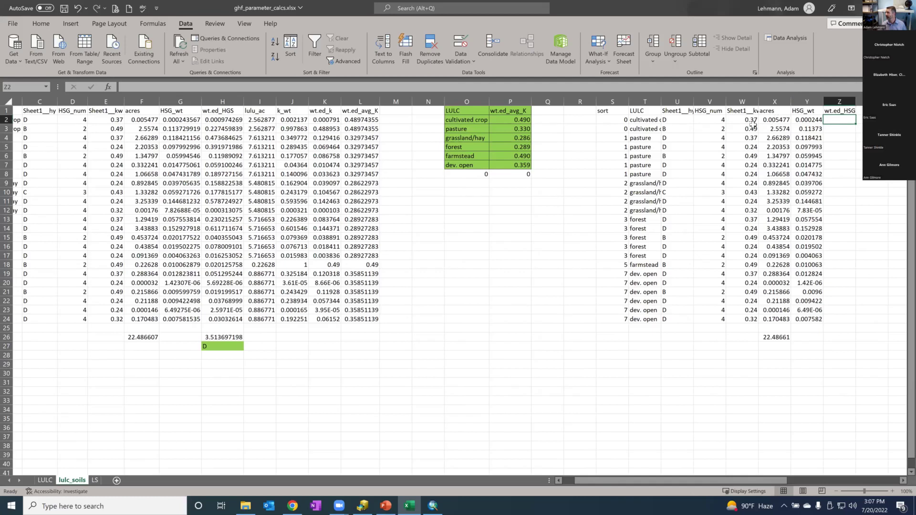
- Compute the weighted HSG in Z2 as HSG_num times HSG_wt (=V2*Y2) and fill the formula down to row 24
left_click(711, 119)
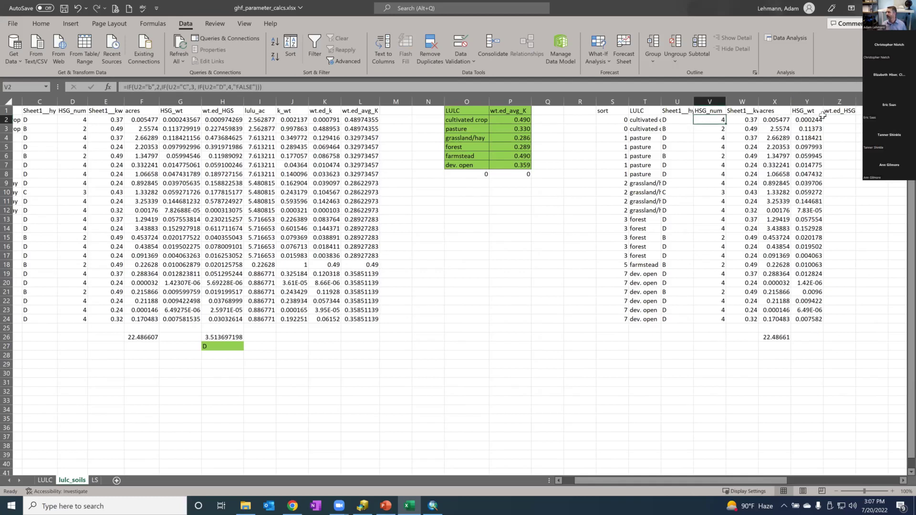
left_click(839, 117)
type("=")
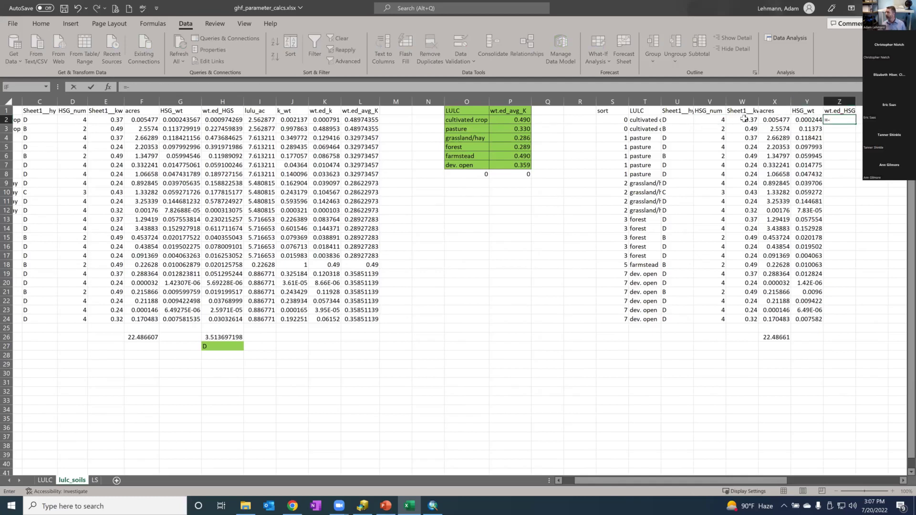
left_click(723, 119)
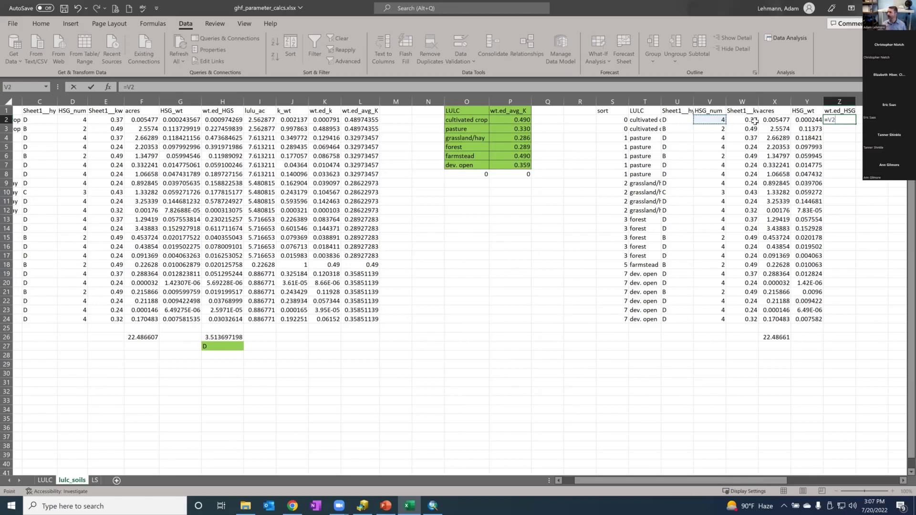
type("*")
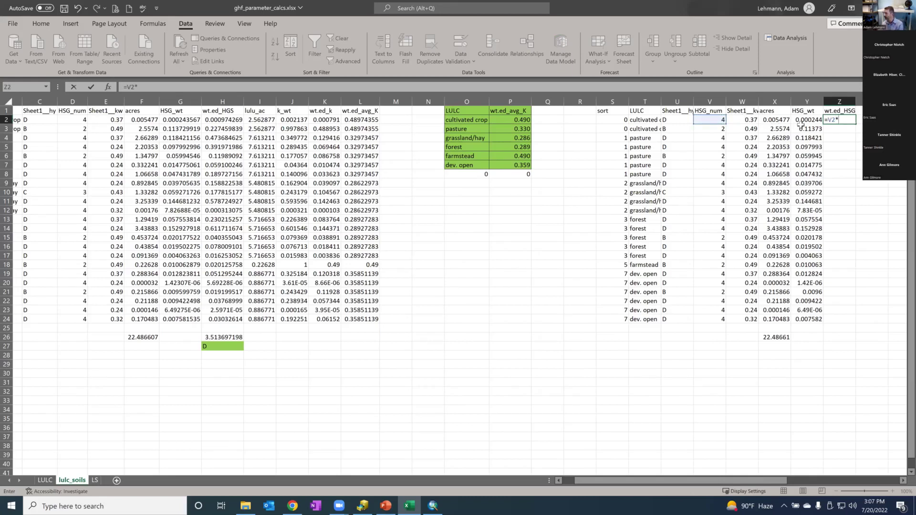
left_click(808, 122)
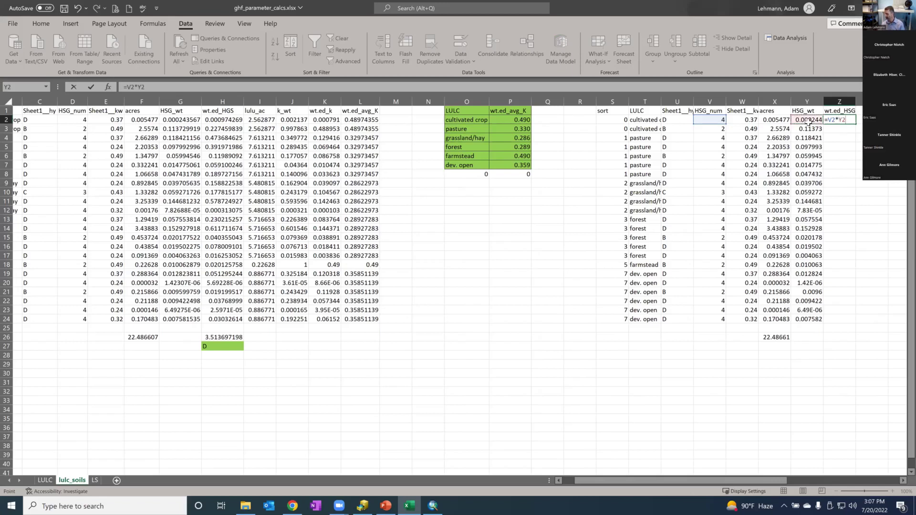
key("Return")
left_click(844, 120)
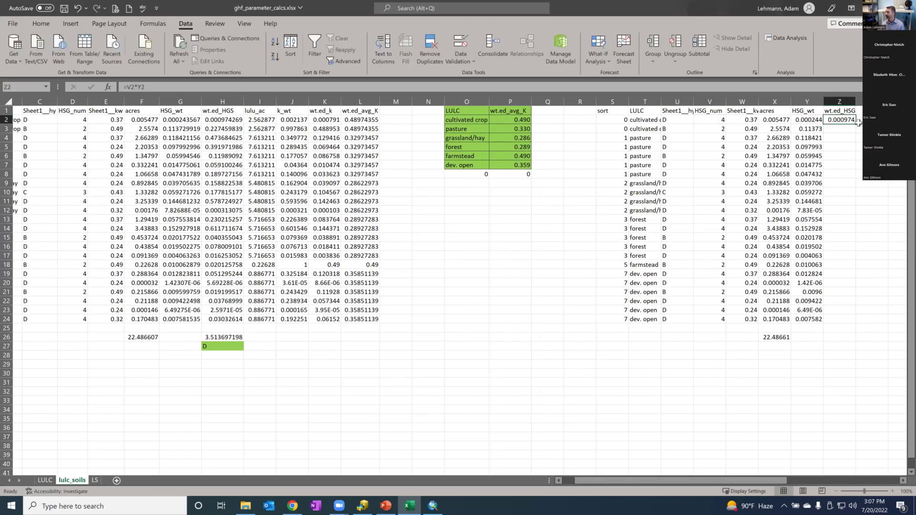
double_click(856, 123)
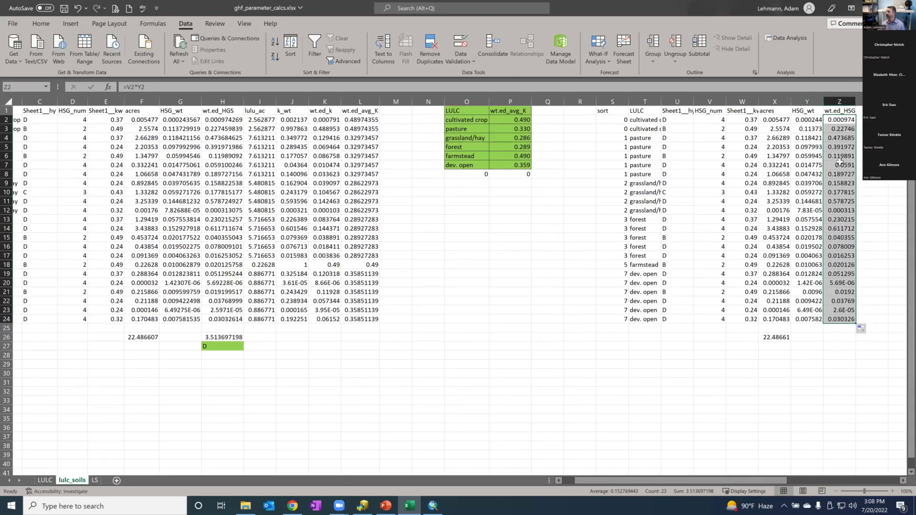
- Sum the wt.ed_HSG values Z2:Z24 in cell Z26 and enter the soil group D in Z27
left_click(844, 337)
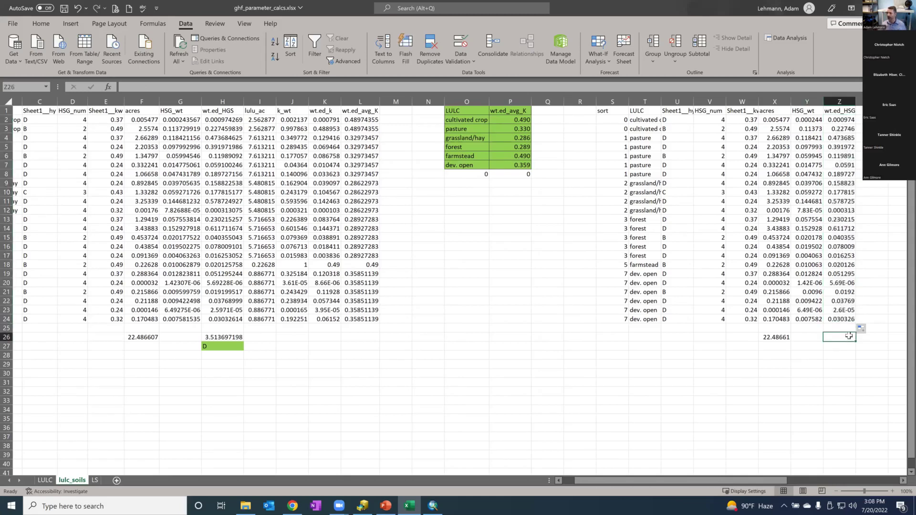
type("=sum(")
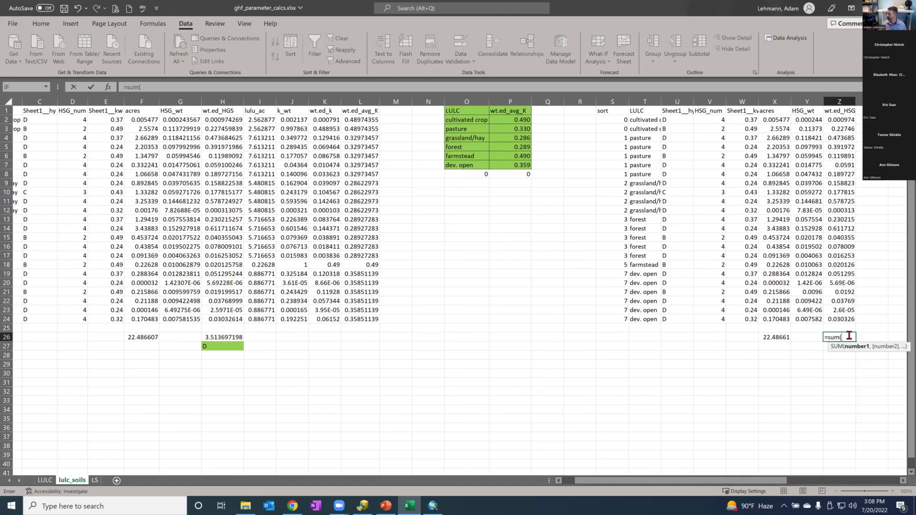
left_click_drag(841, 120, 827, 314)
key("Return")
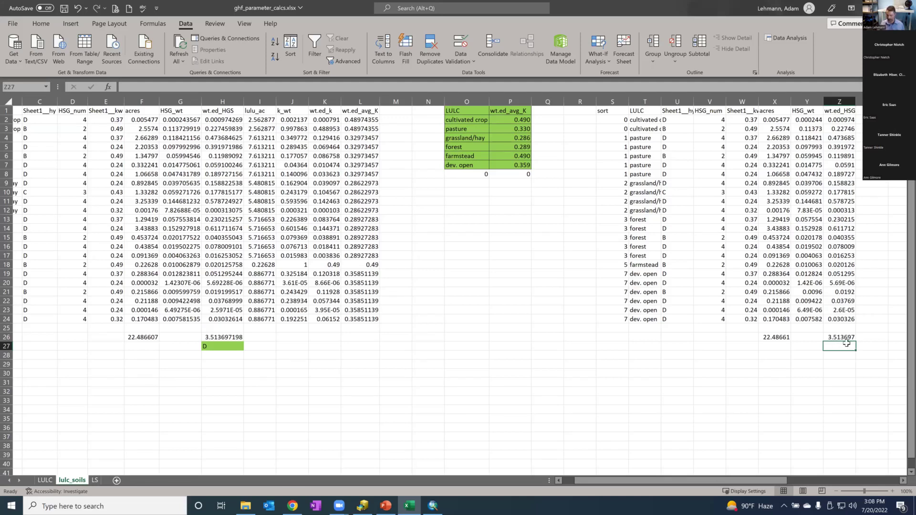
type("D")
key("Return")
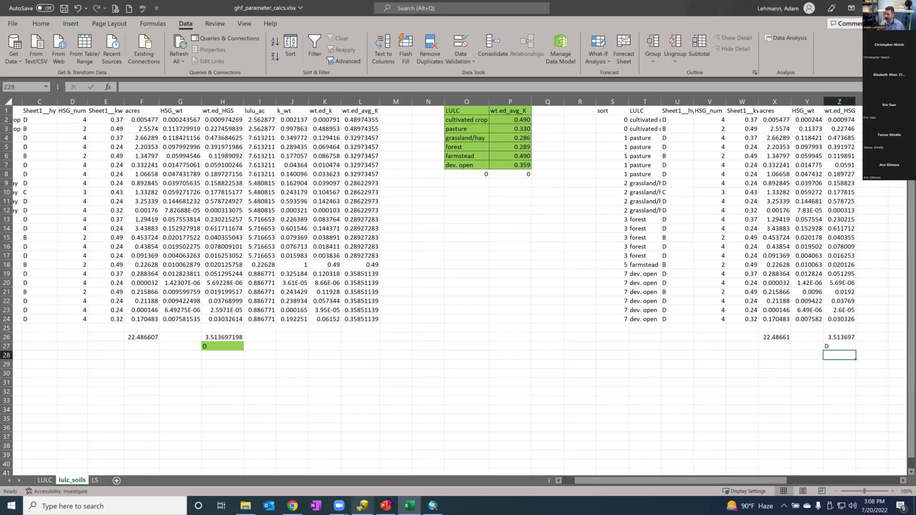
- Switch to the Pollutant Load Estimation Tool in Chrome, choose D as the watershed's HSG, and return to the Excel workbook
left_click(292, 505)
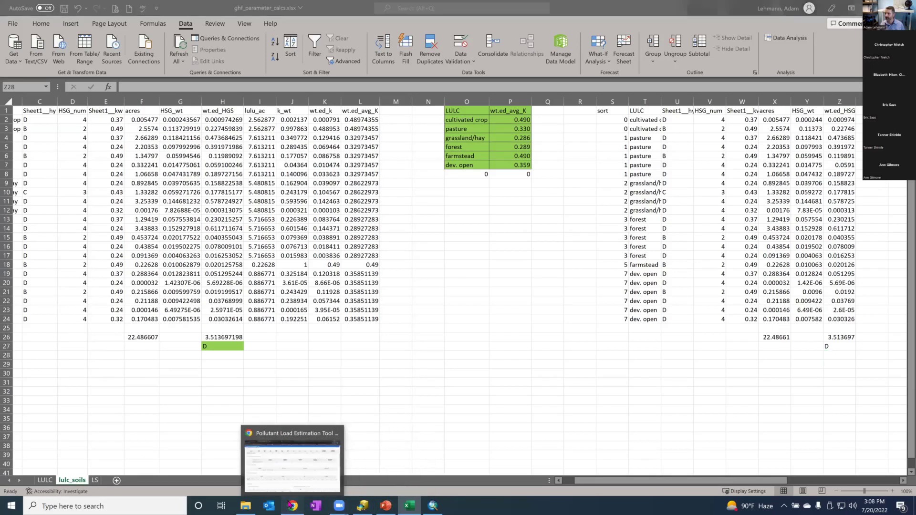
scroll(153, 205, "up", 5)
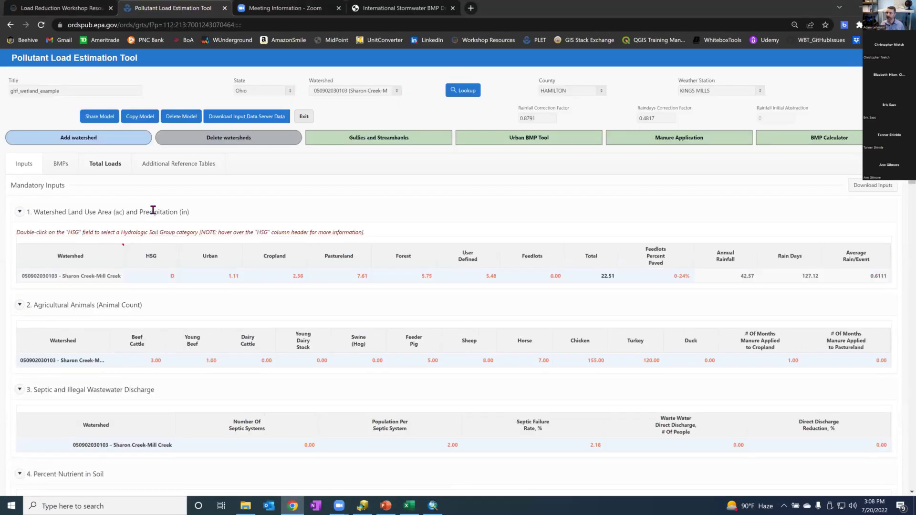
double_click(167, 276)
left_click(171, 276)
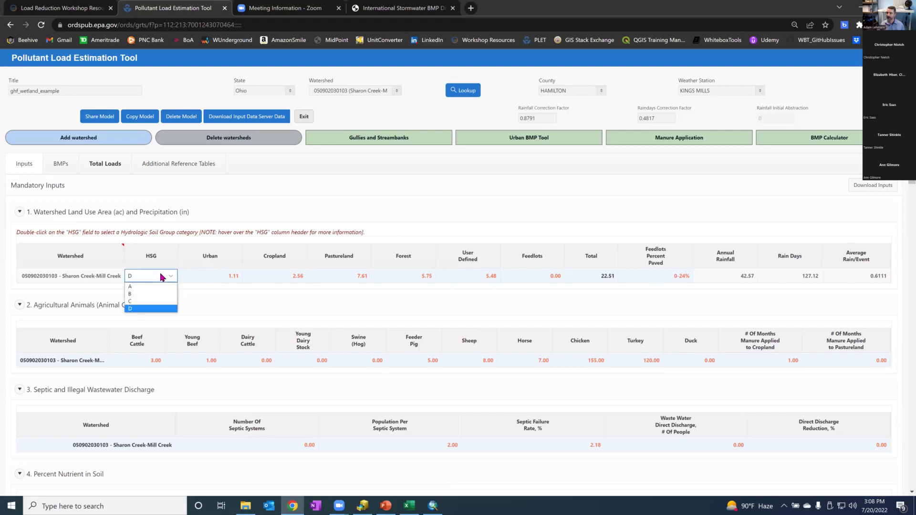
left_click(172, 278)
left_click(173, 278)
left_click(143, 307)
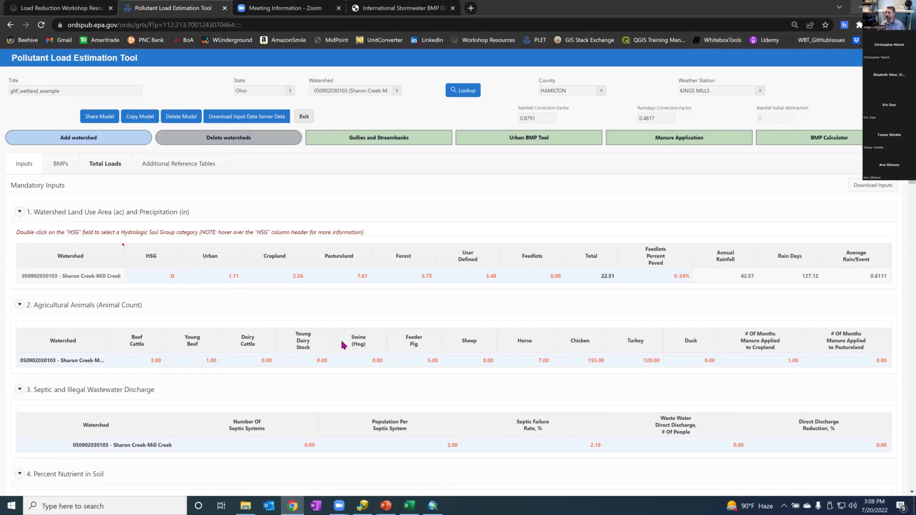
scroll(234, 386, "down", 6)
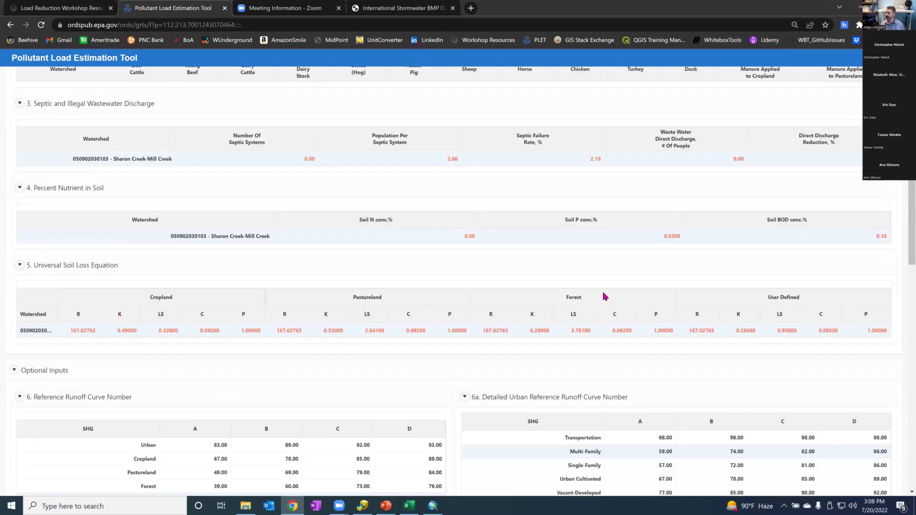
left_click(857, 7)
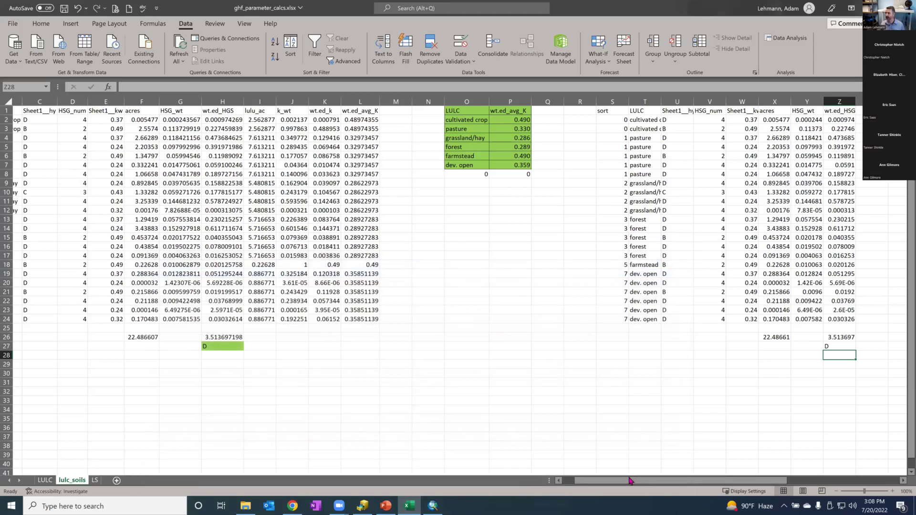
- Enter the header LULUC_acres in cell AA1 and fit column AA's width to it
left_click_drag(628, 480, 667, 483)
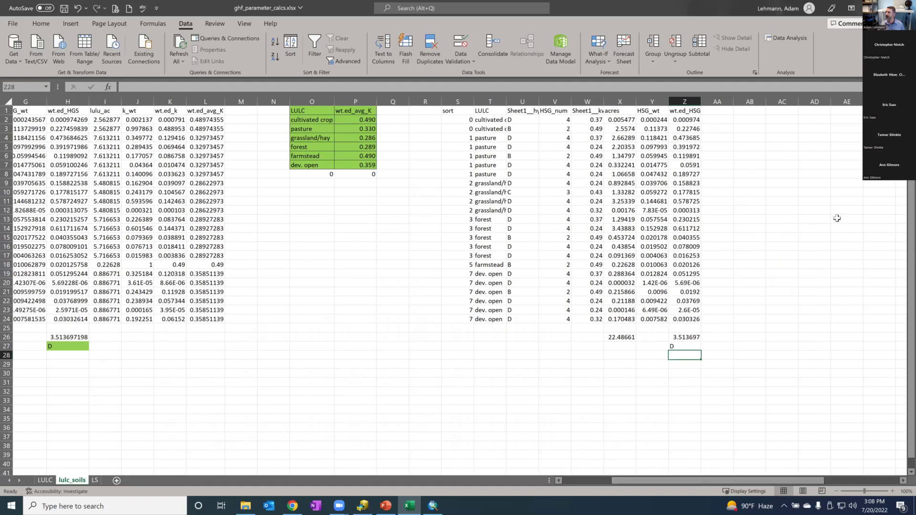
left_click(719, 110)
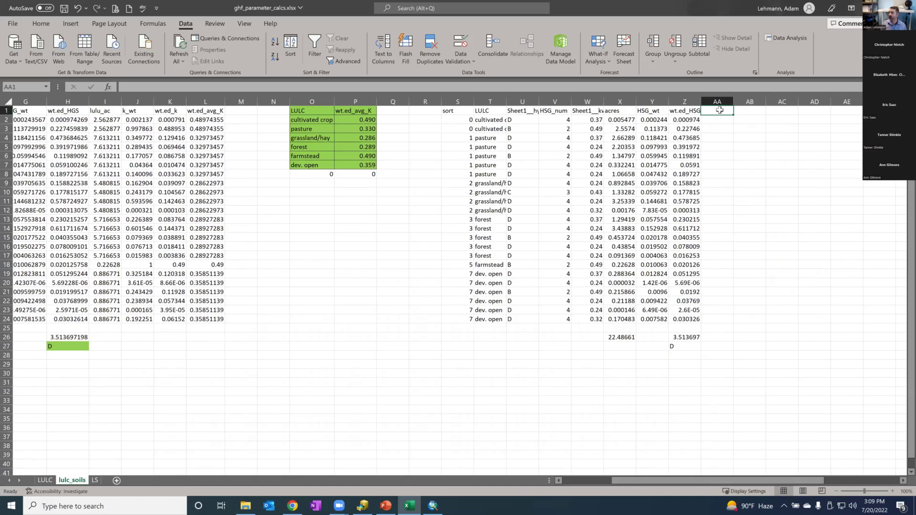
left_click(104, 101)
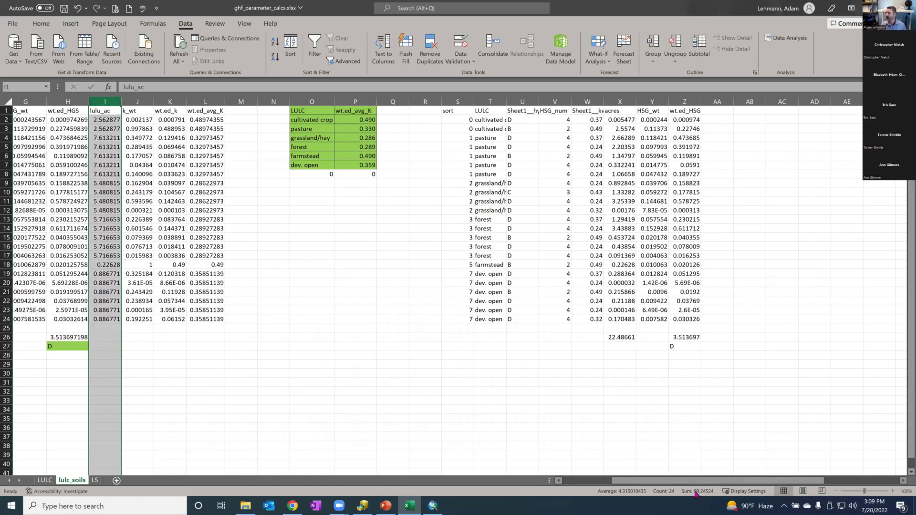
left_click_drag(685, 481, 607, 483)
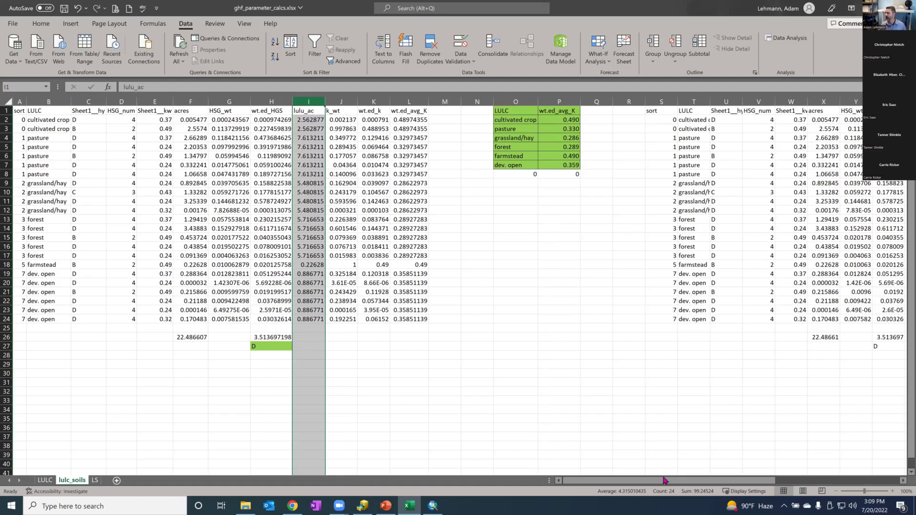
left_click_drag(723, 481, 866, 479)
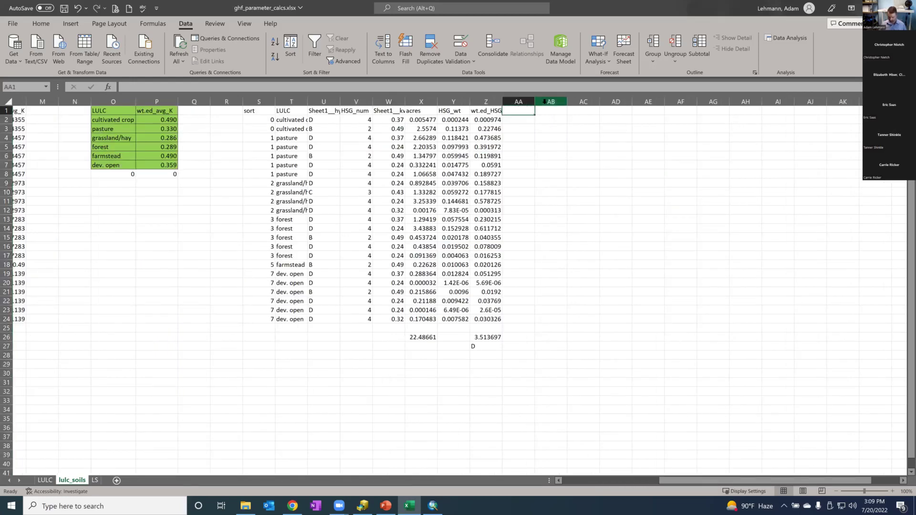
type("LULUC_acres")
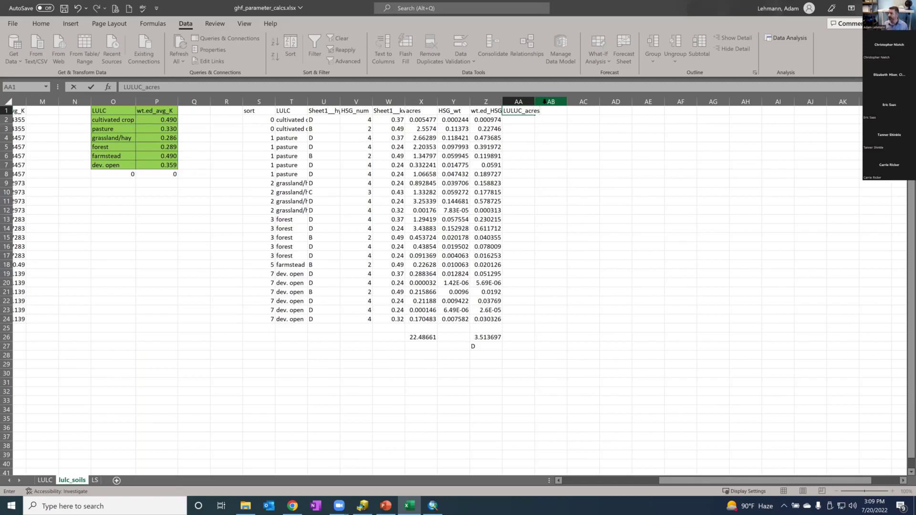
key("Return")
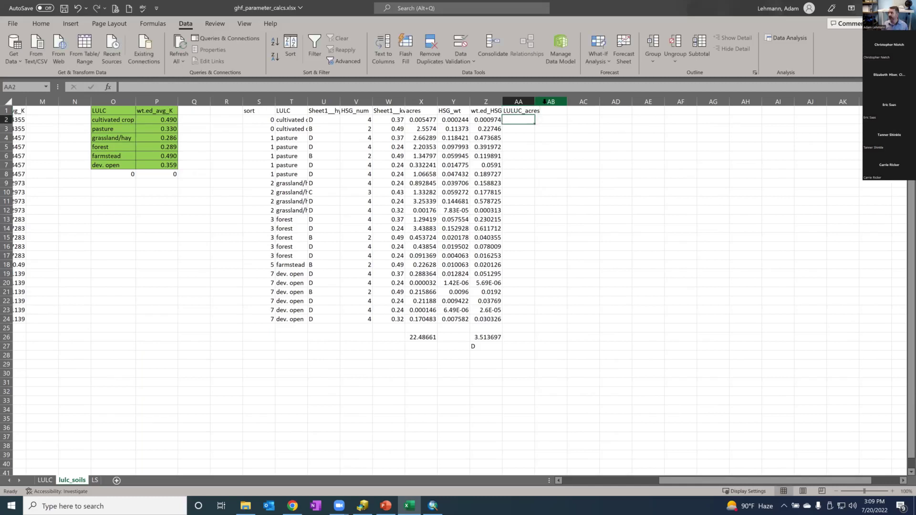
double_click(535, 101)
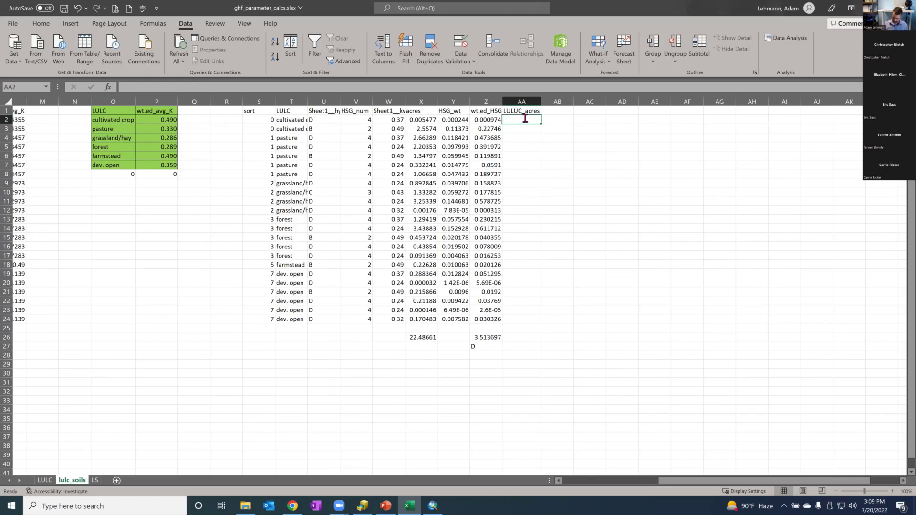
- Total the acres for each land use in AA2 with =SUMIF(T:T,@T:T,X:X), accepting the suggested formula correction
type("=sum")
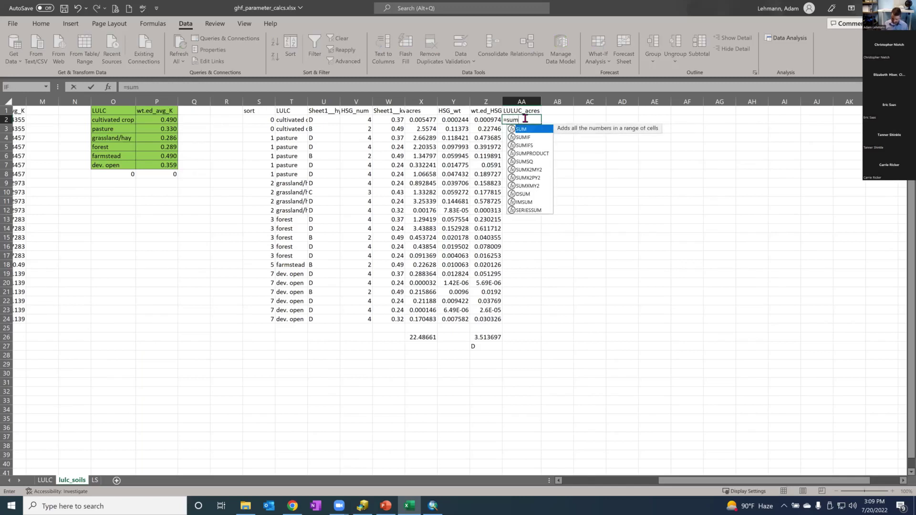
type("if(")
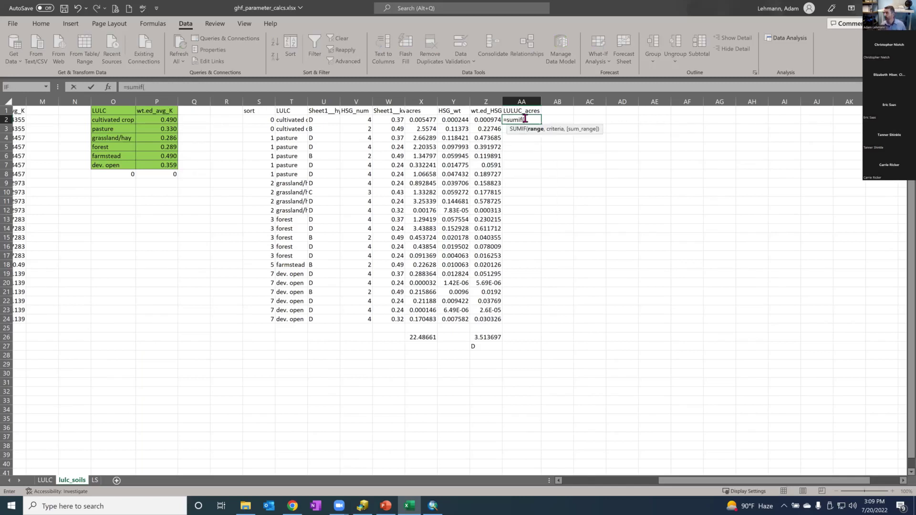
left_click(301, 101)
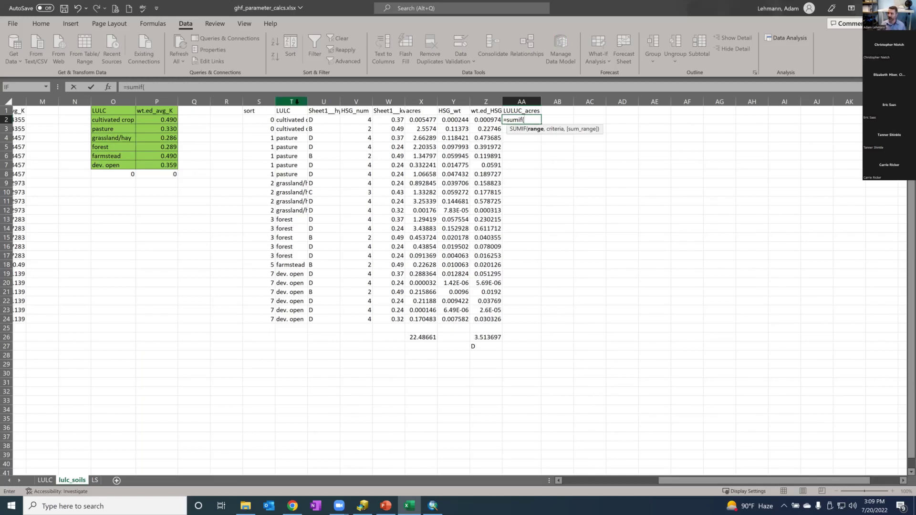
left_click(296, 101)
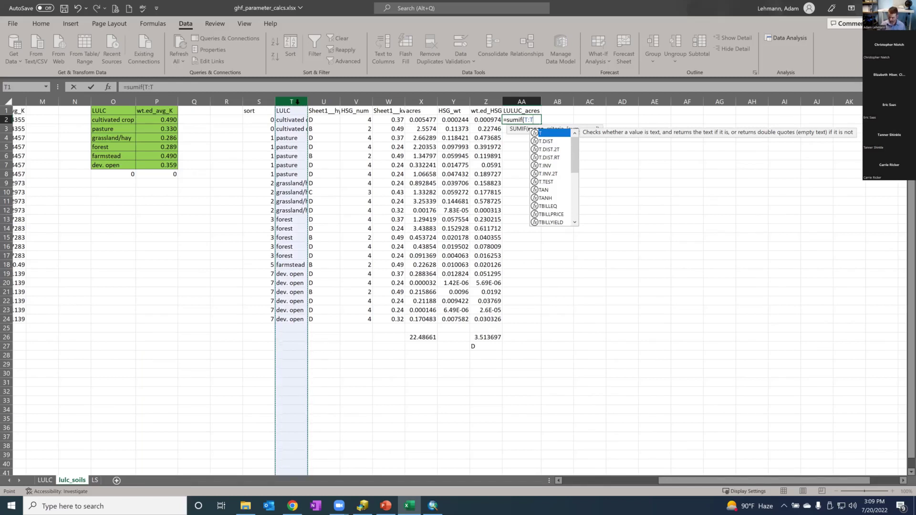
type(",")
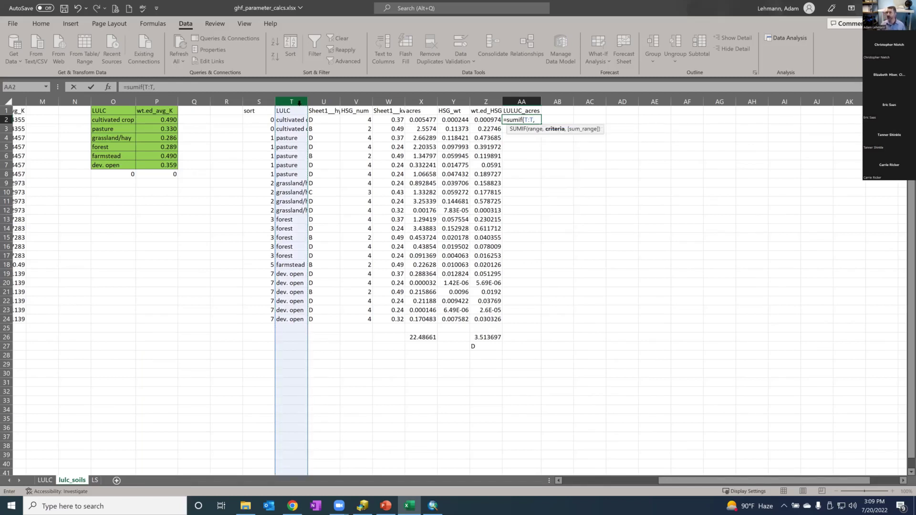
left_click(299, 102)
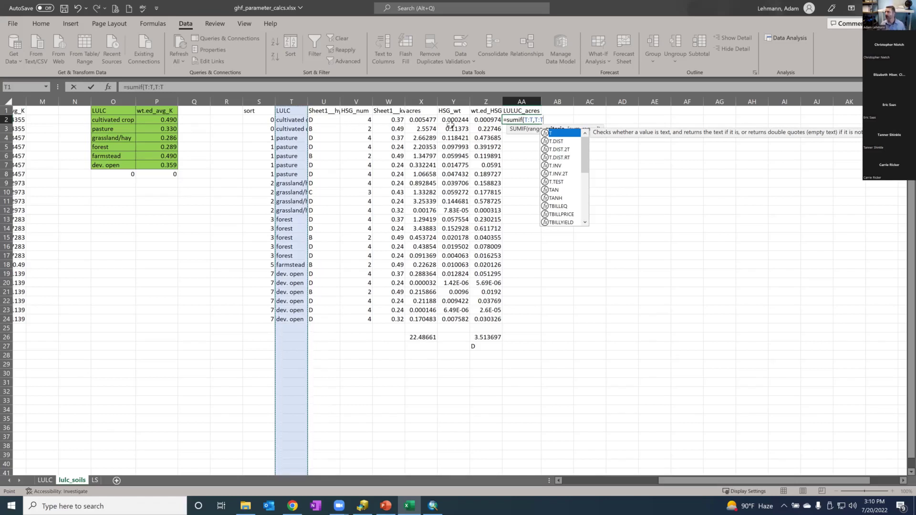
type(",")
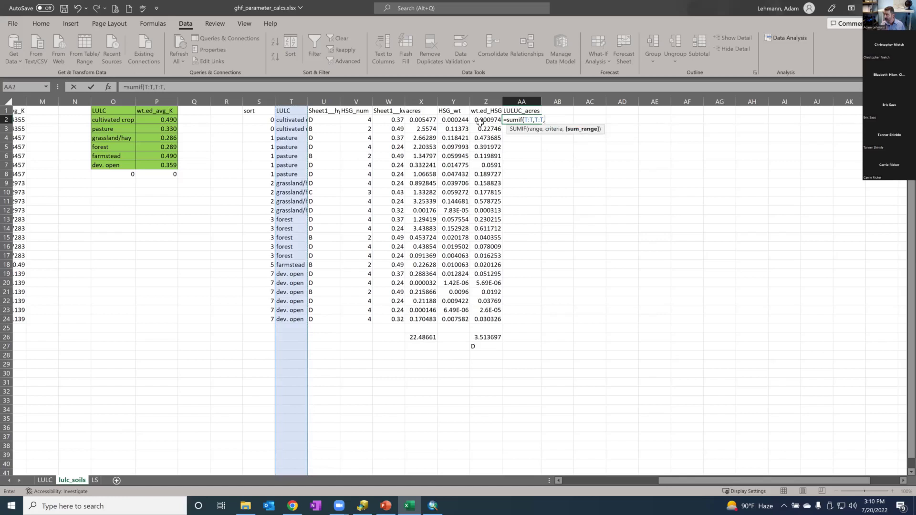
left_click(422, 102)
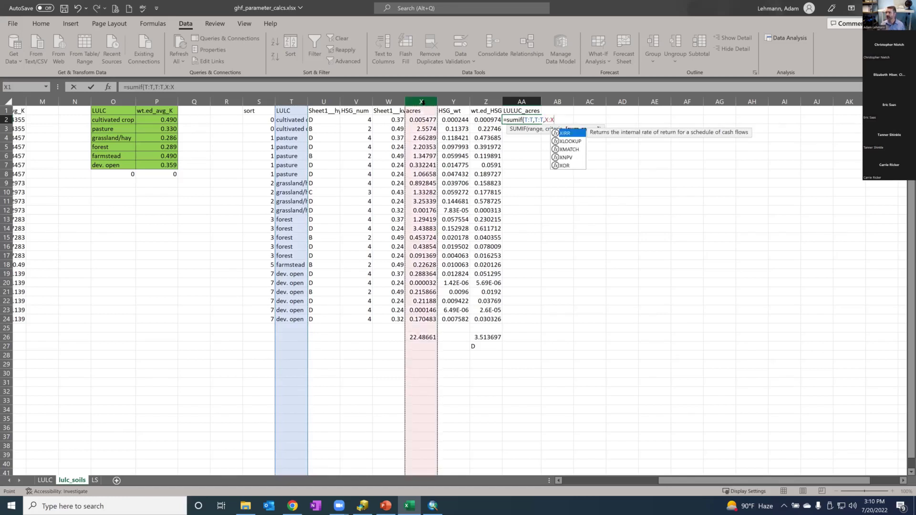
key("Return")
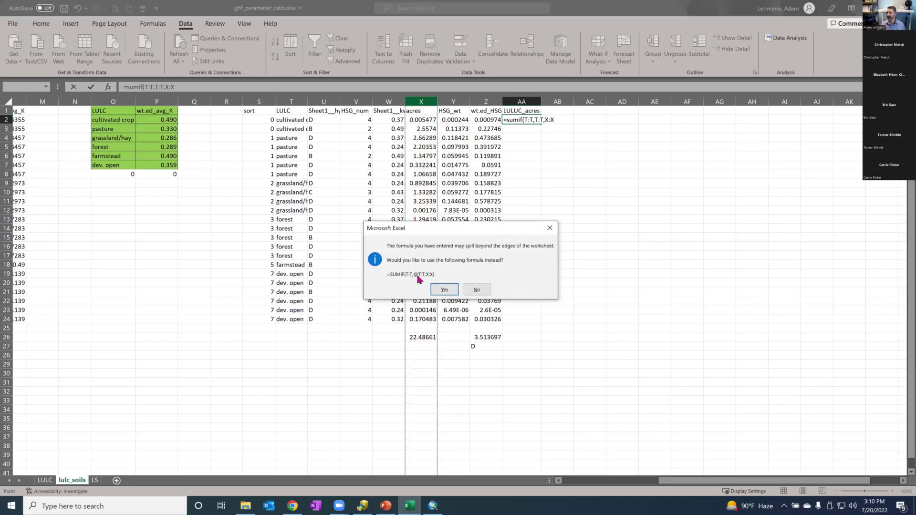
left_click(438, 288)
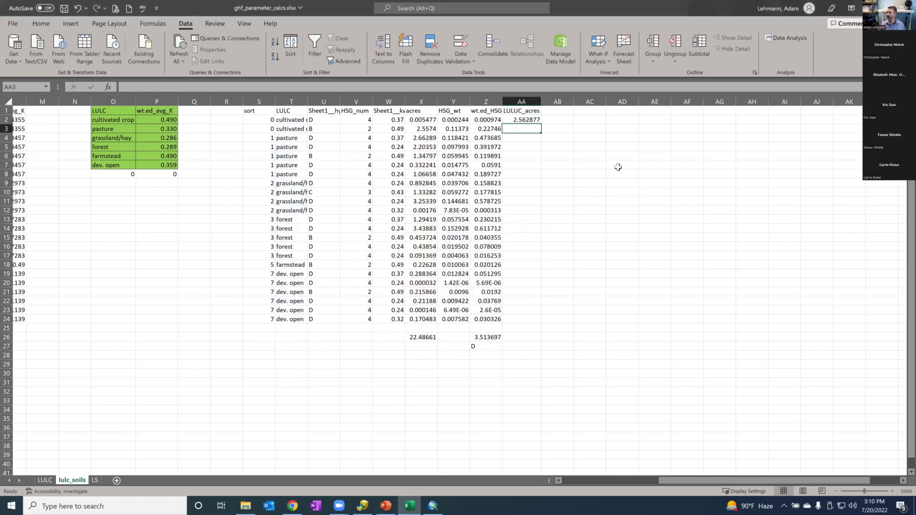
- Fill the LULUC_acres formula from AA2 down to row 24 and review the cultivated crop, pasture and grassland/hay row groups
left_click(525, 120)
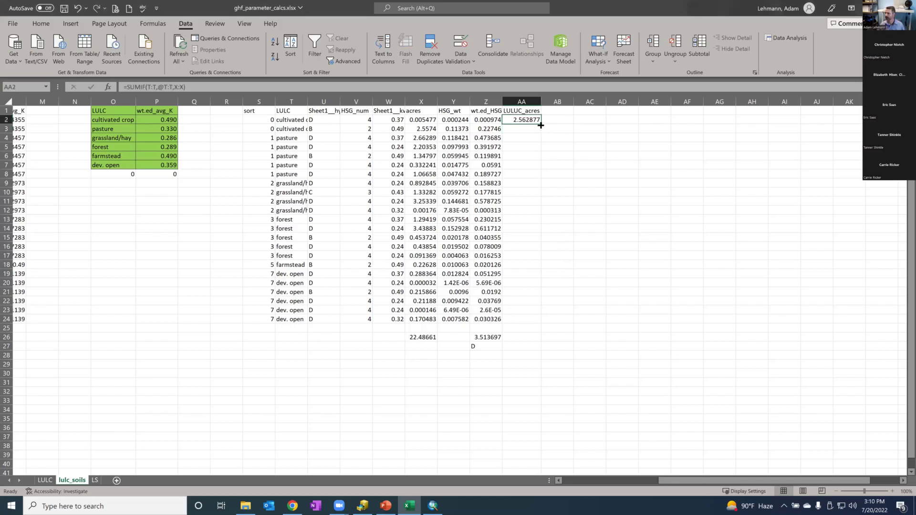
double_click(541, 125)
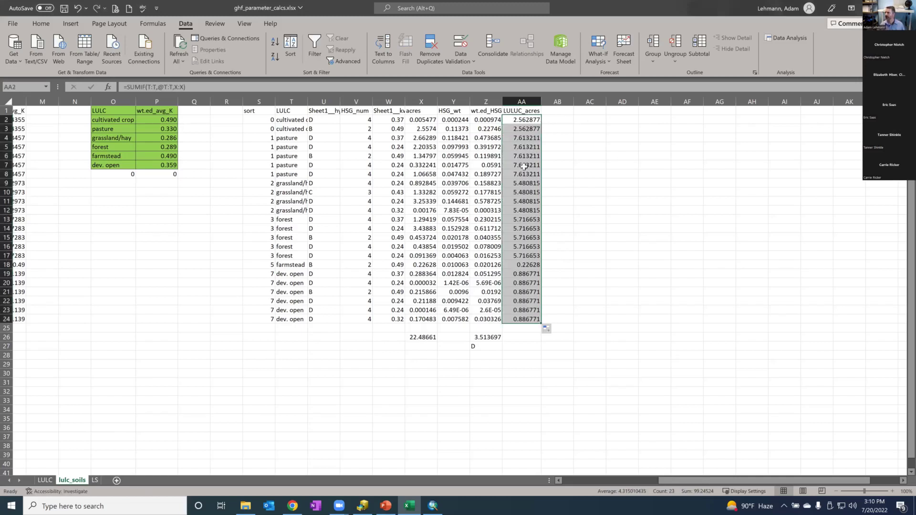
left_click_drag(265, 120, 531, 125)
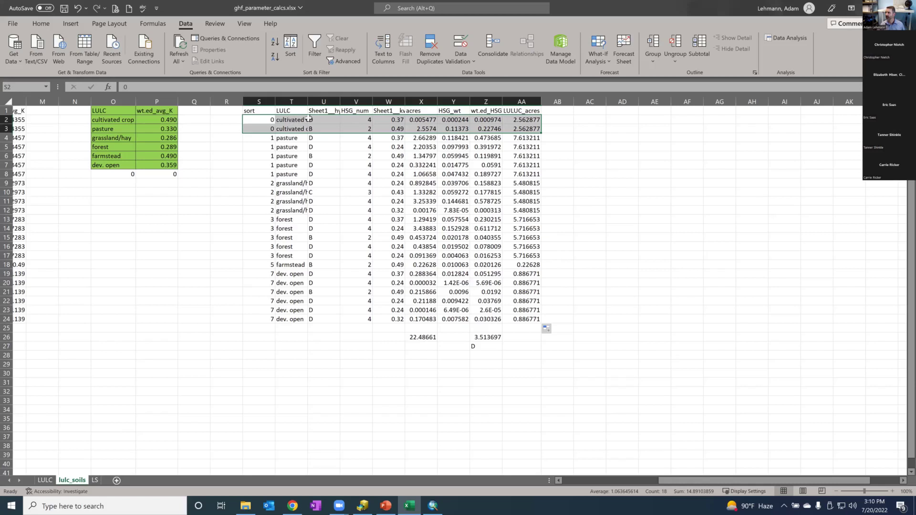
left_click_drag(286, 138, 532, 177)
left_click_drag(291, 184, 525, 210)
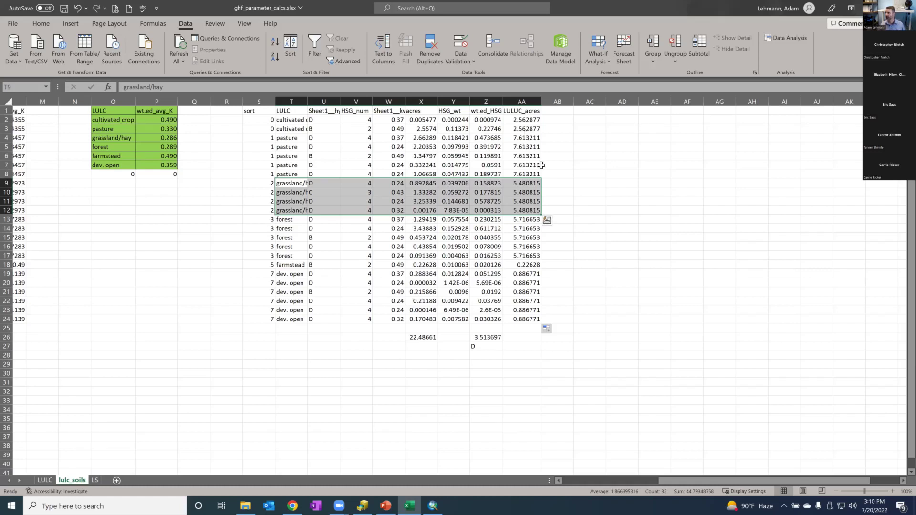
- Add a K_wt column in AB that divides acres by LULUC_acres (=X2/AA2), filled down to row 24
left_click(561, 110)
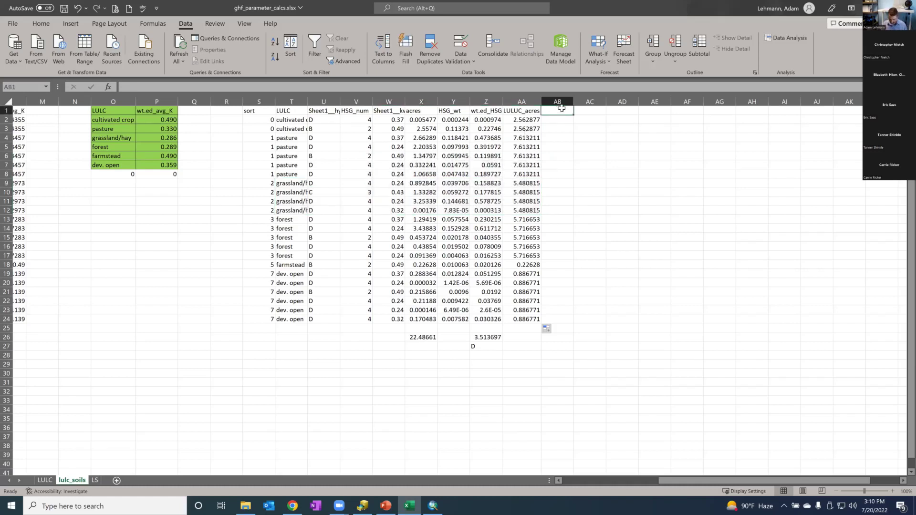
type("K_wt")
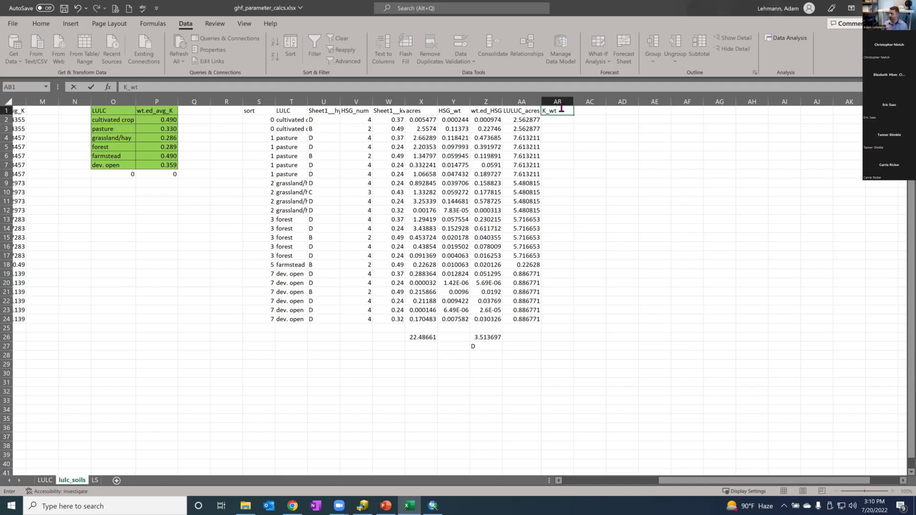
key("Return")
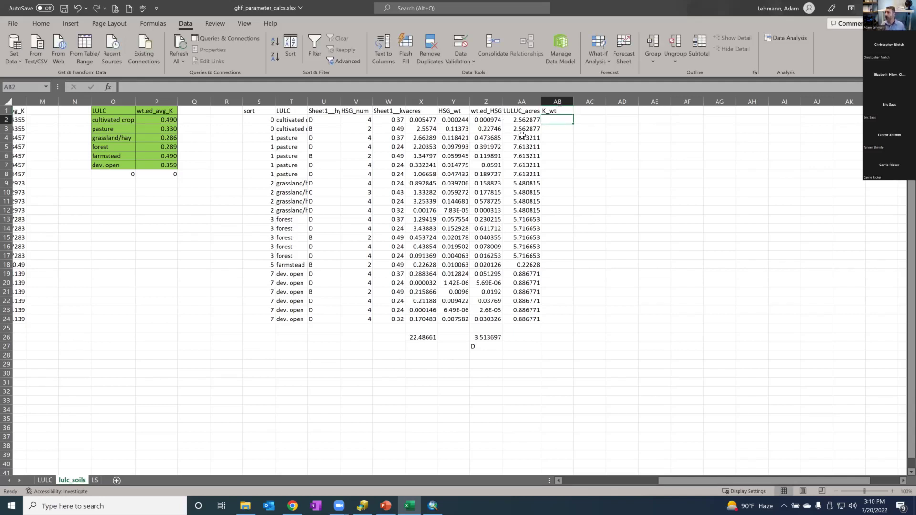
type("=")
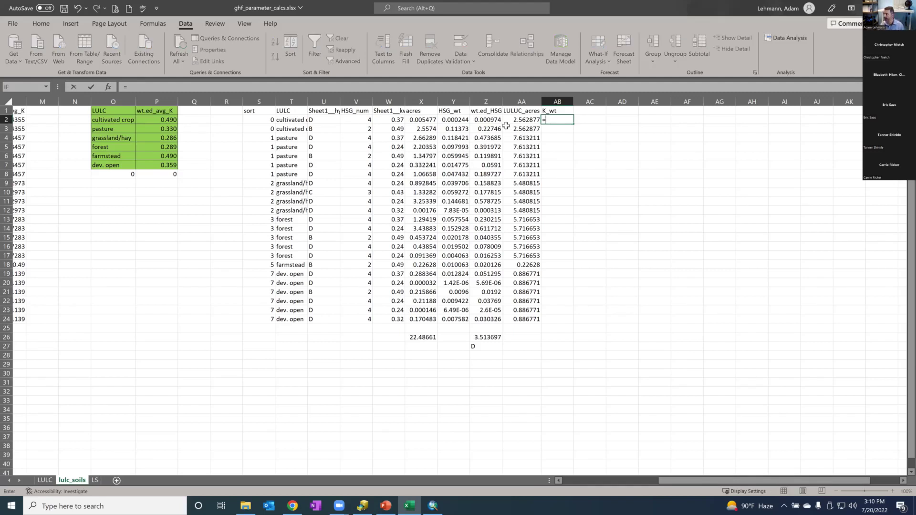
left_click(422, 121)
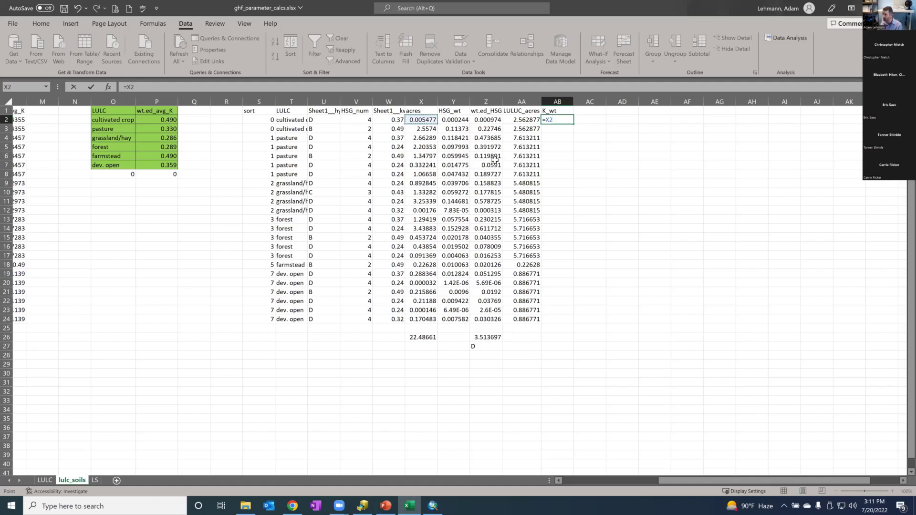
type("/")
left_click(528, 117)
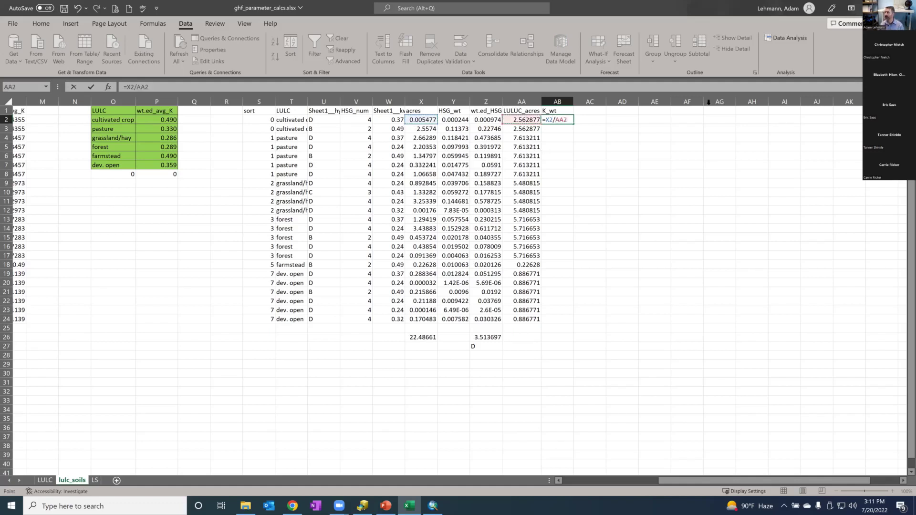
key("Return")
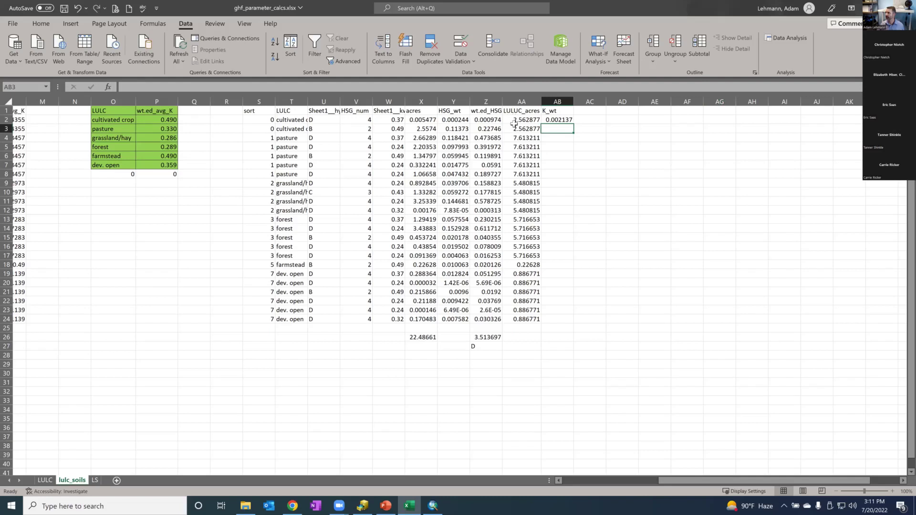
left_click(552, 119)
double_click(574, 123)
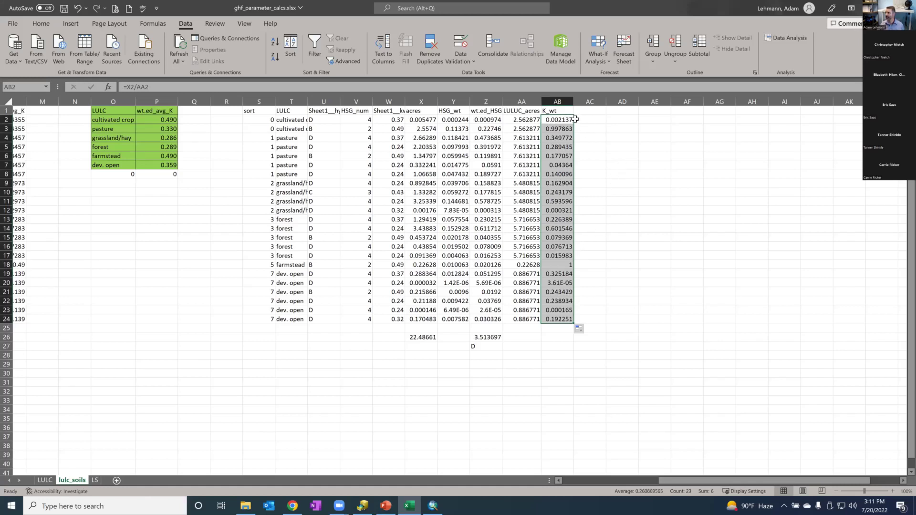
- Add a wt.ed_K column in AC that multiplies the K factor by K_wt (=W2*AB2), filled down to row 24
left_click(583, 111)
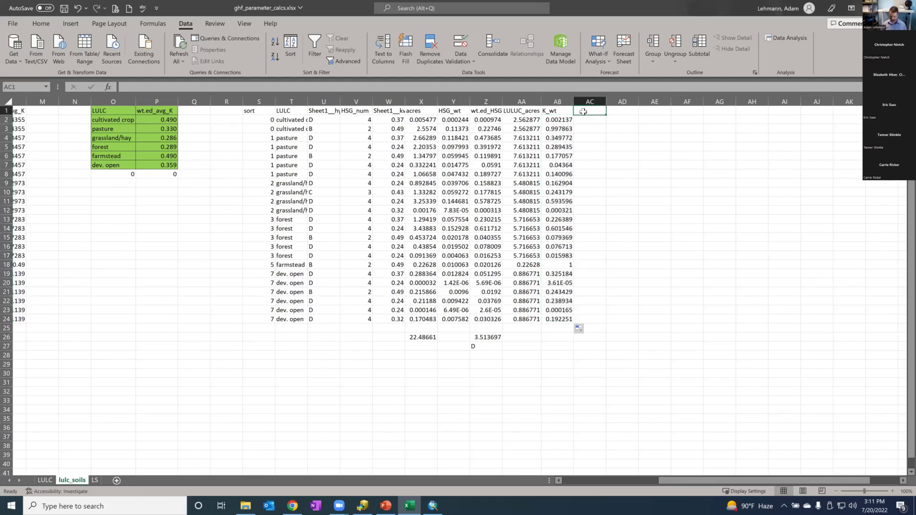
type("w")
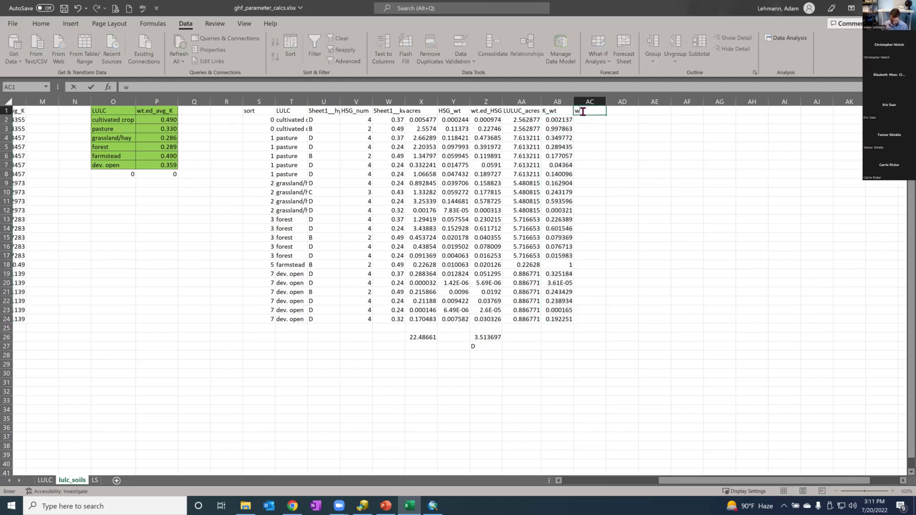
type("t.ed_K")
key("Return")
type("=")
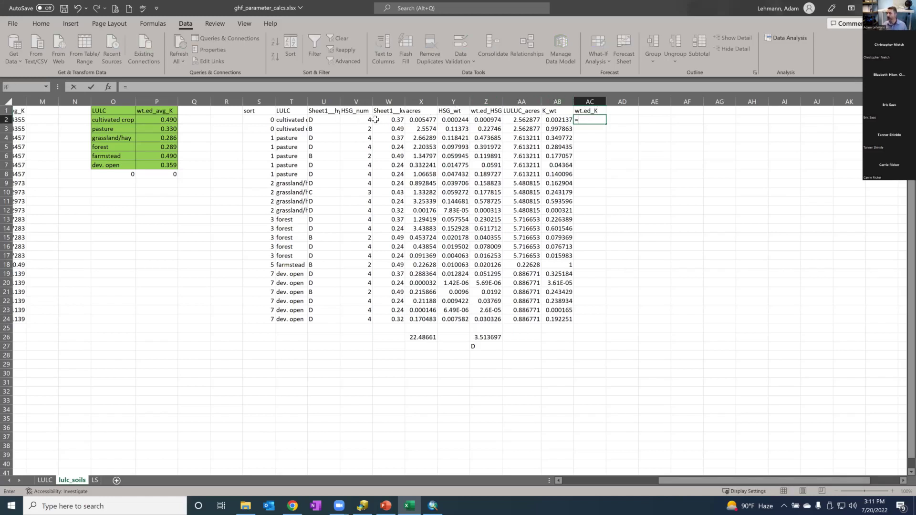
left_click(389, 119)
type("*")
left_click(565, 119)
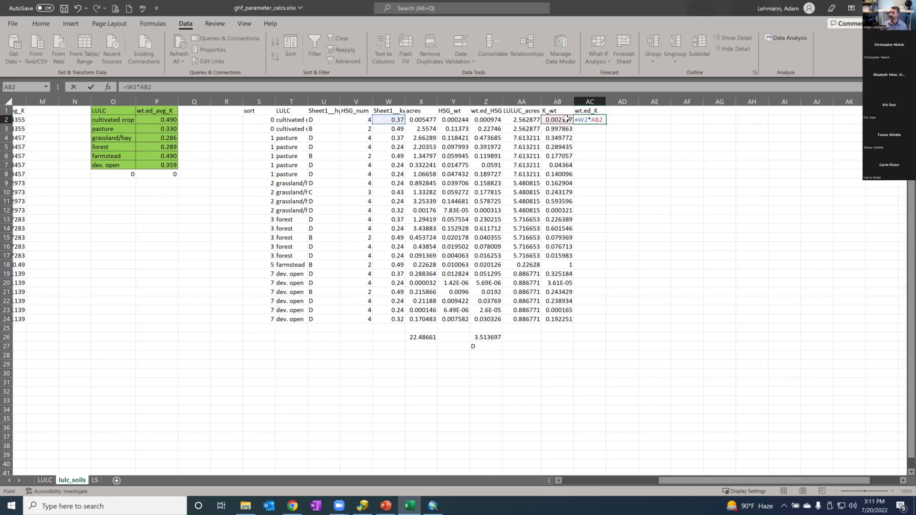
key("Return")
left_click(599, 120)
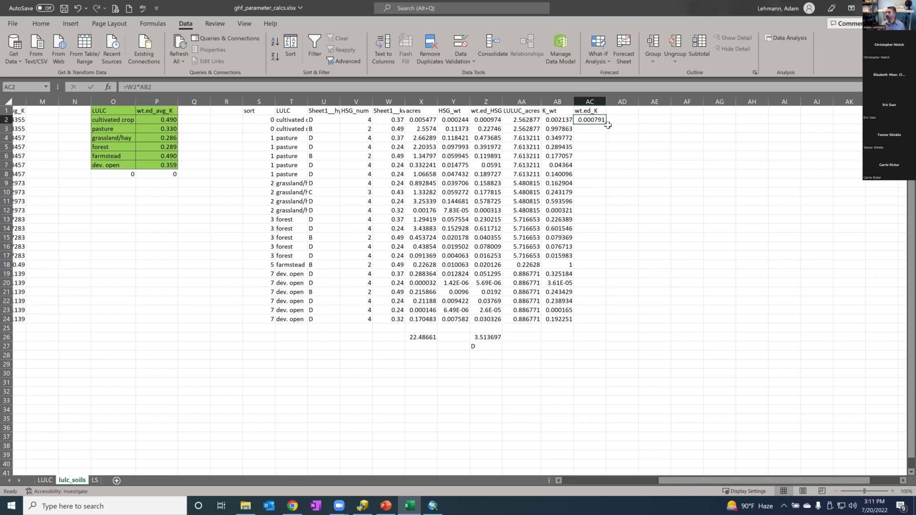
double_click(606, 124)
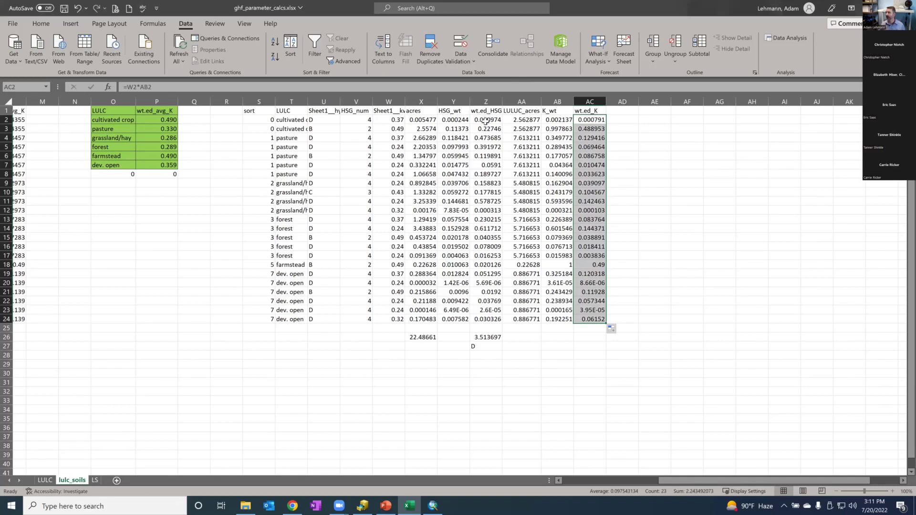
- Enter the header wt.ed_avg_k in cell AD1
left_click(615, 111)
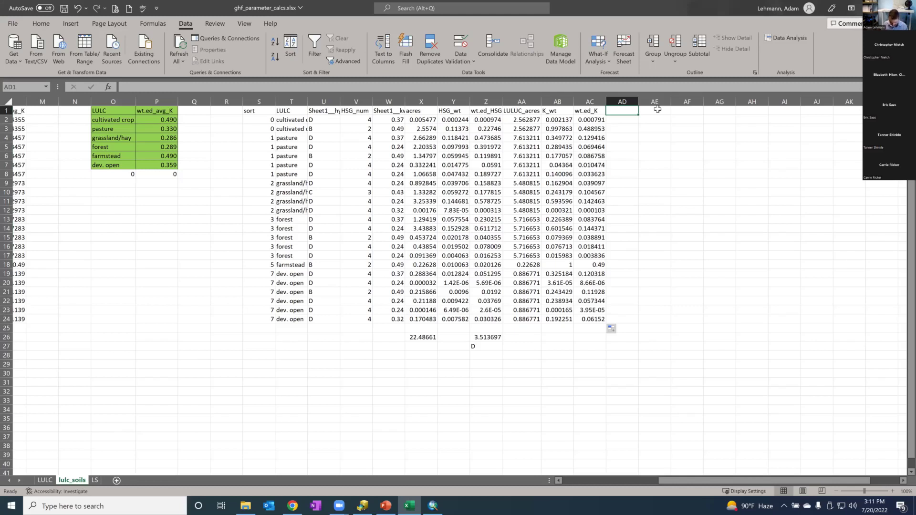
type("wt.ed_av")
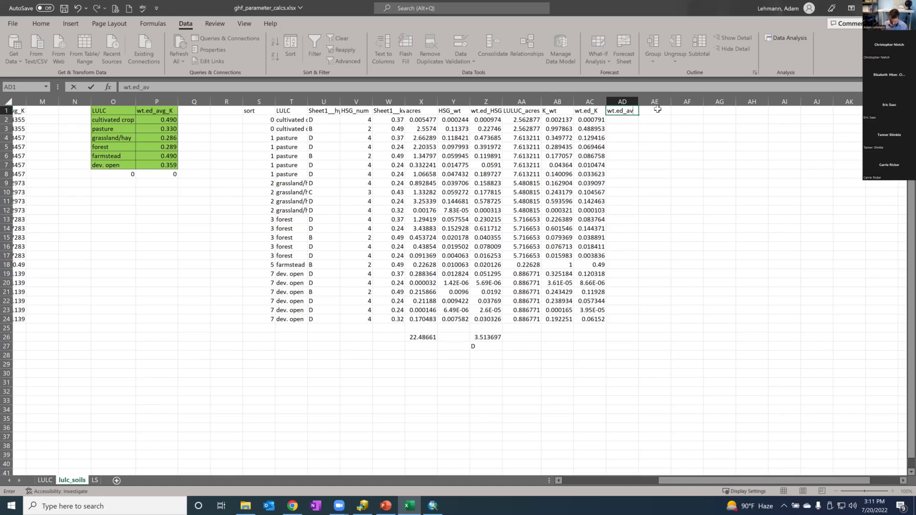
type("g_k")
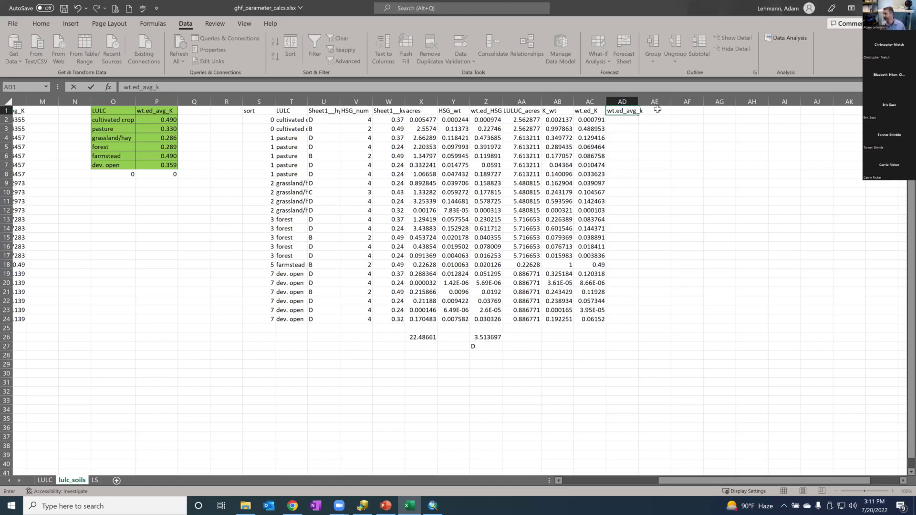
key("Return")
- Sum wt.ed_K per land use in AD2 with =SUMIF(T:T,@T:T,AC:AC), fill it down to row 24, and review the pasture rows
type("=")
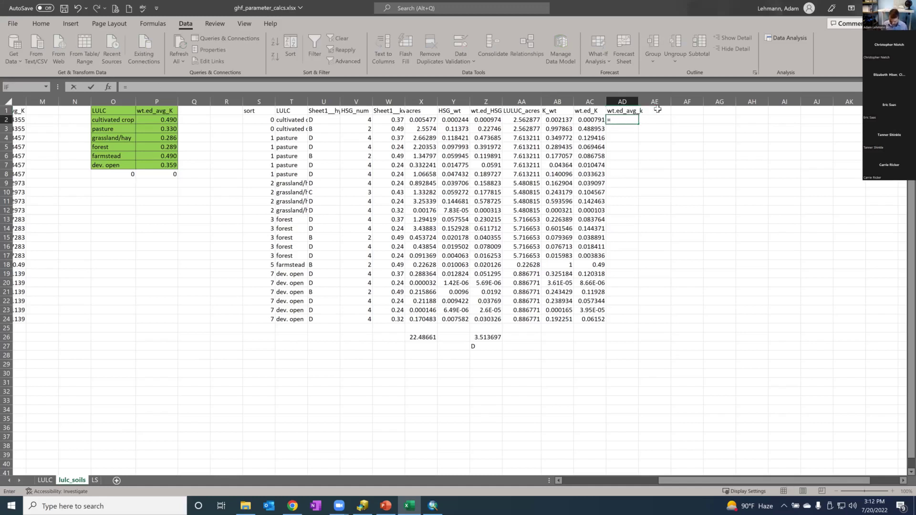
type("sum")
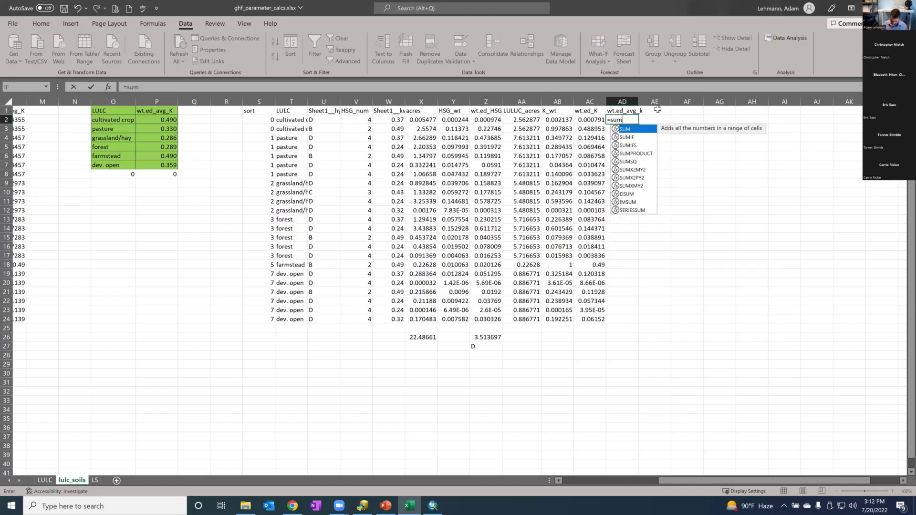
type("if(")
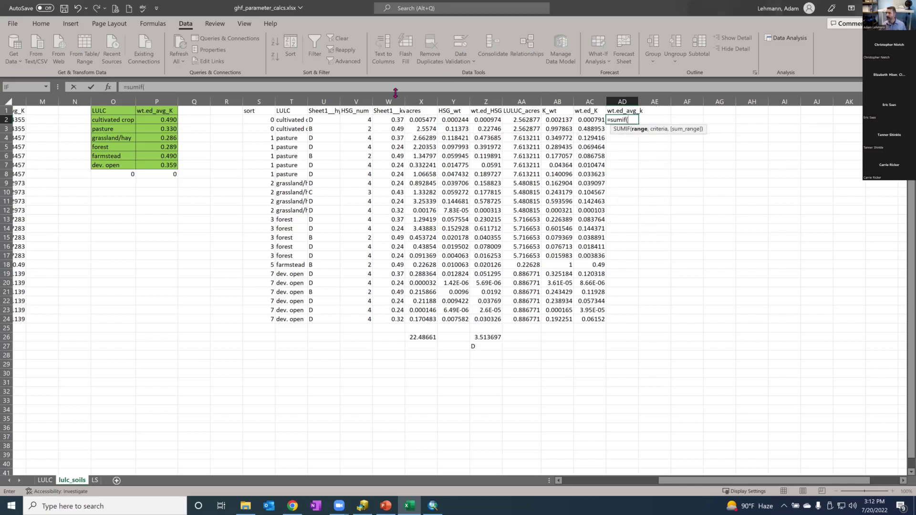
left_click(288, 100)
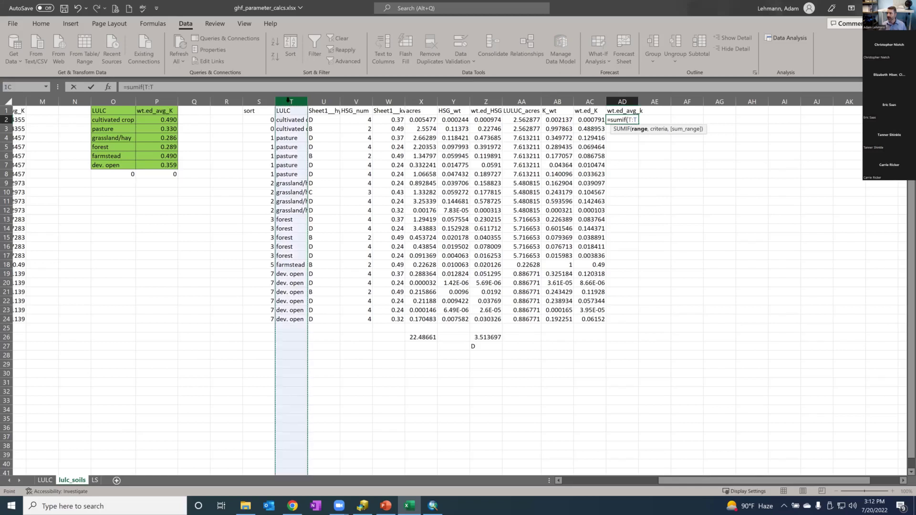
type(",")
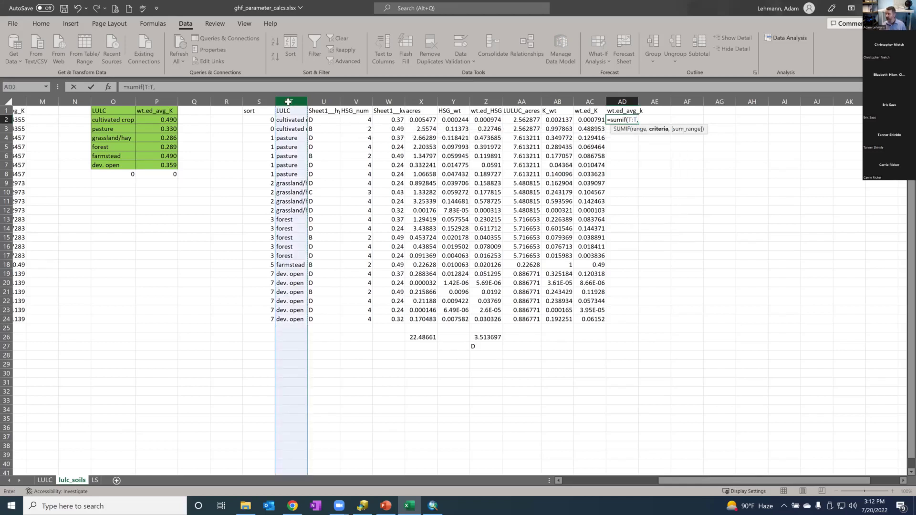
left_click(288, 101)
type(",")
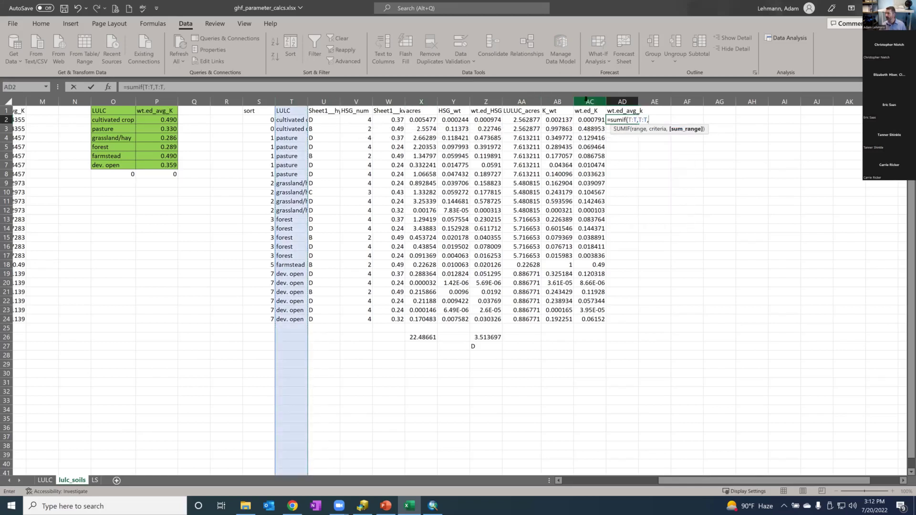
left_click(588, 101)
key("Return")
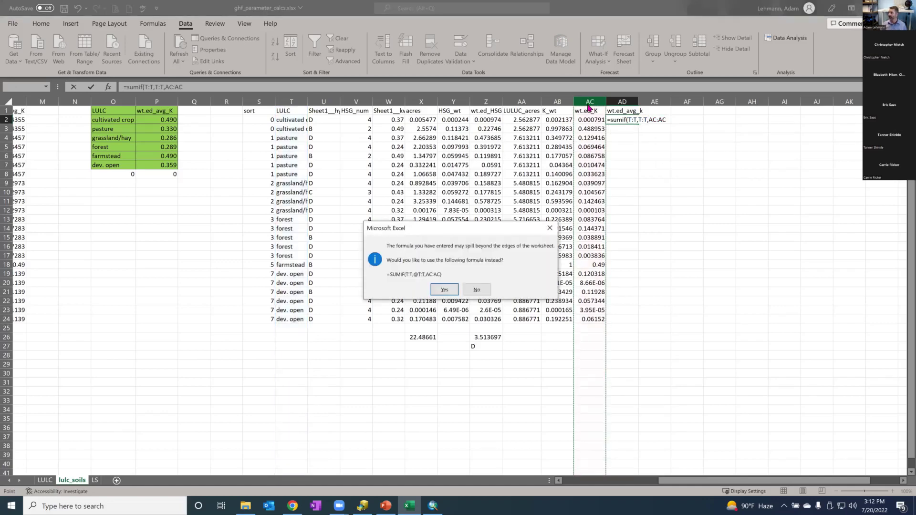
key("Return")
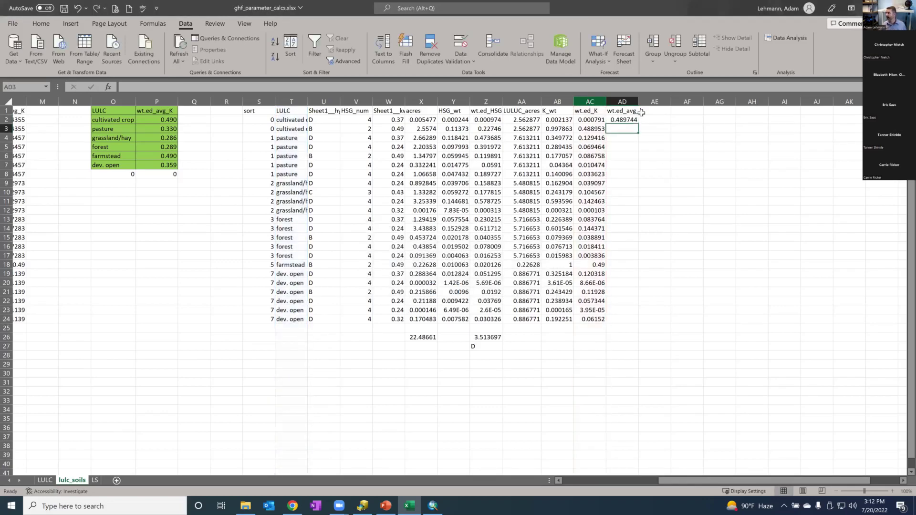
left_click(636, 120)
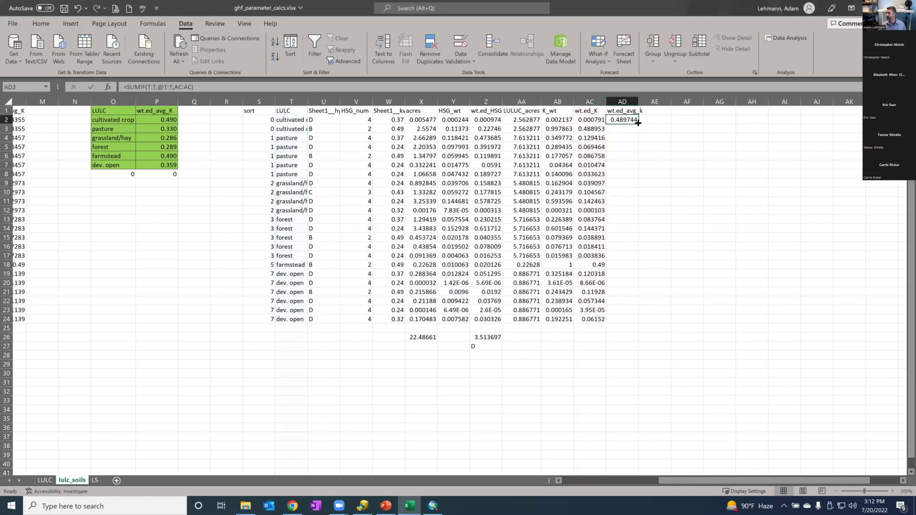
double_click(638, 123)
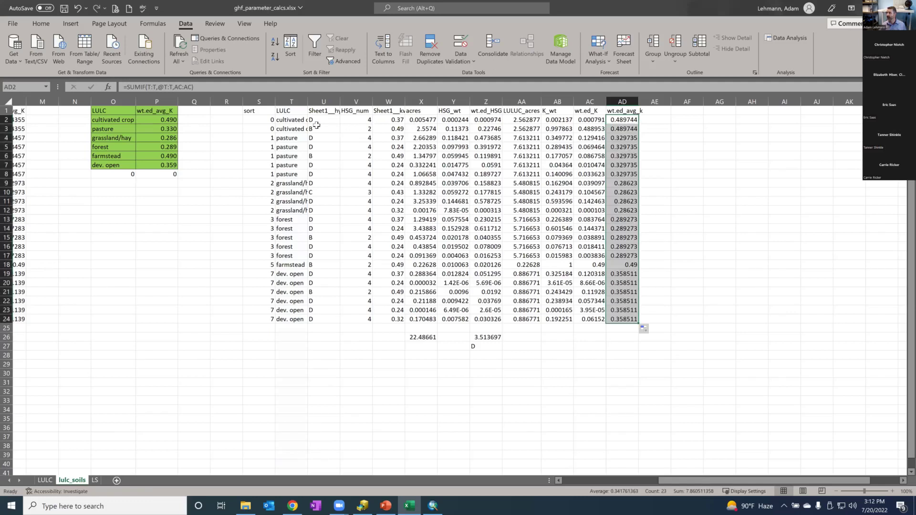
left_click_drag(287, 138, 620, 169)
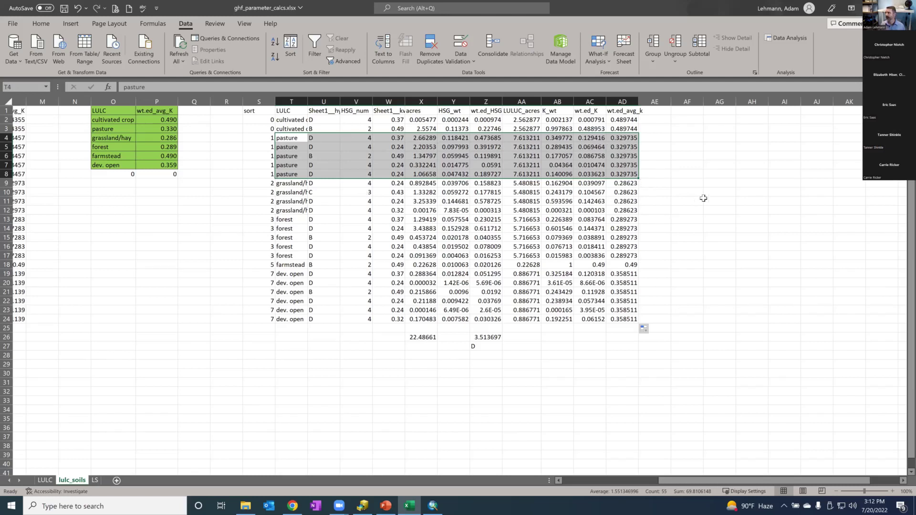
- List the unique land uses from column T in AF1 with =UNIQUE(T:T) and fit column AF to its contents
left_click(694, 112)
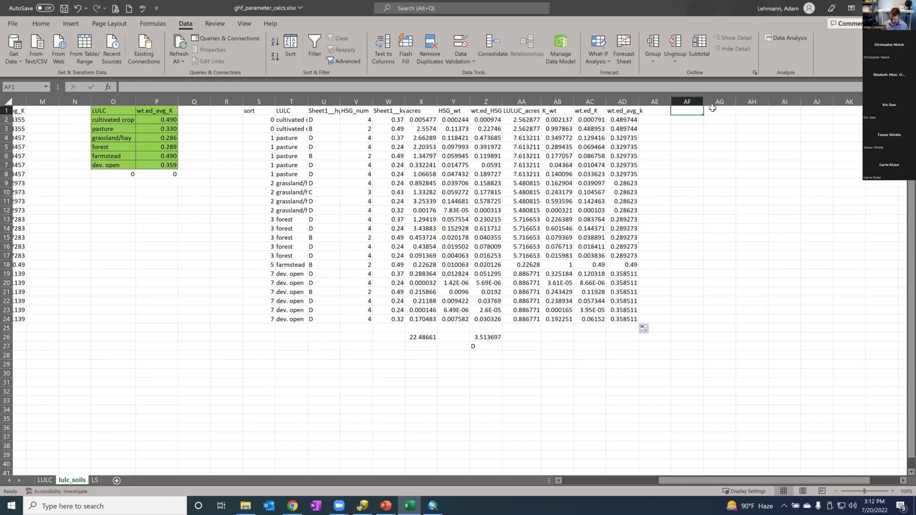
type("=")
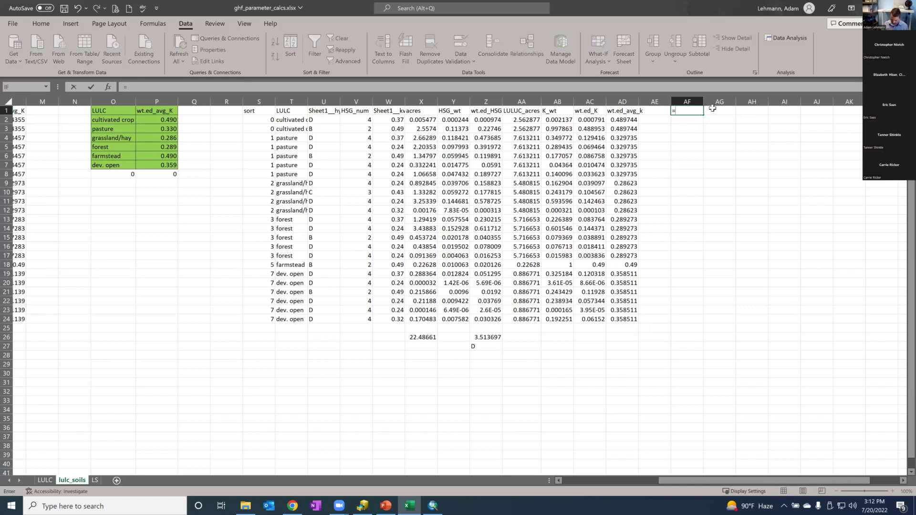
type("uni")
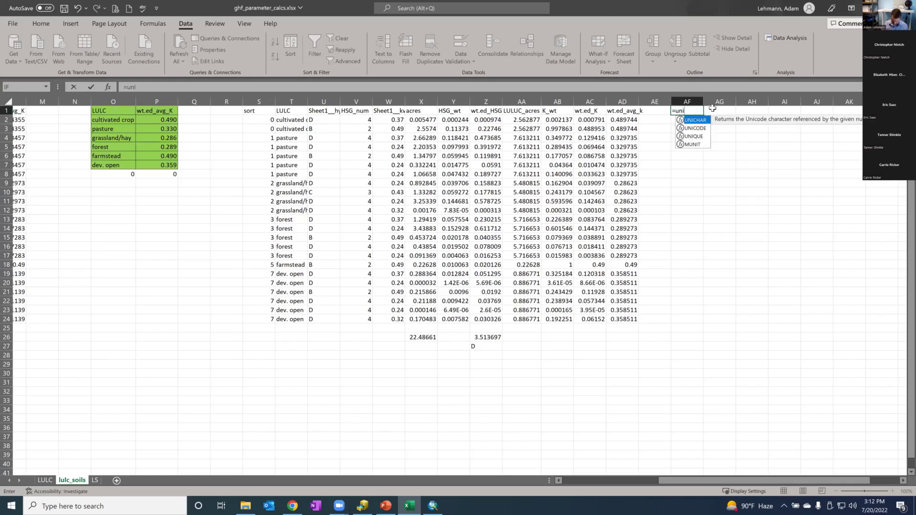
type("que(")
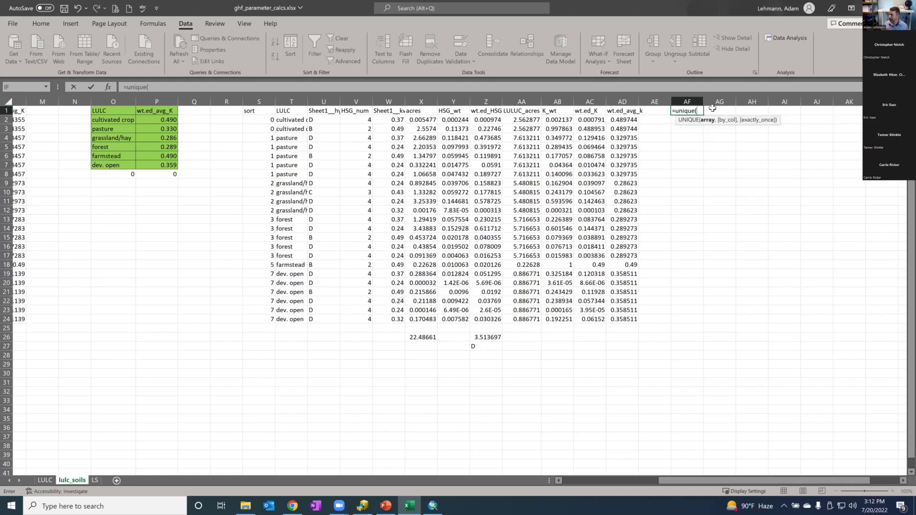
left_click(292, 101)
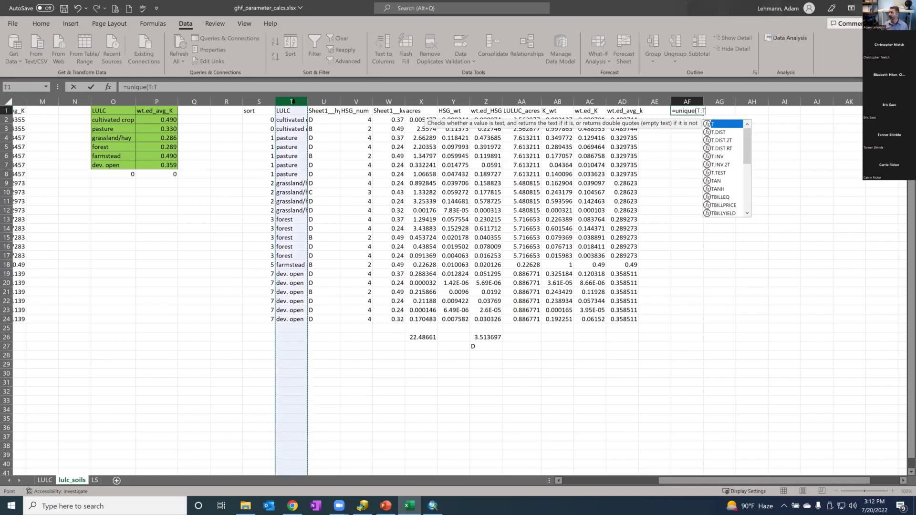
key("Return")
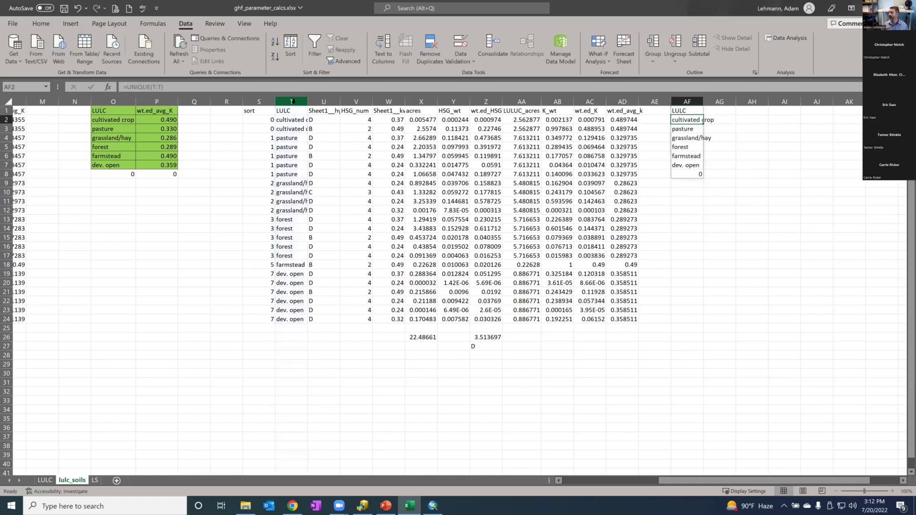
left_click(687, 110)
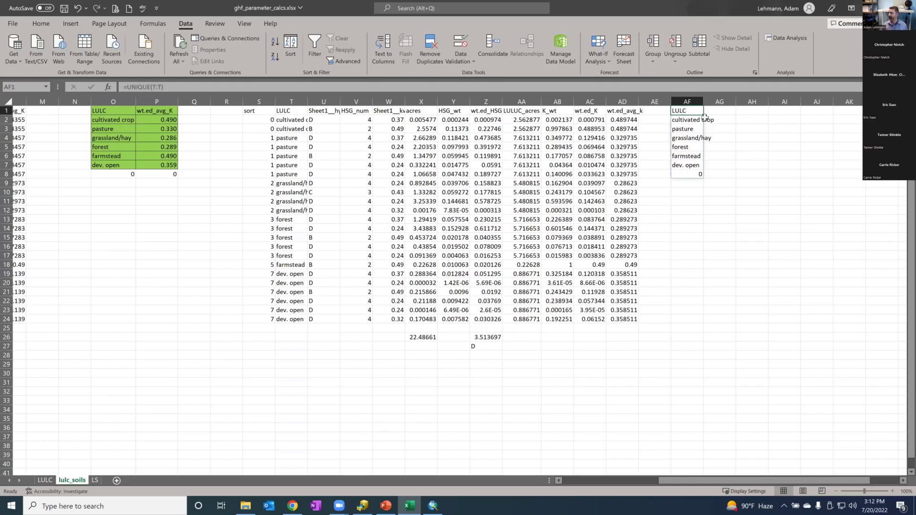
double_click(703, 102)
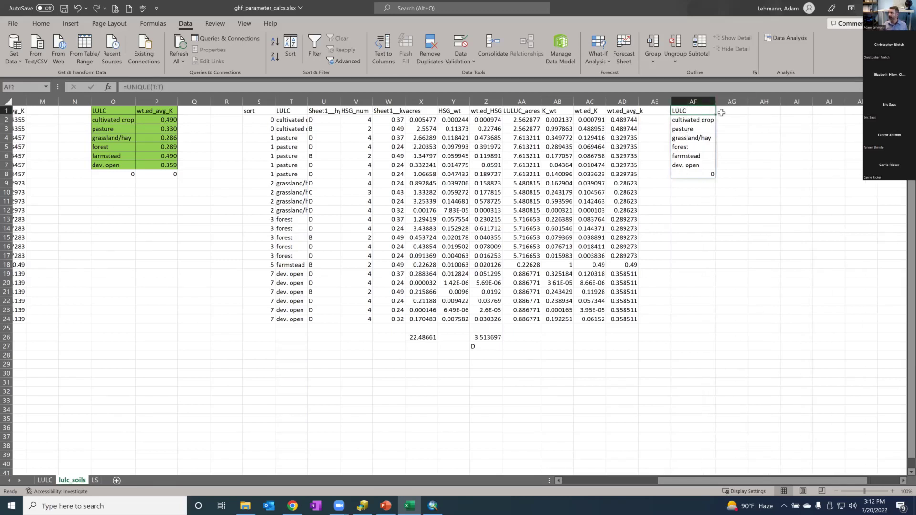
- List the unique weighted average K values from column AD in AG1 with =UNIQUE(AD:AD)
left_click(726, 110)
type("=")
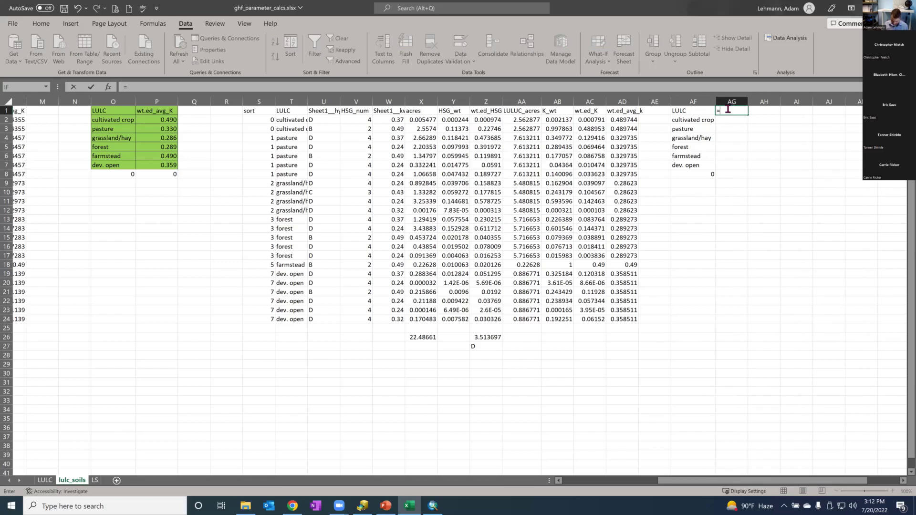
type("unique")
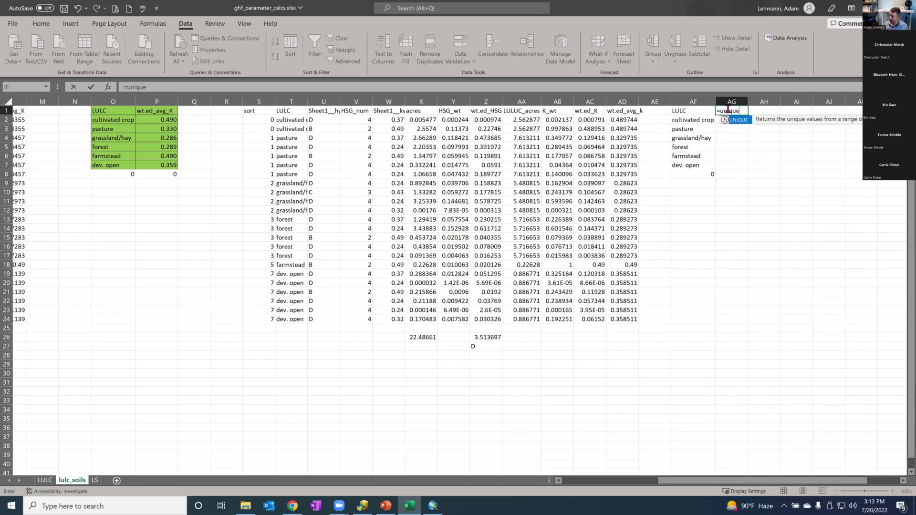
type("(")
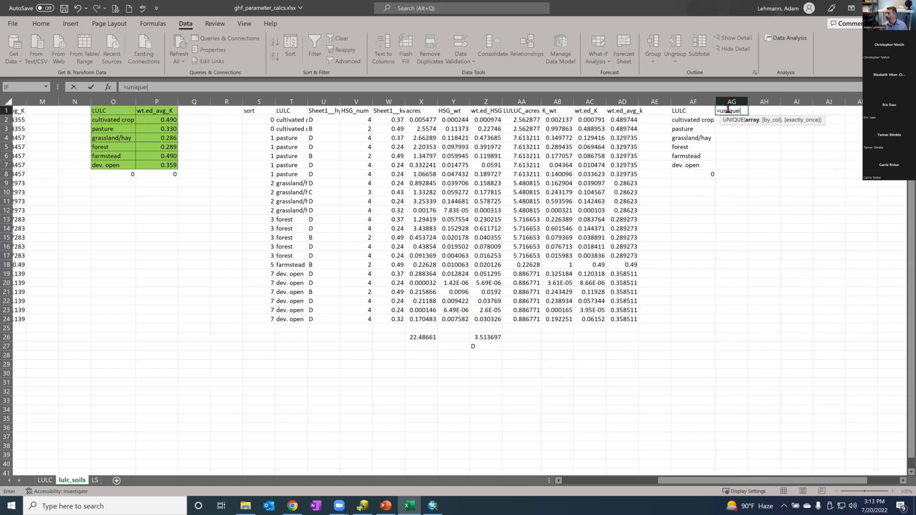
left_click(629, 101)
key("Return")
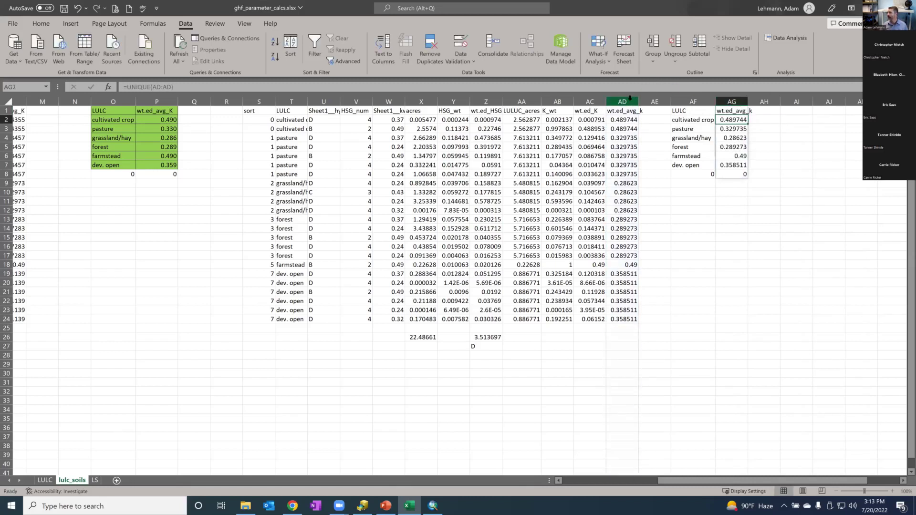
- Apply all borders to the summary table AF1:AG7 and fit column AG to its contents
left_click_drag(693, 174, 732, 111)
left_click(41, 23)
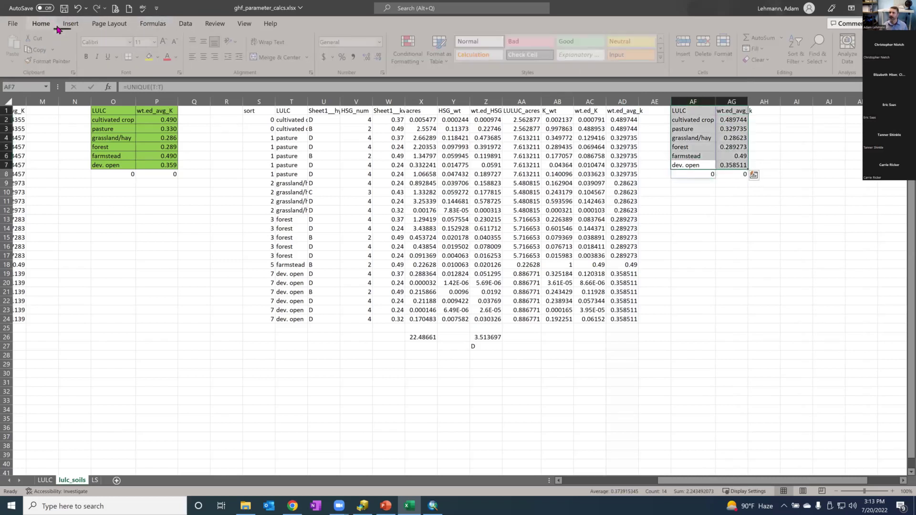
left_click(138, 57)
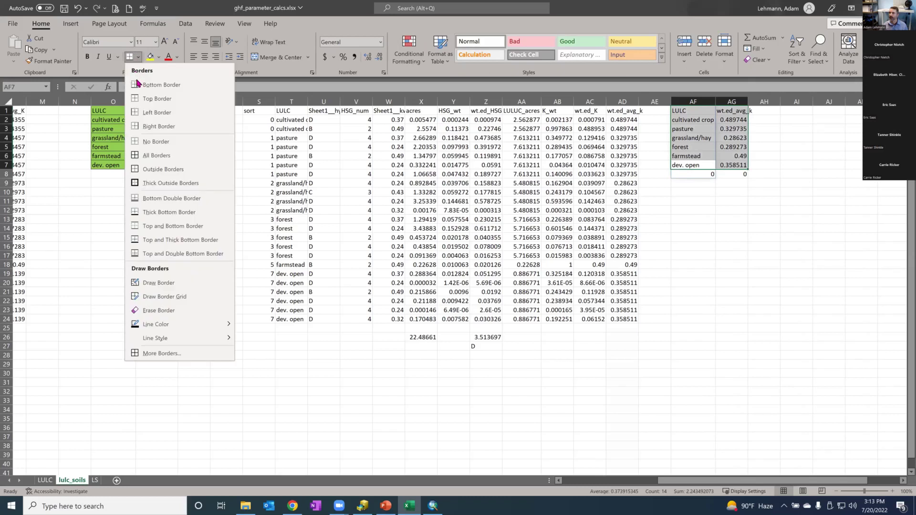
left_click(146, 153)
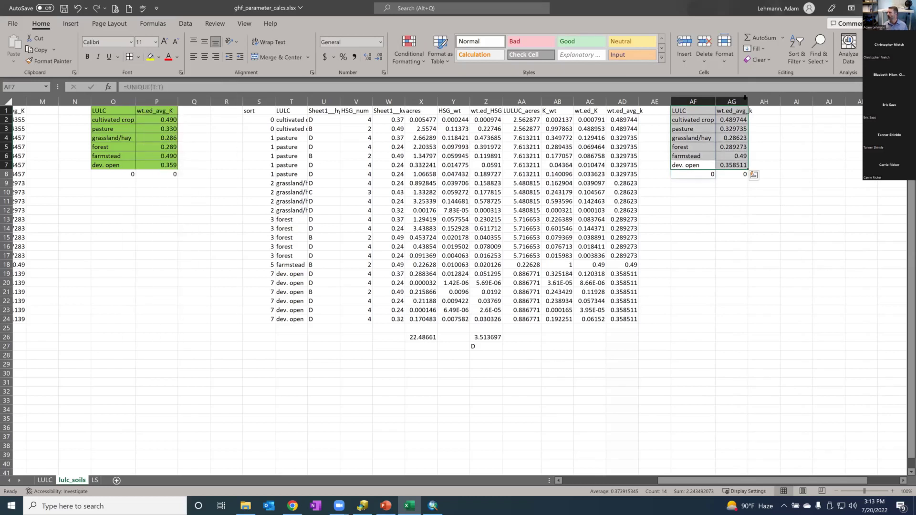
double_click(747, 102)
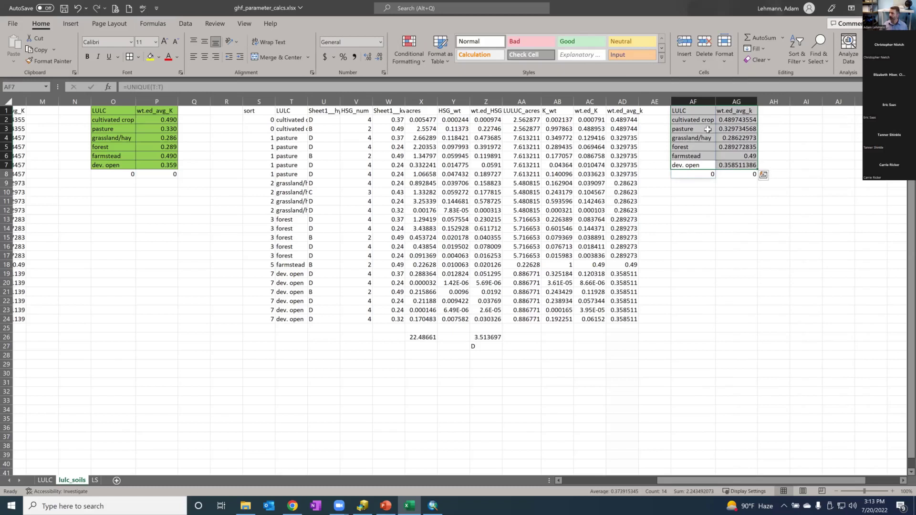
- Format the K values in AG2:AG7 as numbers with 3 decimal places
left_click_drag(726, 119, 734, 164)
right_click(734, 165)
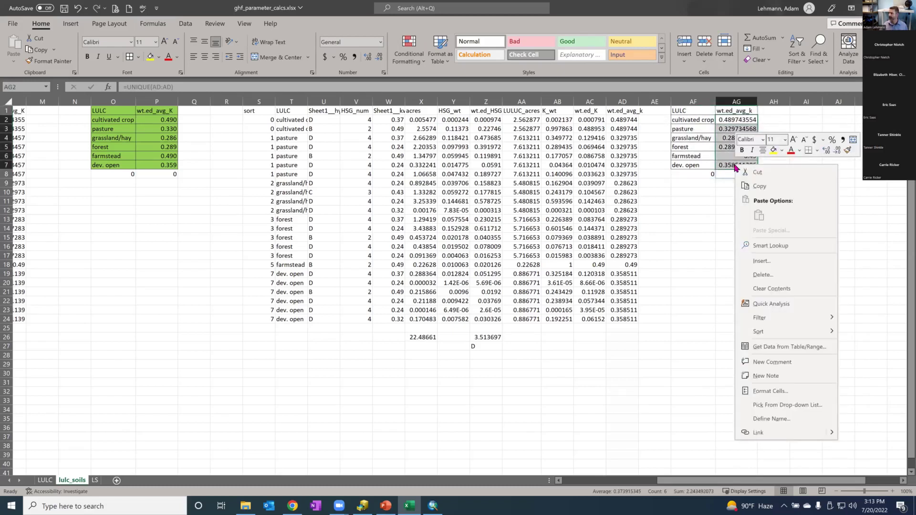
left_click(783, 390)
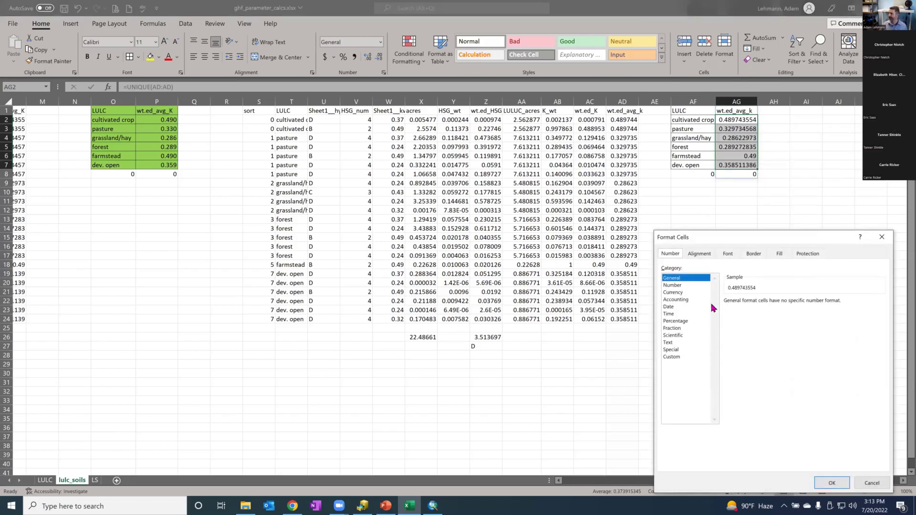
left_click(673, 285)
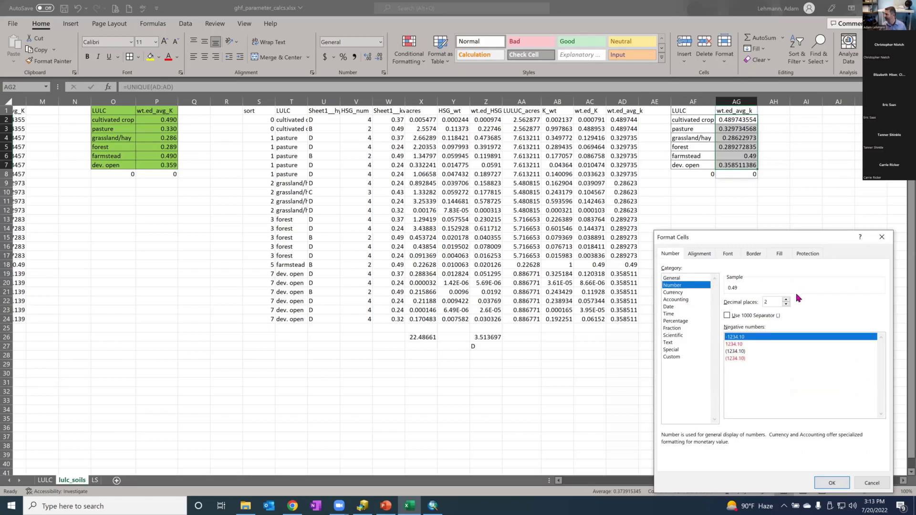
left_click(786, 299)
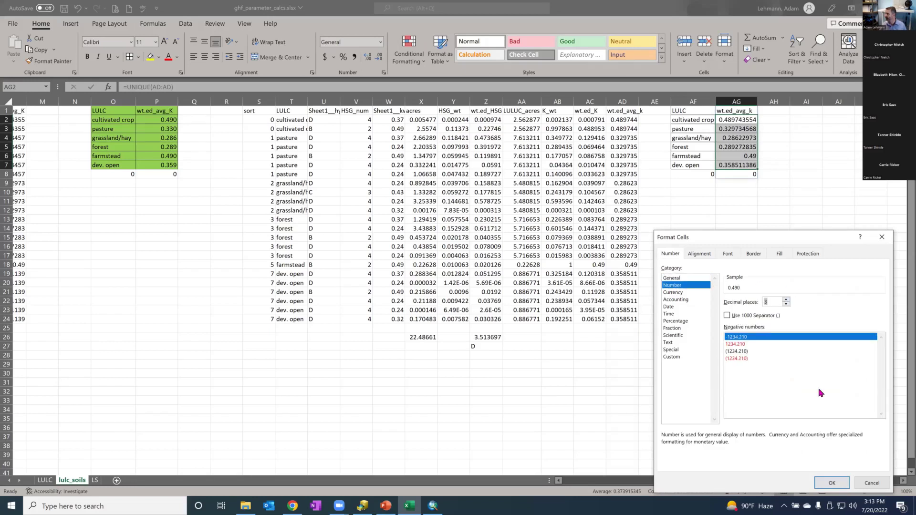
left_click(831, 483)
left_click(764, 249)
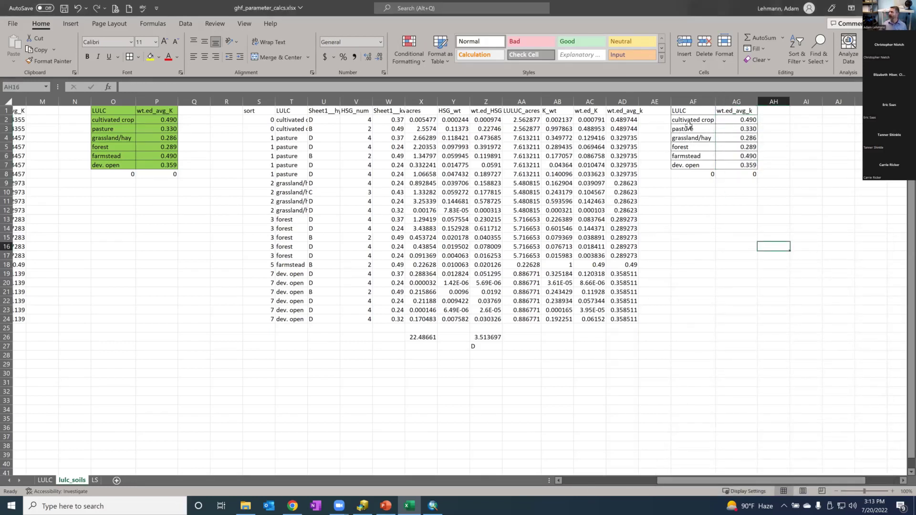
- Compare the cultivated crop K value in AG2 with the cropland K in the Pollutant Load Estimation Tool's Universal Soil Loss Equation table in Chrome
left_click(728, 120)
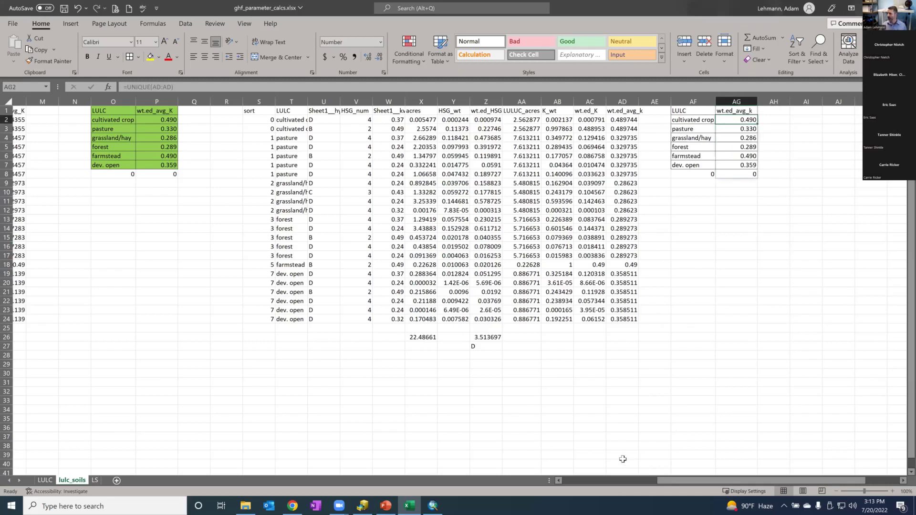
left_click(294, 505)
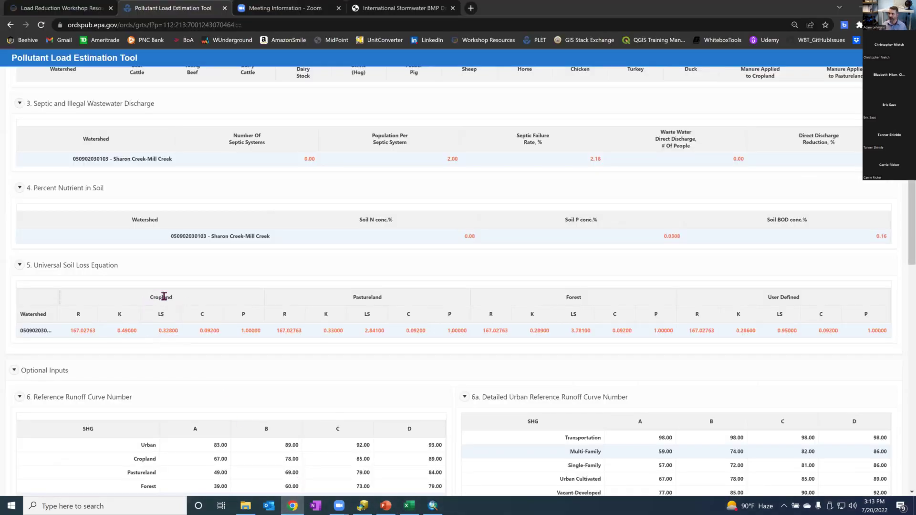
left_click(123, 330)
double_click(122, 332)
type("0.45")
left_click(428, 364)
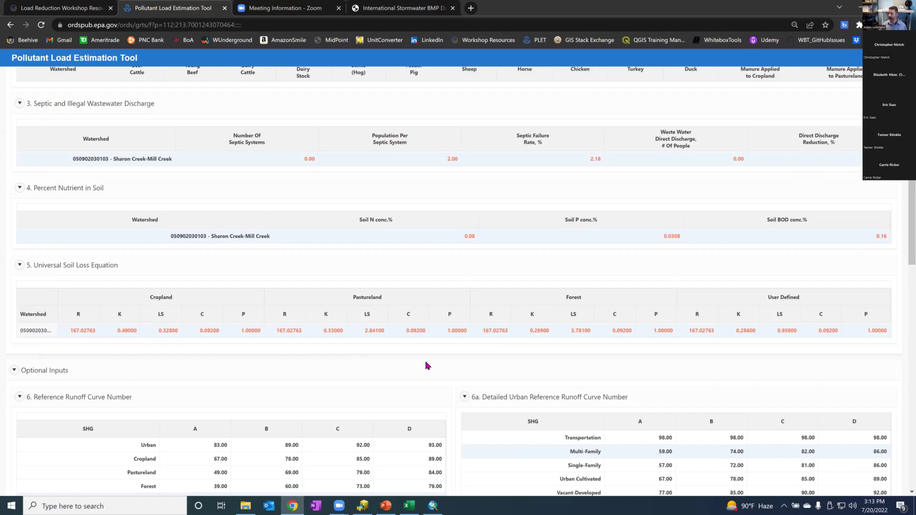
- Switch to Excel and try to clear the grassland/hay K value in AG4 of the summary table
left_click(405, 506)
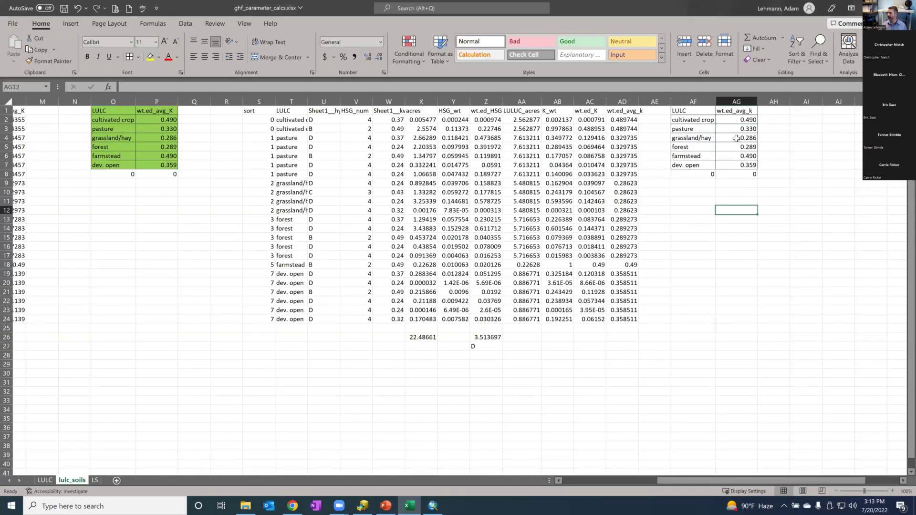
left_click(736, 137)
key("Delete")
left_click(794, 138)
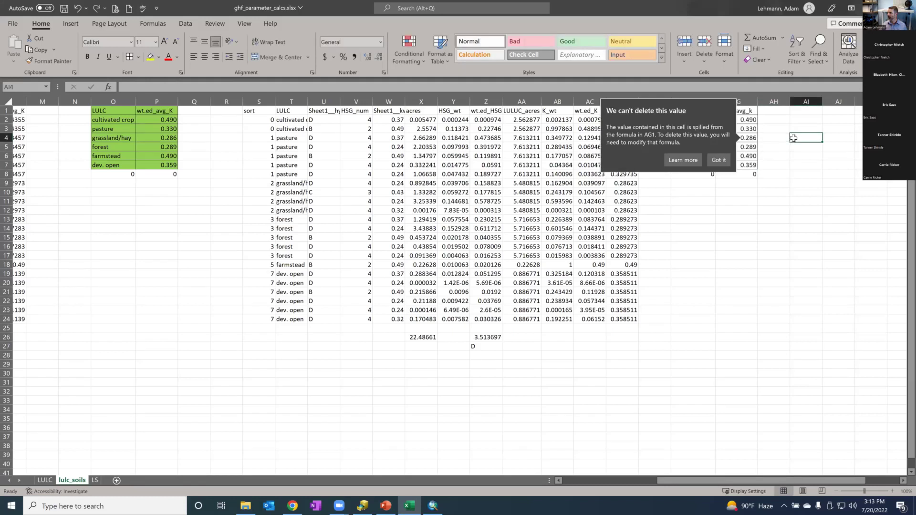
left_click(730, 187)
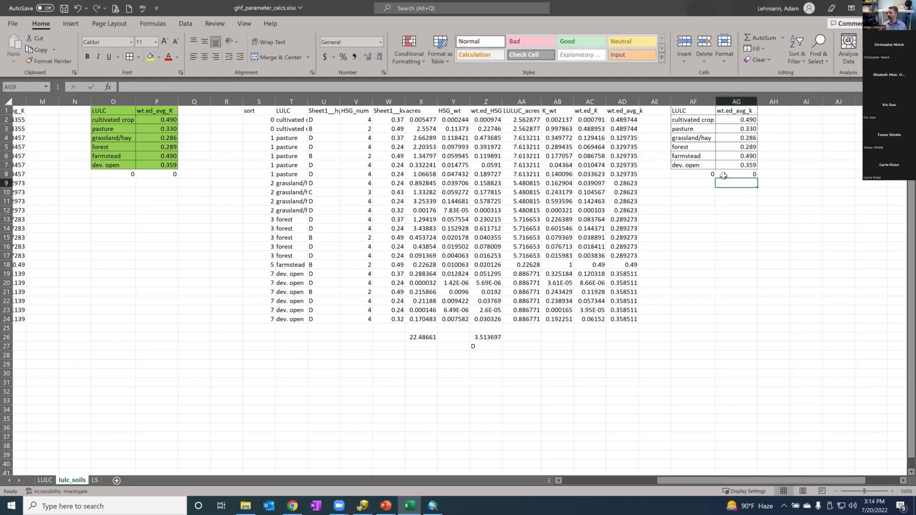
left_click(768, 140)
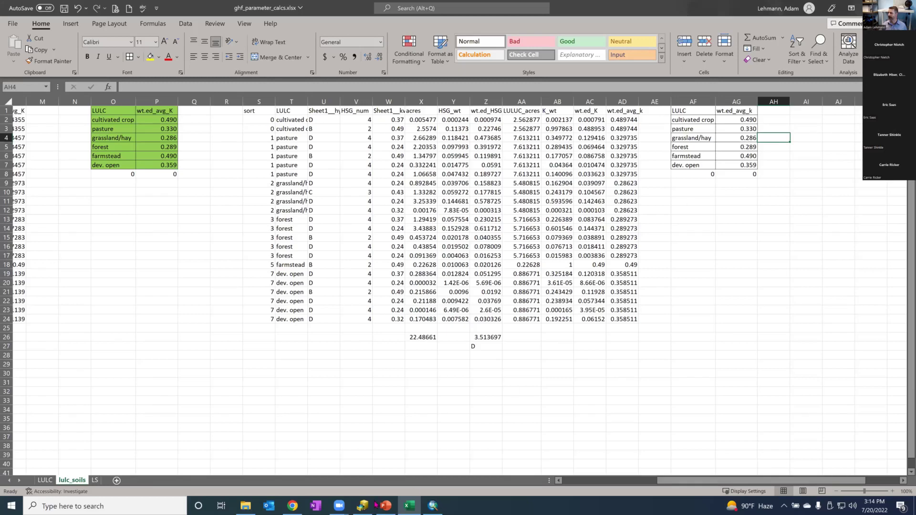
- In Chrome, set the User Defined K factor to 0.286 in the Pollutant Load Estimation Tool's Universal Soil Loss Equation table
mouse_move(426, 505)
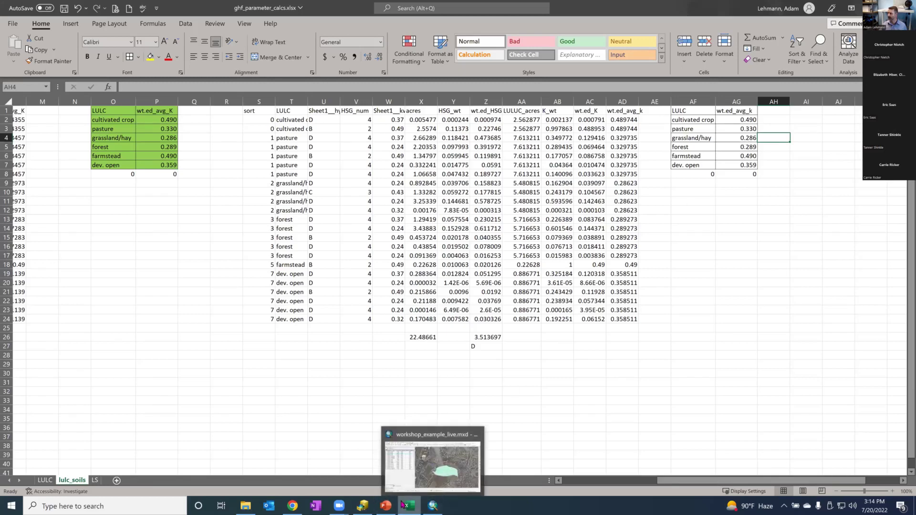
left_click(300, 504)
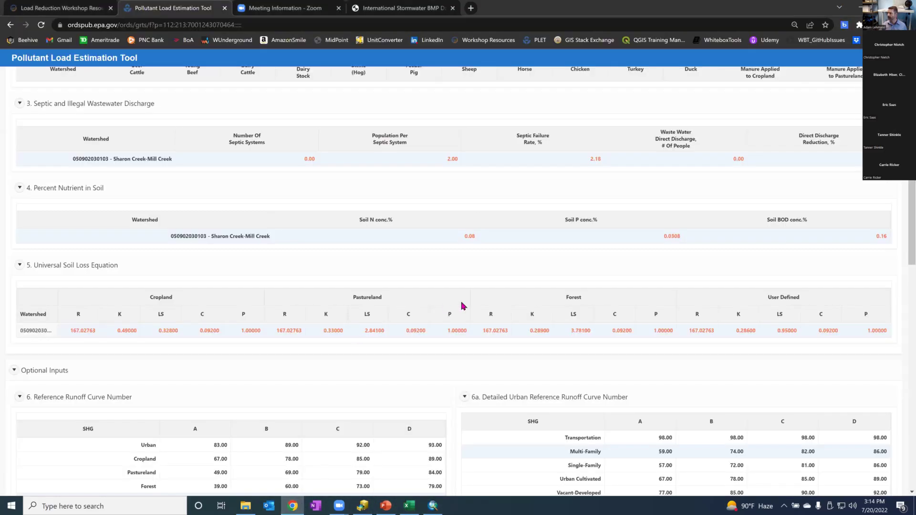
double_click(731, 330)
type("0")
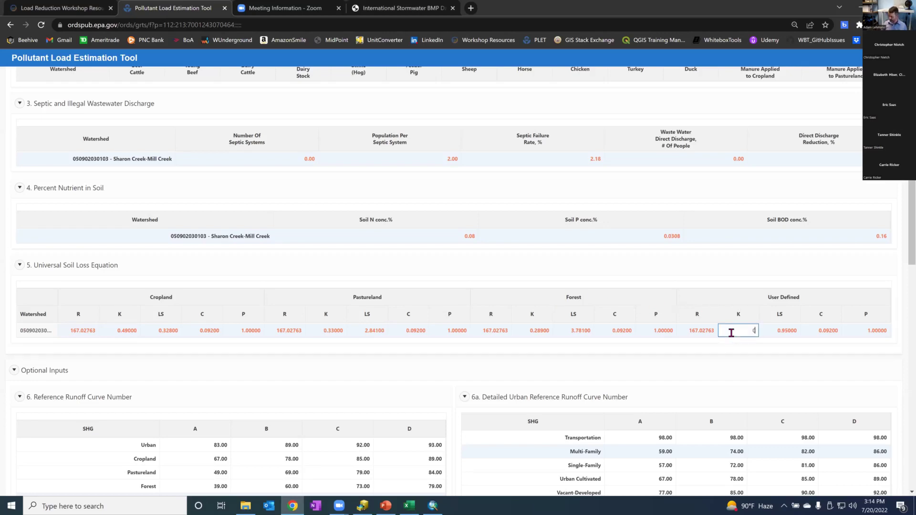
type(".286")
left_click(738, 349)
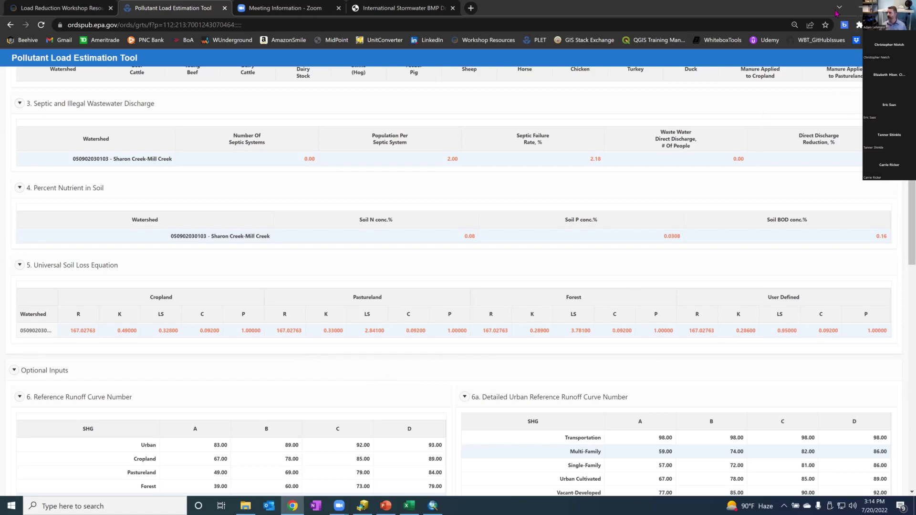
left_click(857, 7)
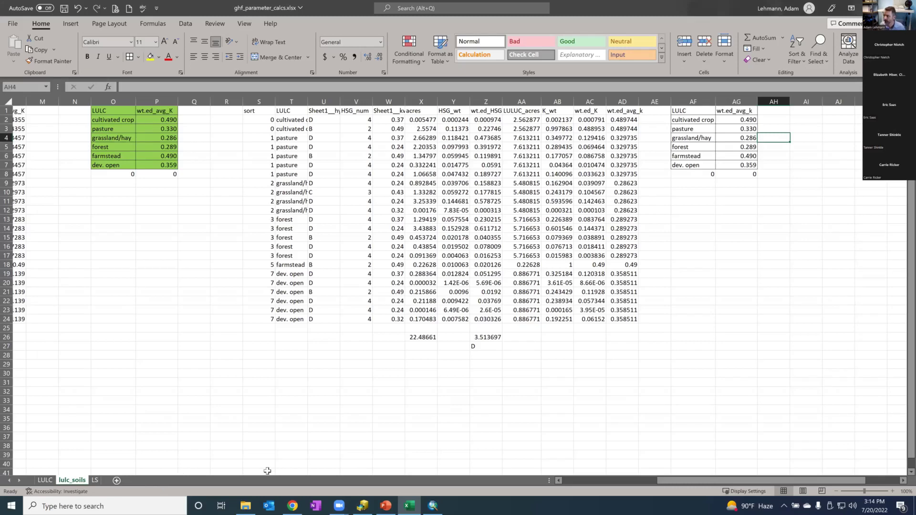
- Switch to ArcCatalog and open the LS_raster_from_DEM_feet tool from the LS_factor_raster_for_project_area toolbox, keeping the catalog tree uncovered
left_click(364, 504)
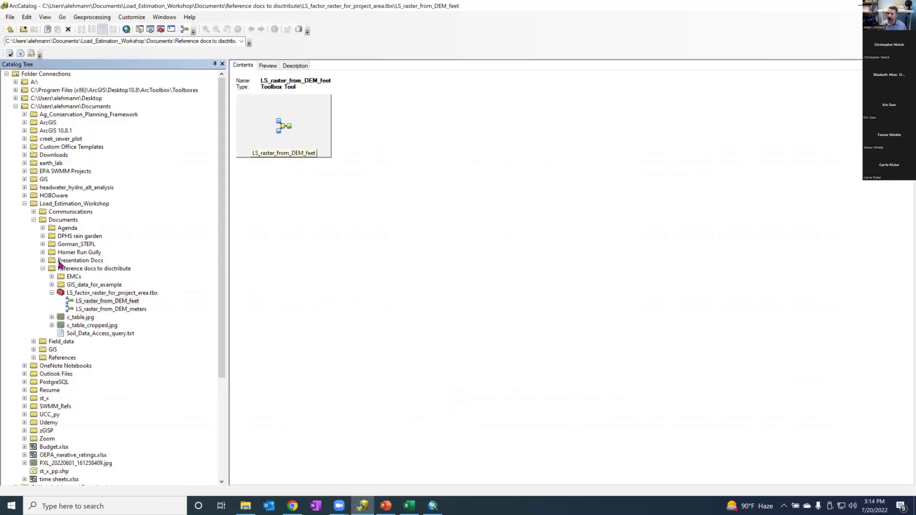
double_click(91, 304)
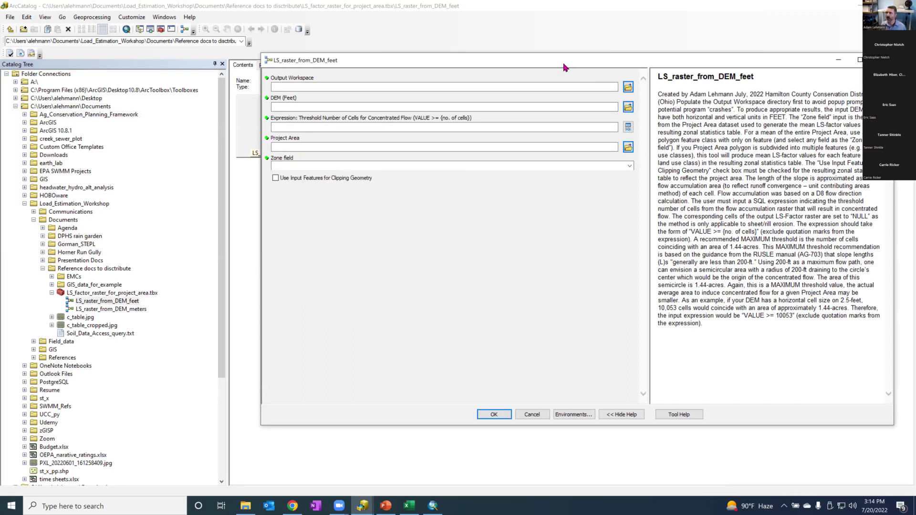
left_click_drag(576, 59, 542, 66)
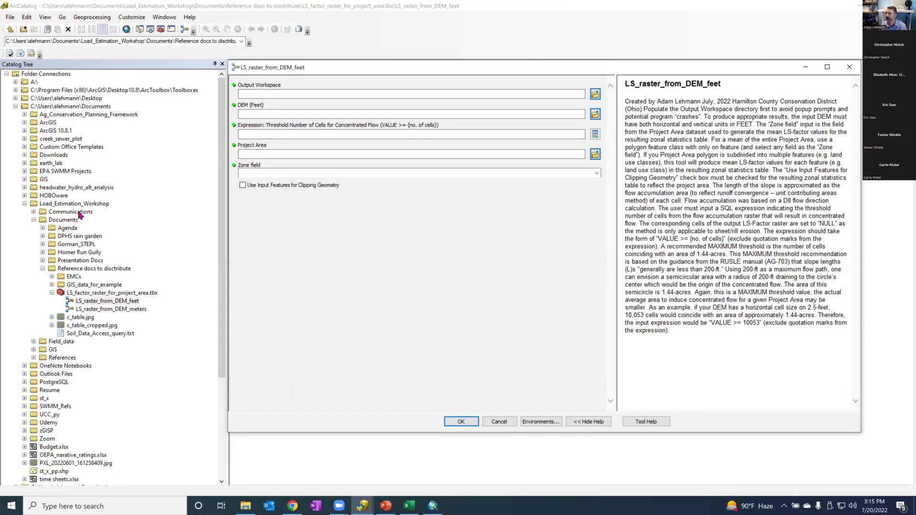
- Select the processed_data folder inside GIS\ghf_wetland_example (2) in the catalog tree
scroll(81, 215, "down", 1)
scroll(78, 220, "up", 1)
left_click(33, 349)
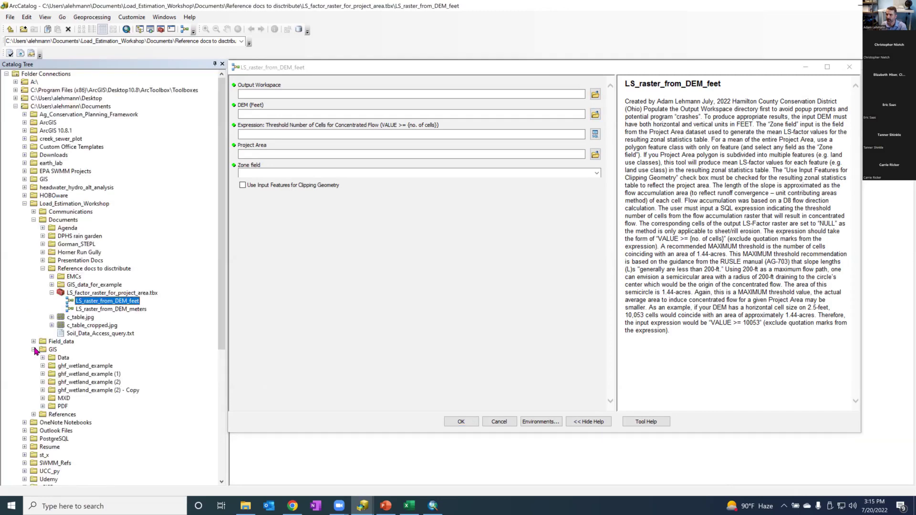
double_click(94, 383)
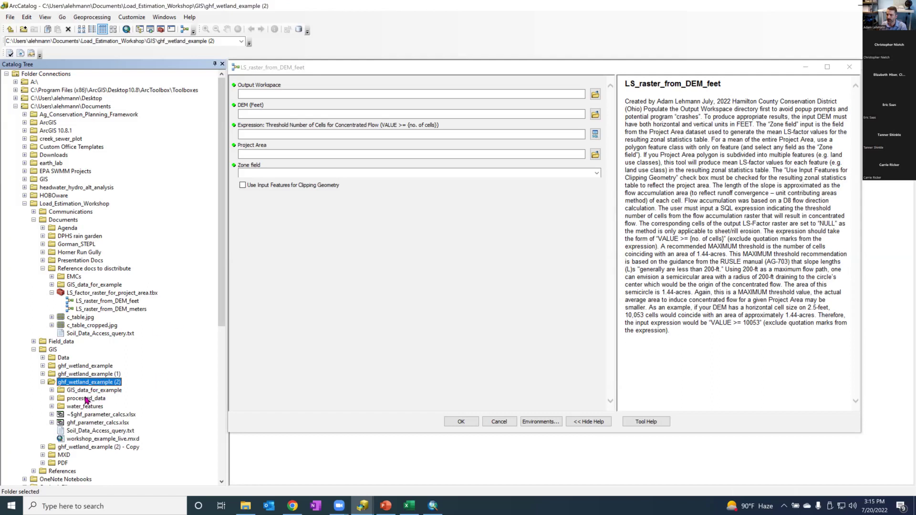
left_click(87, 399)
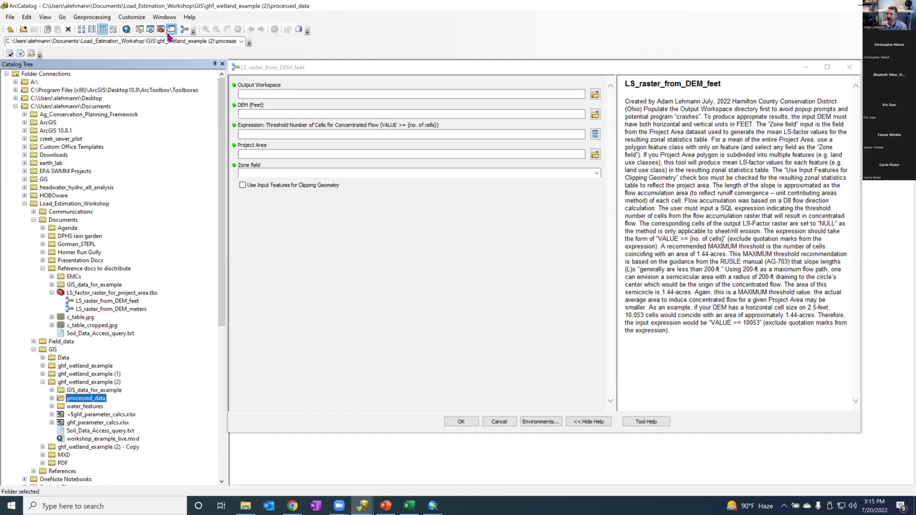
- Copy the full path of the processed_data folder and paste it as the tool's Output Workspace
left_click(165, 39)
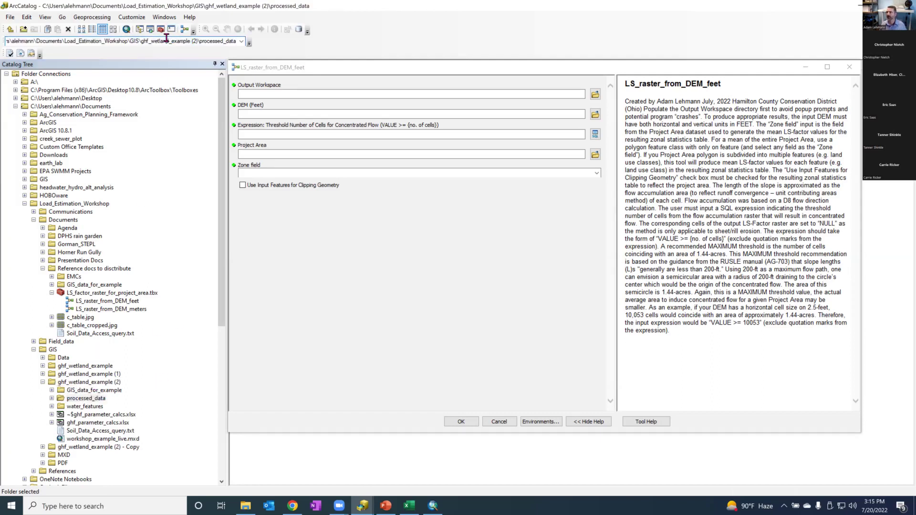
key("Left")
key("Left")
key("Left")
key("Left")
key("Left")
key("Left")
key("Left")
key("Left")
key("Left")
key("Left")
key("Left")
key("Left")
key("Left")
key("Left")
key("Left")
key("Left")
key("Left")
key("Left")
key("Left")
key("Left")
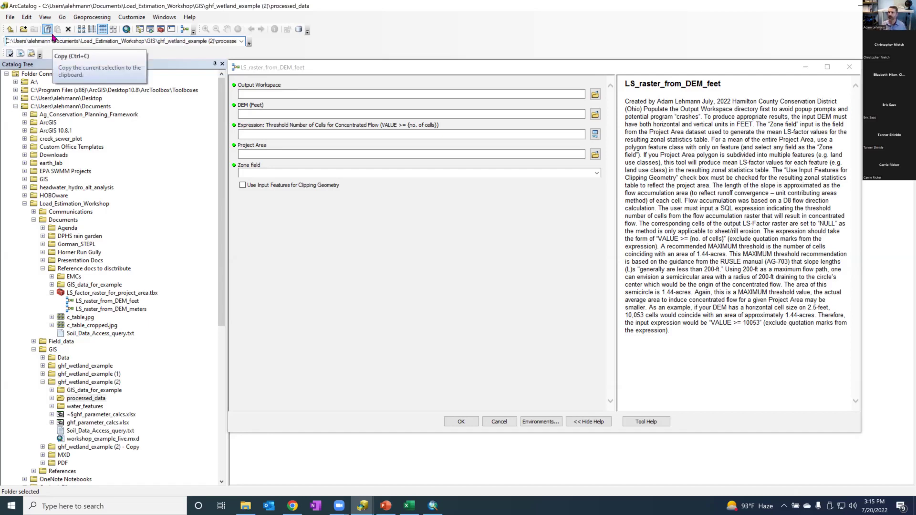
key("shift+Right")
key("shift+Right")
key("shift+Right")
key("shift+Right")
key("shift+Right")
key("shift+Right")
key("shift+Right")
key("shift+Right")
key("shift+Right")
key("shift+Right")
key("shift+Right")
key("shift+Right")
key("shift+Right")
key("shift+Right")
key("shift+Right")
key("shift+Right")
key("shift+Right")
key("shift+Right")
key("shift+Right")
key("shift+Right")
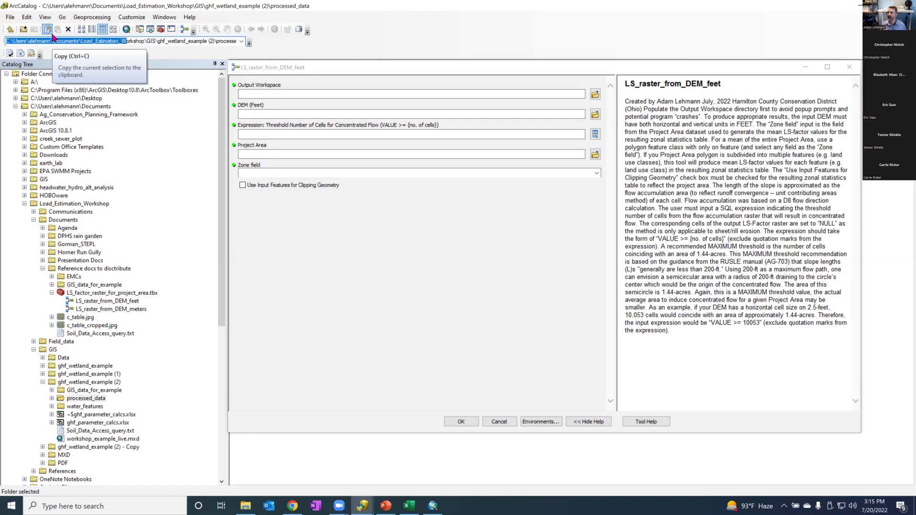
key("shift+Right")
key("shift+Right")
key("shift+Right")
key("shift+Right")
key("shift+Right")
key("shift+Right")
key("shift+Right")
key("shift+Right")
key("shift+Right")
key("shift+Right")
key("shift+Right")
key("shift+Right")
key("shift+Right")
key("shift+Right")
key("shift+Right")
key("shift+Right")
key("shift+Right")
key("shift+Right")
key("shift+Right")
key("shift+Right")
key("shift+Right")
key("shift+Right")
key("shift+Right")
key("shift+Right")
key("shift+Right")
key("shift+Right")
key("shift+Right")
key("shift+Right")
key("shift+Right")
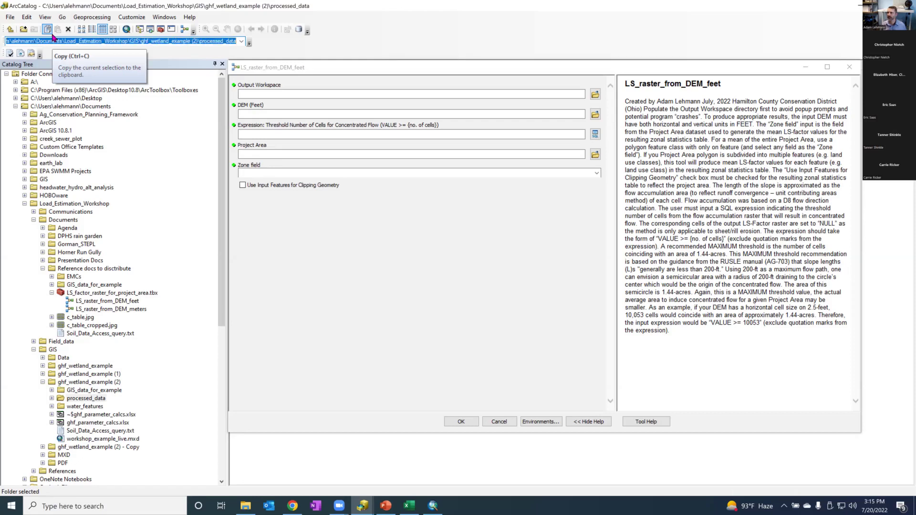
left_click(52, 34)
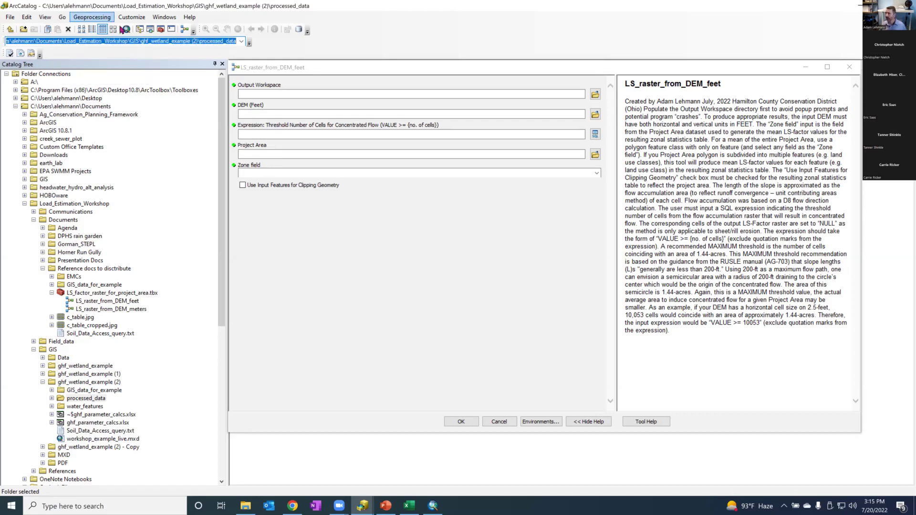
left_click(303, 94)
key("ctrl+v")
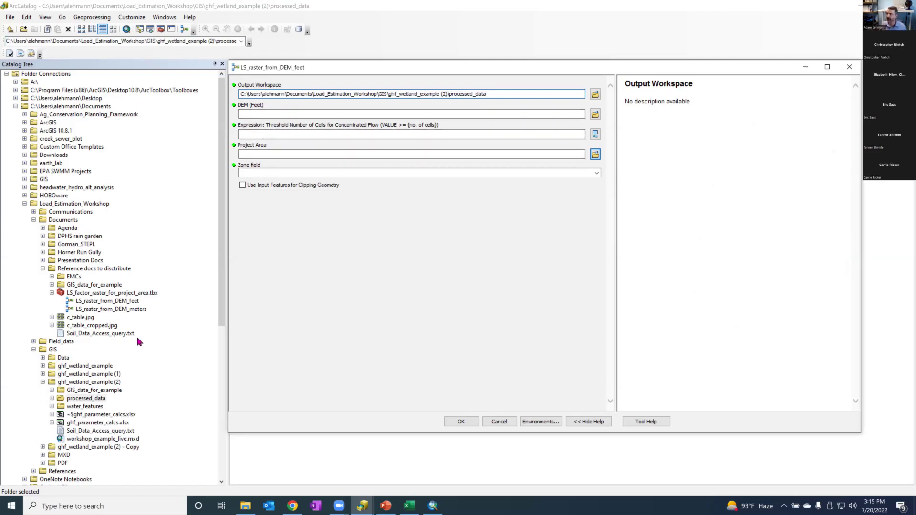
- Set the tool's DEM (Feet) input to GHf500ft_buf_osip2_5sp.tif from the GIS_data_for_example folder of ghf_wetland_example (2)
left_click(150, 342)
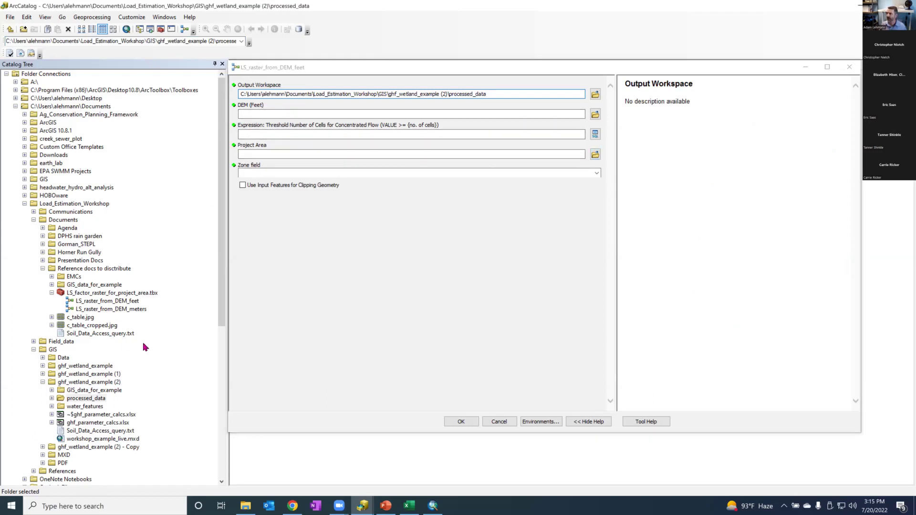
left_click(51, 390)
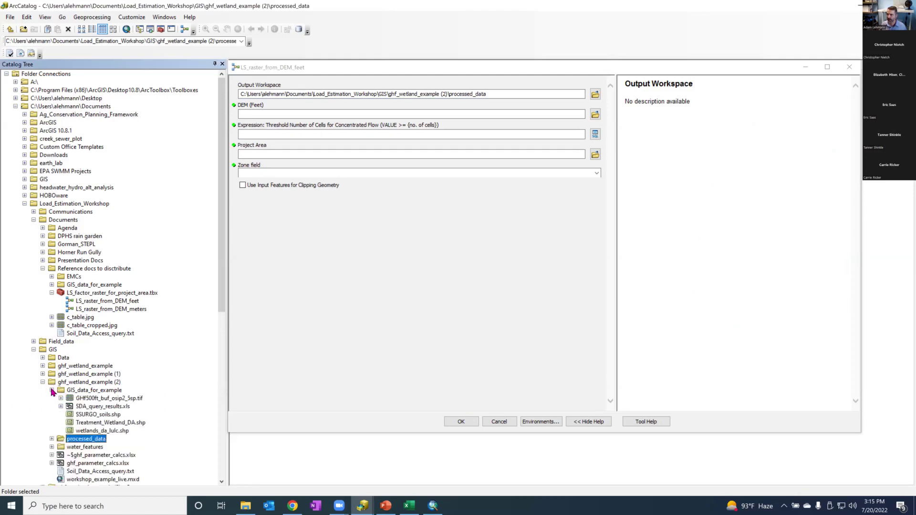
left_click(84, 400)
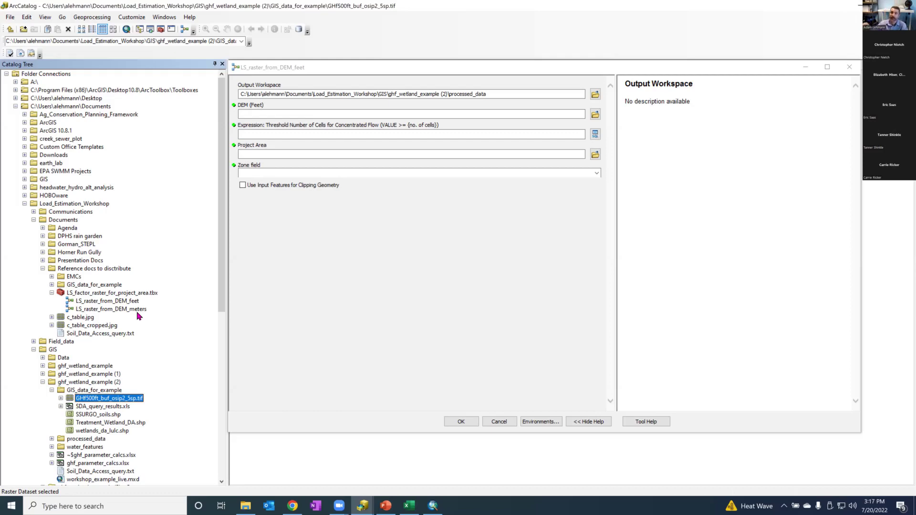
left_click(519, 196)
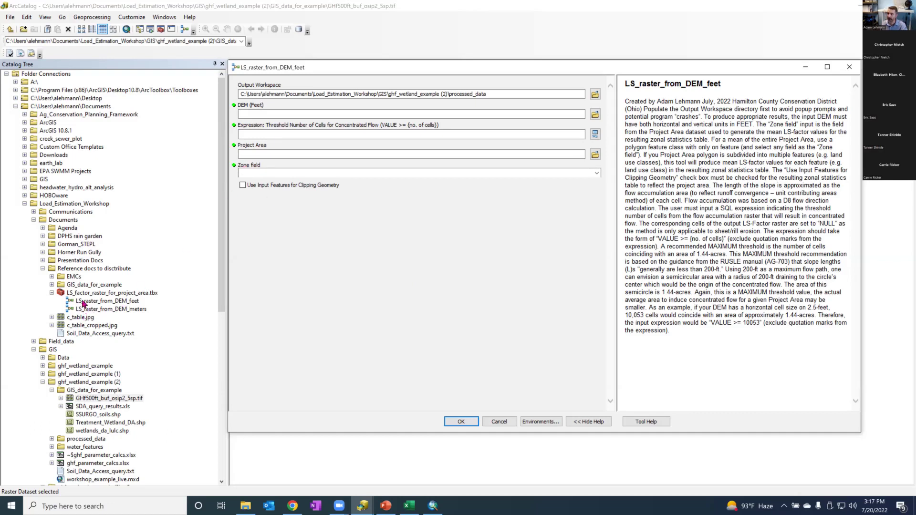
left_click_drag(94, 398, 319, 112)
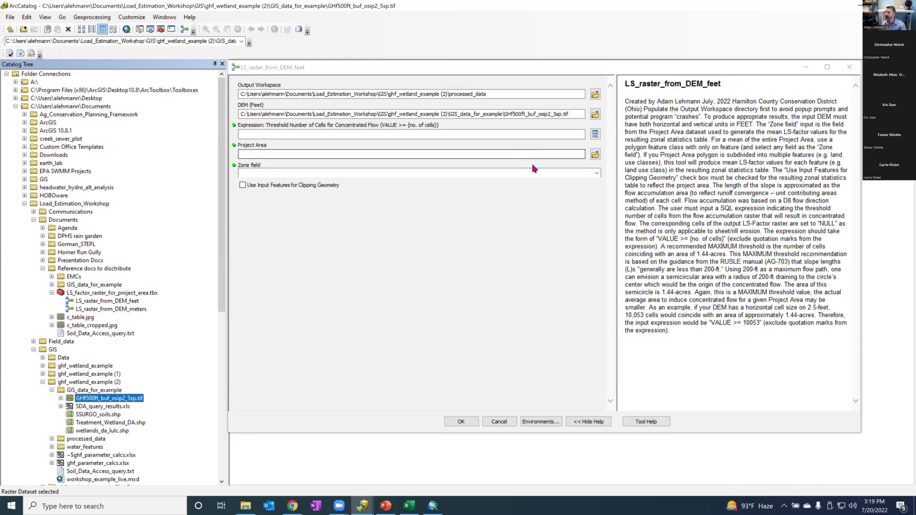
- Review the tool help's guidance on the recommended maximum threshold for the concentrated flow expression
left_click(369, 136)
left_click(419, 222)
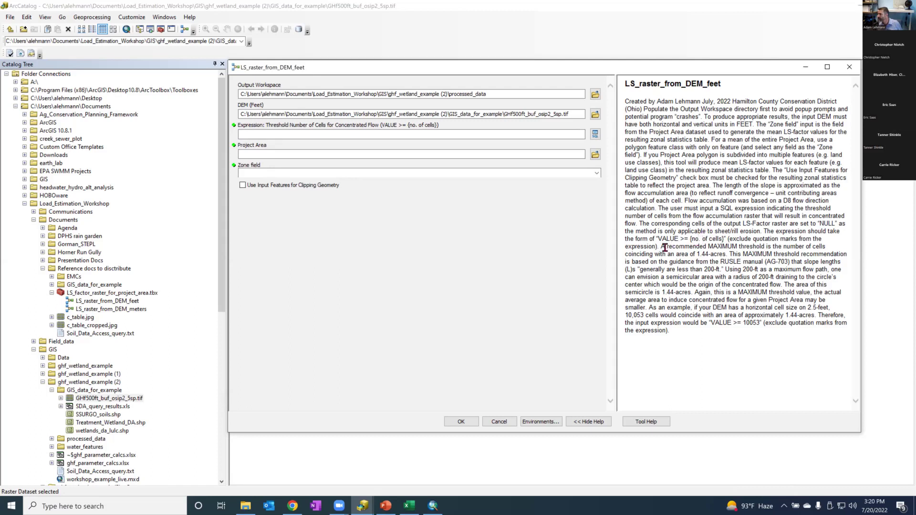
left_click_drag(661, 247, 680, 334)
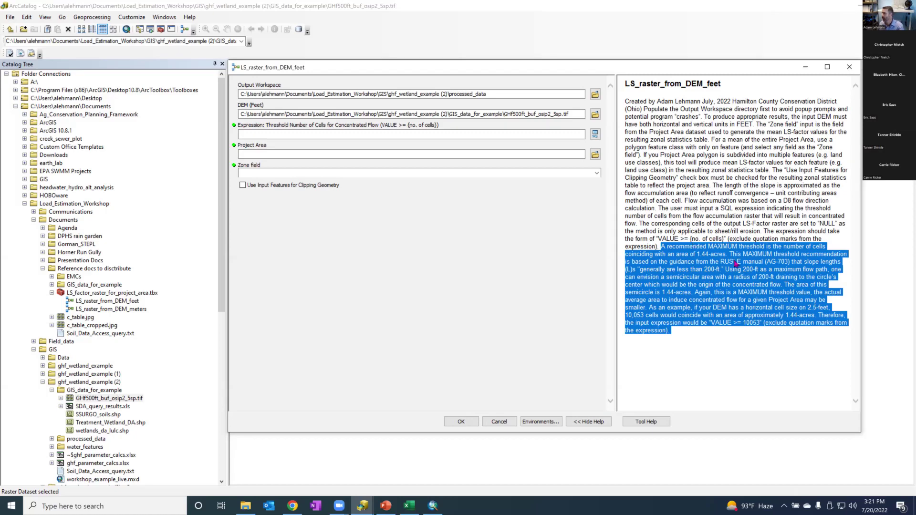
- Examine the threshold area, cell size and cell area calculations in B2:B4 on the LS sheet of ghf_parameter_calcs in Excel
left_click(410, 505)
left_click(95, 481)
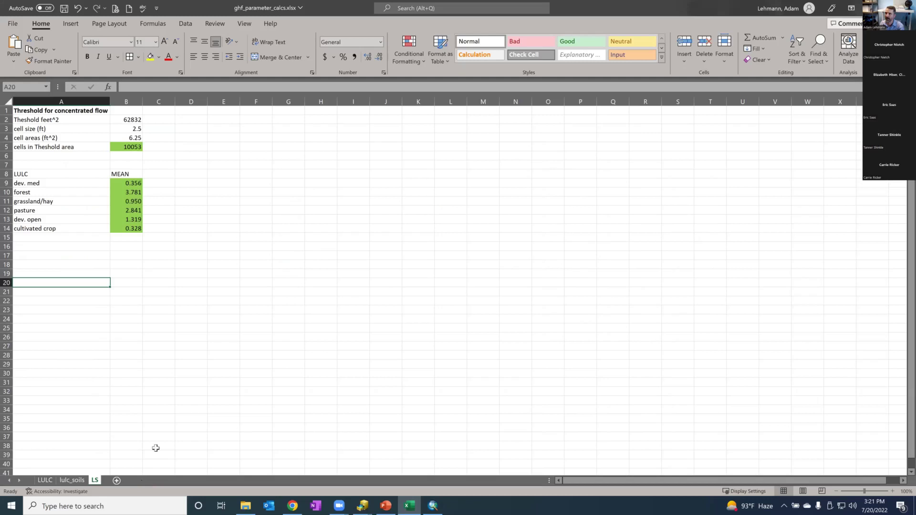
left_click(212, 157)
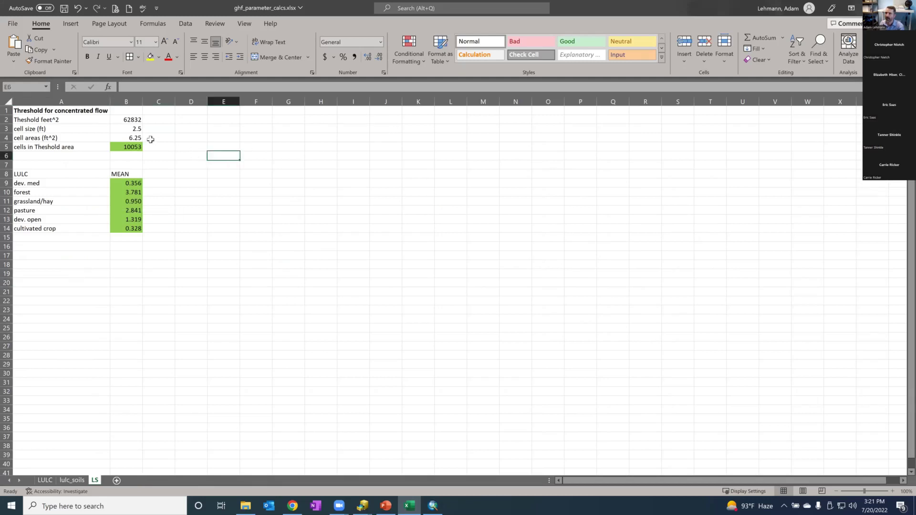
left_click(124, 122)
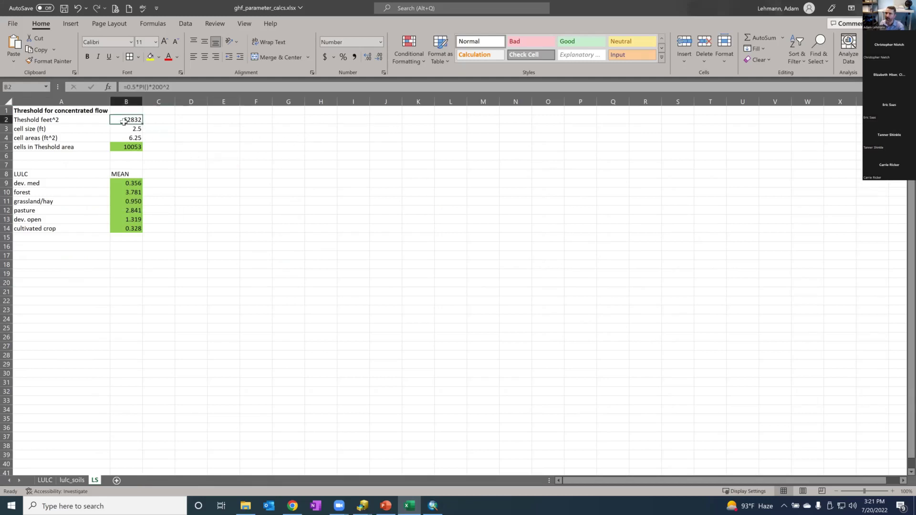
left_click_drag(124, 87, 168, 101)
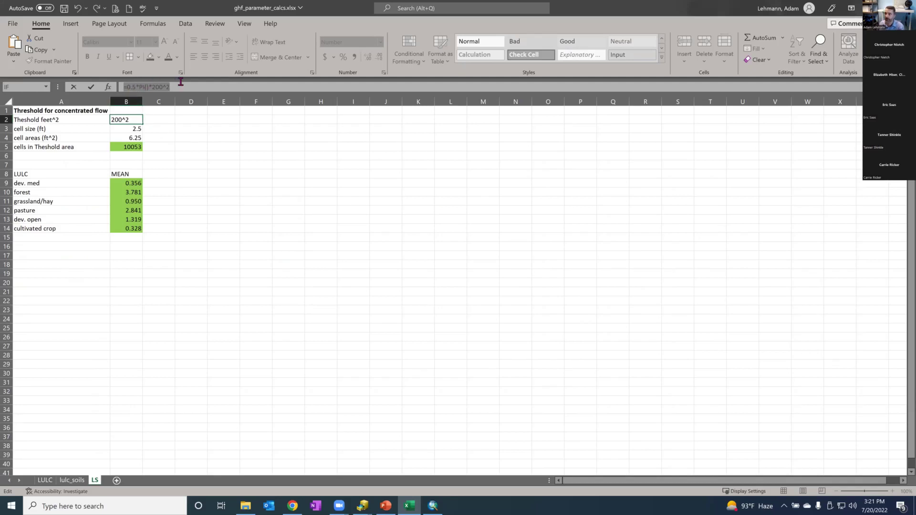
key("Return")
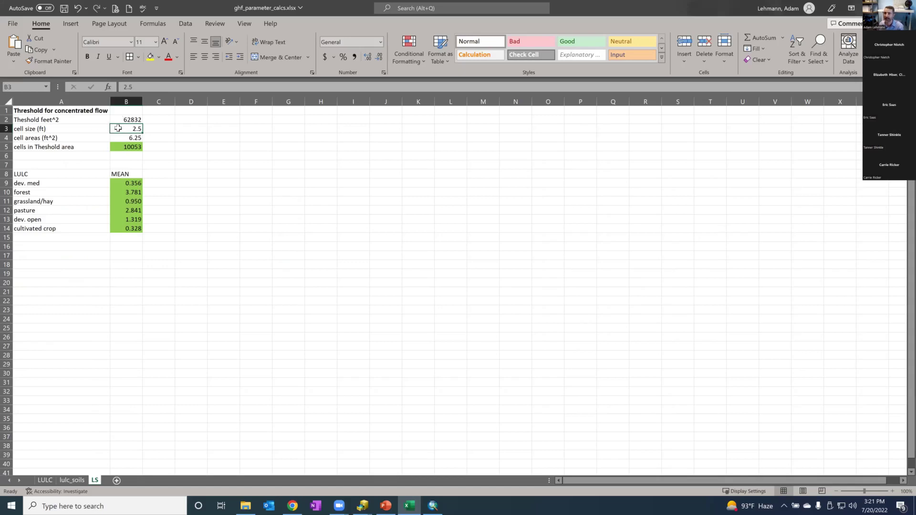
left_click(121, 137)
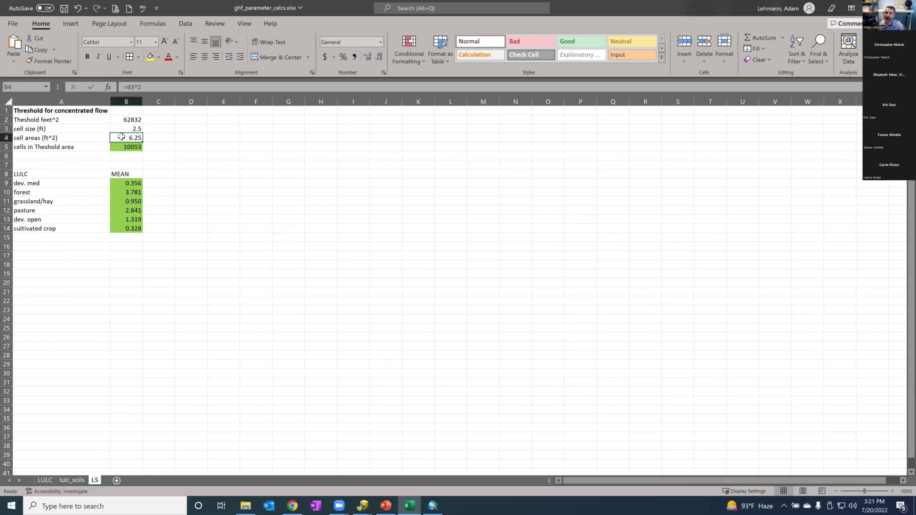
left_click(114, 128)
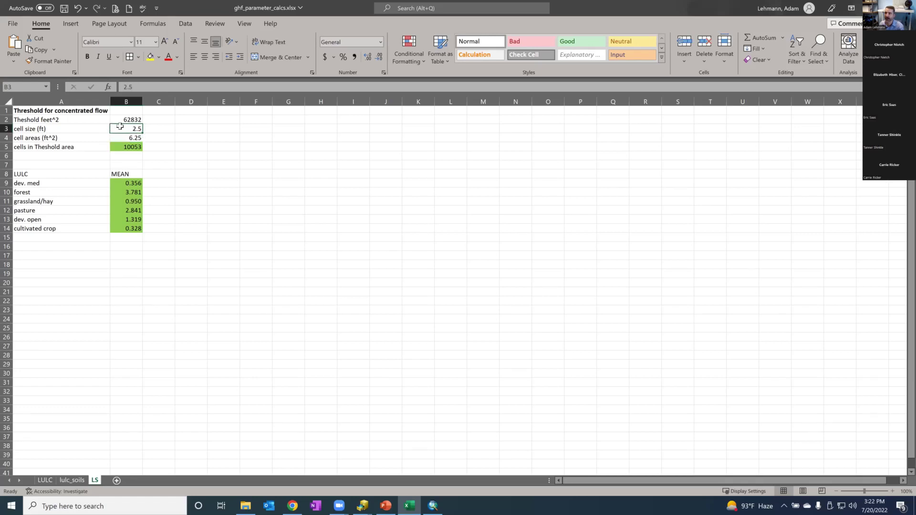
- Check the formulas for the cell area in B4 and the number of cells in the threshold area in B5
left_click(123, 137)
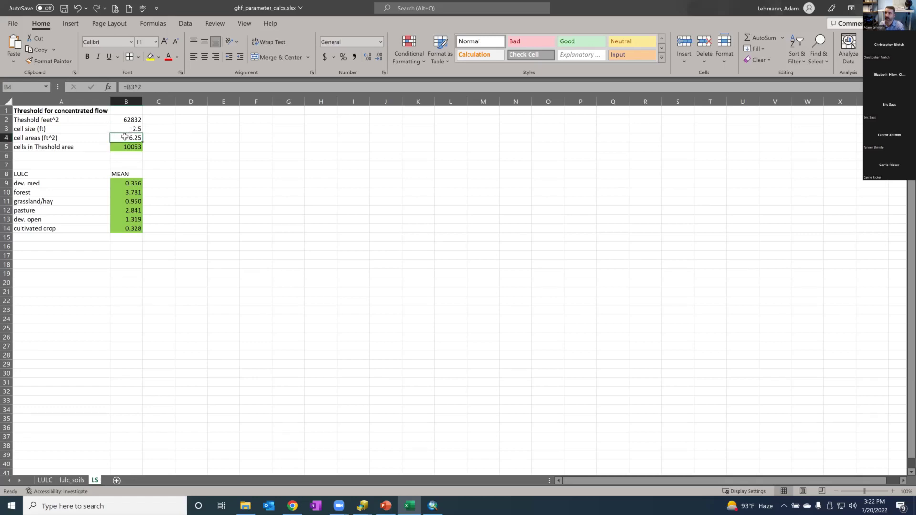
left_click(138, 88)
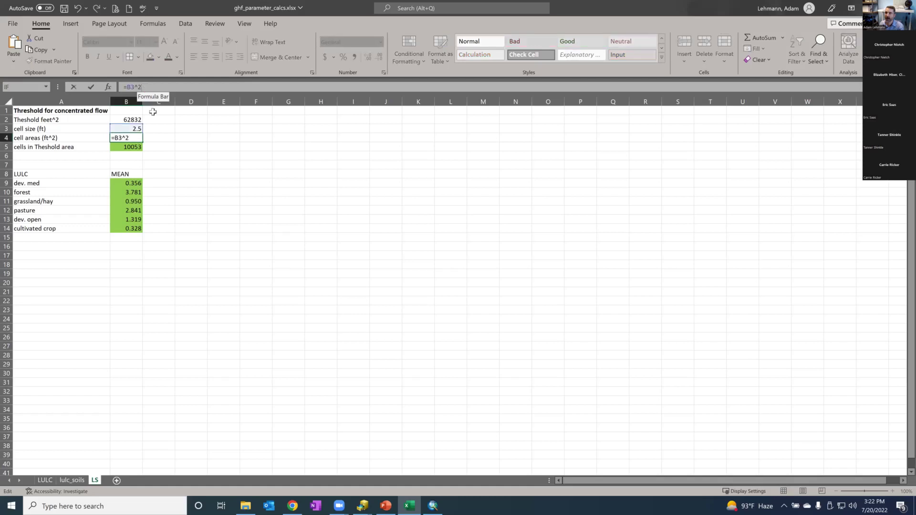
key("Return")
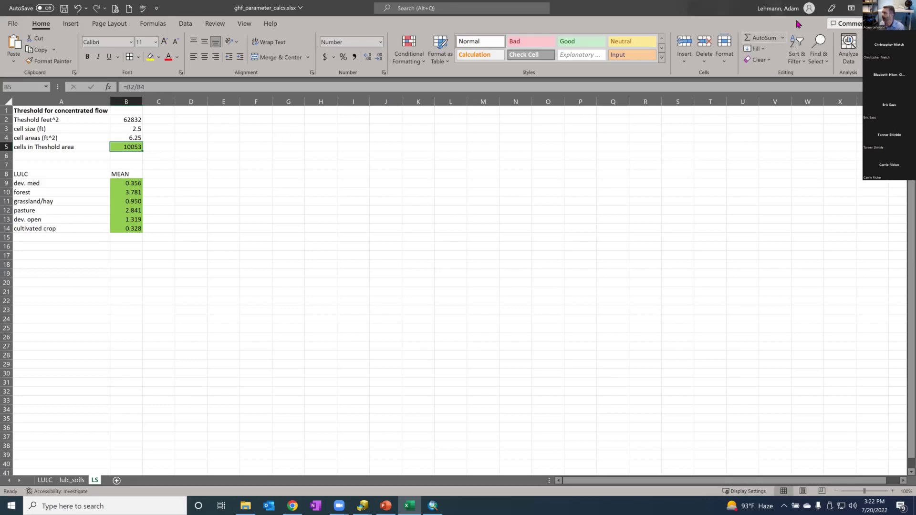
- Switch to ArcCatalog and set the tool's concentrated flow threshold expression to VALUE >= 10053
key("alt+Tab")
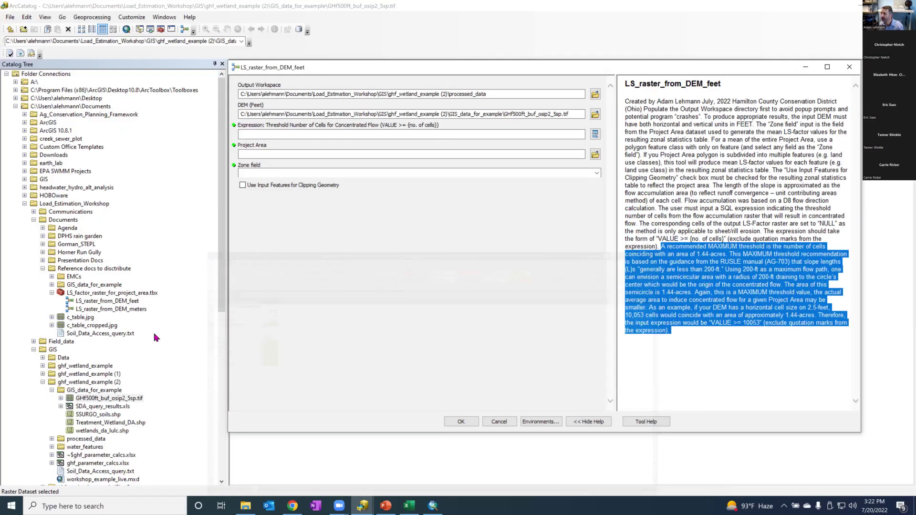
left_click(316, 134)
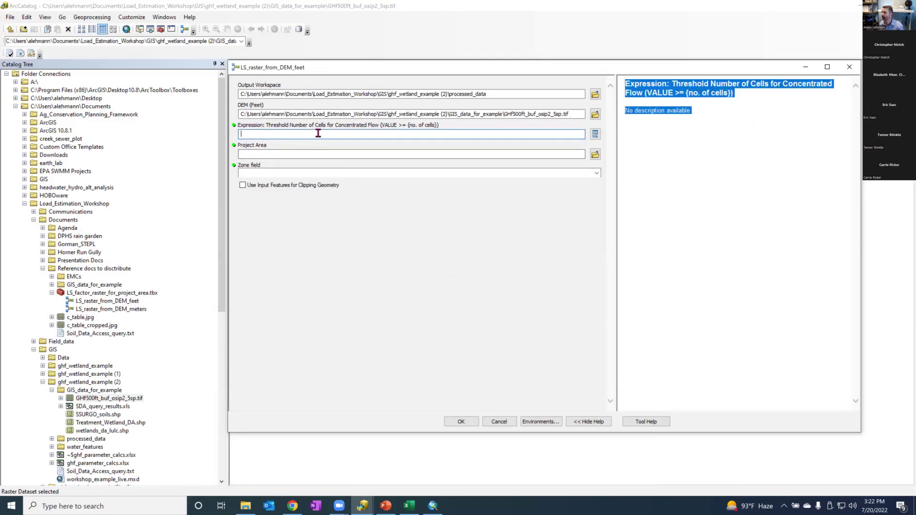
left_click(317, 241)
left_click(769, 342)
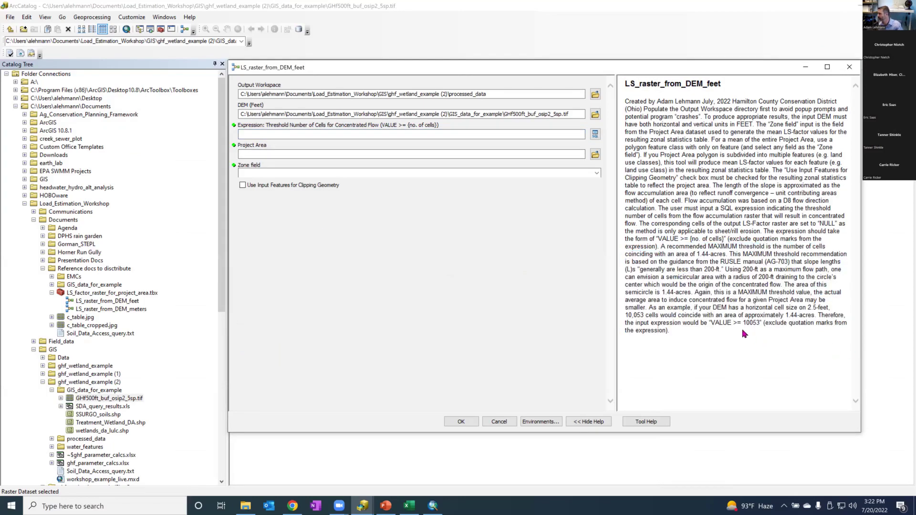
left_click_drag(711, 323, 759, 323)
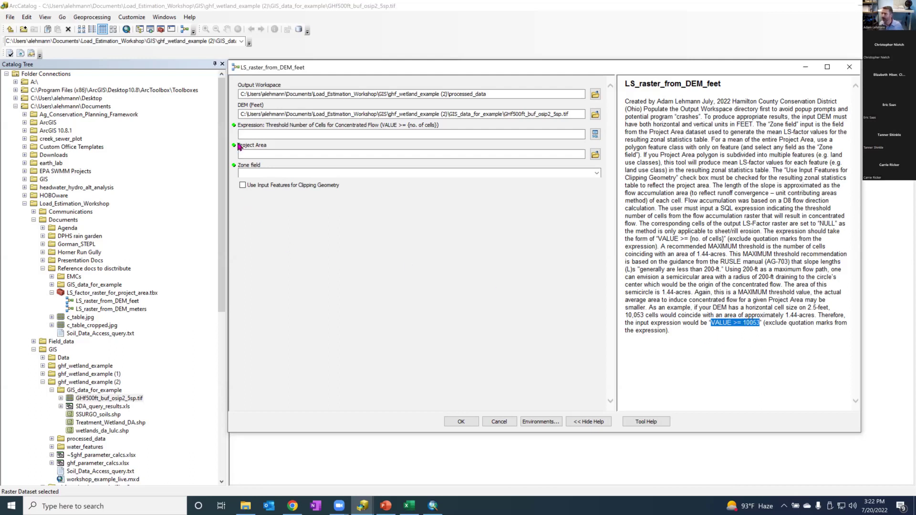
left_click(256, 134)
type("V")
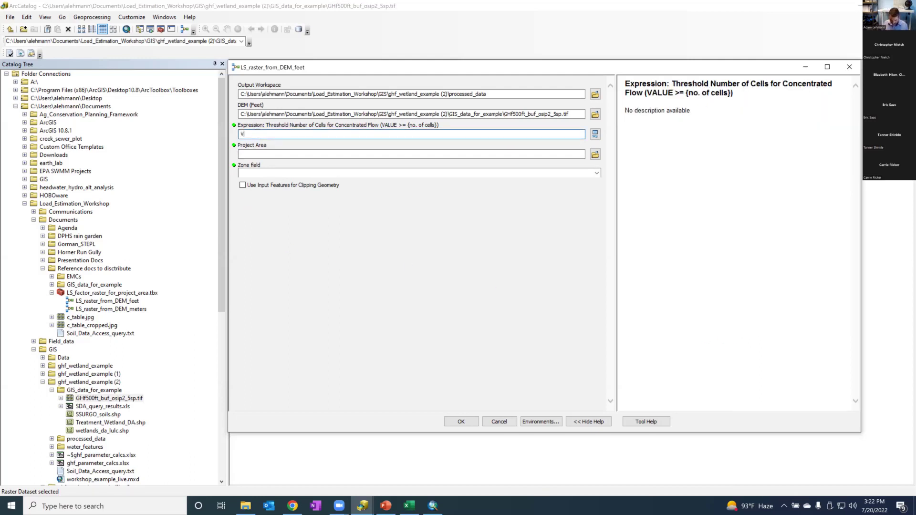
type("ALUE")
type(">= 10053")
left_click(317, 236)
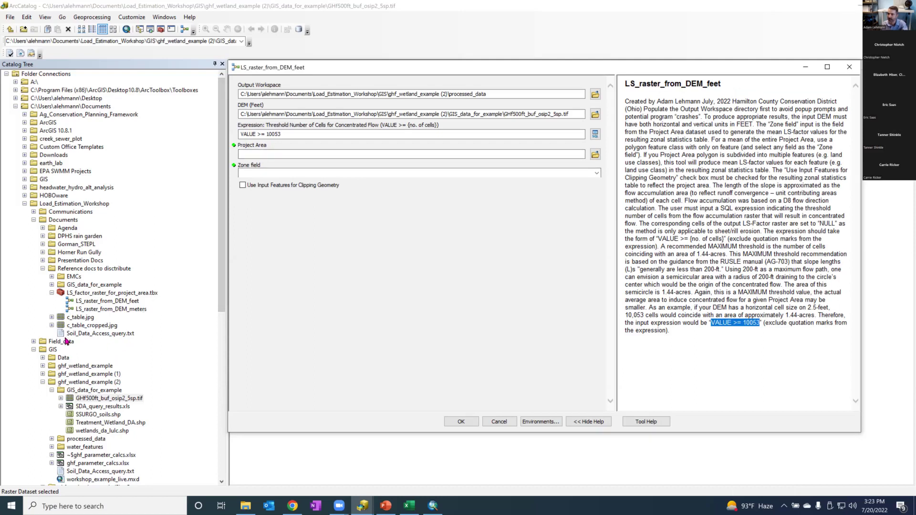
- Set the Project Area to wetlands_da_lulc.shp from the GIS_data_for_example folder and the Zone field to LULC
left_click(87, 432)
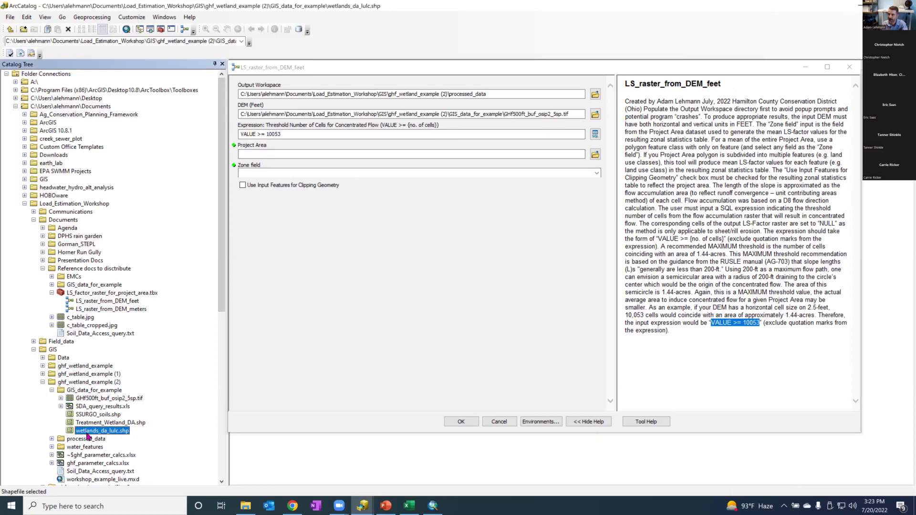
left_click_drag(87, 432, 353, 151)
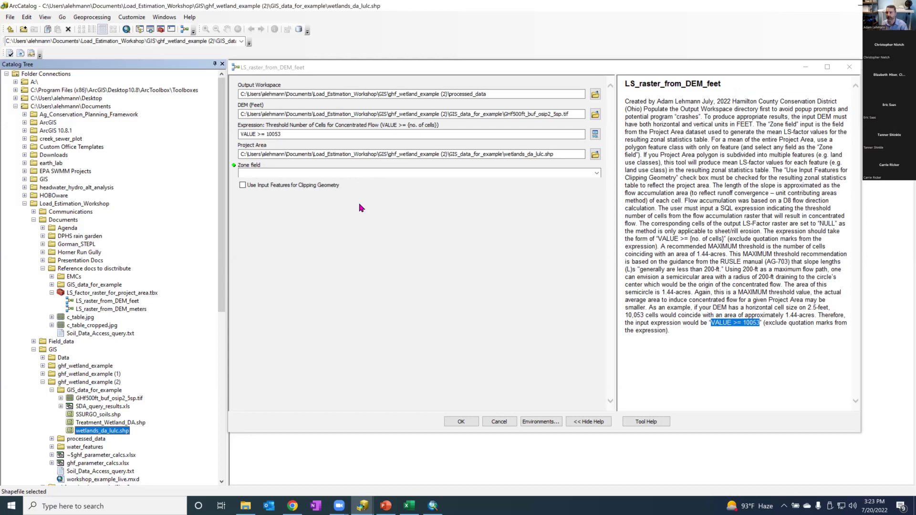
left_click(597, 173)
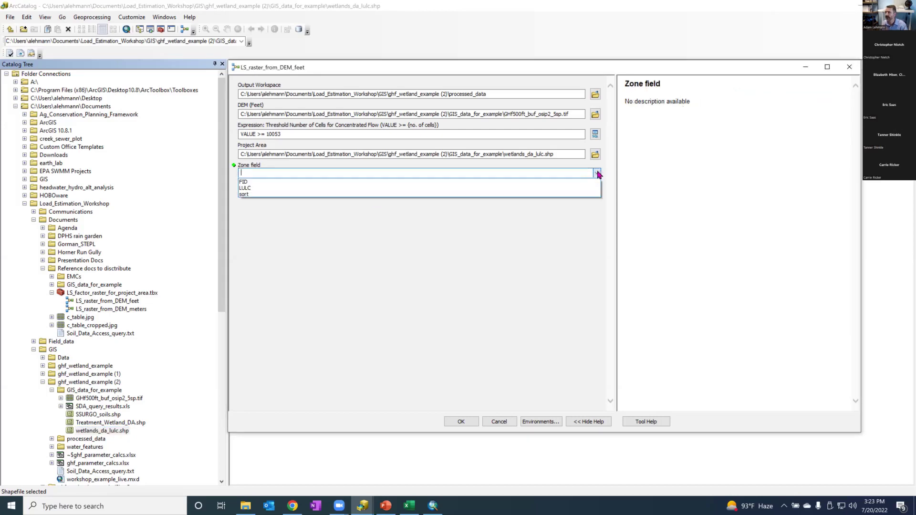
left_click(246, 188)
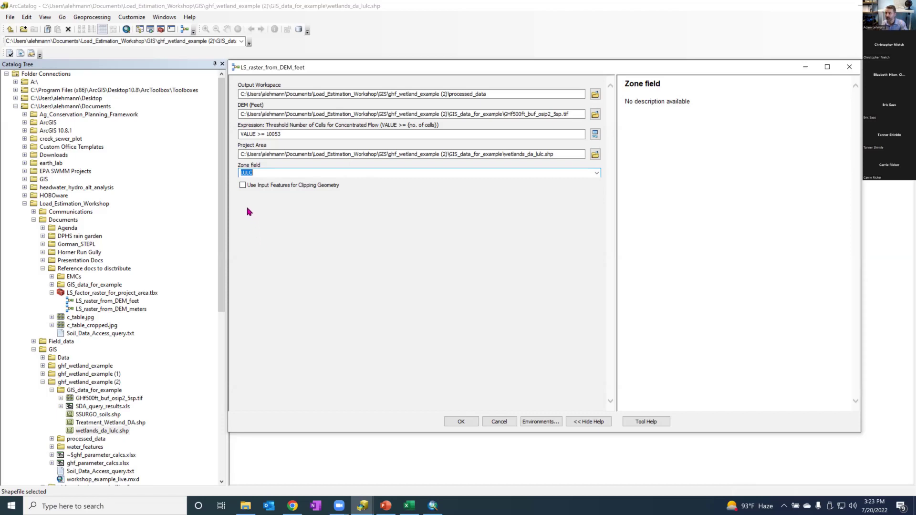
- Enable Use Input Features for Clipping Geometry and run the LS_raster_from_DEM_feet tool, closing its progress report when finished
left_click(242, 185)
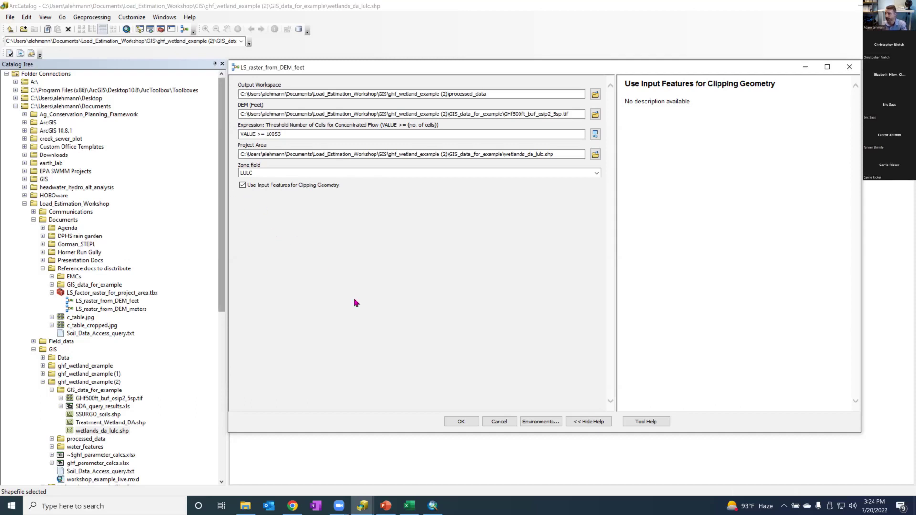
left_click(461, 421)
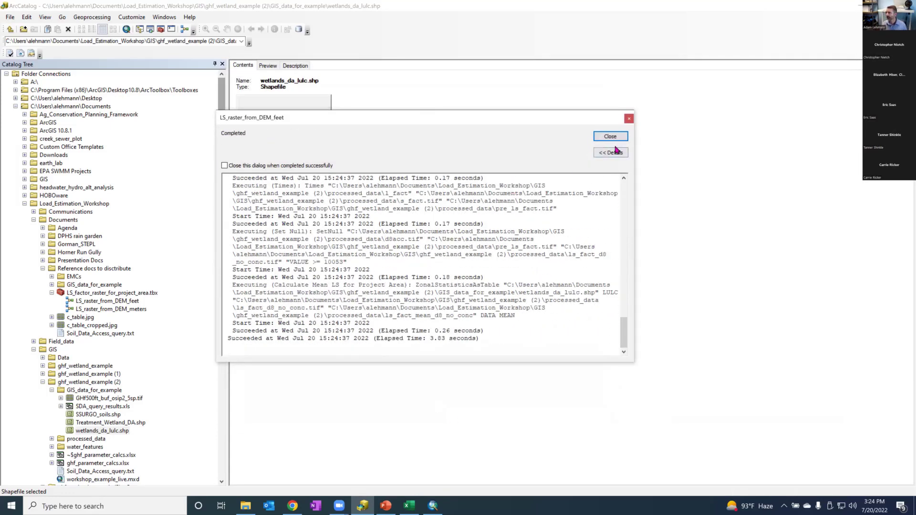
left_click(611, 137)
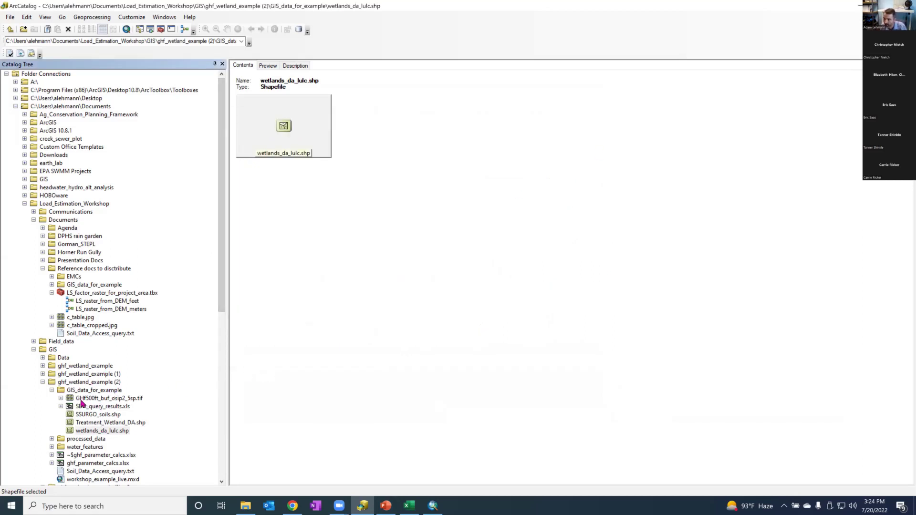
- Expand the processed_data folder and preview the ls_fact_d8_no_conc.tif raster
right_click(61, 440)
left_click(87, 407)
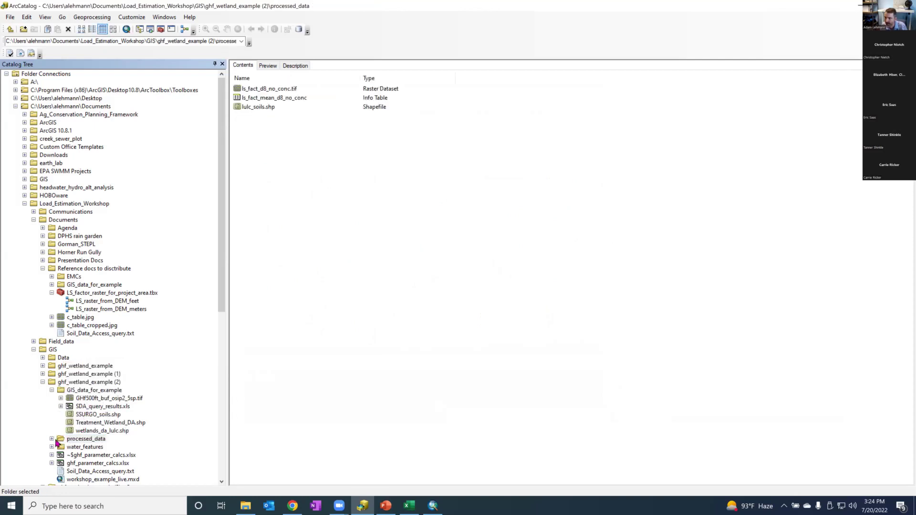
double_click(59, 442)
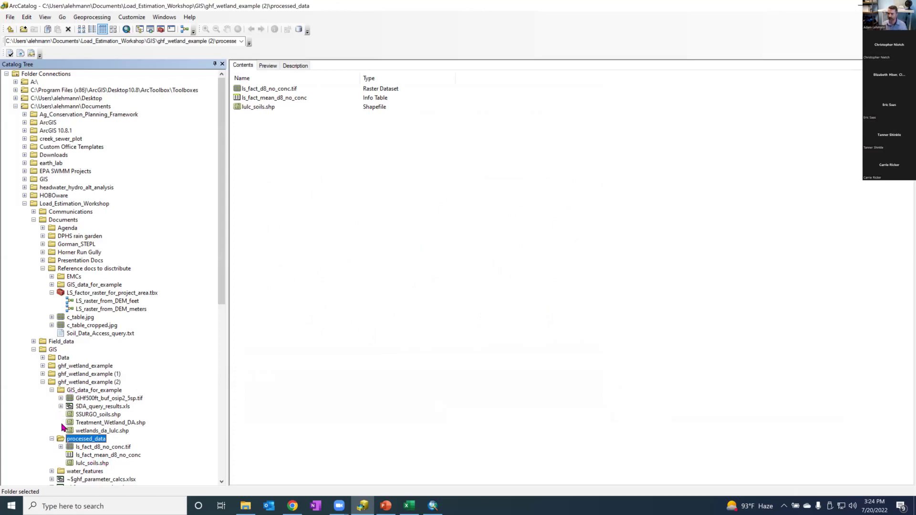
left_click(82, 449)
left_click(267, 66)
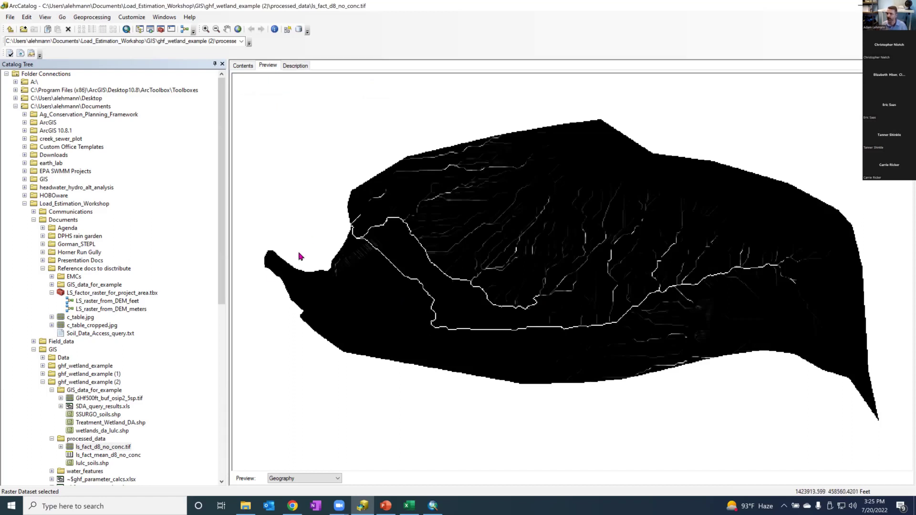
- Preview the ls_fact_mean_d8_no_conc table in processed_data and examine its LULC and MEAN columns
left_click(92, 336)
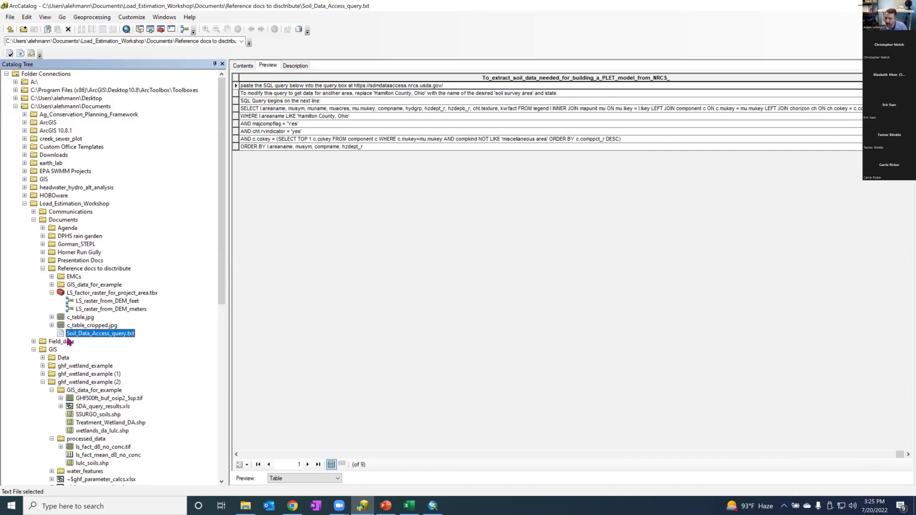
scroll(81, 365, "down", 1)
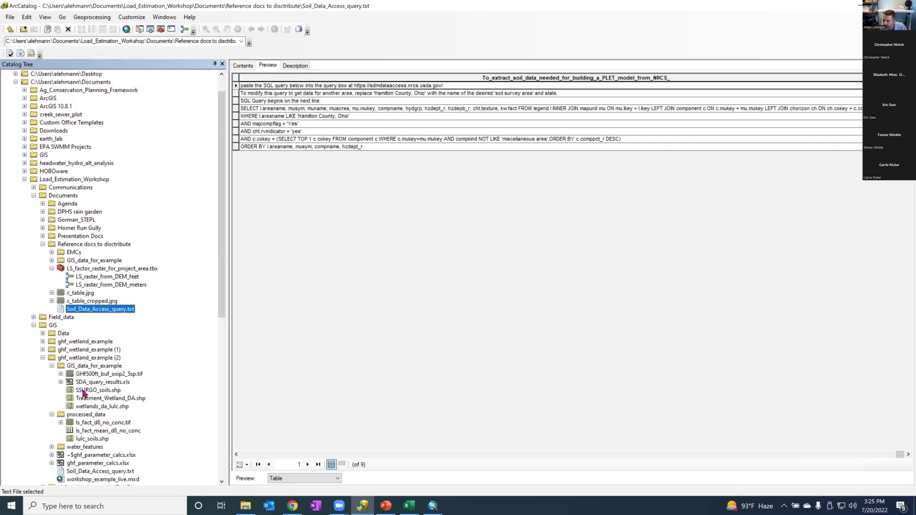
left_click(92, 432)
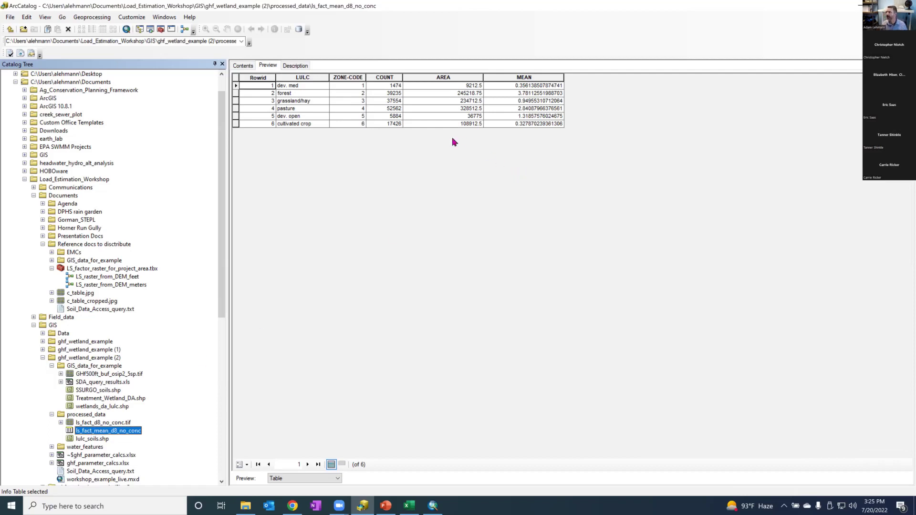
left_click(291, 78)
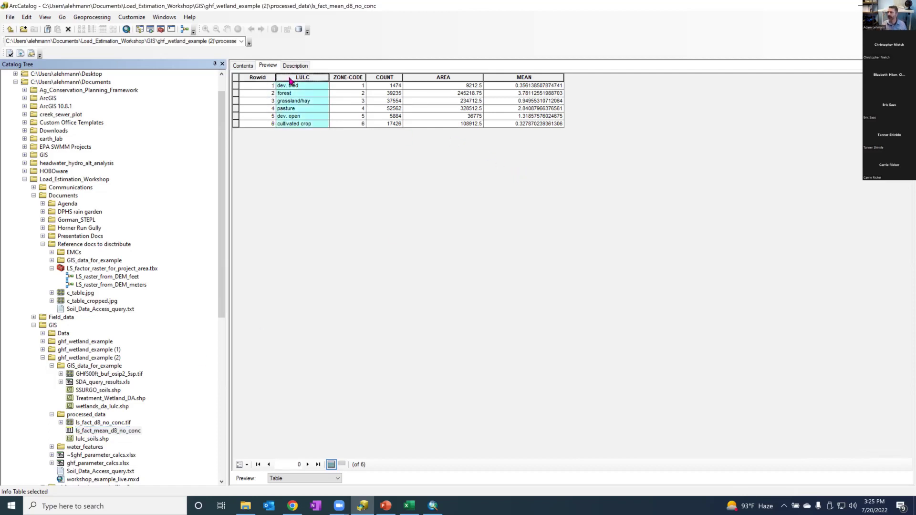
left_click(514, 78)
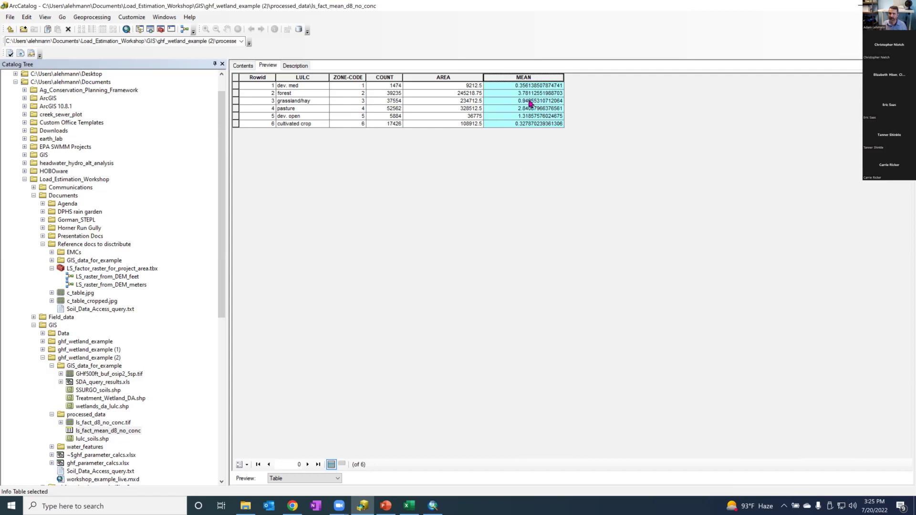
left_click(248, 93)
left_click(238, 85)
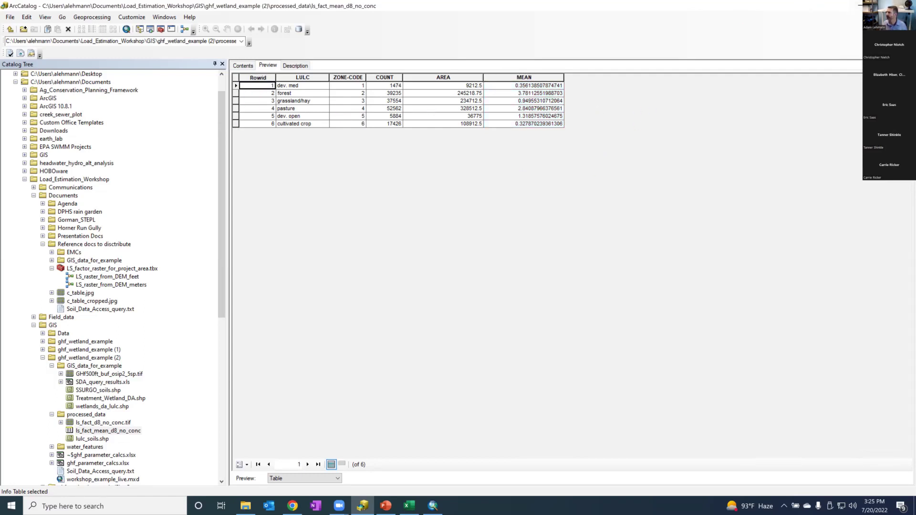
- Shrink the ArcCatalog window over ArcMap and add the ls_fact_mean_d8_no_conc table to the workshop_example_live.mxd map
double_click(811, 5)
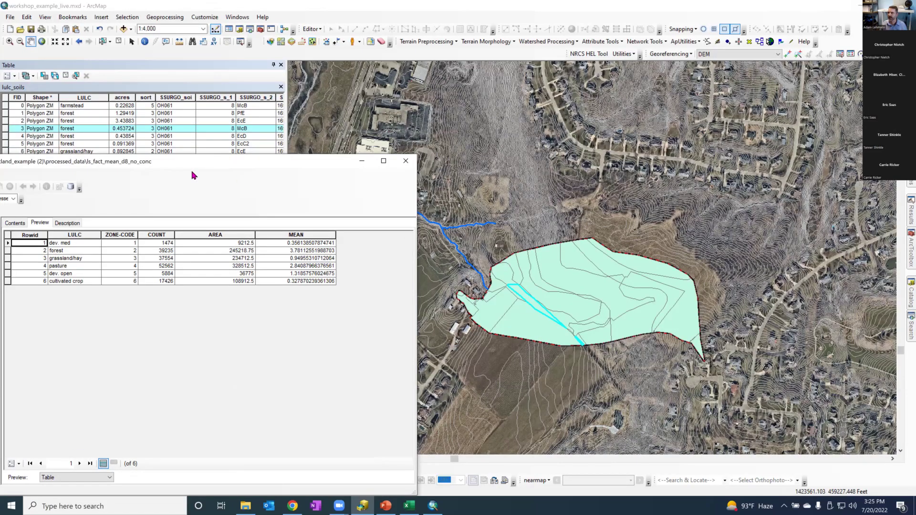
left_click_drag(192, 172, 521, 51)
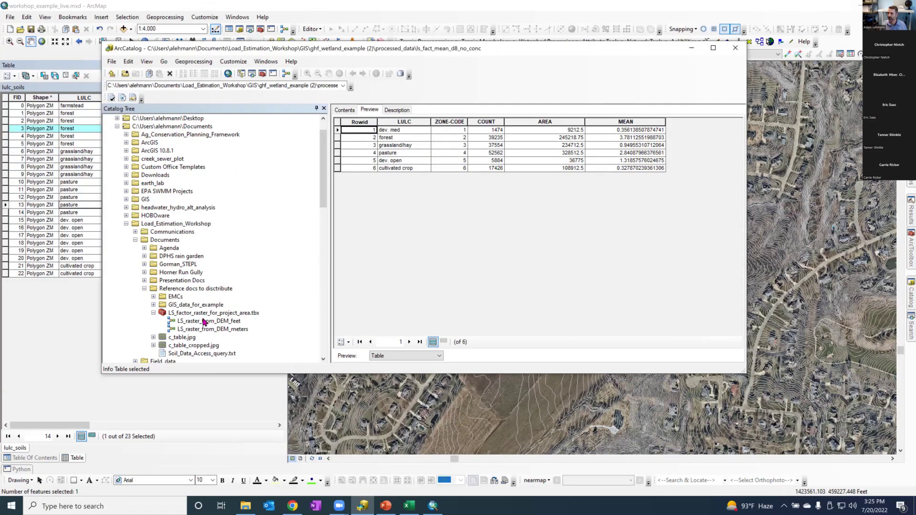
scroll(203, 319, "down", 3)
scroll(203, 322, "down", 3)
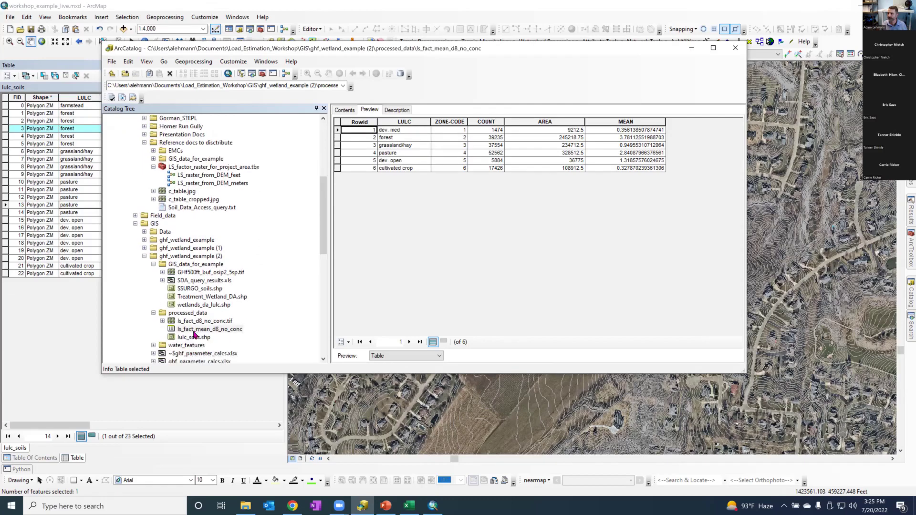
left_click_drag(193, 333, 331, 401)
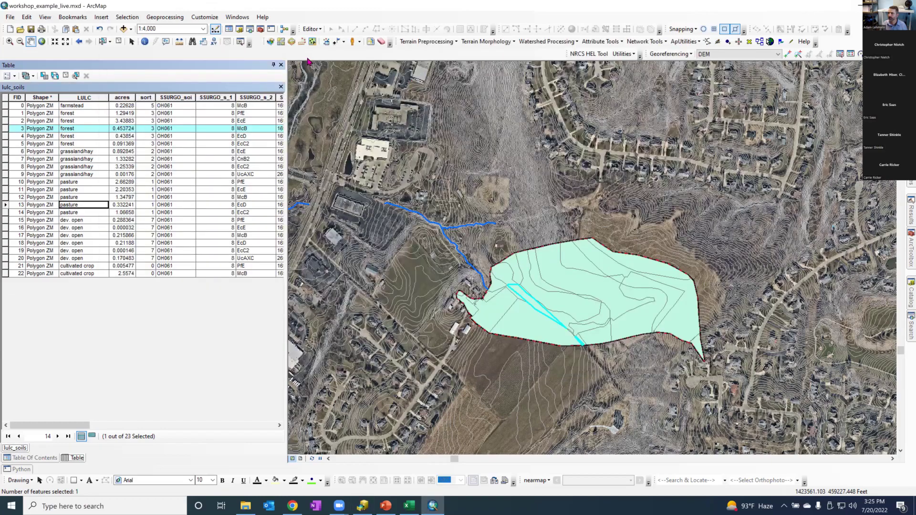
- Close the lulc_soils attribute table and open the ls_fact_mean_d8_no_conc table in ArcMap
left_click(281, 65)
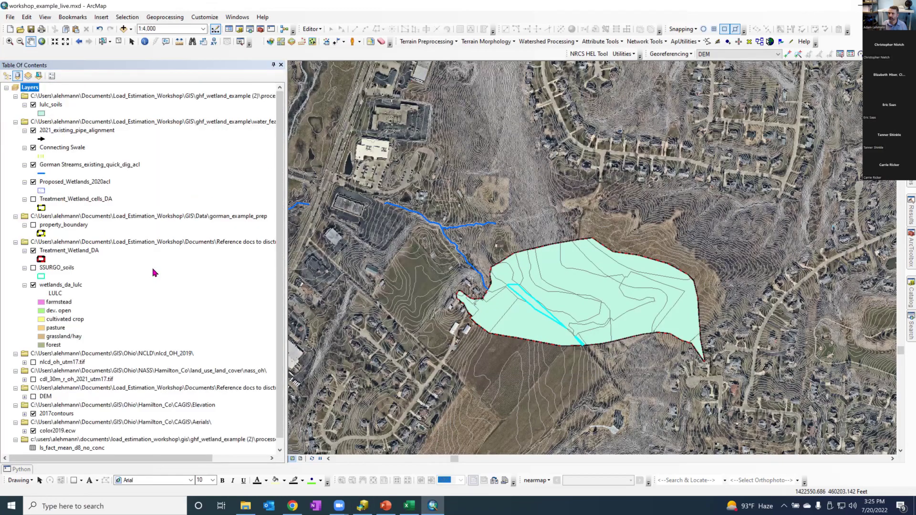
scroll(119, 358, "down", 1)
left_click(65, 440)
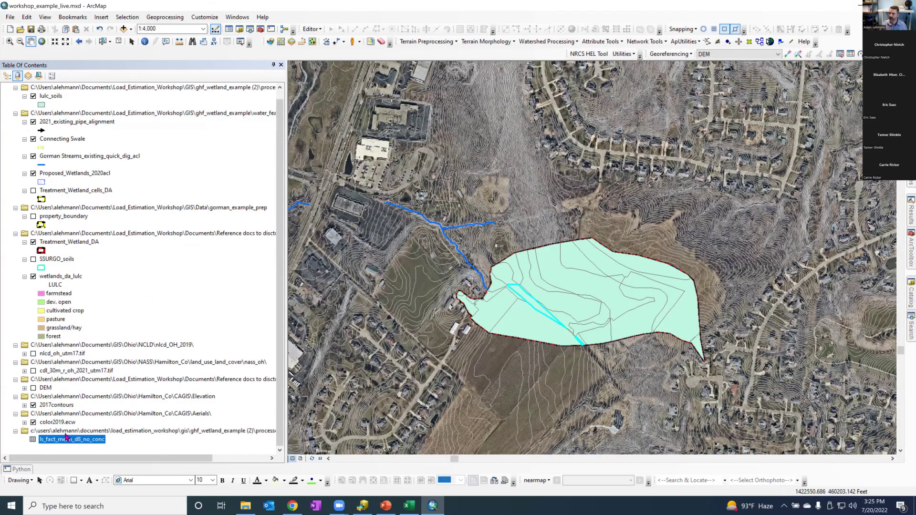
right_click(65, 440)
left_click(77, 341)
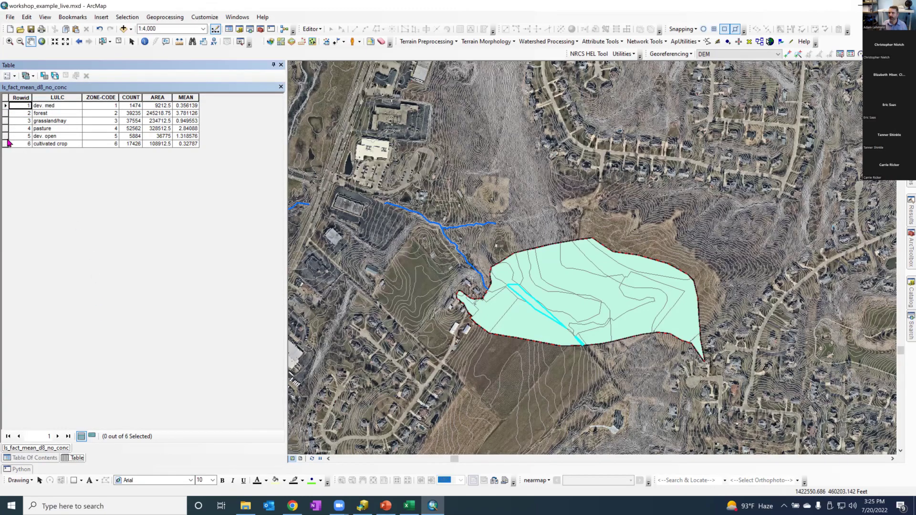
- Select all six land use rows of the ls_fact_mean_d8_no_conc table and copy the selected records
left_click_drag(5, 106, 5, 143)
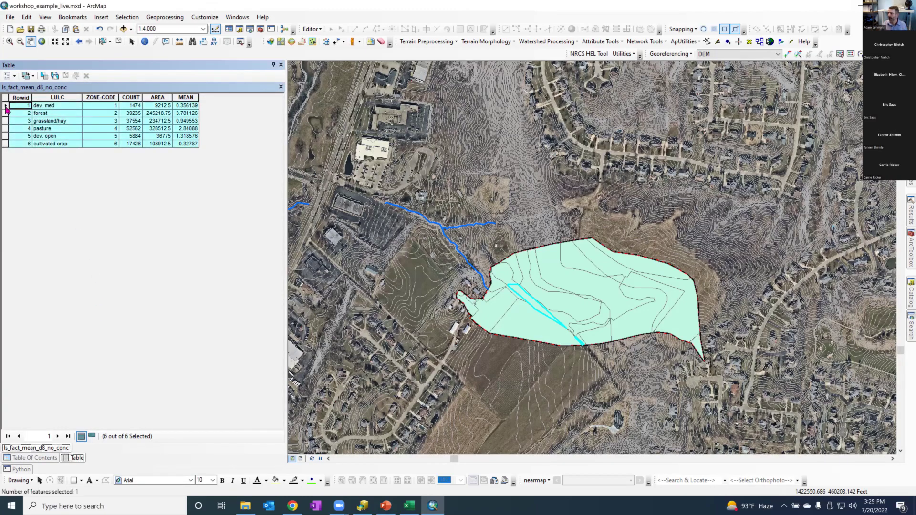
right_click(5, 107)
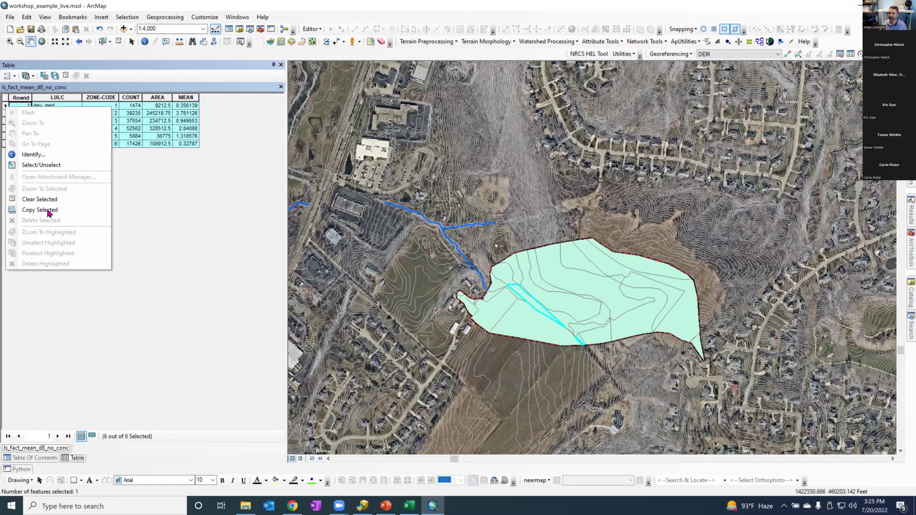
left_click(49, 210)
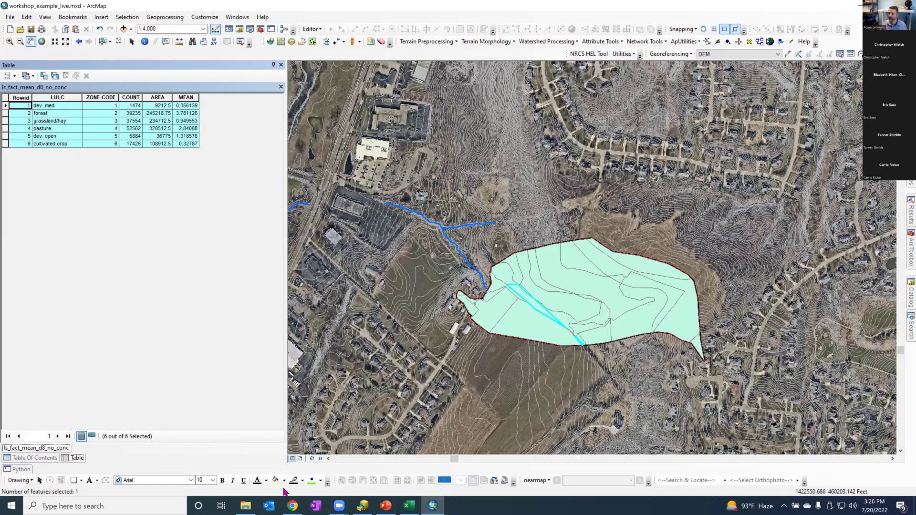
- Switch to the ghf_parameter_calcs.xlsx workbook in Excel and paste the copied land use records into the LS sheet starting at A20
left_click(410, 504)
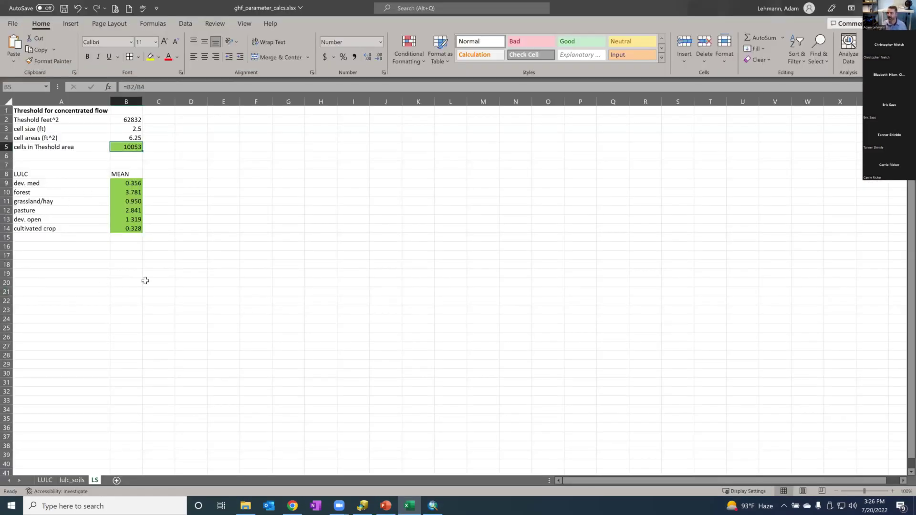
left_click(28, 279)
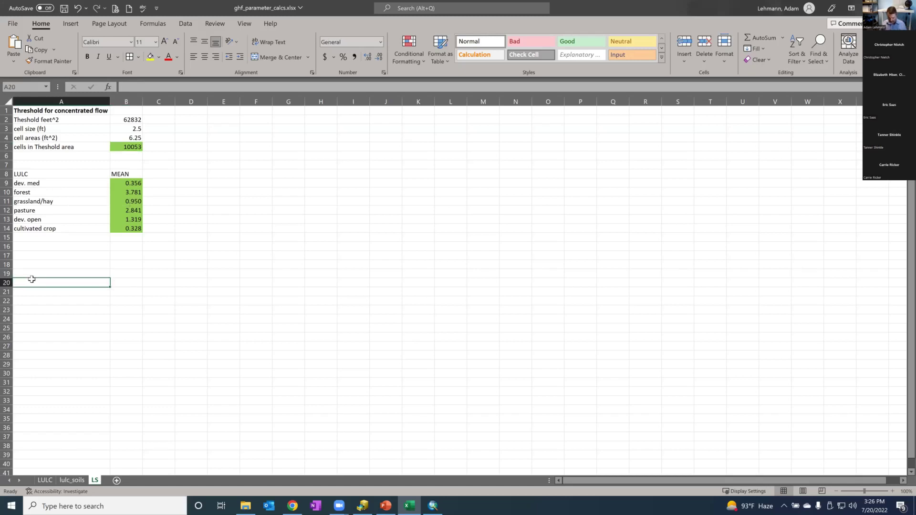
key("ctrl+v")
left_click_drag(50, 285, 53, 344)
left_click(53, 346)
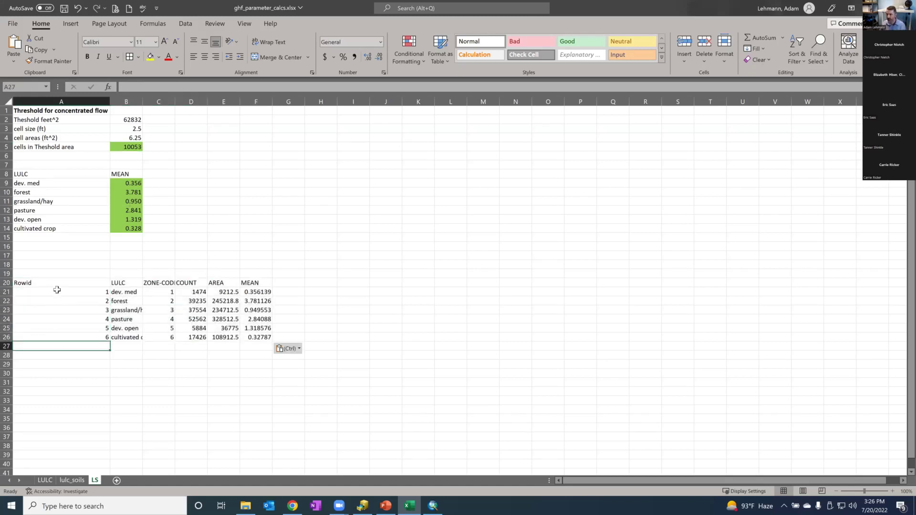
- Clear the Rowid, ZONE-CODE, COUNT and AREA columns from the pasted records, keeping only LULC and MEAN
left_click_drag(57, 290, 66, 339)
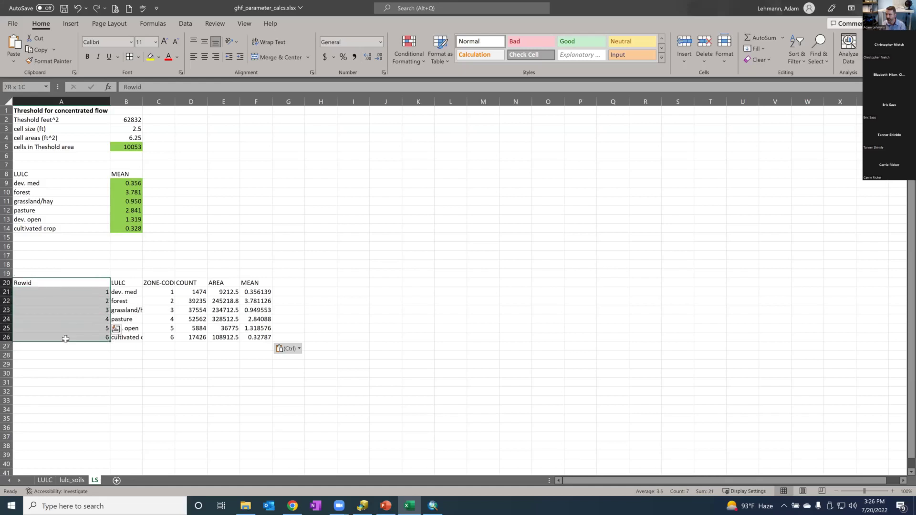
key("Delete")
left_click_drag(160, 282, 223, 340)
key("Delete")
- Move the MEAN column directly beside LULC and shift both columns so the pasted table starts at A20
left_click_drag(246, 282, 270, 339)
key("ctrl+c")
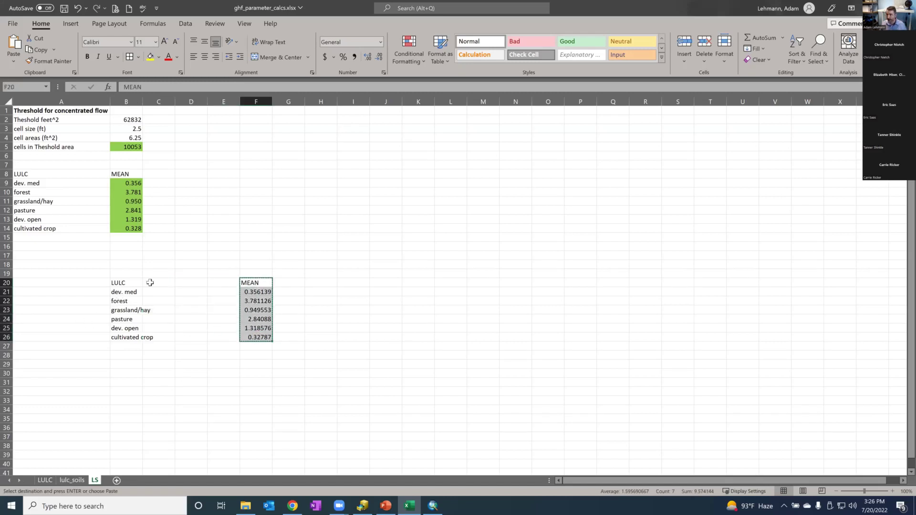
left_click(150, 283)
key("ctrl+v")
left_click_drag(125, 283, 150, 337)
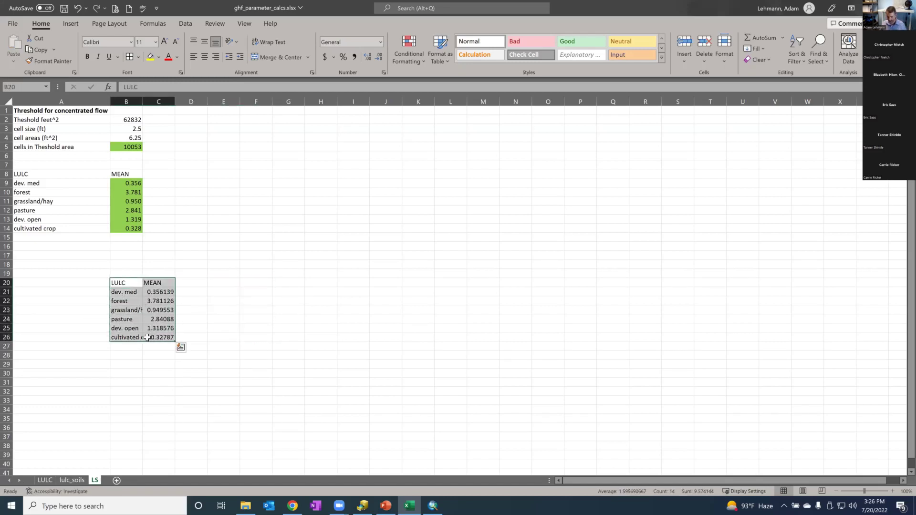
key("ctrl+c")
left_click(38, 285)
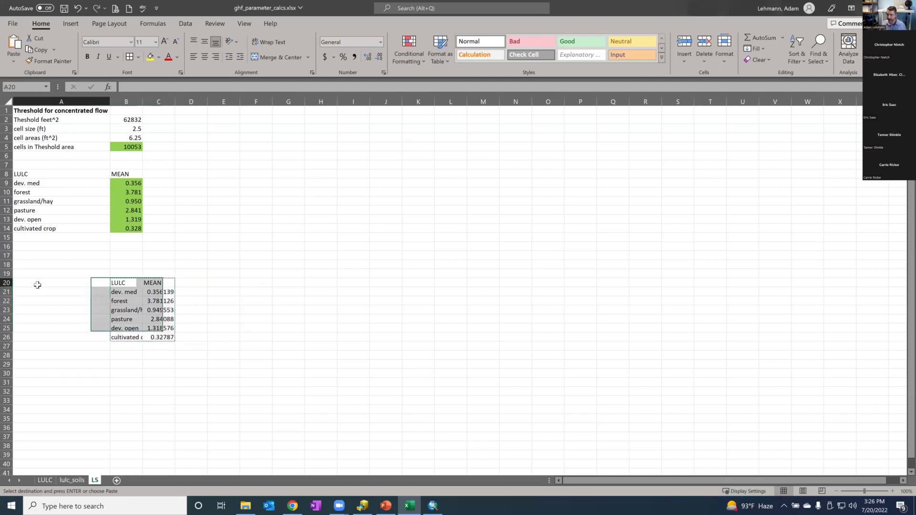
key("ctrl+v")
left_click(134, 372)
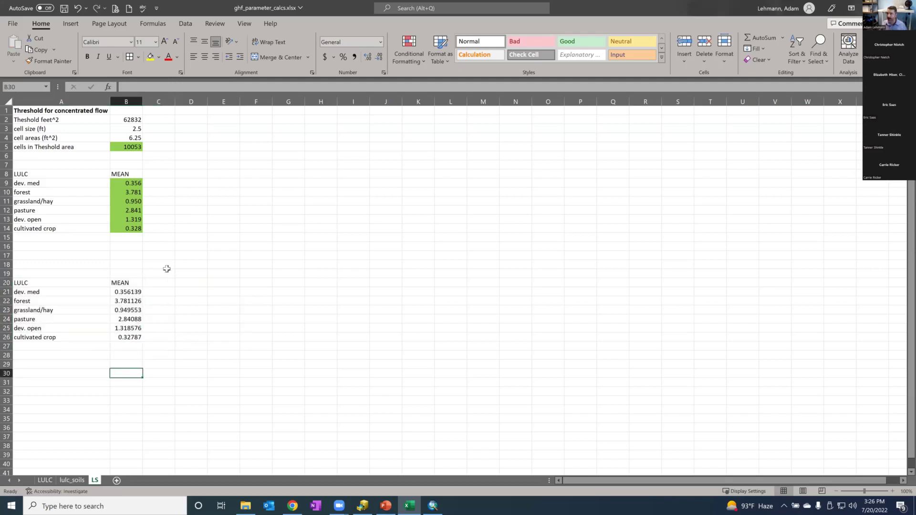
- Format the MEAN values in B21:B26 as Number with 3 decimal places
left_click_drag(120, 289, 124, 337)
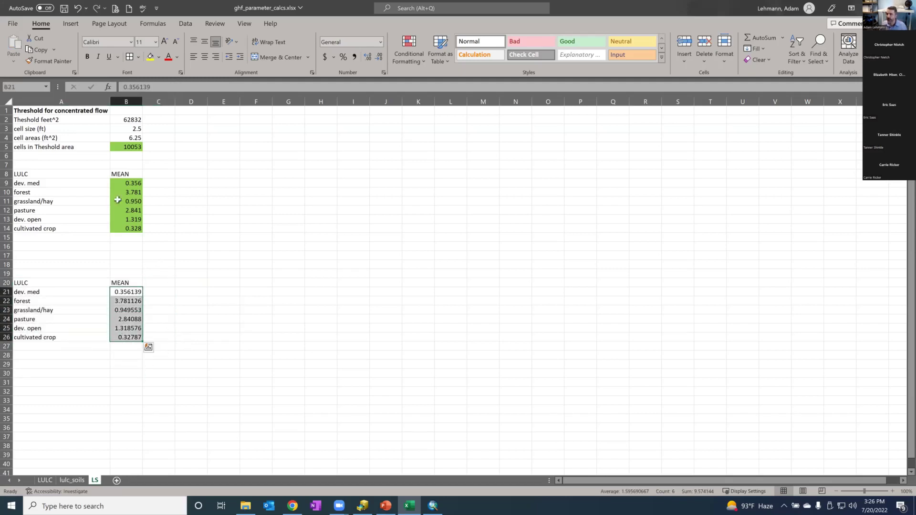
right_click(135, 317)
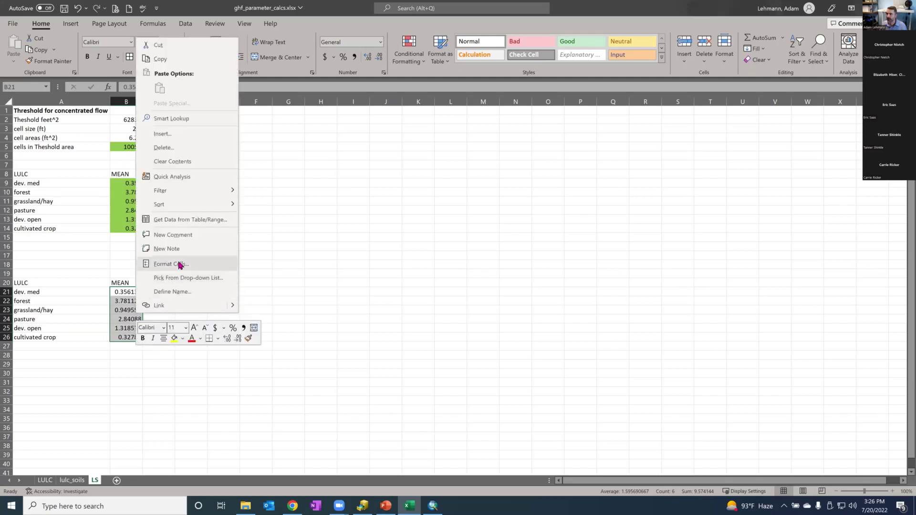
left_click(180, 264)
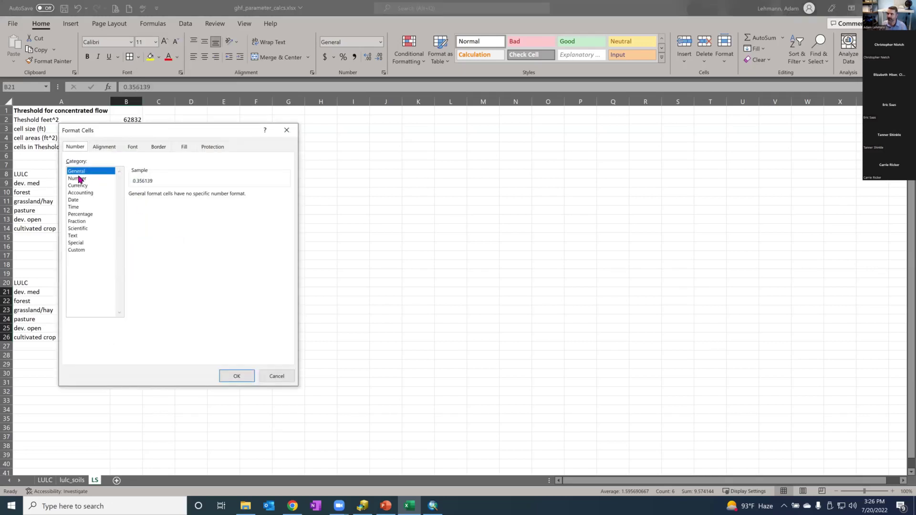
left_click(78, 178)
left_click(192, 192)
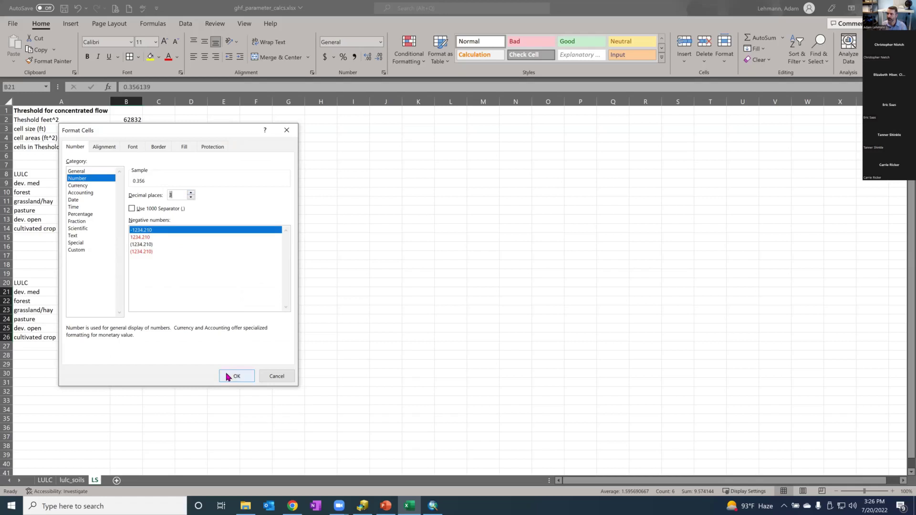
left_click(230, 375)
left_click(191, 329)
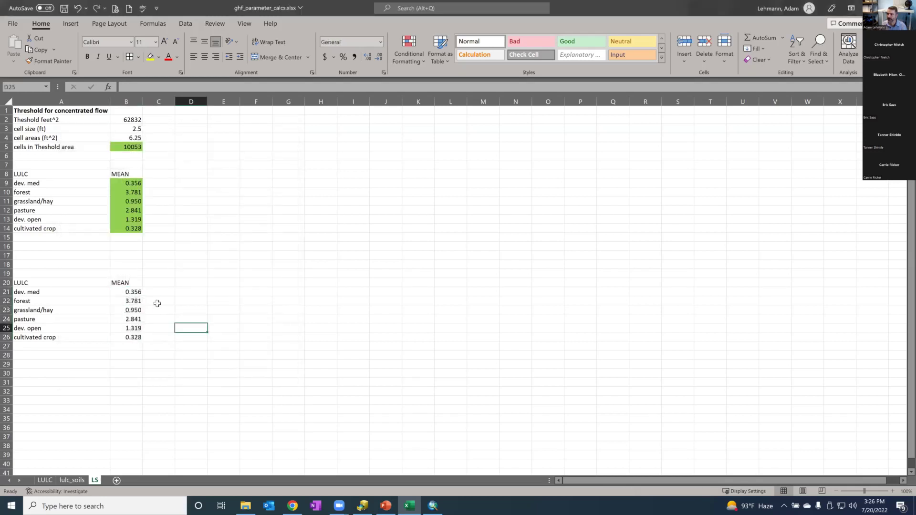
- Compare the pasted mean LS factors per land use with the green reference values in B9:B14
left_click(123, 183)
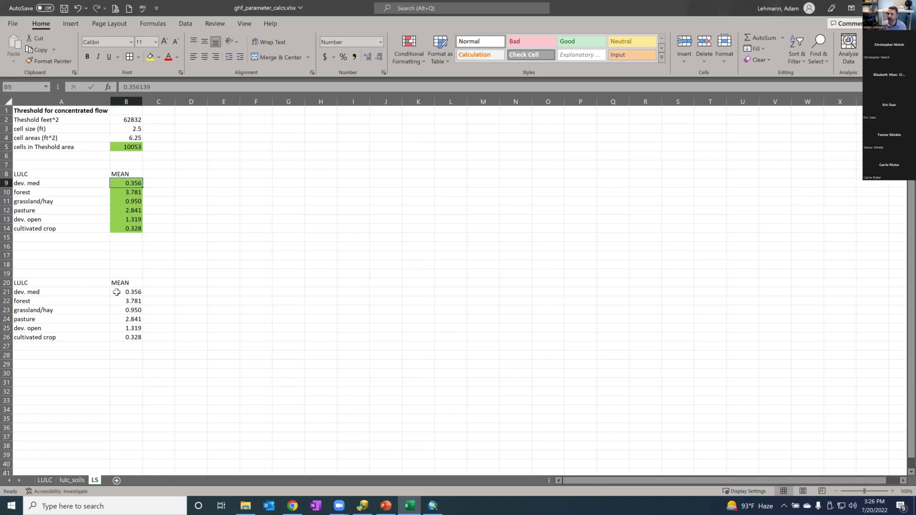
left_click(31, 183)
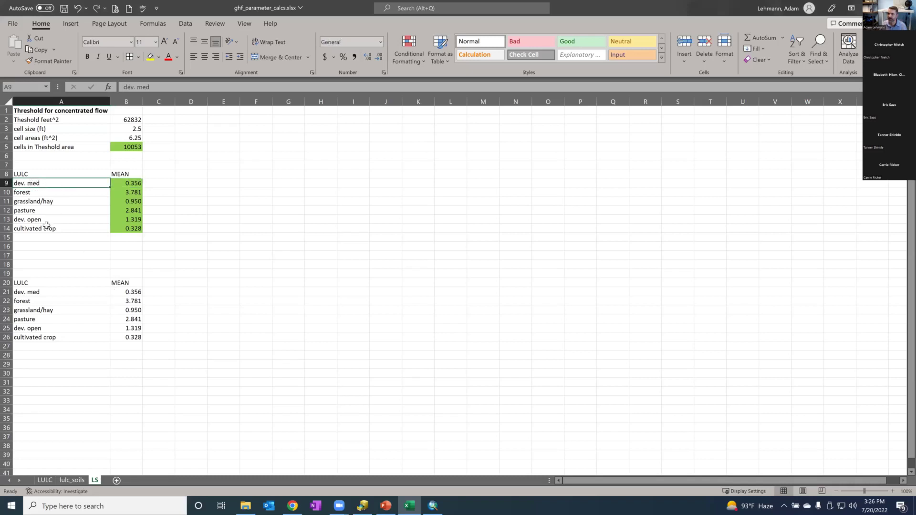
left_click_drag(90, 180, 119, 182)
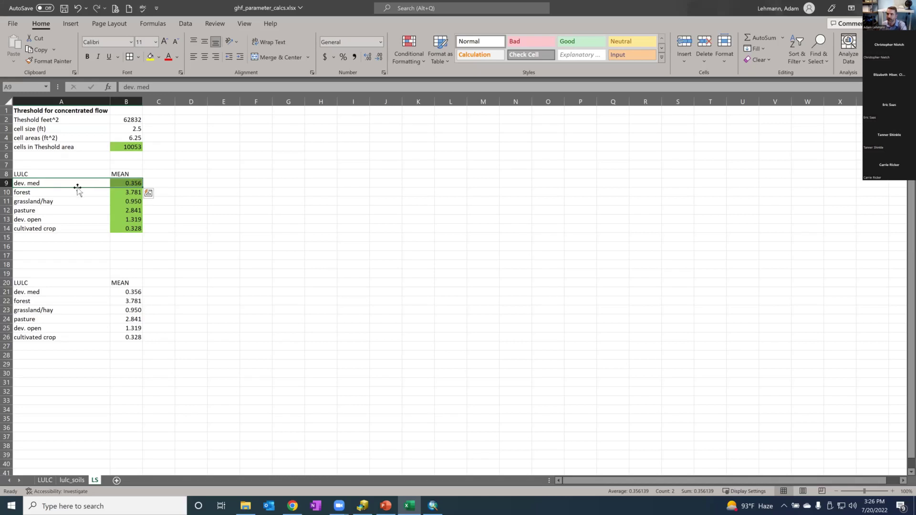
left_click(67, 308)
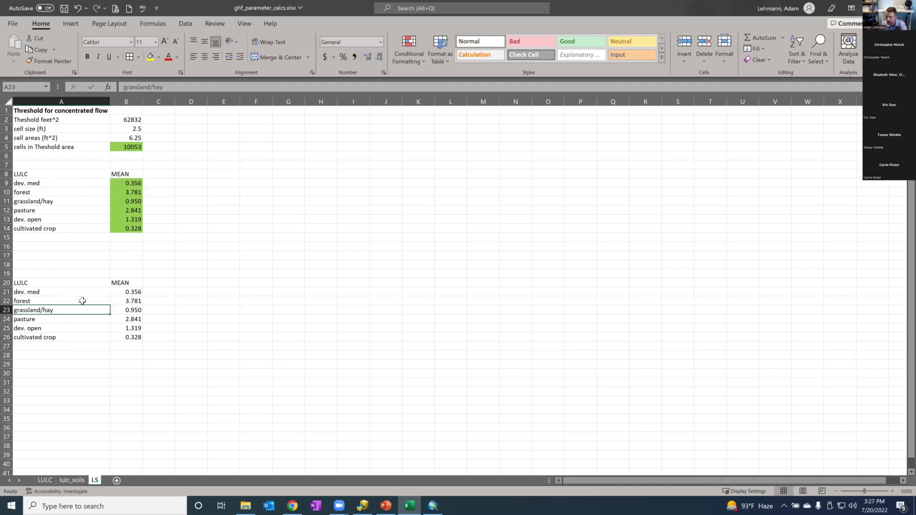
left_click(119, 299)
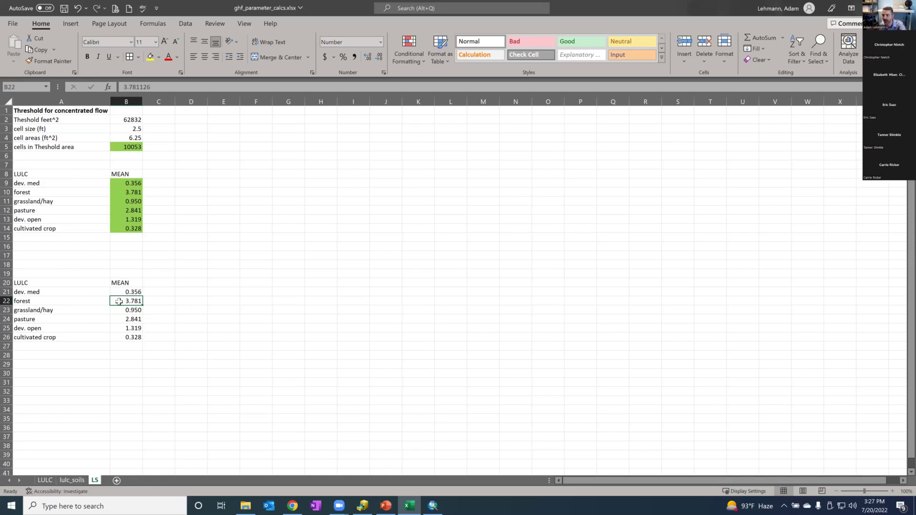
left_click_drag(118, 301, 128, 337)
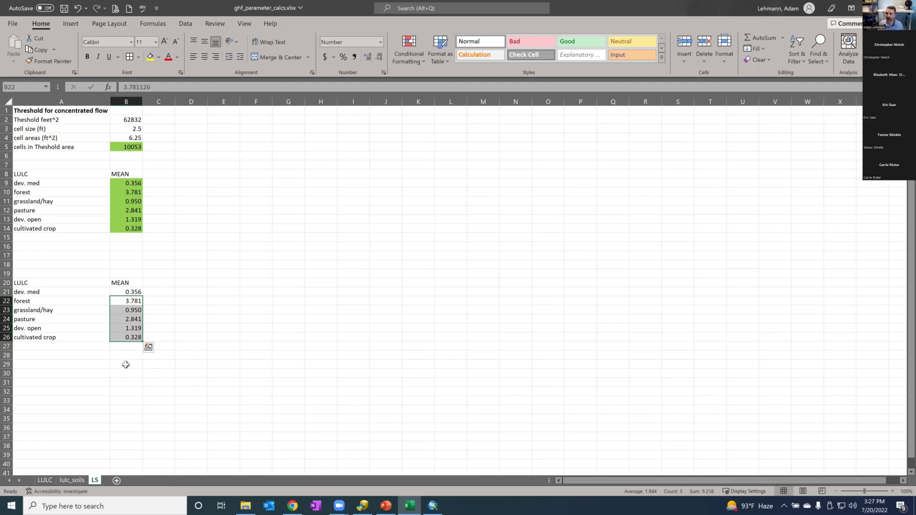
left_click(124, 337)
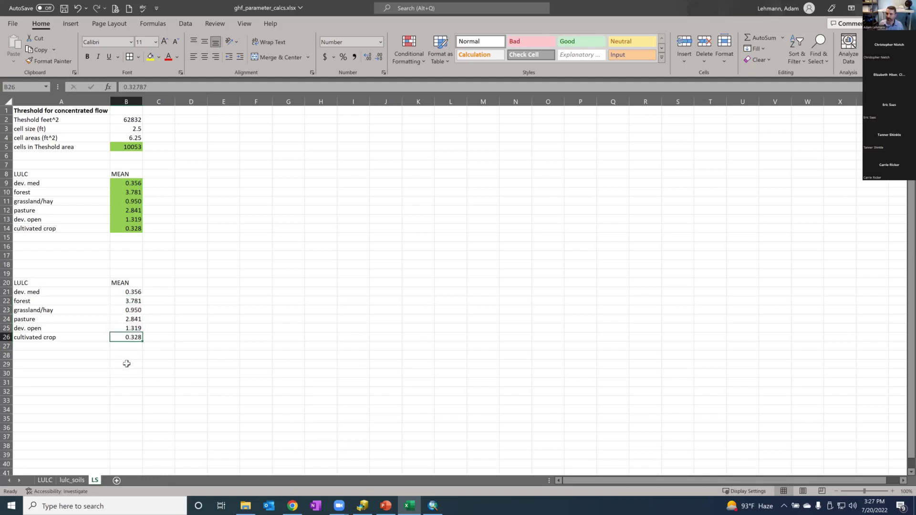
left_click(124, 300)
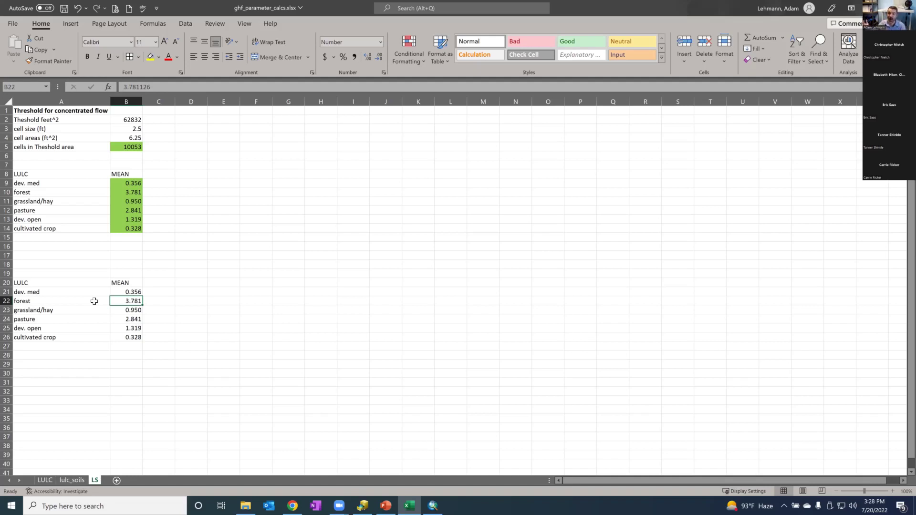
left_click_drag(84, 301, 123, 336)
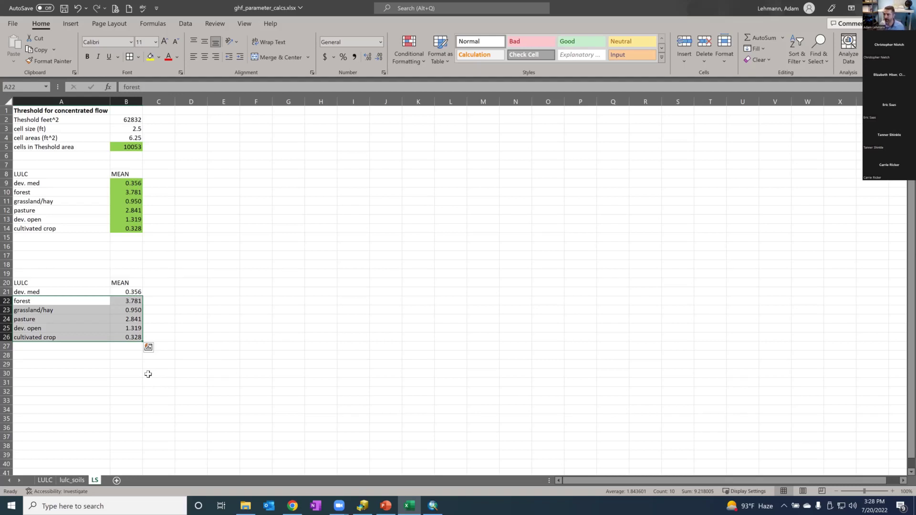
left_click(268, 302)
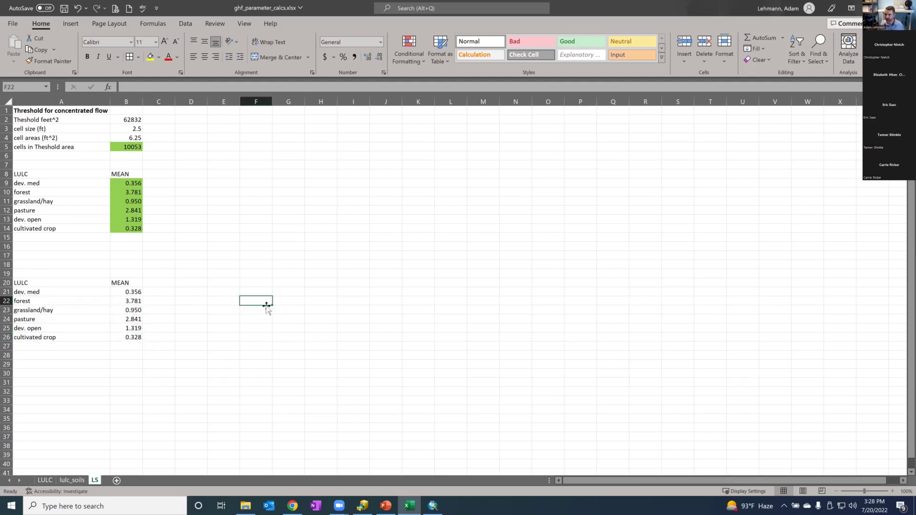
left_click(125, 302)
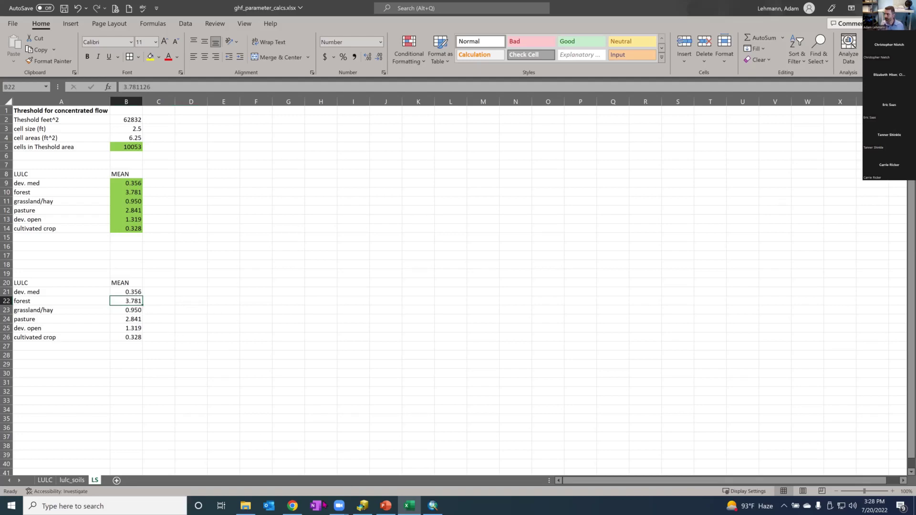
- Switch to the Pollutant Load Estimation Tool in Chrome and open the Forest LS factor in the Universal Soil Loss Equation table for editing
left_click(292, 505)
scroll(296, 189, "down", 2)
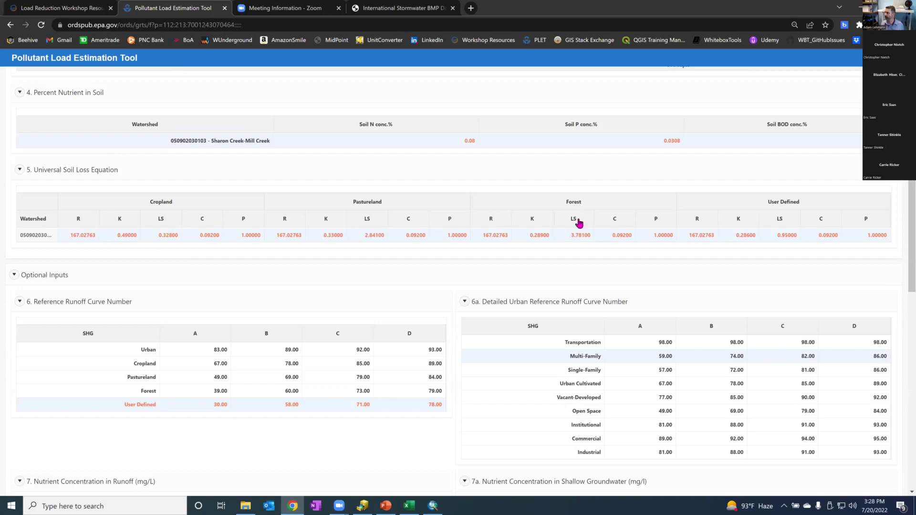
double_click(571, 235)
type("3")
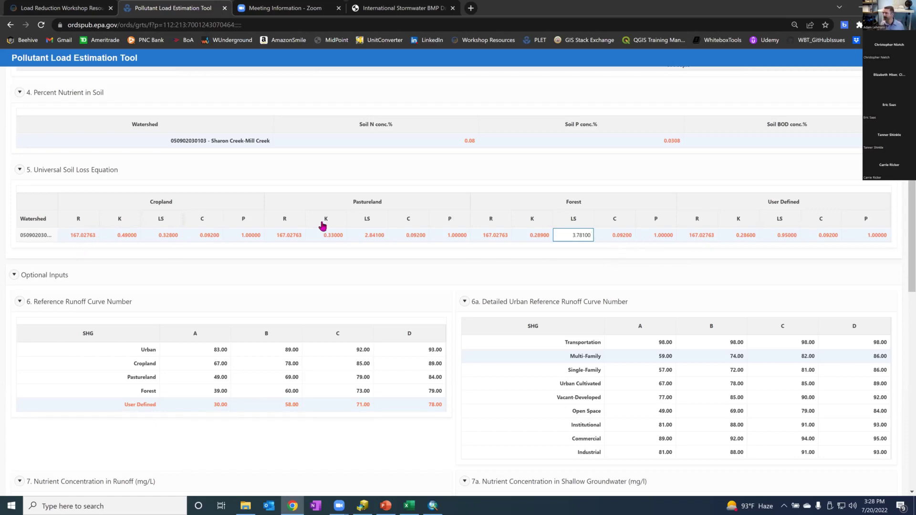
- Review the mandatory and optional inputs, from watershed land use area through runoff, nutrient concentration and urban land use to wildlife density
scroll(651, 253, "up", 7)
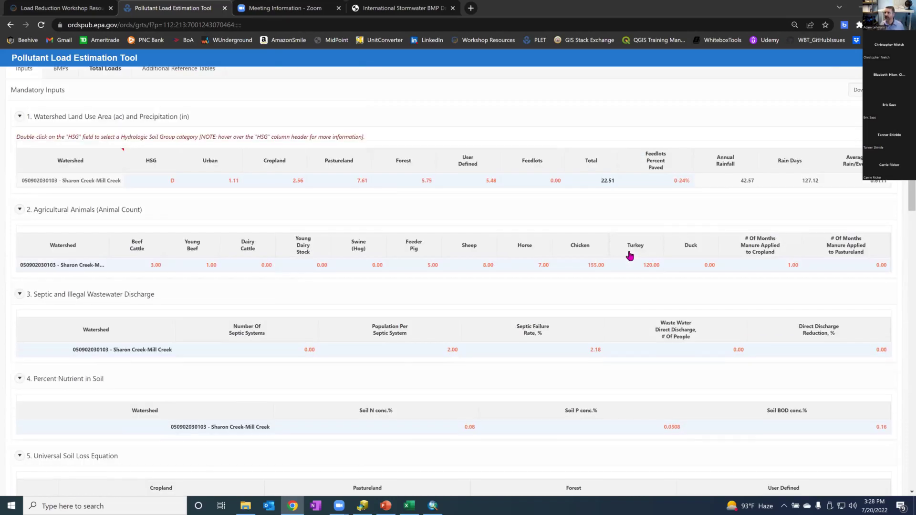
scroll(630, 256, "up", 1)
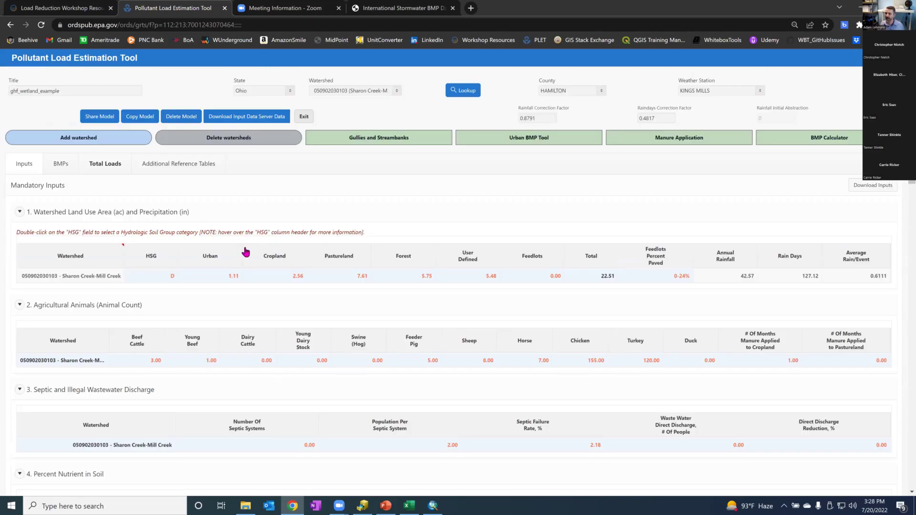
scroll(179, 303, "down", 1)
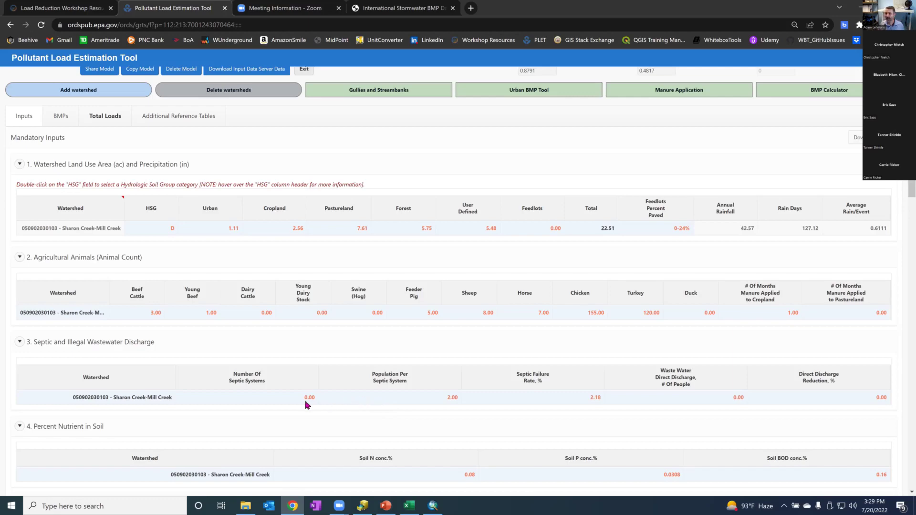
scroll(351, 378, "down", 1)
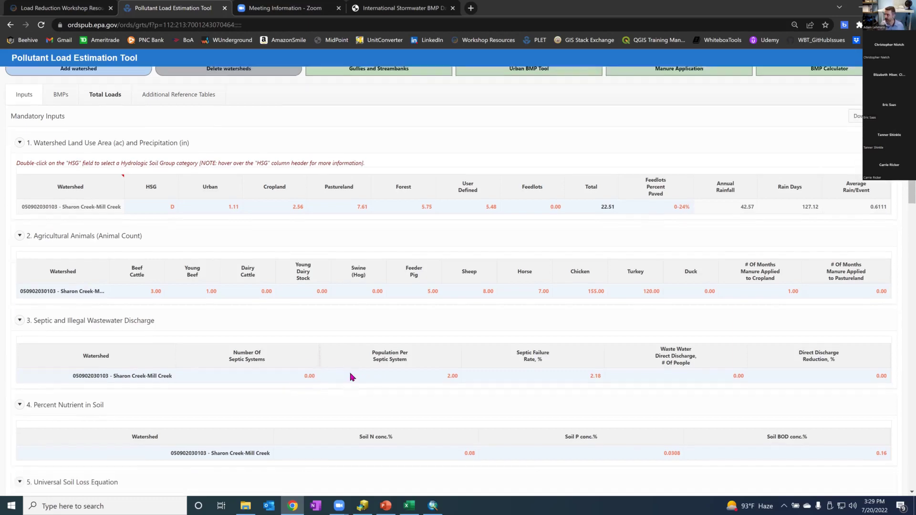
scroll(350, 378, "down", 3)
scroll(355, 281, "down", 1)
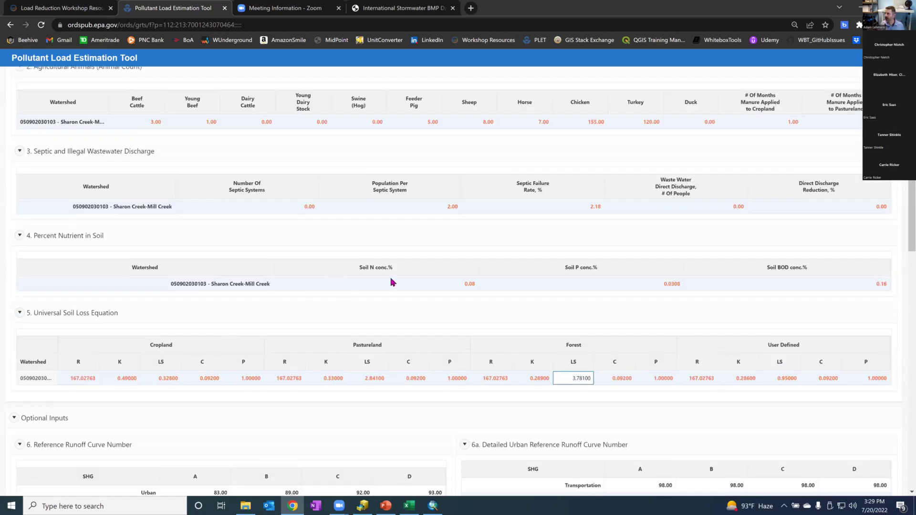
scroll(620, 299, "down", 5)
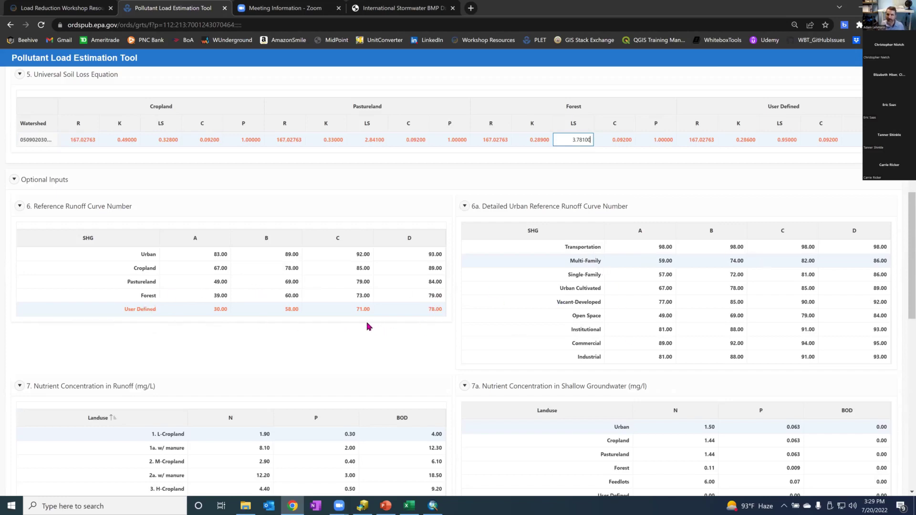
scroll(369, 326, "down", 3)
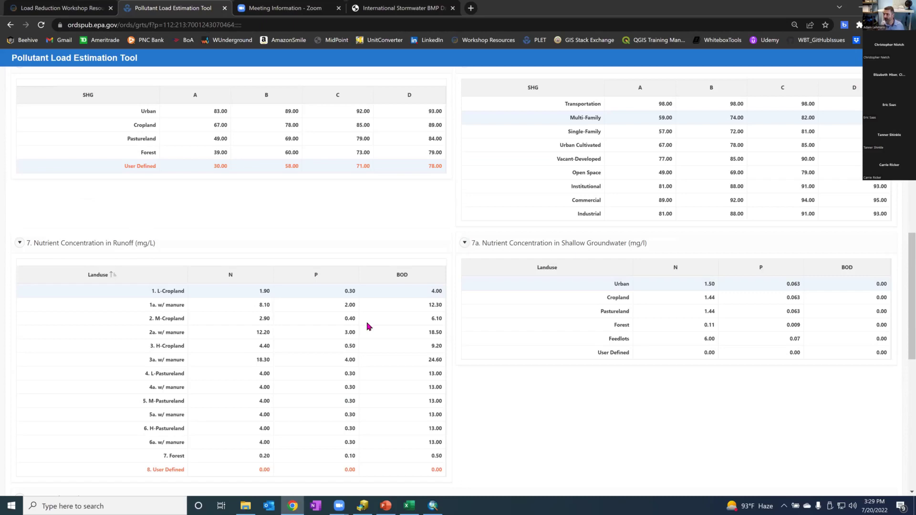
scroll(369, 326, "down", 3)
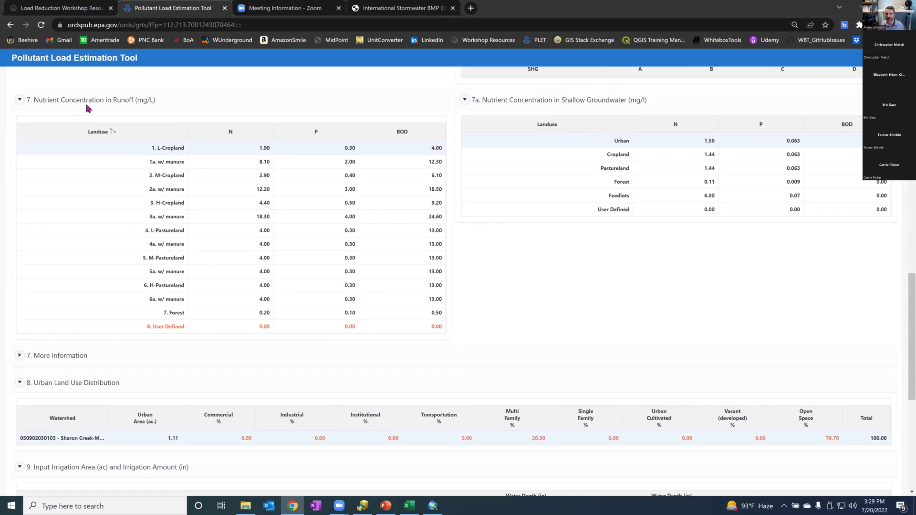
scroll(303, 296, "down", 4)
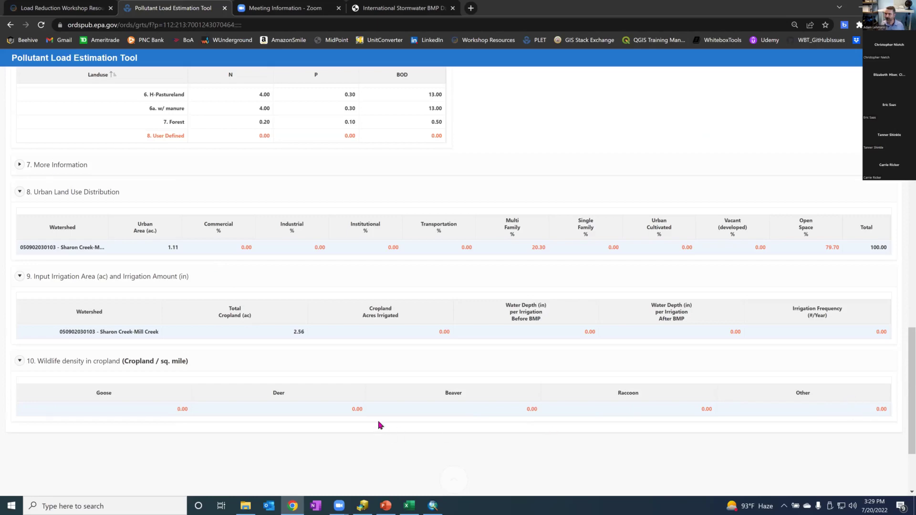
- Switch to PowerPoint and review the Custom BMP slide and the stormwater wetland removal rates table, including its source citation
scroll(384, 429, "up", 20)
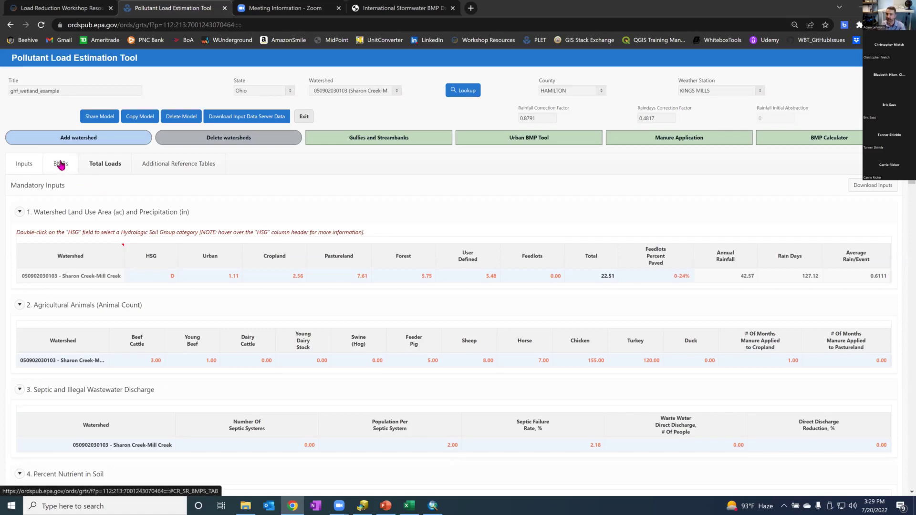
left_click(387, 505)
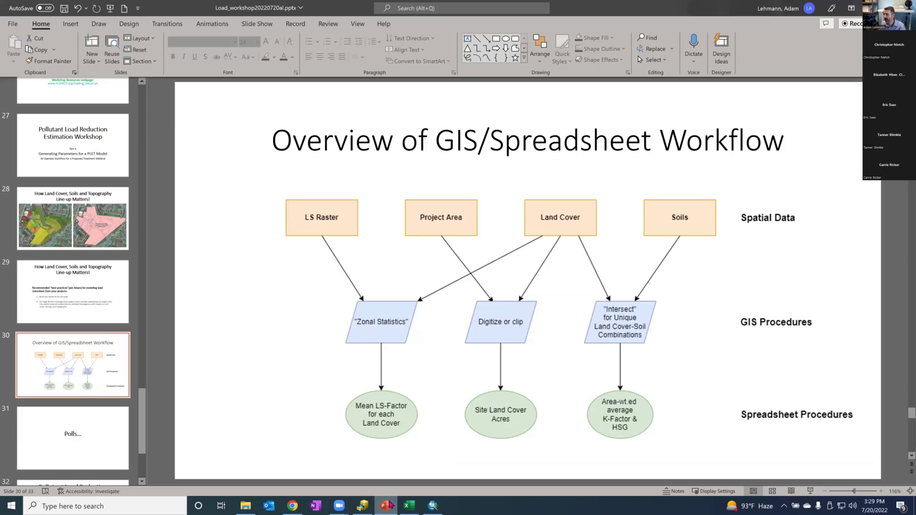
scroll(101, 353, "up", 1)
scroll(101, 354, "up", 4)
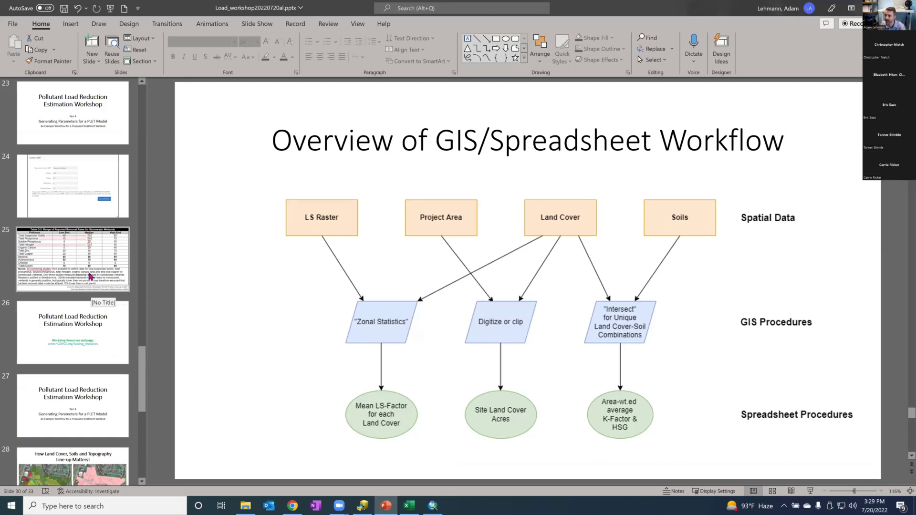
left_click(71, 199)
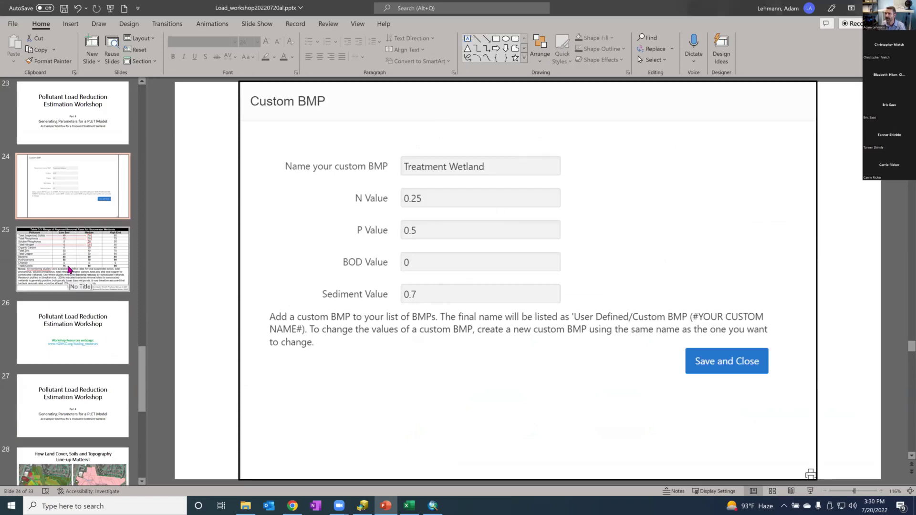
left_click(70, 270)
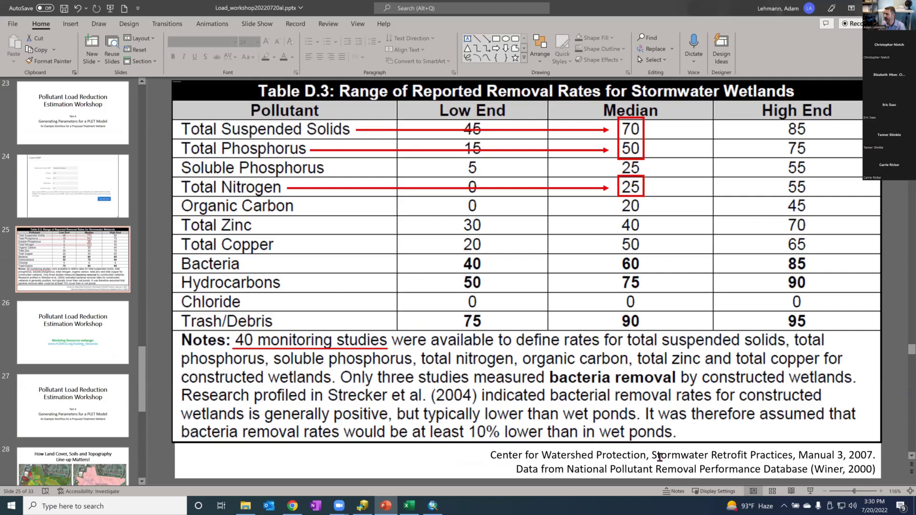
left_click_drag(651, 457, 872, 455)
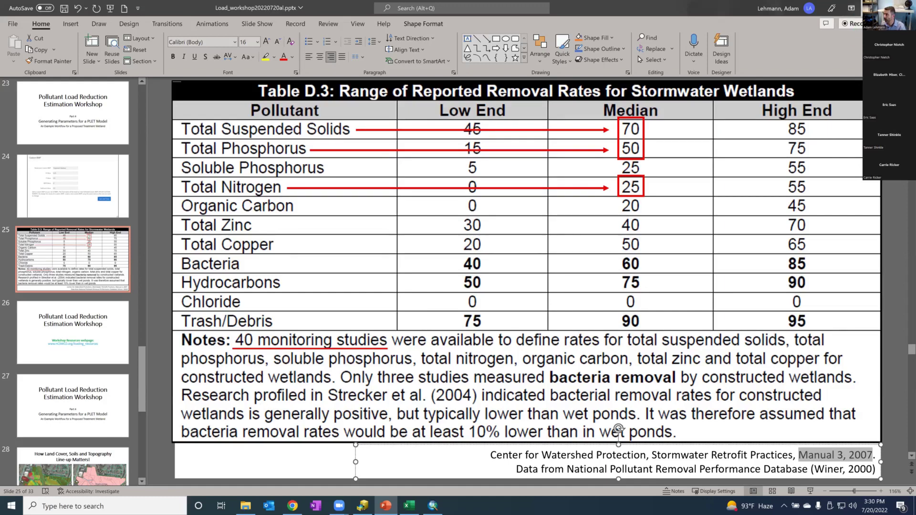
- Return to the BMPs in Chrome and fill in a user-defined BMP named Treatment wetland with N 0.25, P 0.5 and Sediment 0.7
key("alt+Tab")
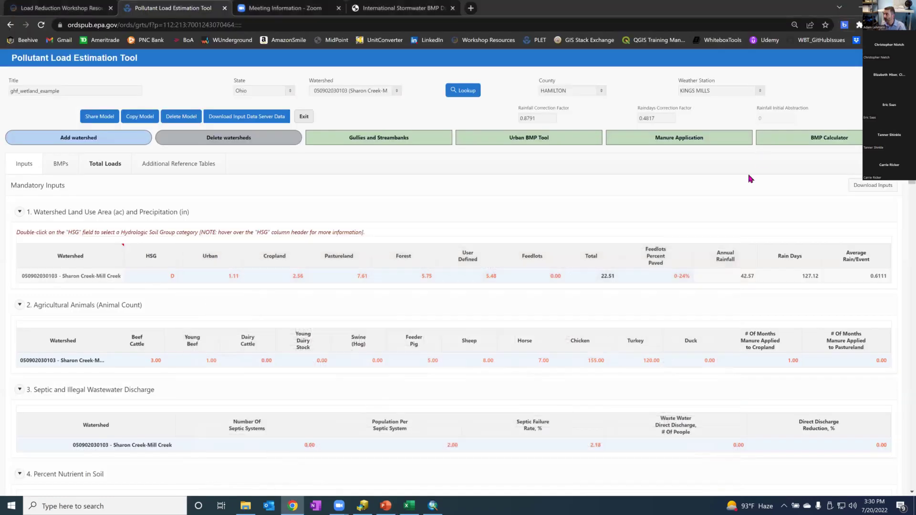
left_click(59, 165)
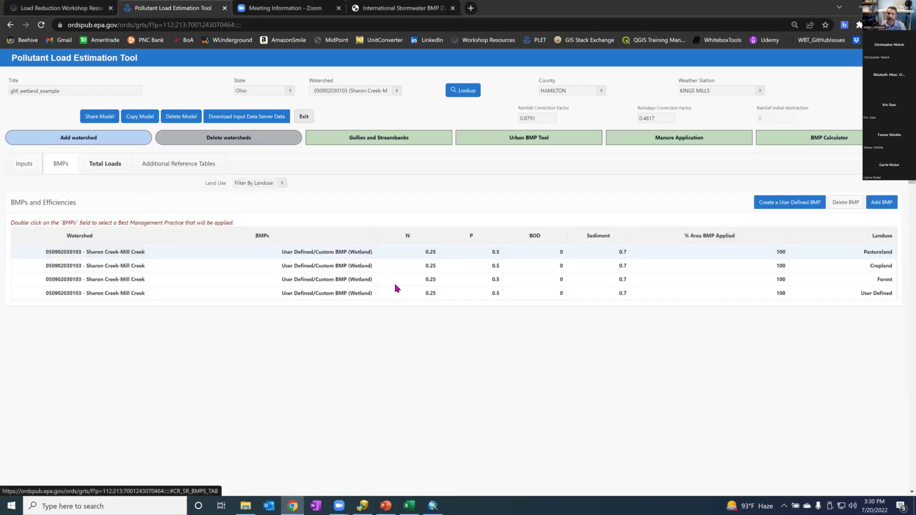
left_click(790, 203)
left_click(466, 210)
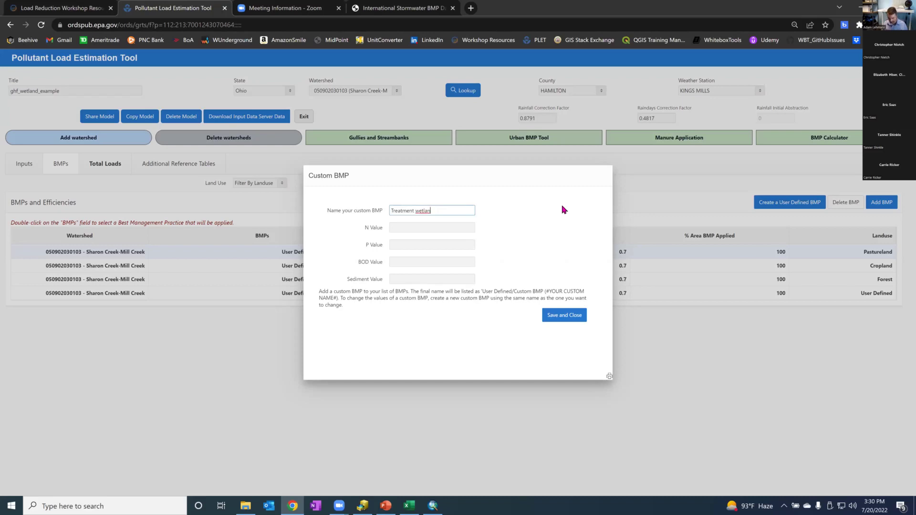
left_click(453, 229)
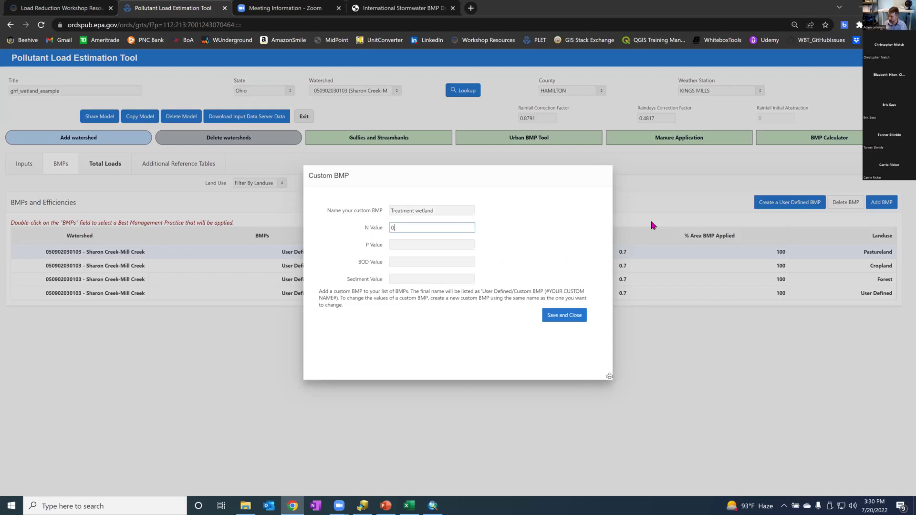
left_click(461, 243)
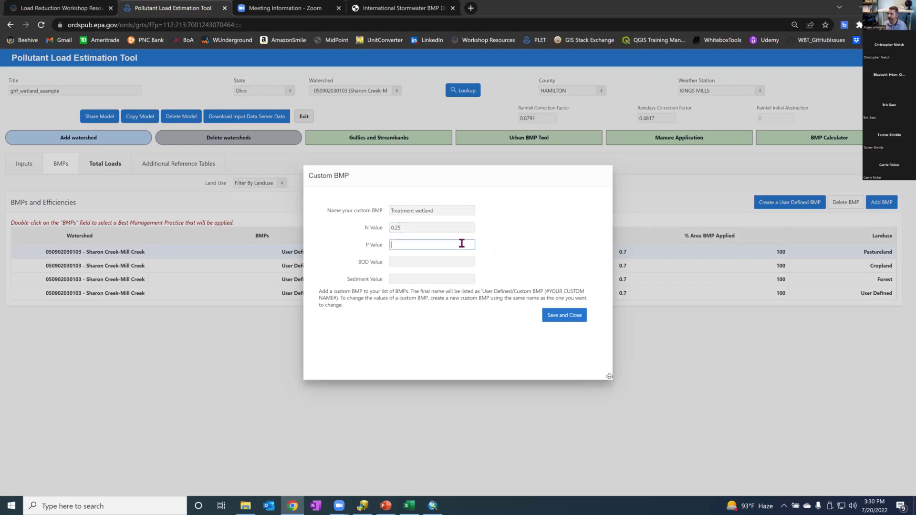
left_click(437, 258)
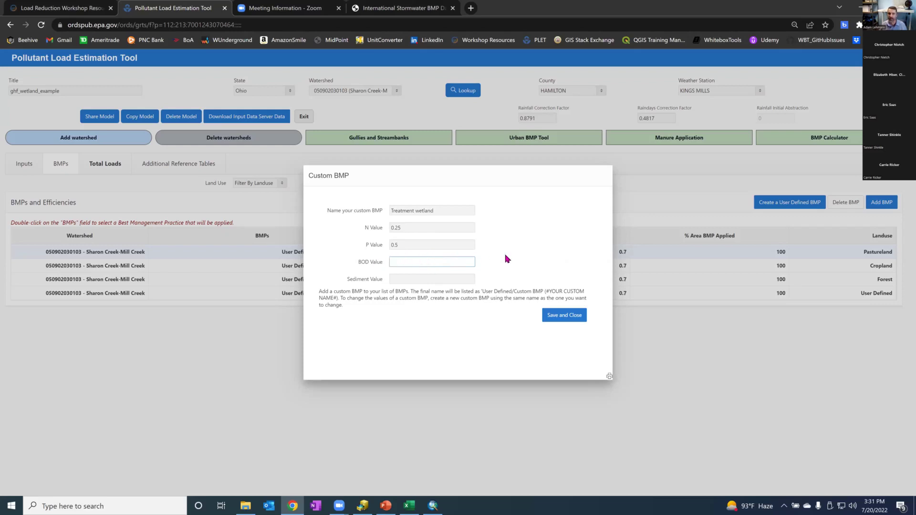
left_click(397, 279)
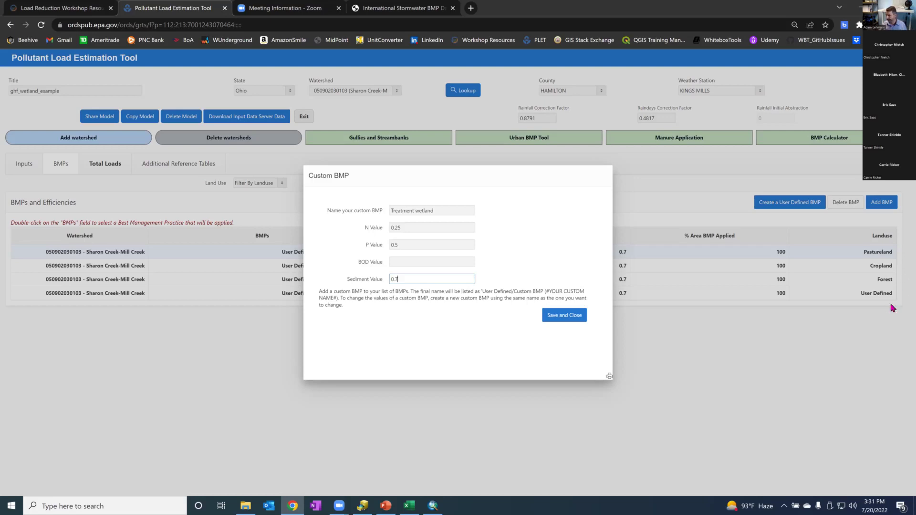
- Clear the Sediment, P and N values and the name from the Custom BMP form and close it
left_click_drag(434, 281, 386, 282)
key("BackSpace")
double_click(398, 244)
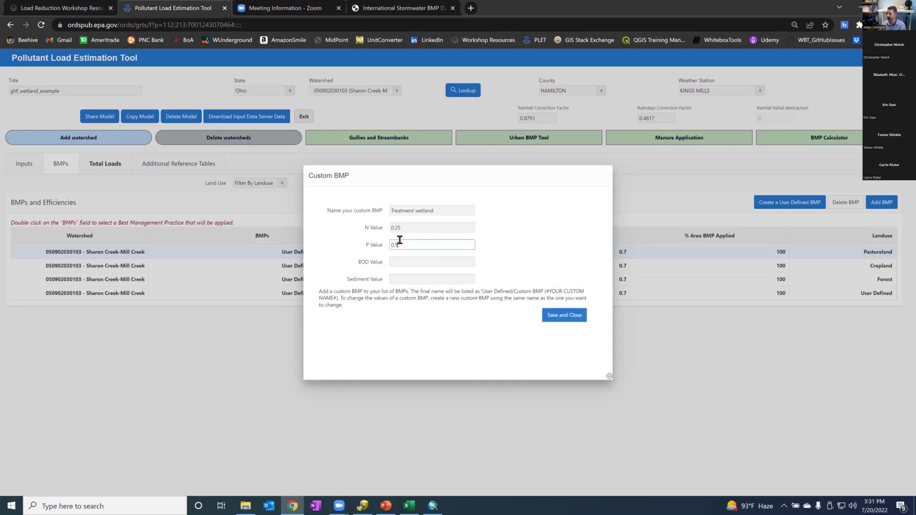
key("BackSpace")
left_click_drag(400, 228, 379, 231)
key("BackSpace")
left_click_drag(444, 210, 380, 214)
key("BackSpace")
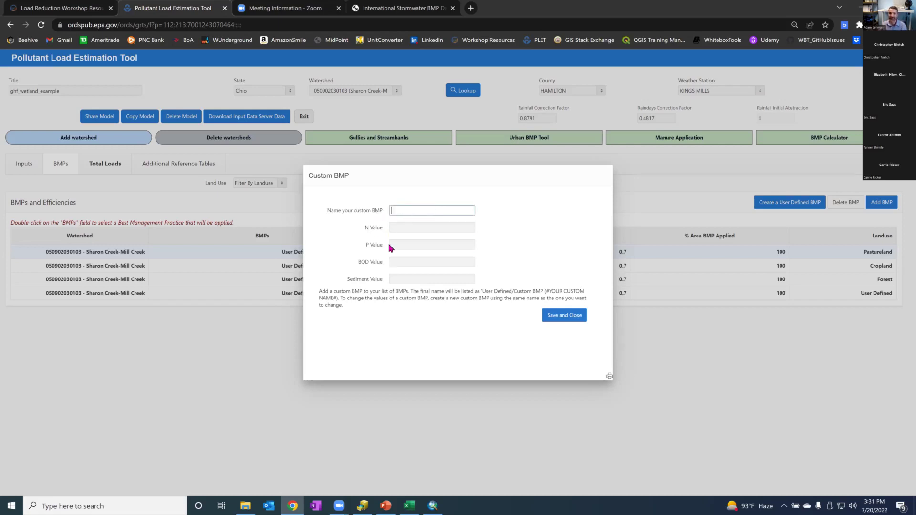
left_click(565, 322)
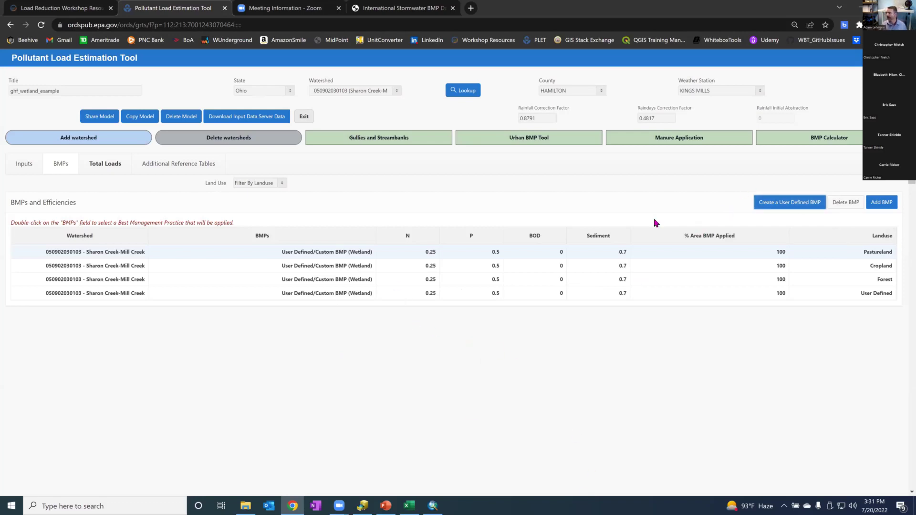
- Choose User Defined/Custom BMP (Wetland) as the BMP for the Pastureland row
left_click(352, 253)
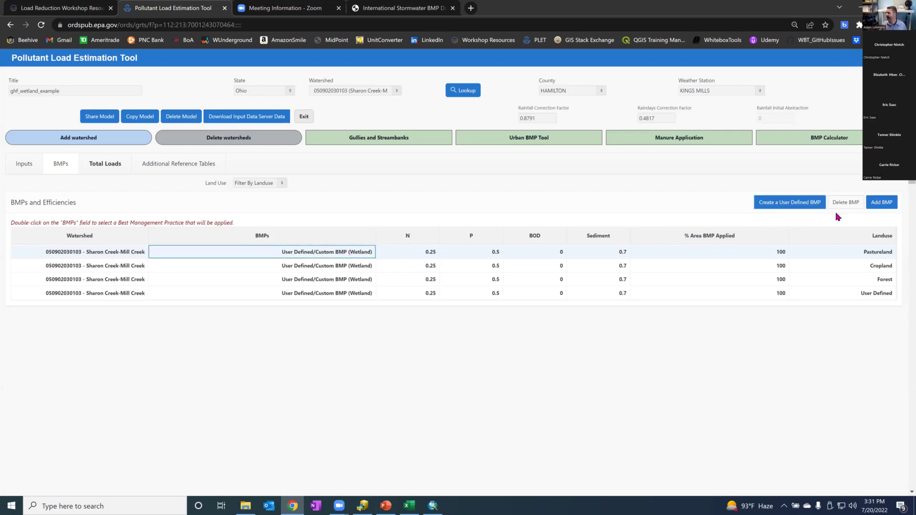
double_click(369, 252)
left_click(370, 253)
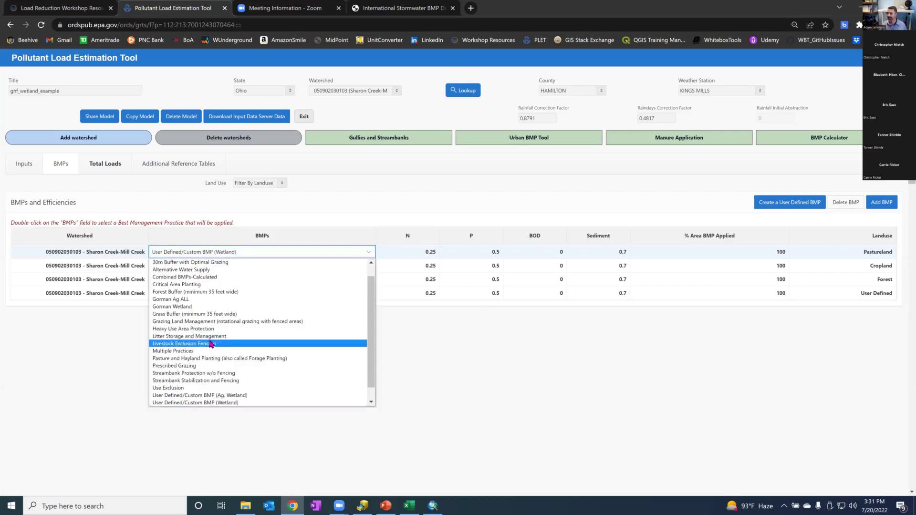
scroll(211, 344, "down", 1)
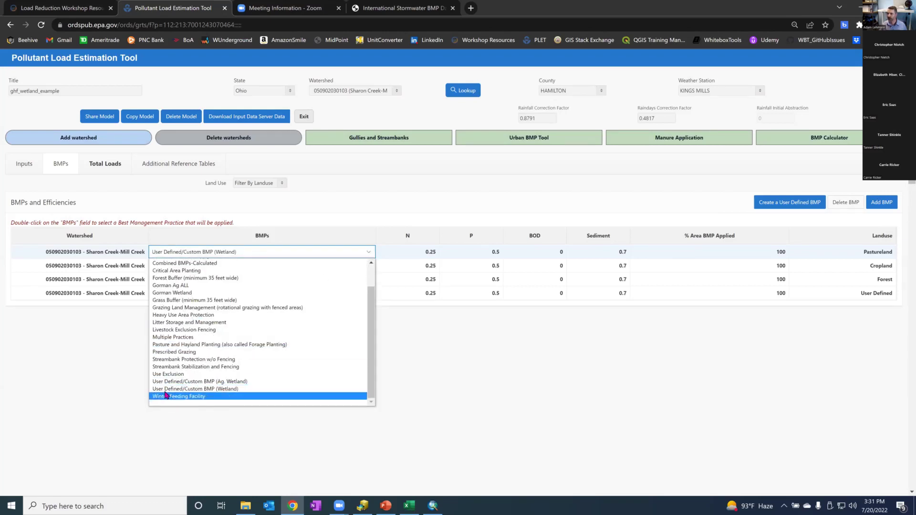
left_click(203, 390)
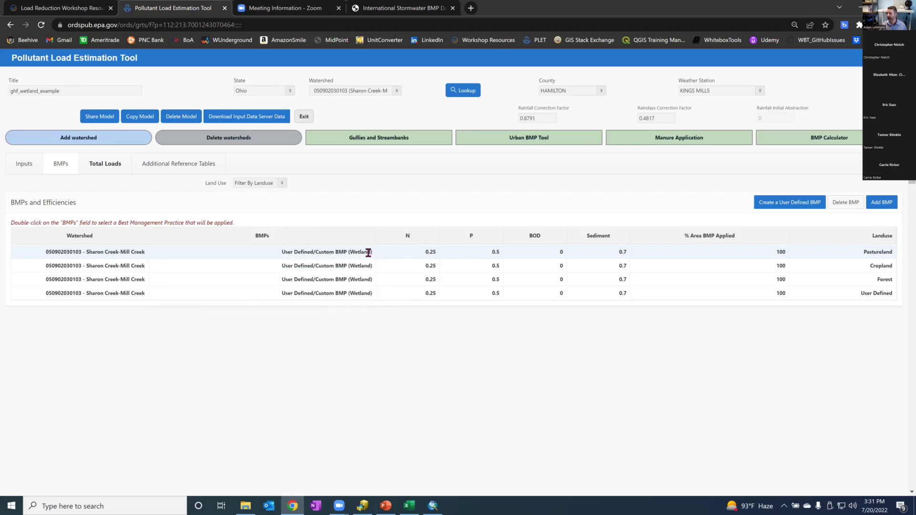
- Check the Pastureland row's N, P, BOD and Sediment efficiencies and its % Area BMP Applied
double_click(402, 251)
left_click(470, 256)
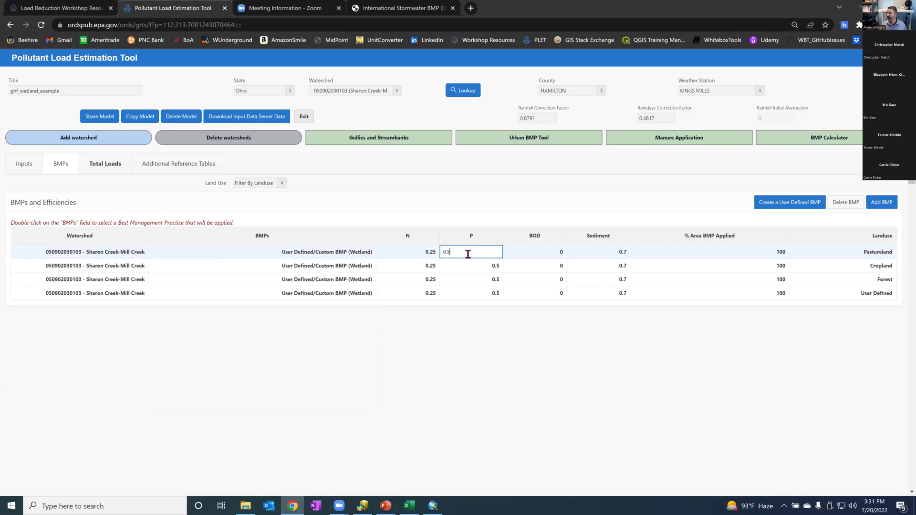
left_click(548, 258)
left_click(588, 256)
left_click(653, 256)
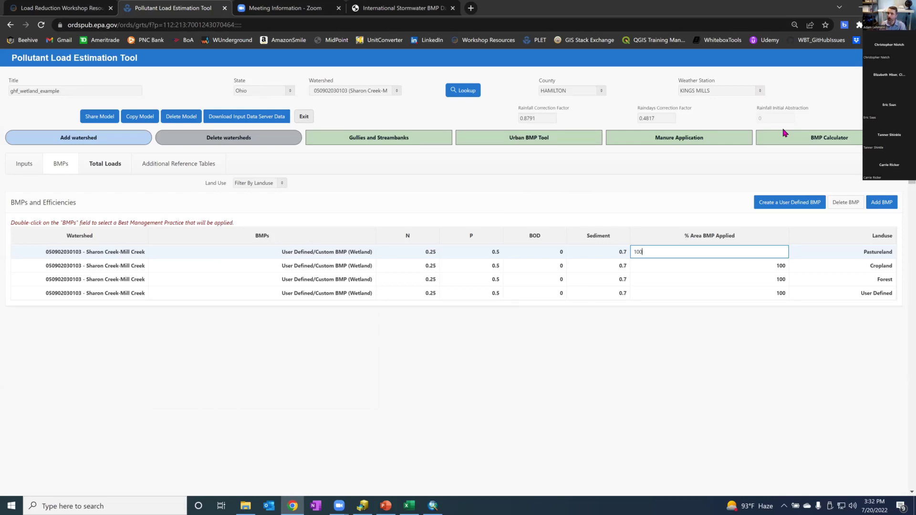
- Switch to ArcMap, list the layers by drawing order and hide the lulc_soils layer
left_click(432, 505)
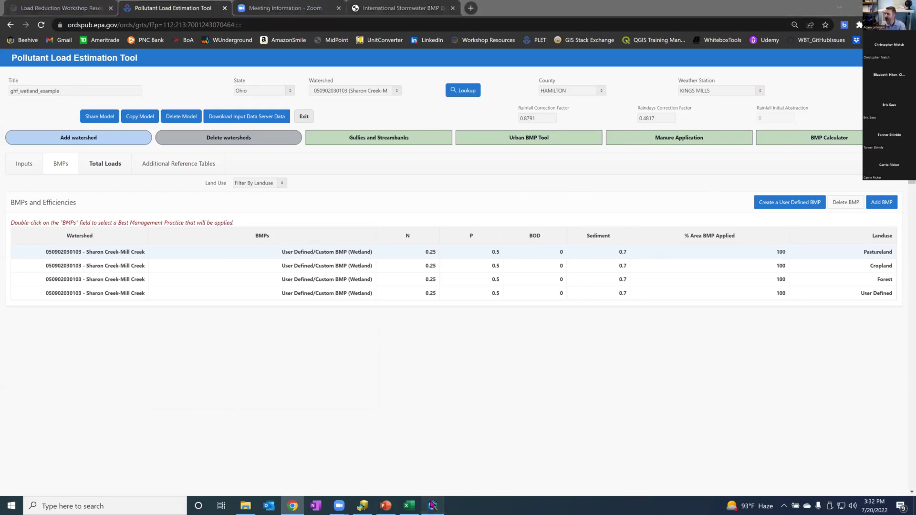
left_click(277, 66)
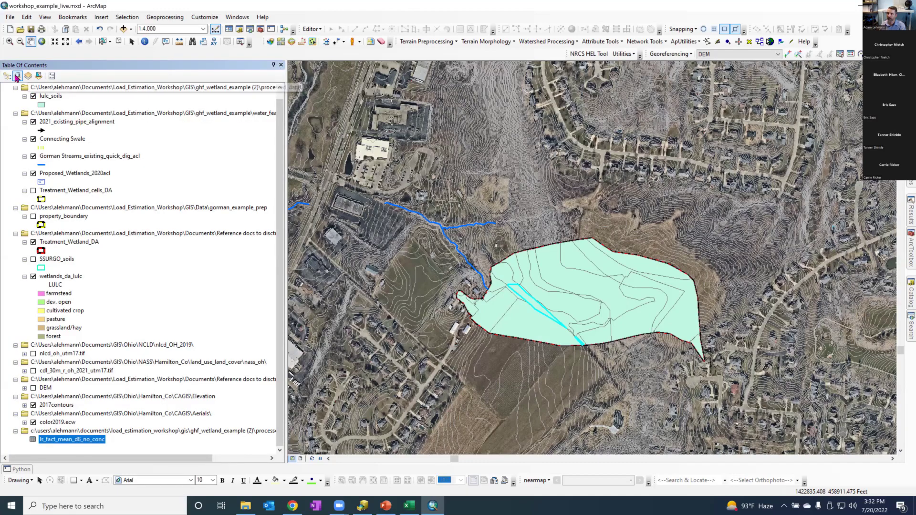
left_click(23, 95)
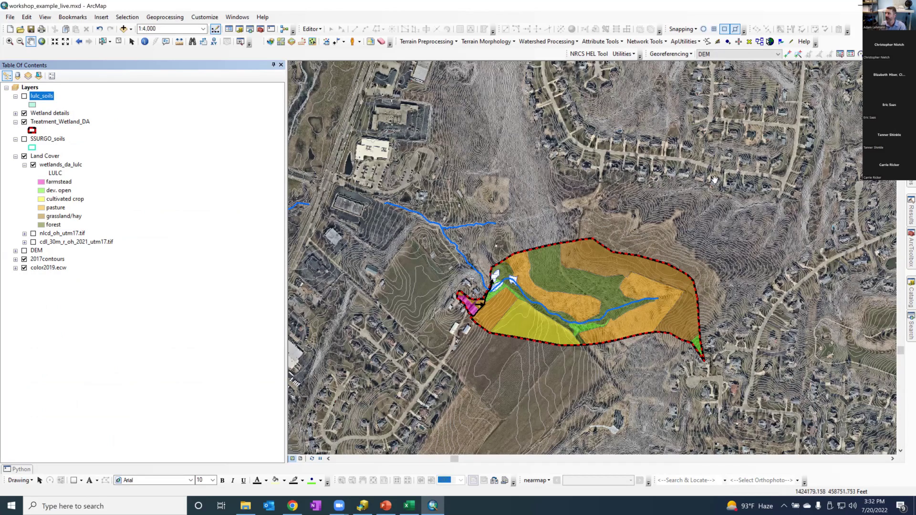
- Return to Chrome and check the % Area BMP Applied for Pastureland, Cropland and Forest, and the User Defined land use row
left_click(292, 506)
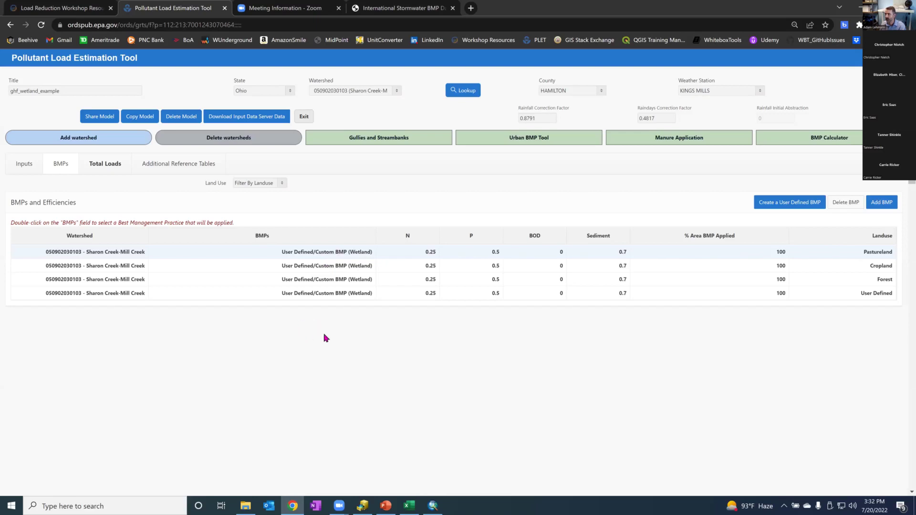
double_click(730, 252)
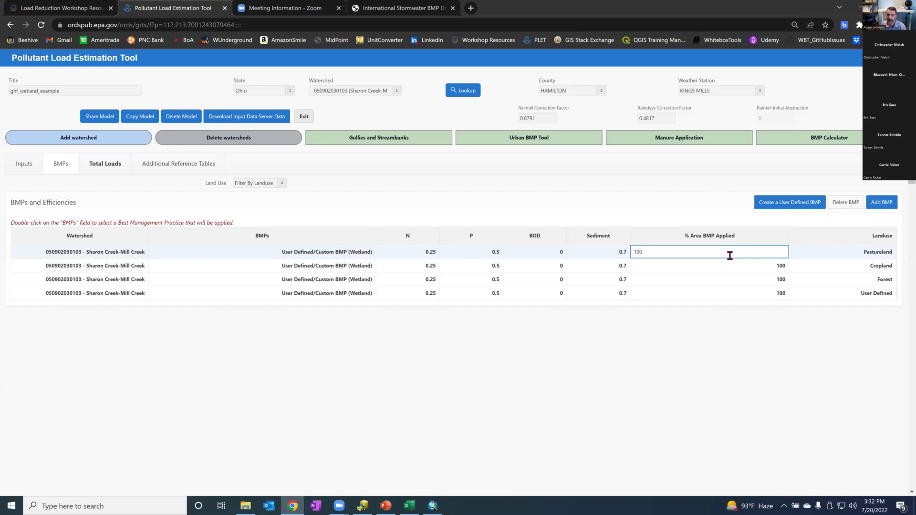
key("Return")
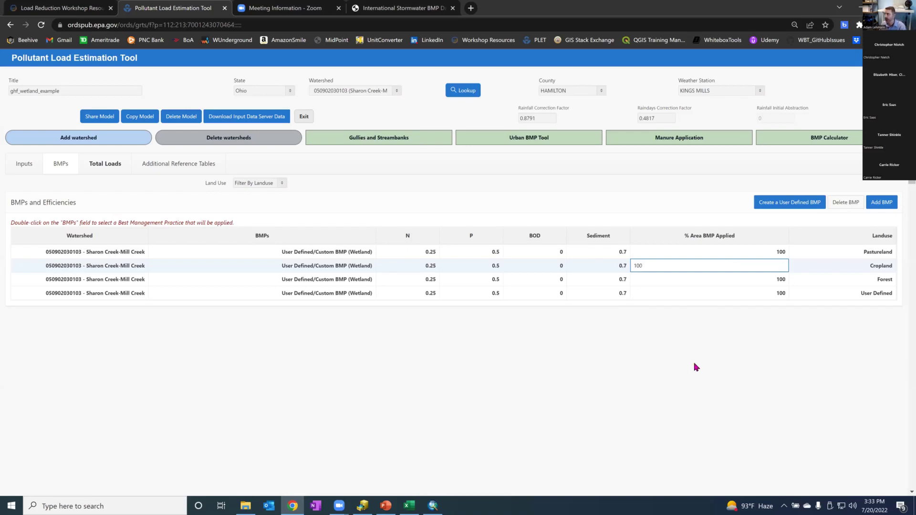
key("Return")
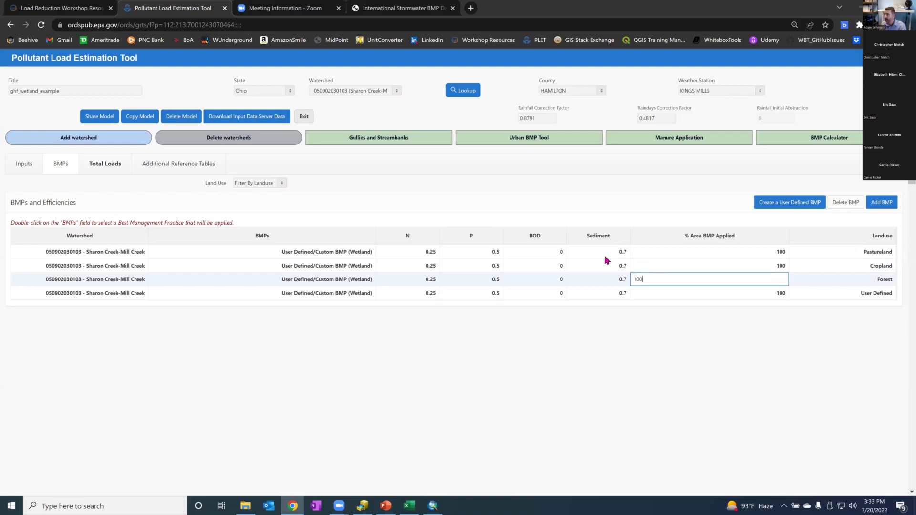
left_click(788, 324)
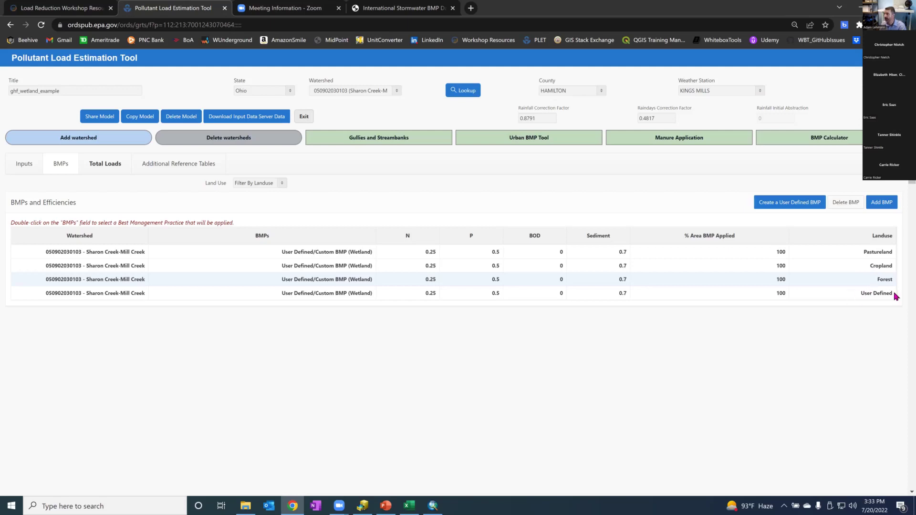
double_click(866, 293)
left_click(824, 328)
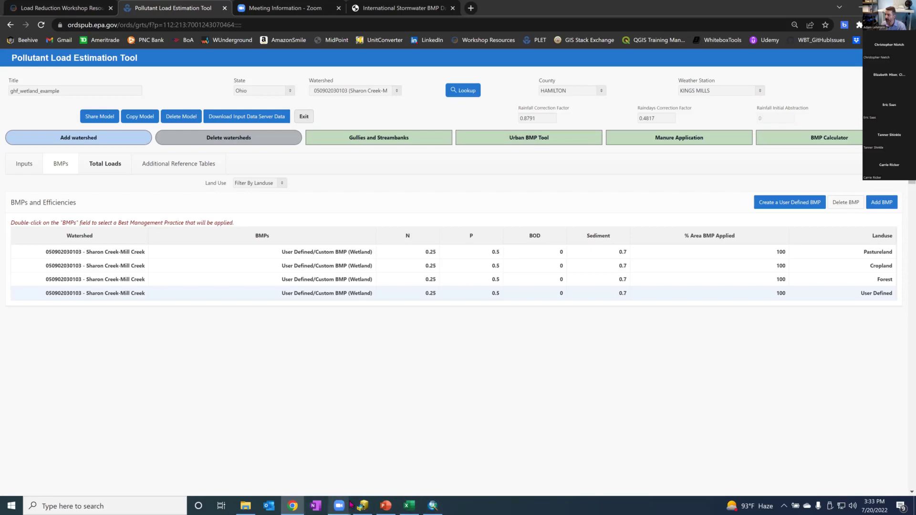
- View the drainage area's land cover in ArcMap, return to Chrome and reset all urban BMPs in the Urban BMP Tool
left_click(433, 506)
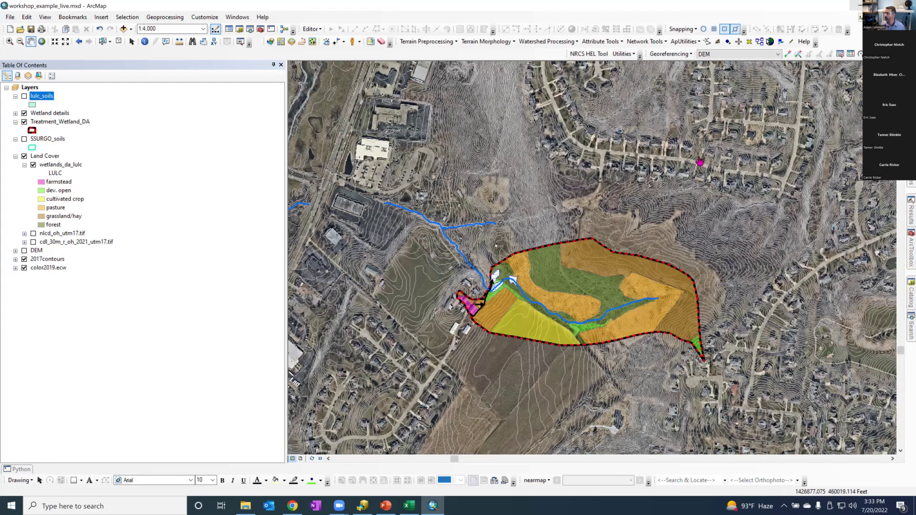
key("alt+Tab")
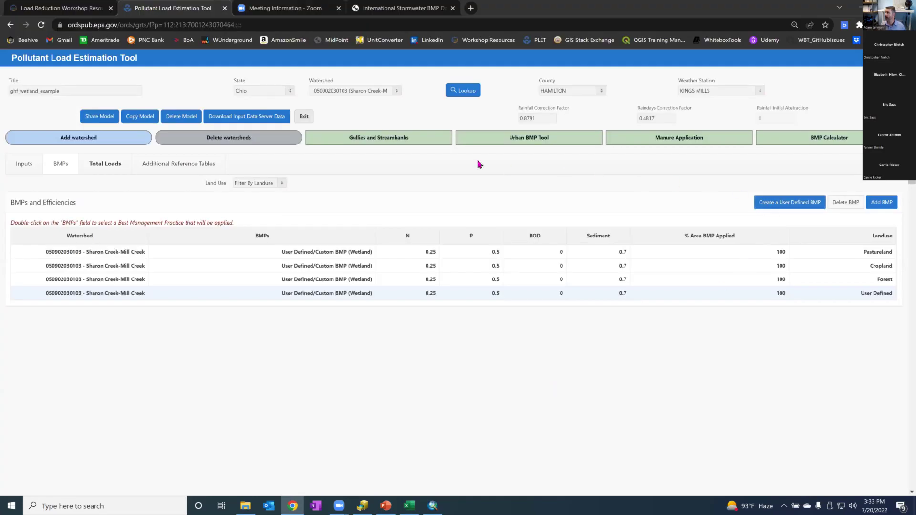
left_click(496, 142)
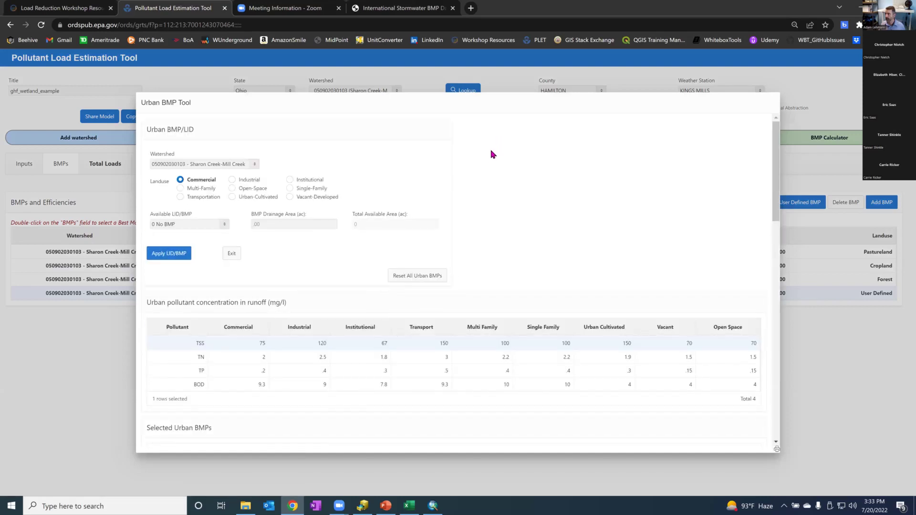
left_click(411, 277)
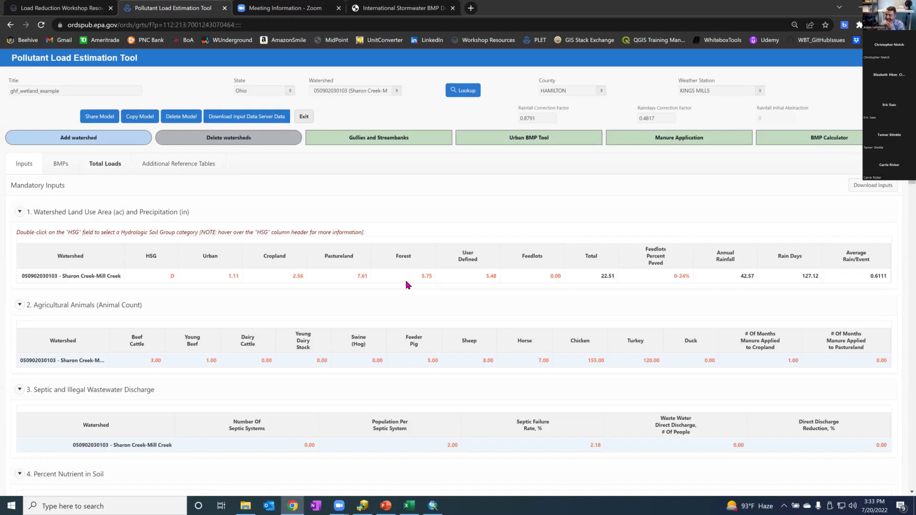
- Open the Urban BMP Tool and choose Wetland Detention as the BMP for the Multi-Family land use
left_click(511, 138)
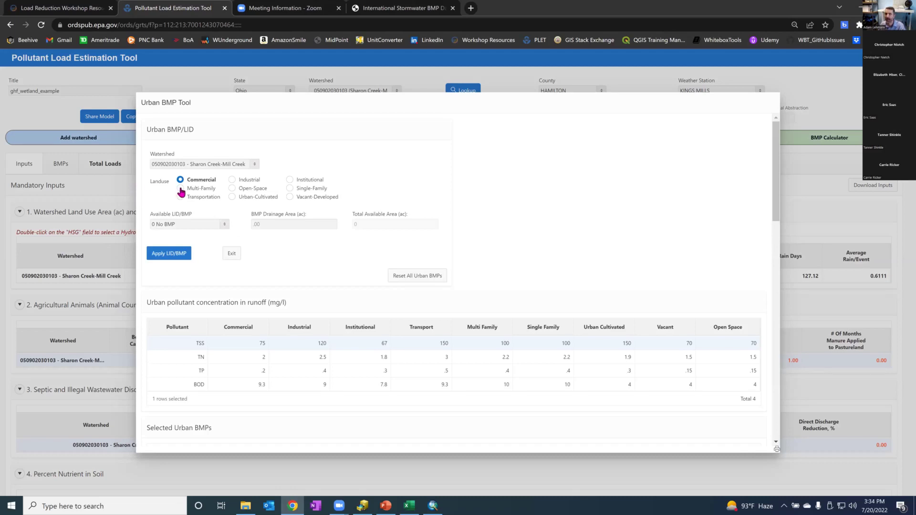
left_click(180, 189)
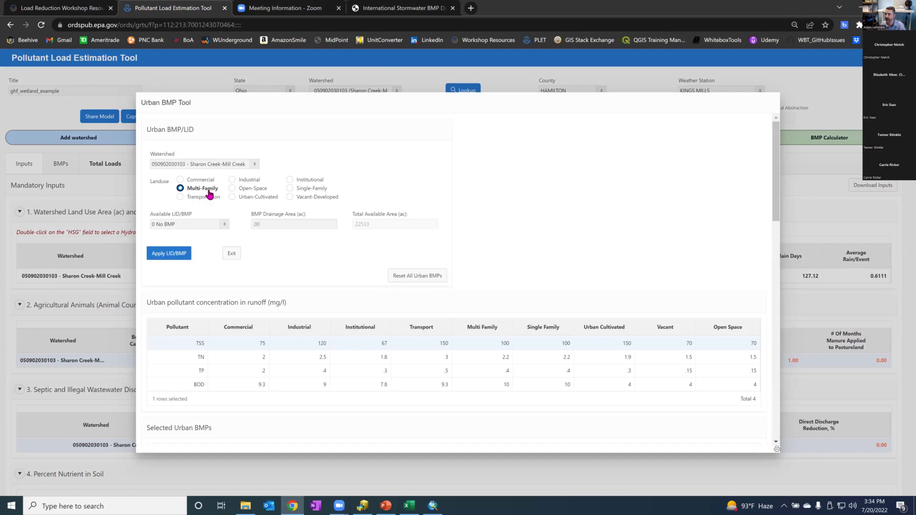
left_click(223, 225)
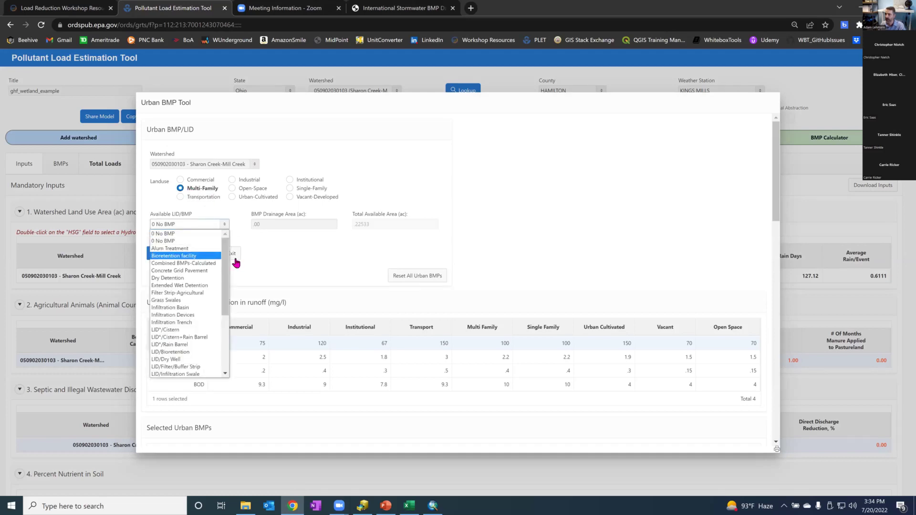
scroll(205, 329, "down", 4)
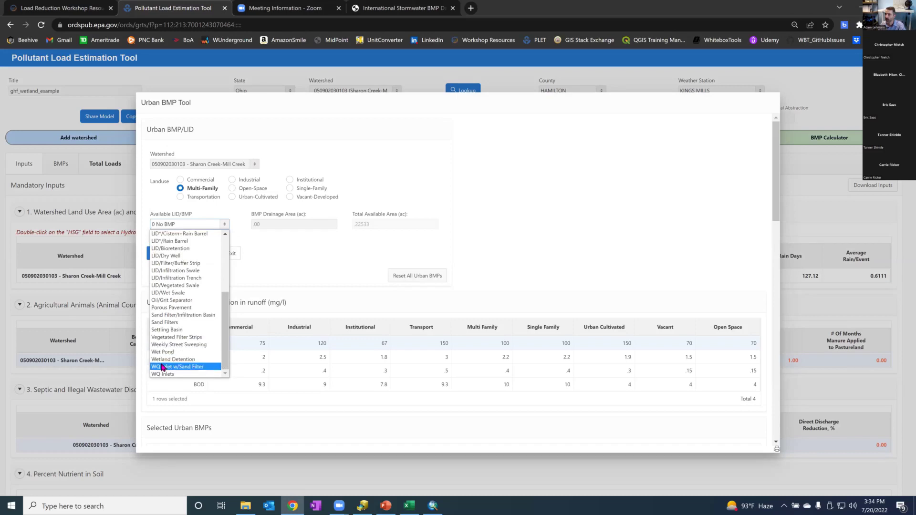
left_click(162, 361)
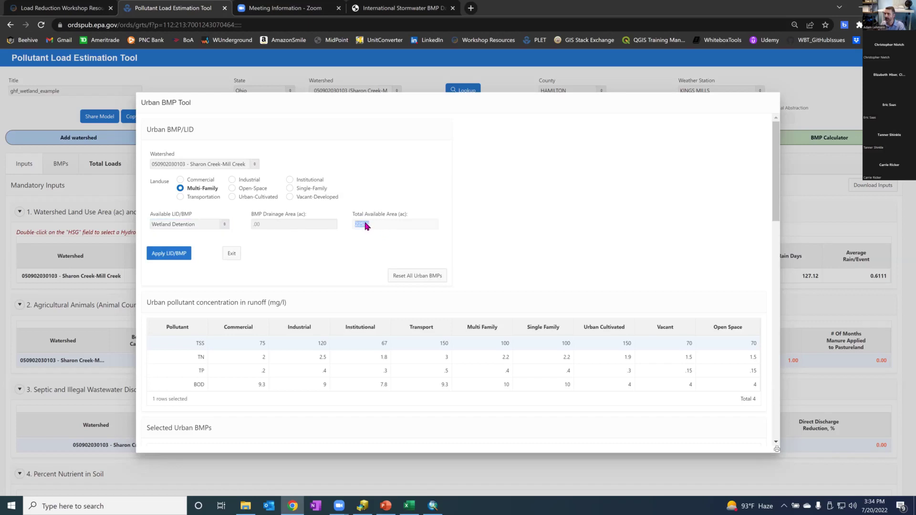
- Set the Multi-Family BMP drainage area to .22533 ac, apply the BMP and check the urban land use and effective area tables
left_click_drag(360, 223, 364, 228)
left_click(304, 224)
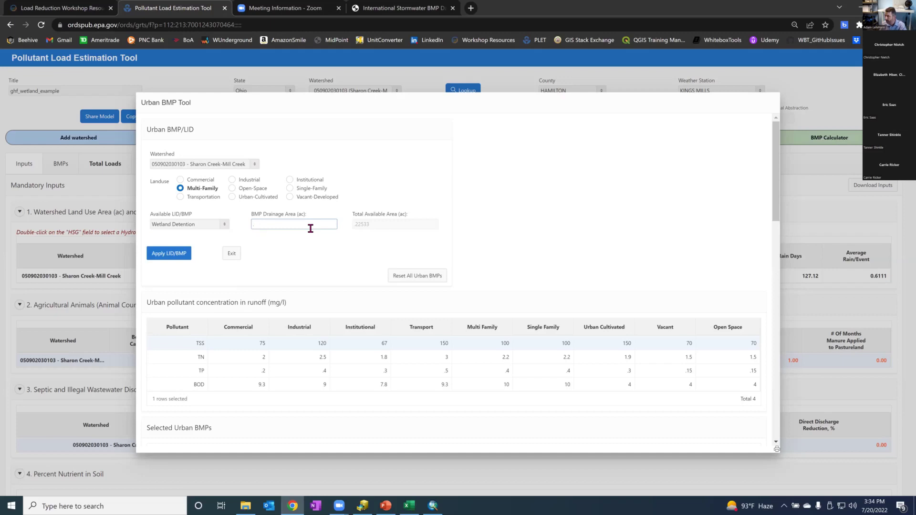
type("22533")
left_click(327, 258)
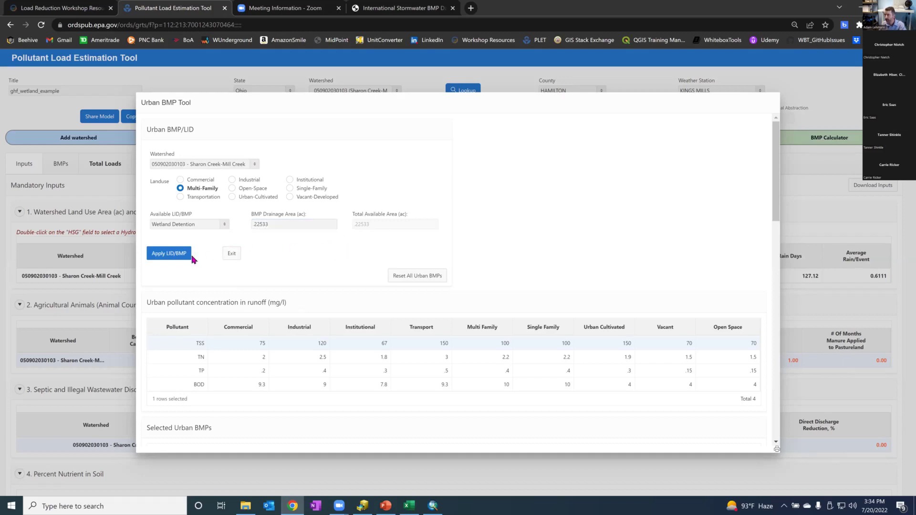
left_click(169, 255)
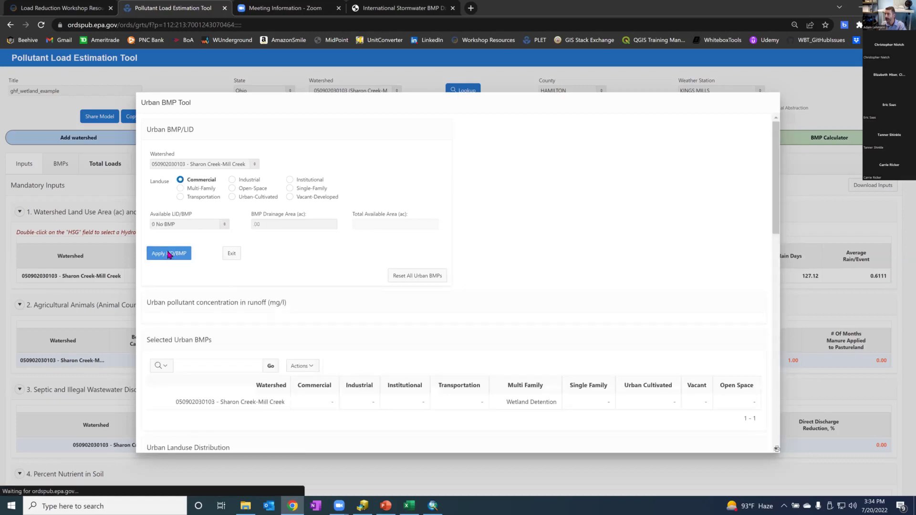
scroll(407, 266, "down", 3)
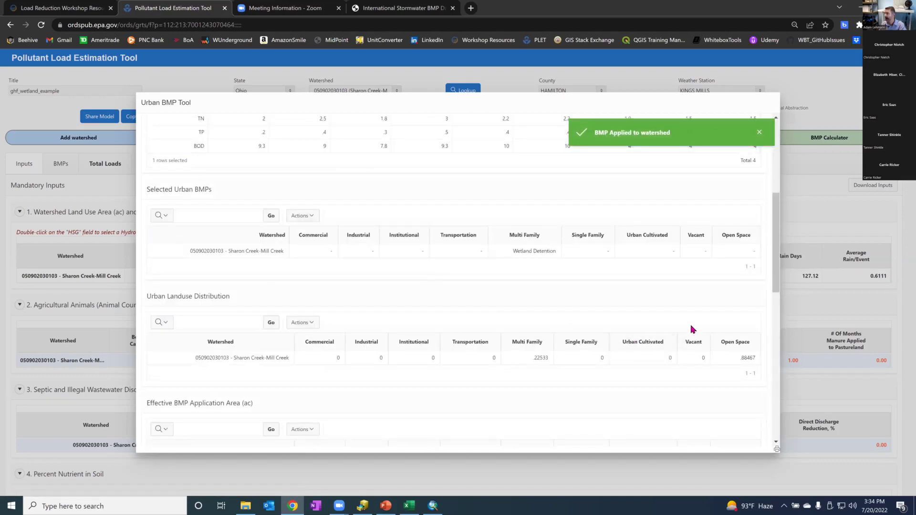
scroll(701, 315, "down", 3)
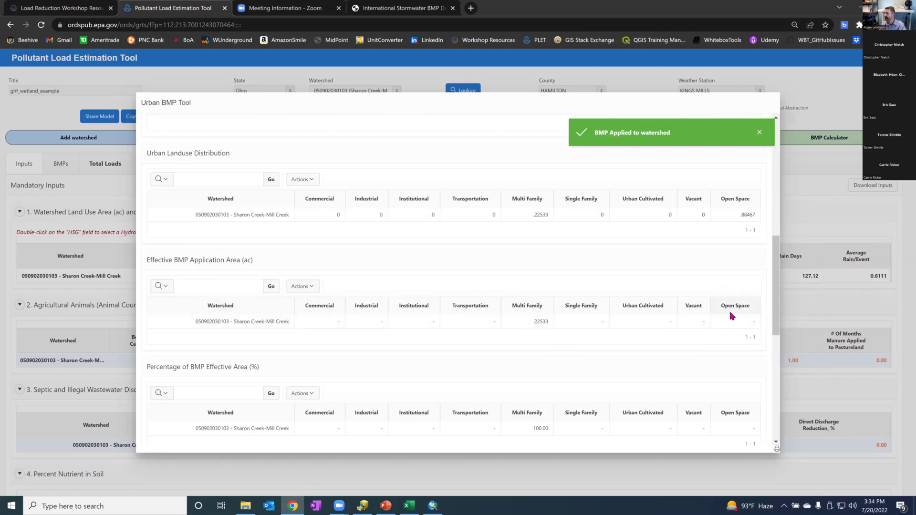
- Apply Wetland Detention to the Open-Space land use with a BMP drainage area of .88467 ac
scroll(427, 384, "up", 10)
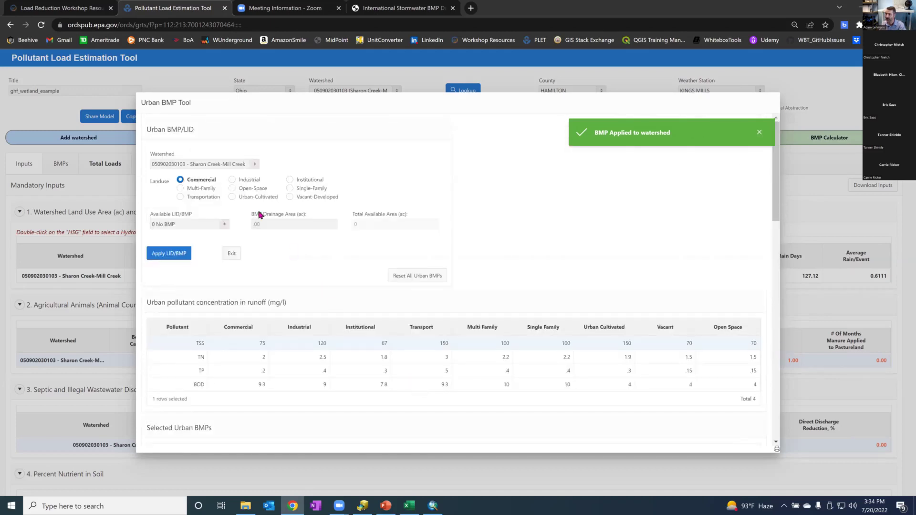
left_click(232, 189)
left_click(224, 224)
scroll(203, 305, "down", 4)
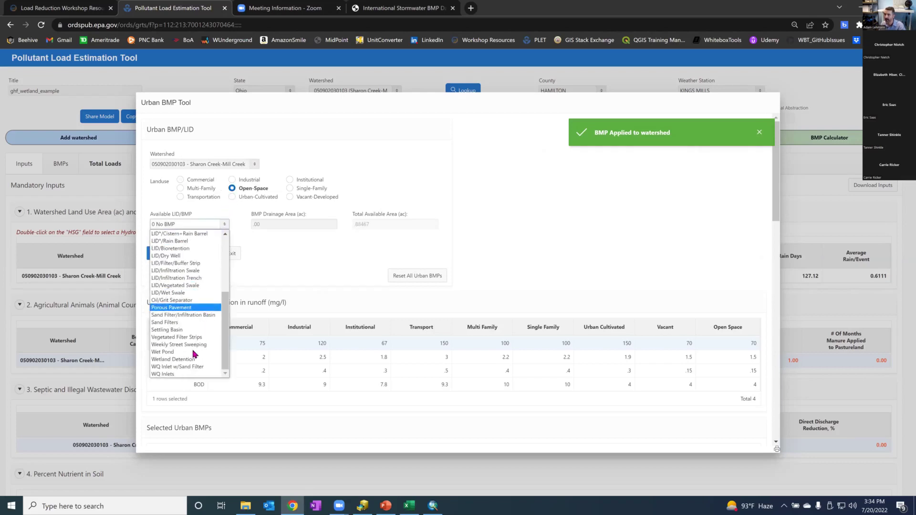
left_click(188, 358)
left_click(310, 226)
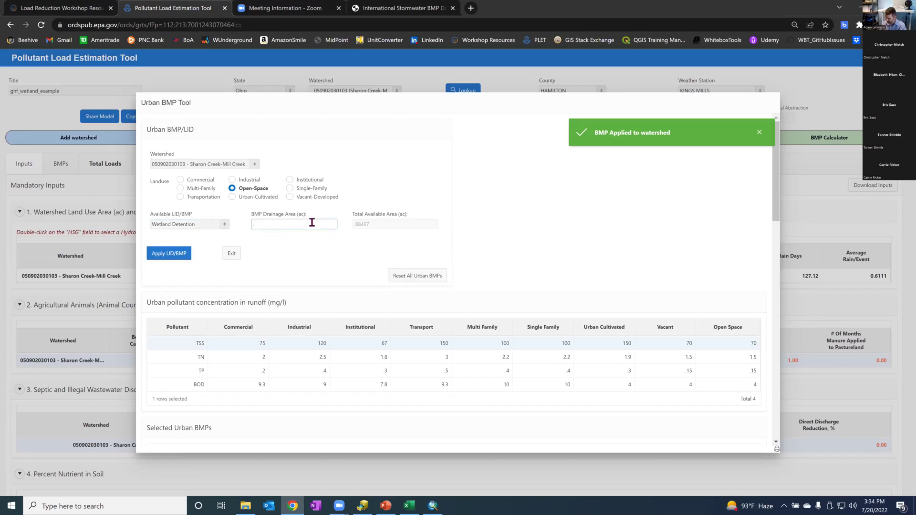
type(".884")
left_click(161, 256)
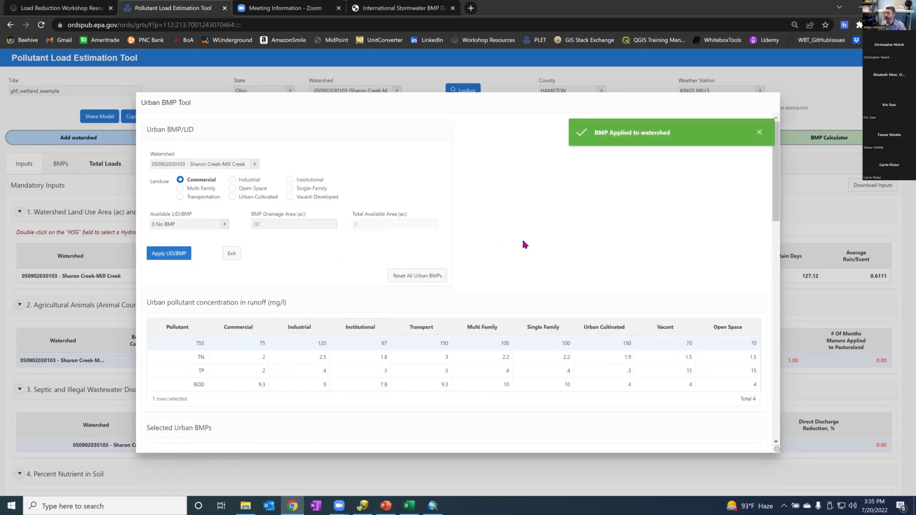
- Review the effective BMP area percentages, urban runoff and selected urban BMPs, and exit the Urban BMP Tool
scroll(525, 246, "down", 7)
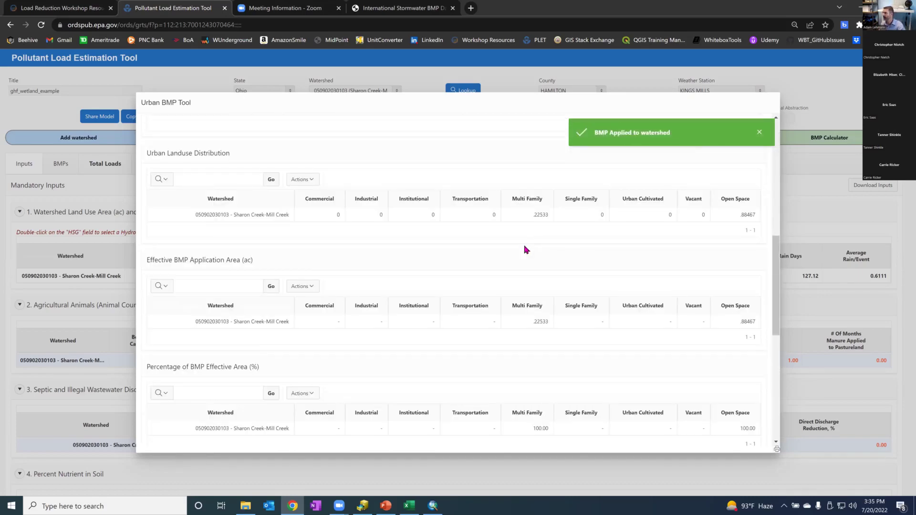
scroll(526, 249, "down", 3)
scroll(534, 275, "down", 1)
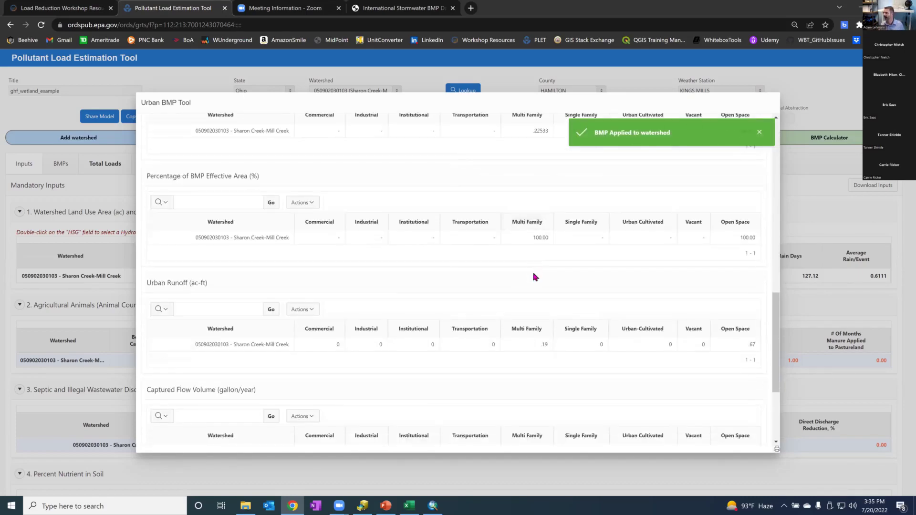
scroll(534, 276, "up", 1)
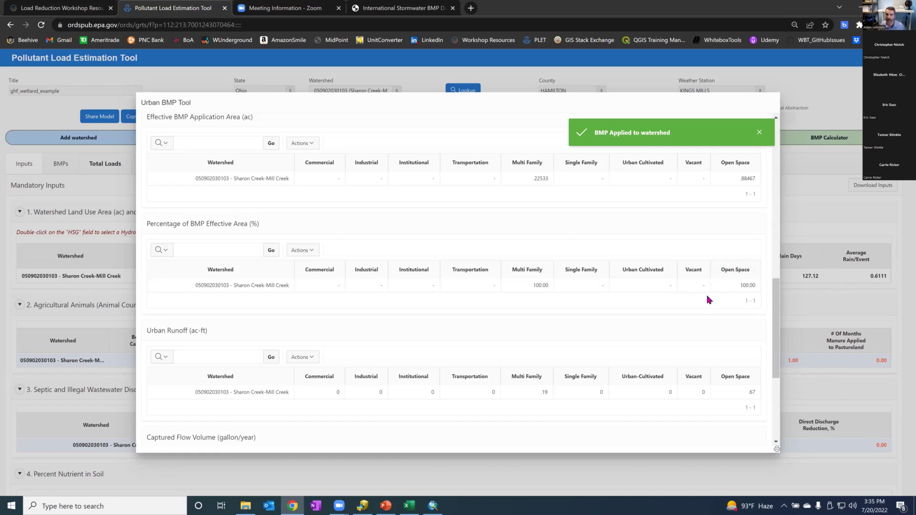
scroll(682, 314, "up", 10)
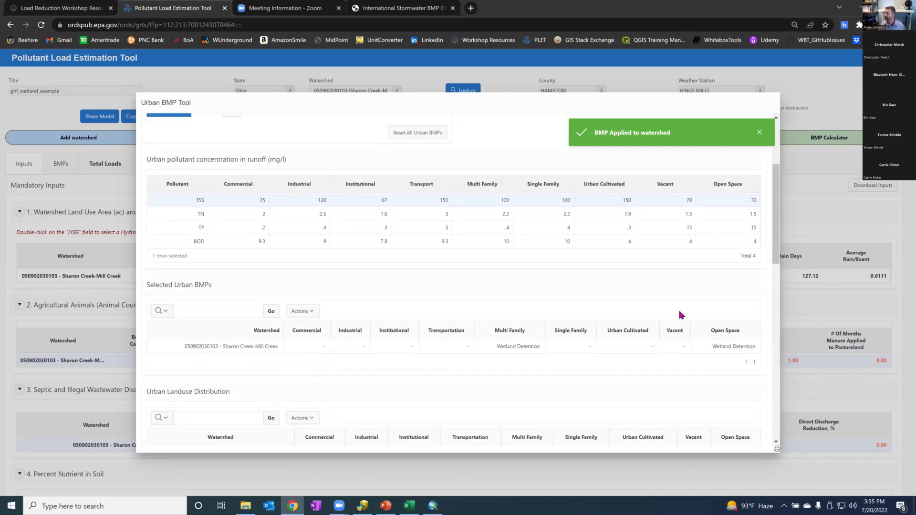
left_click(759, 132)
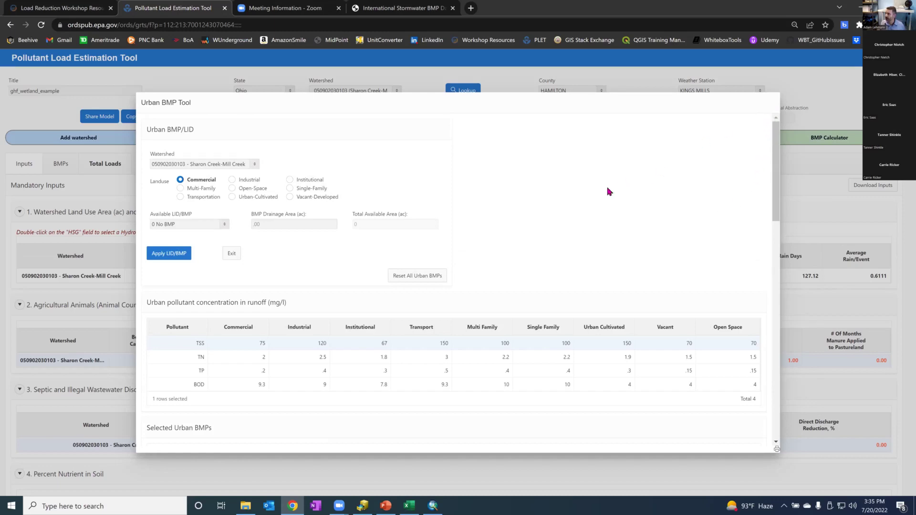
left_click(226, 254)
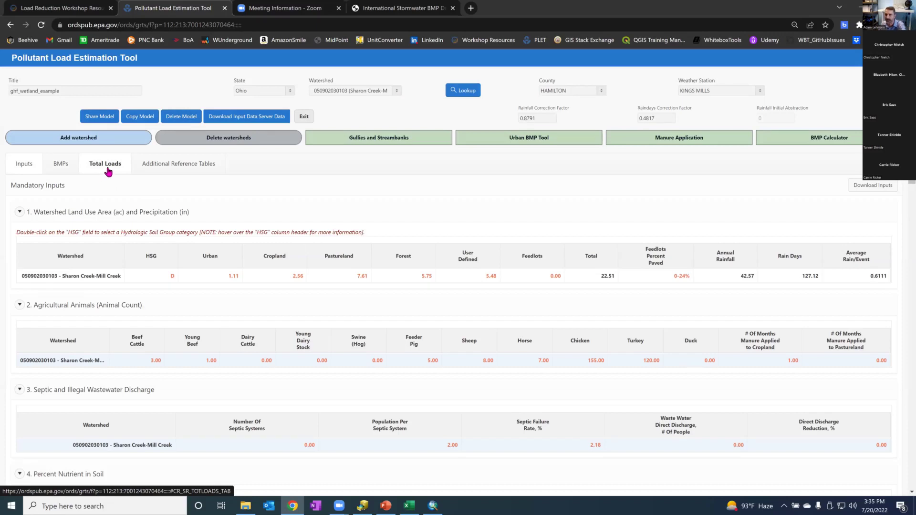
- View the calculated total loads by subwatershed, switch to PowerPoint and show the PLET "Under the Hood" slide
left_click(104, 165)
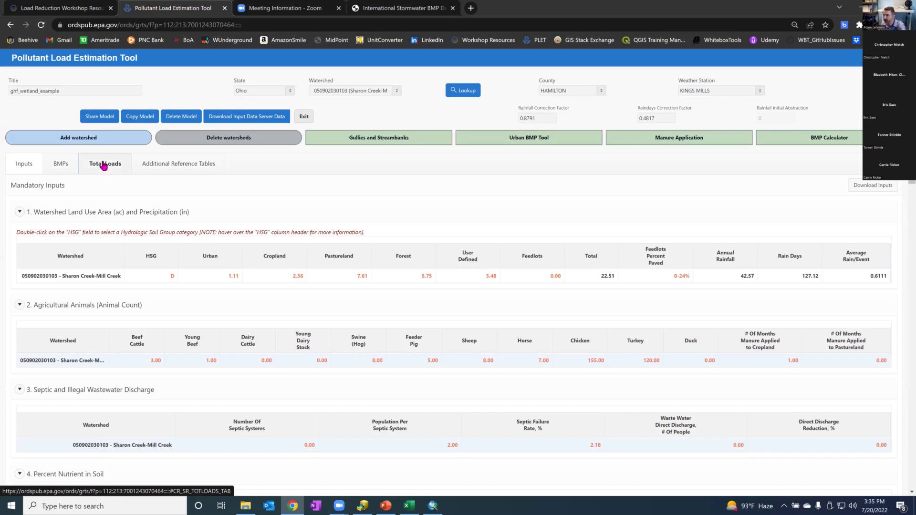
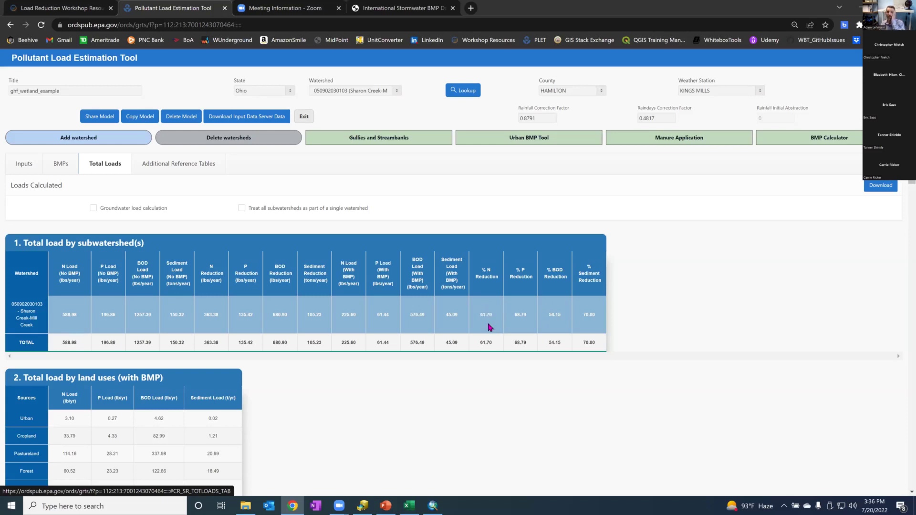
left_click(385, 506)
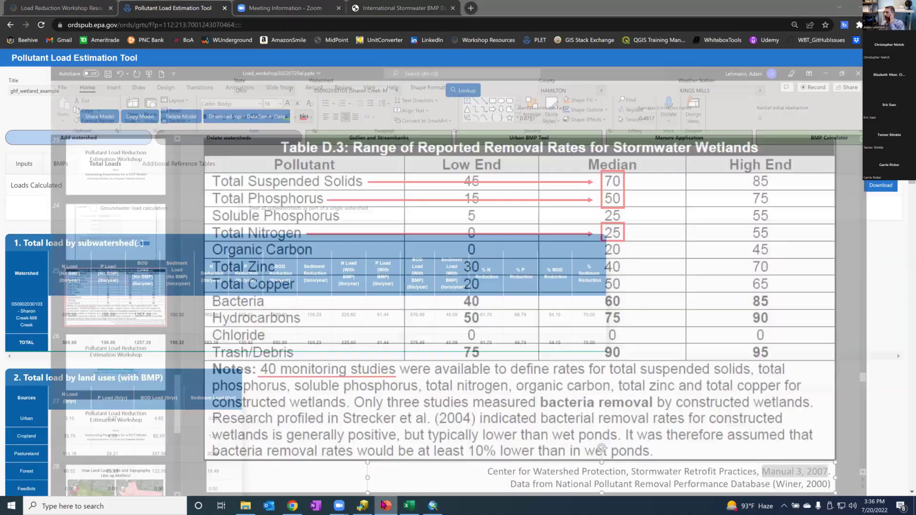
scroll(82, 443, "up", 1)
scroll(82, 444, "up", 2)
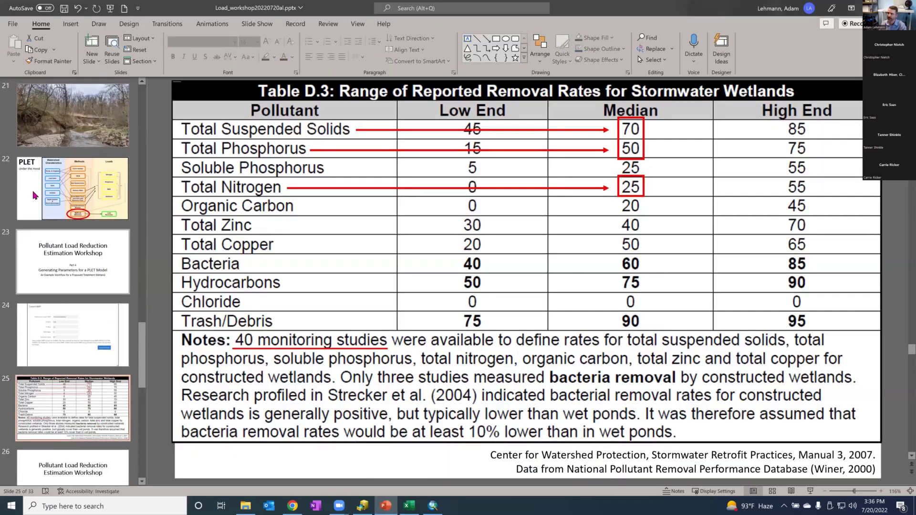
left_click(52, 194)
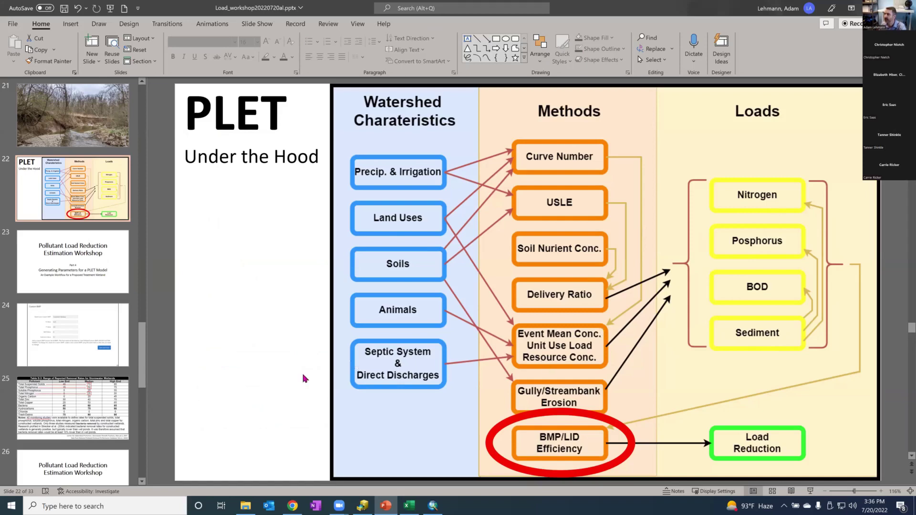
- Check the BMPs and Efficiencies table in Chrome, switch to PowerPoint and select the "Stormwater Retrofit Practices, Manual 3, 2007" citation under Table D.3
left_click(292, 506)
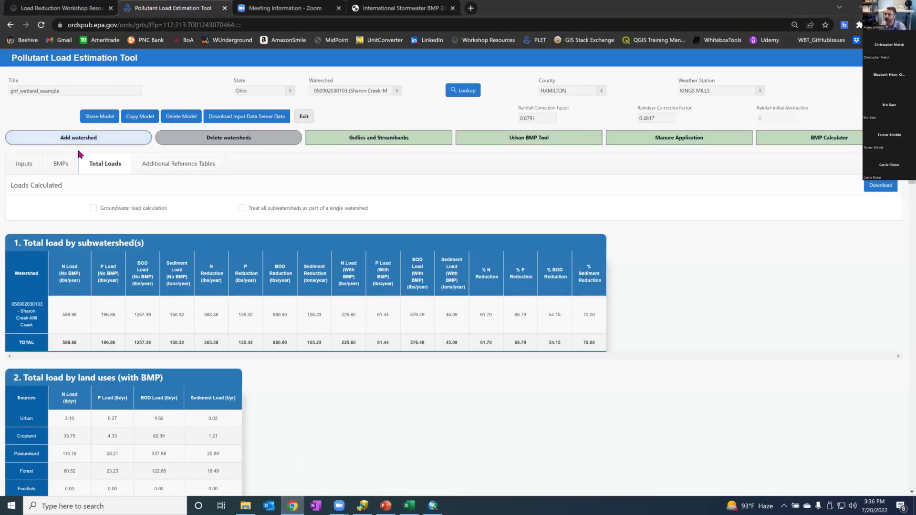
left_click(54, 166)
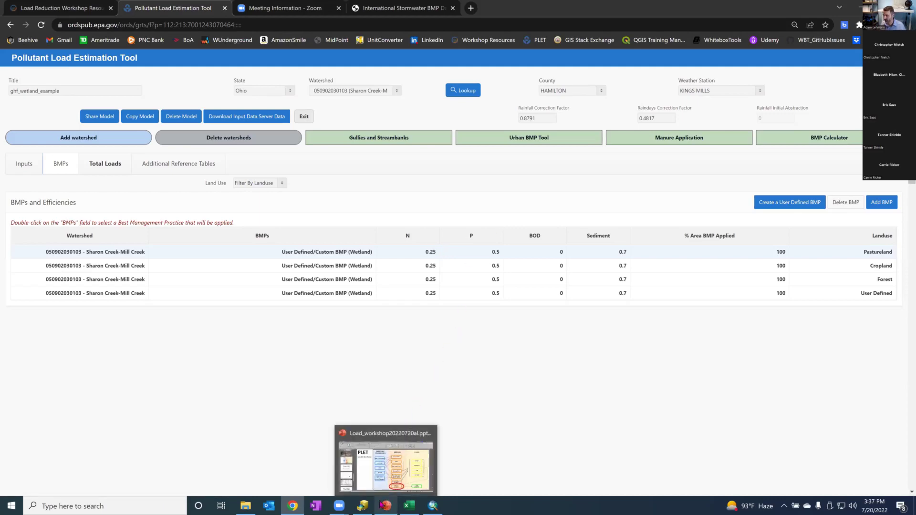
mouse_move(387, 504)
left_click(362, 458)
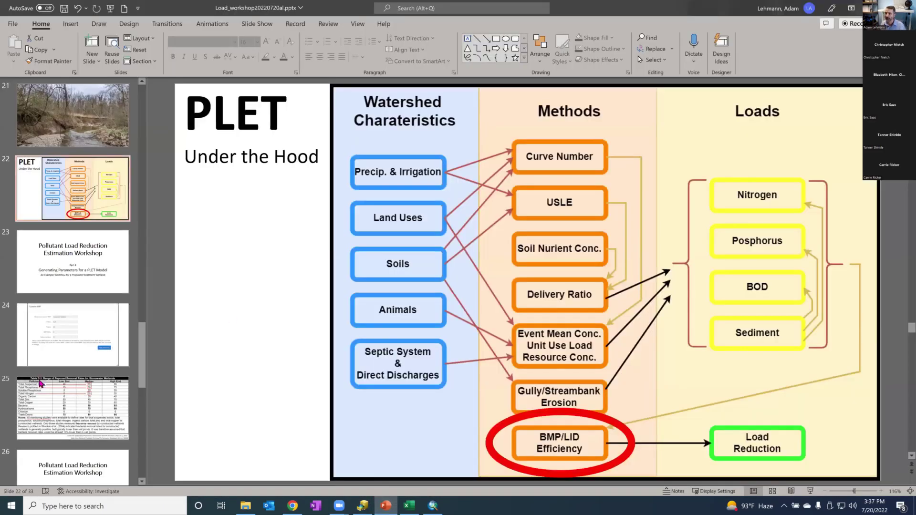
left_click(41, 406)
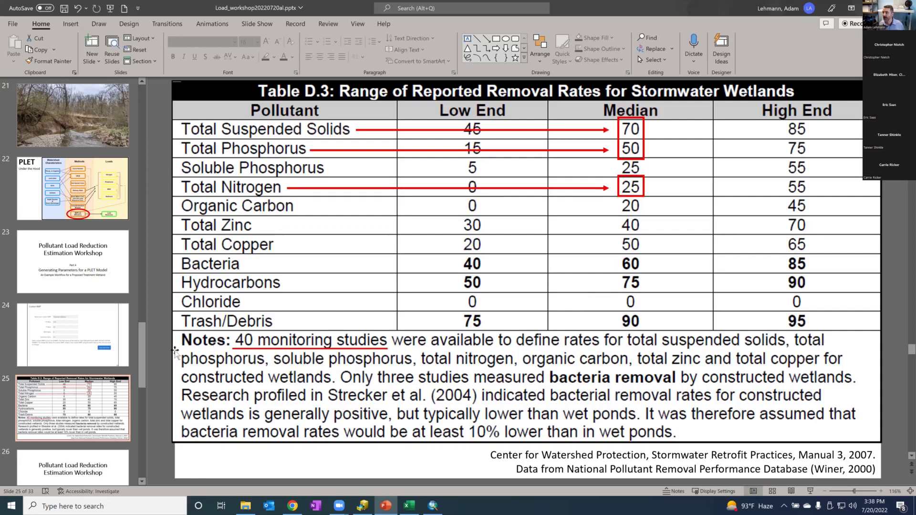
left_click_drag(653, 454, 871, 456)
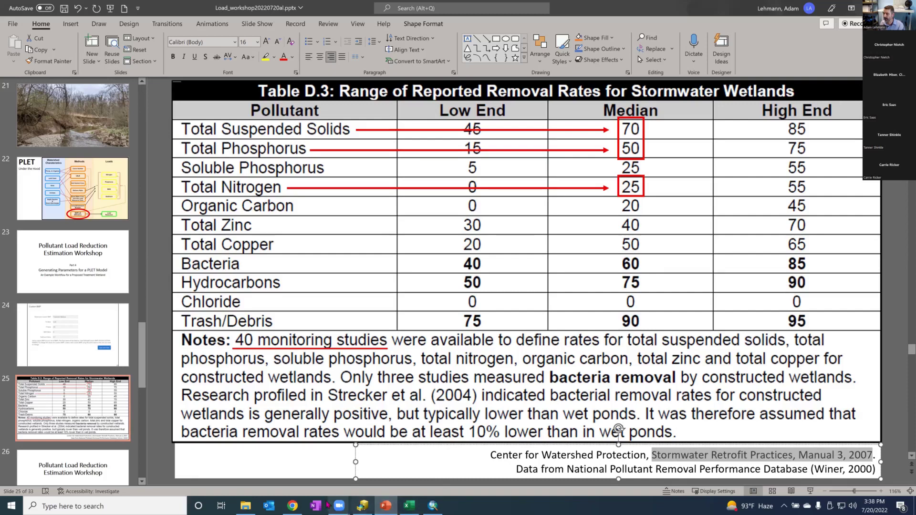
- Return to Chrome to view the Total Loads results, switch to PowerPoint and browse the slides following Table D.3
left_click(293, 505)
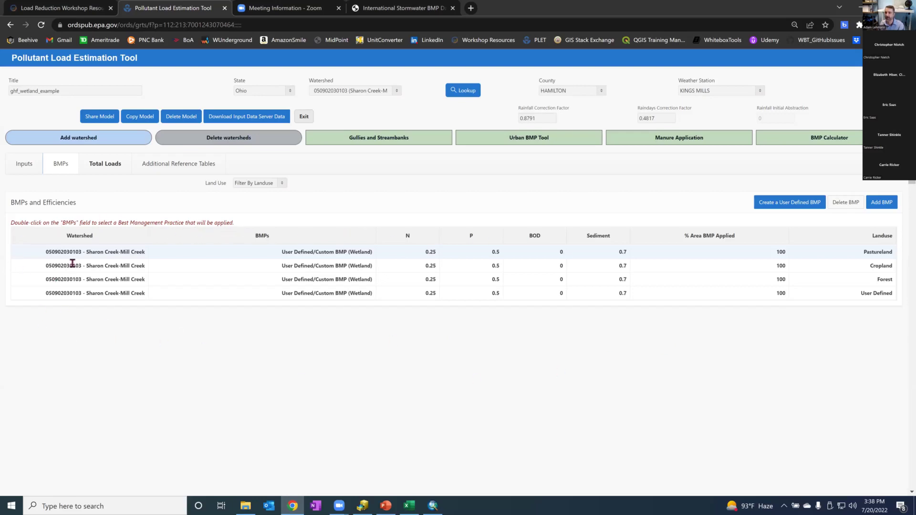
left_click(99, 163)
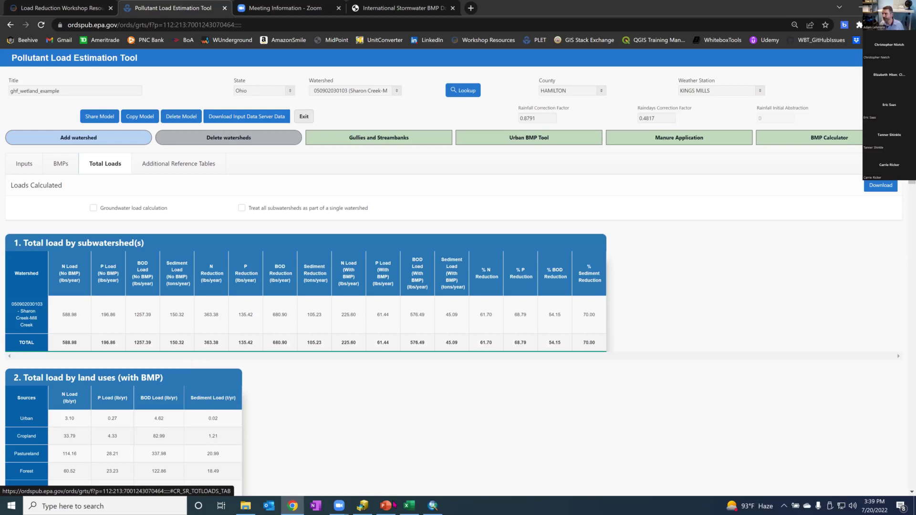
mouse_move(392, 505)
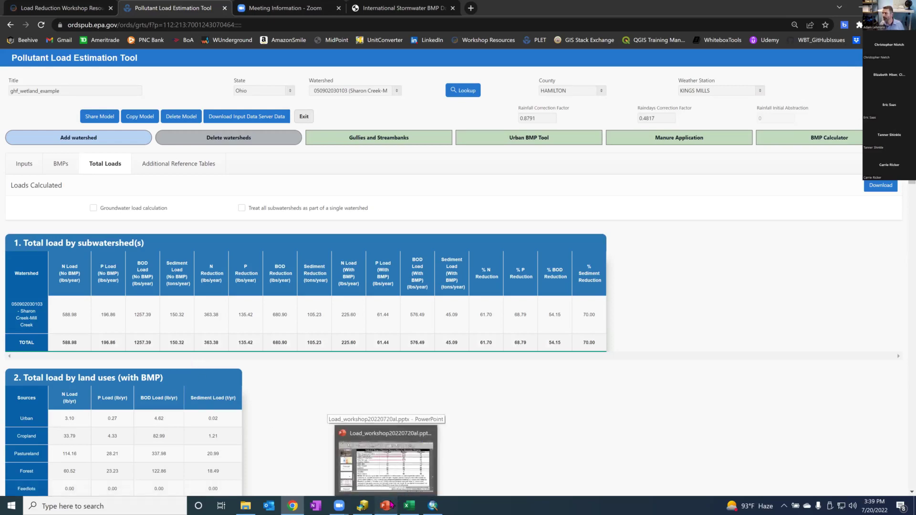
left_click(392, 505)
left_click(389, 505)
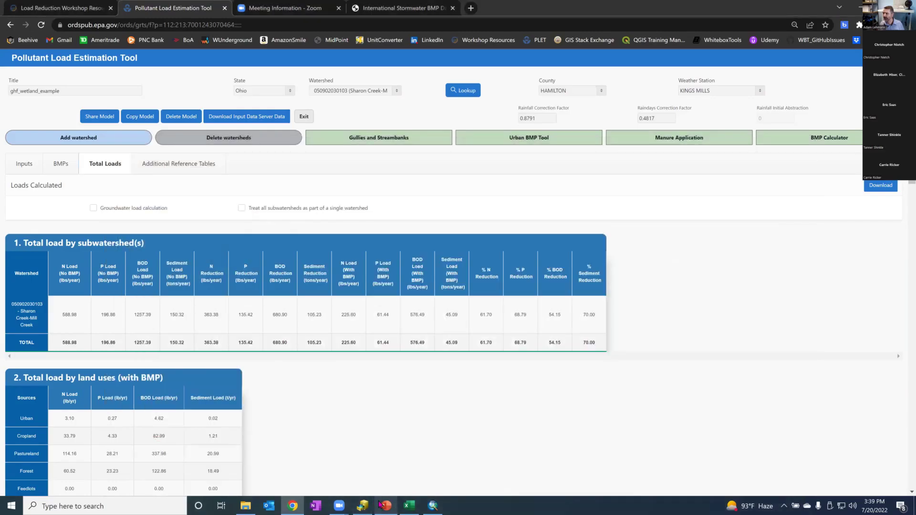
left_click(387, 505)
left_click(99, 369)
scroll(98, 369, "down", 10)
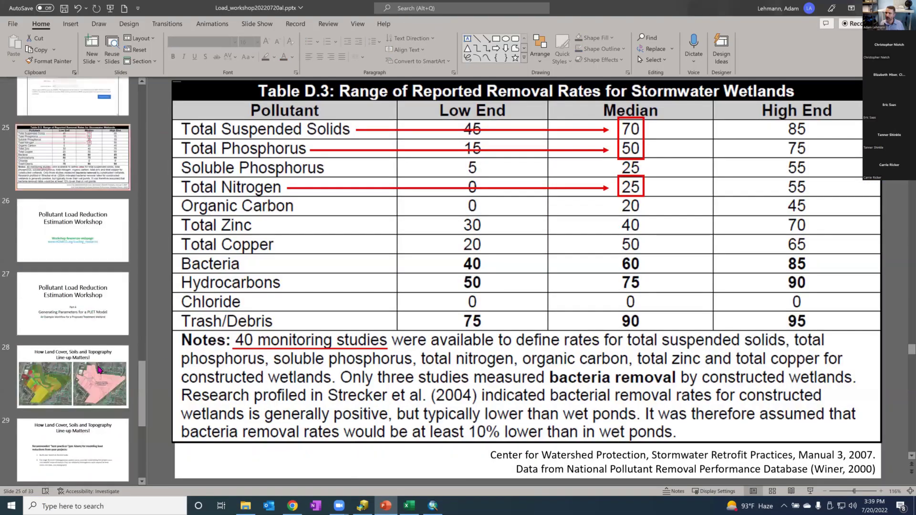